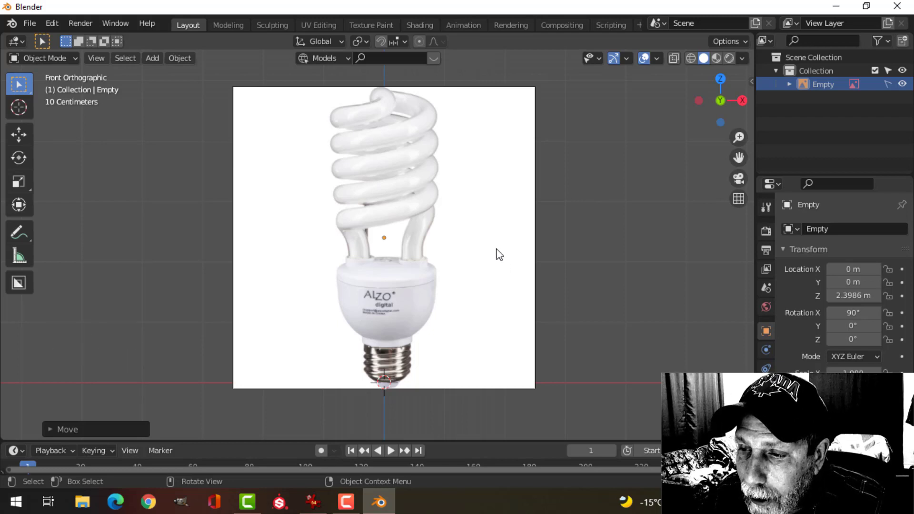
Step: Examine the spiral bulb reference image from the front, from its threaded metal base to the coiled tube
scroll(486, 271, up, 3)
shift+middle_drag(481, 292, 443, 215)
scroll(497, 237, up, 2)
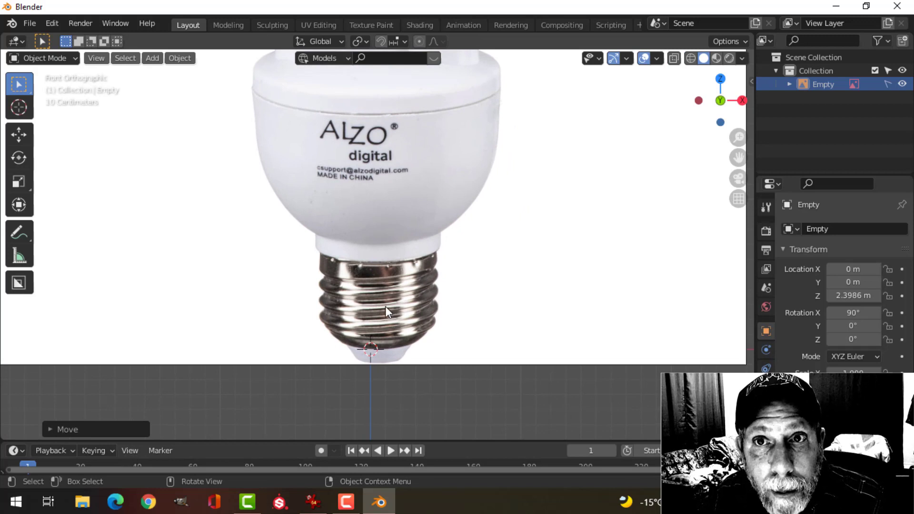
scroll(384, 305, down, 2)
shift+middle_drag(402, 273, 419, 246)
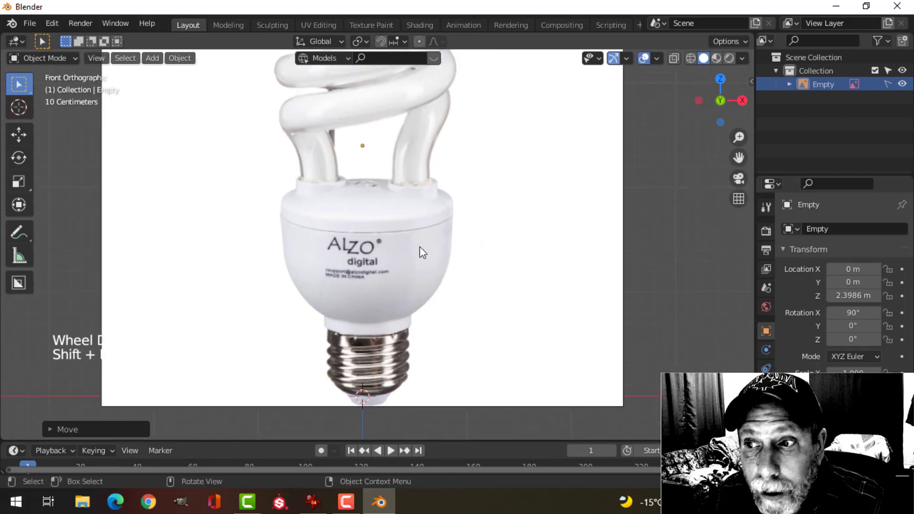
scroll(425, 208, down, 3)
shift+middle_drag(424, 207, 370, 132)
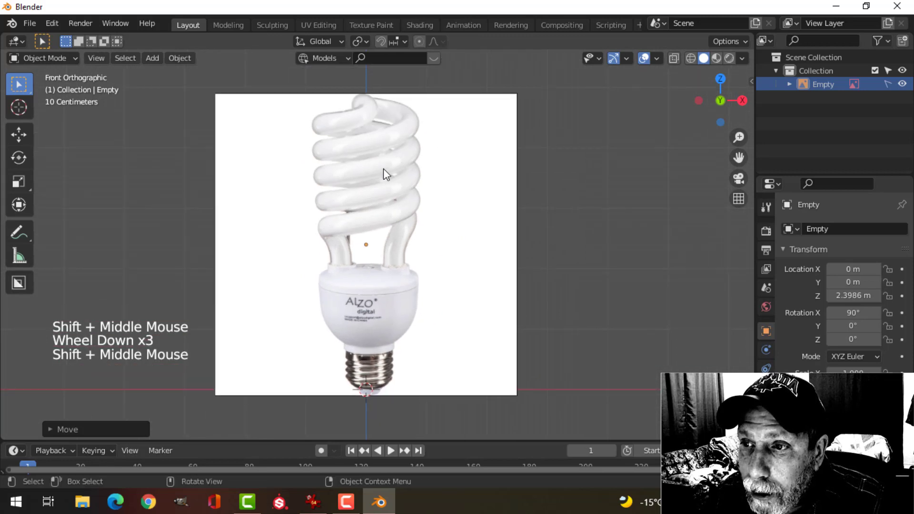
scroll(373, 213, up, 1)
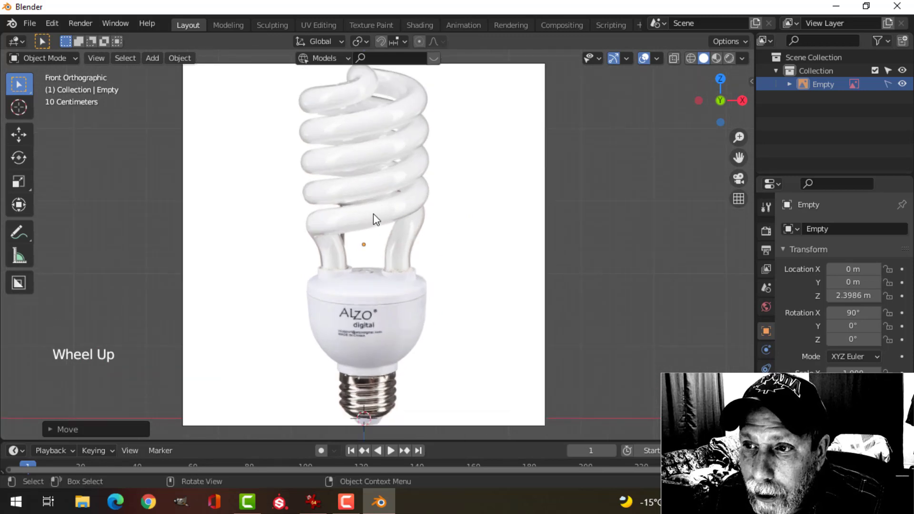
scroll(373, 213, down, 1)
scroll(407, 249, down, 1)
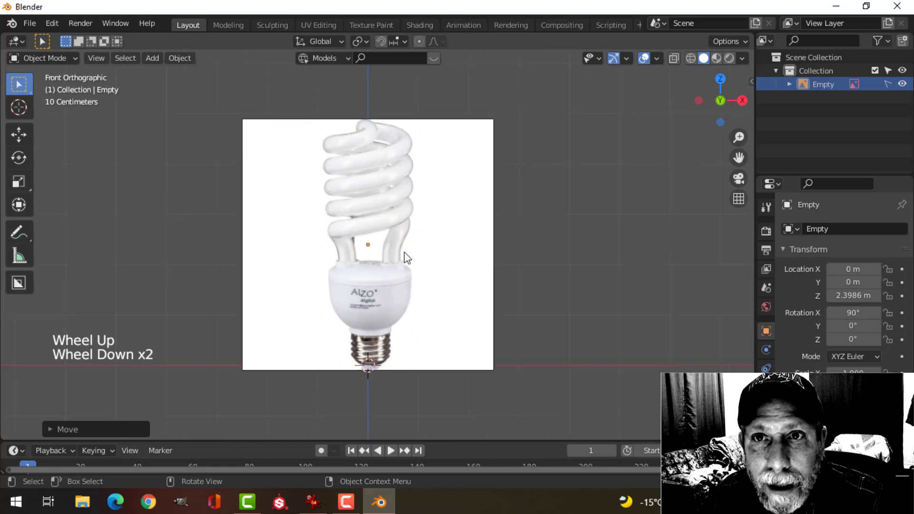
shift+middle_drag(407, 250, 404, 191)
scroll(398, 229, up, 1)
scroll(398, 230, up, 1)
scroll(420, 258, up, 1)
scroll(419, 259, down, 1)
shift+scroll(420, 259, up, 1)
scroll(411, 278, up, 2)
scroll(419, 225, up, 1)
scroll(421, 225, down, 1)
scroll(422, 234, down, 4)
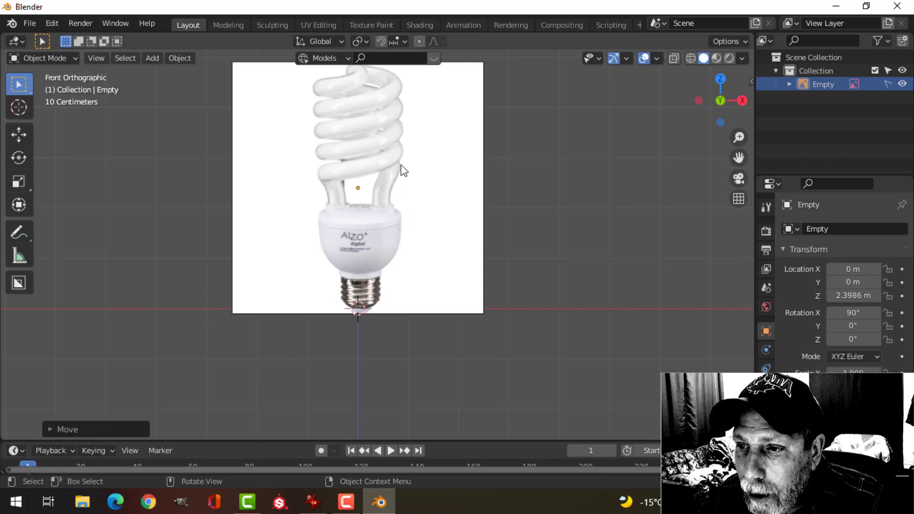
shift+middle_drag(400, 167, 394, 206)
scroll(409, 199, up, 1)
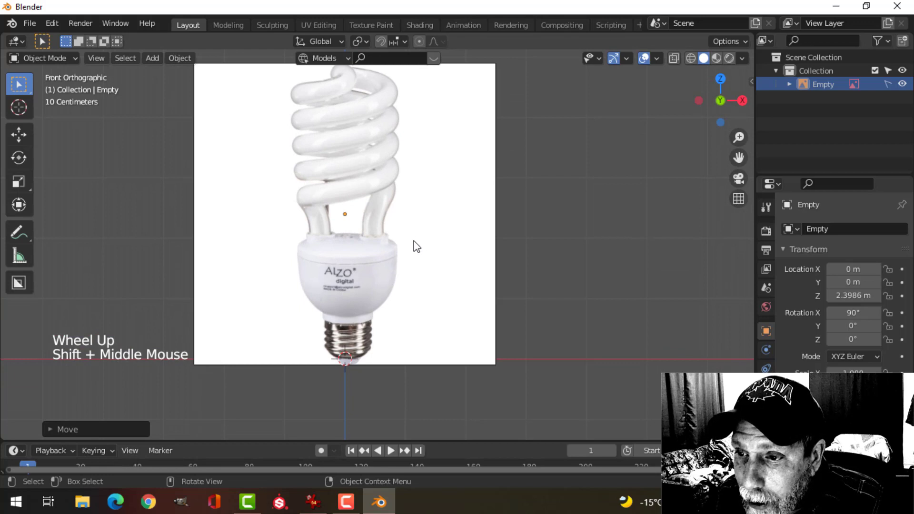
scroll(414, 244, up, 1)
scroll(406, 265, down, 1)
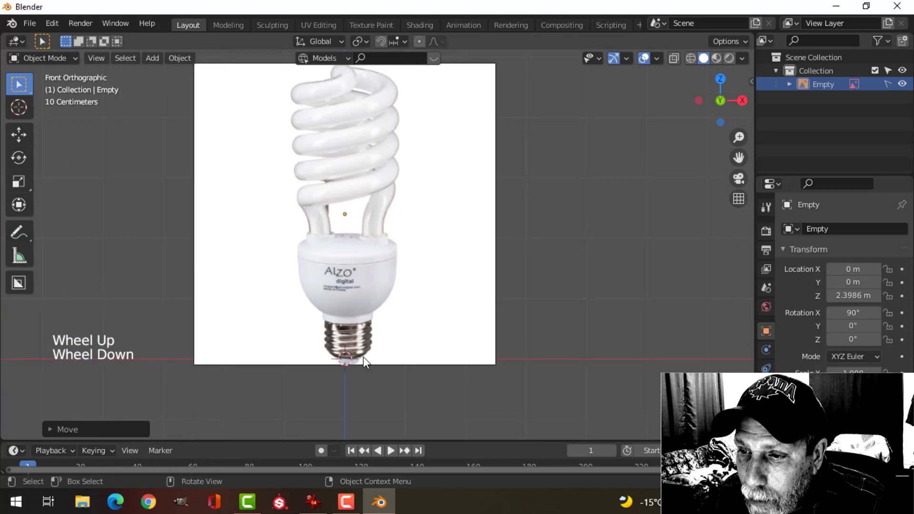
scroll(384, 351, up, 1)
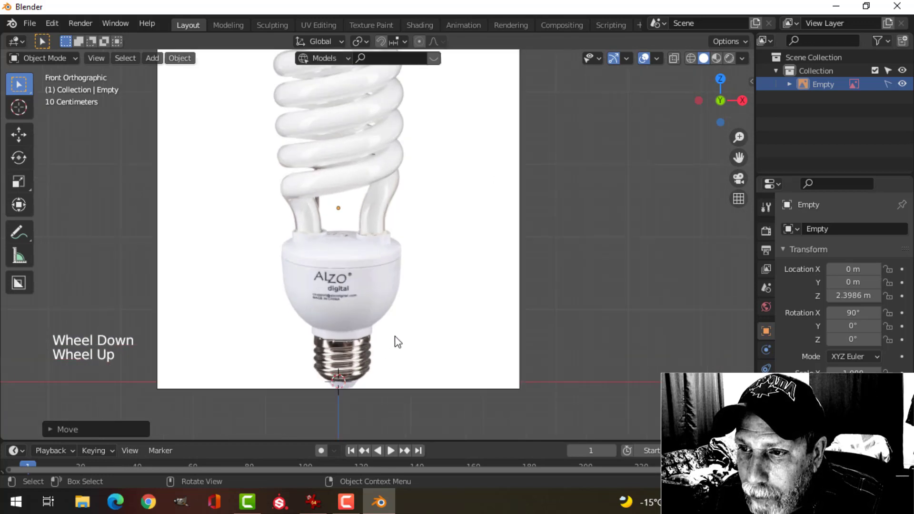
scroll(397, 340, down, 1)
shift+middle_drag(395, 338, 404, 309)
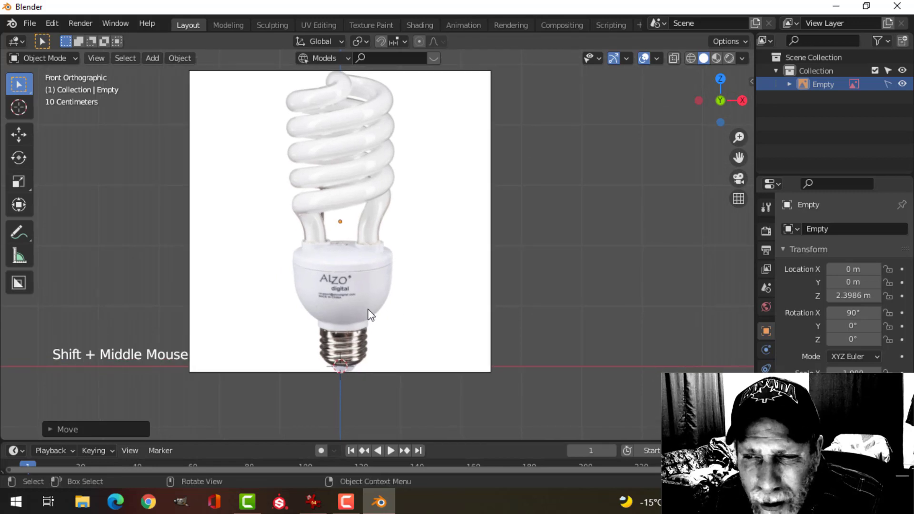
scroll(412, 319, up, 1)
scroll(408, 319, down, 1)
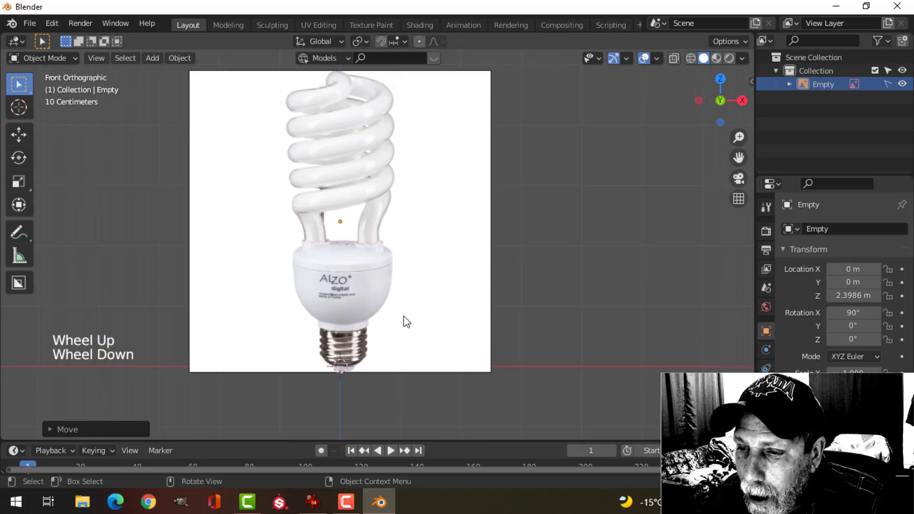
shift+middle_drag(404, 320, 386, 287)
scroll(400, 277, up, 1)
scroll(371, 317, down, 1)
scroll(387, 286, down, 1)
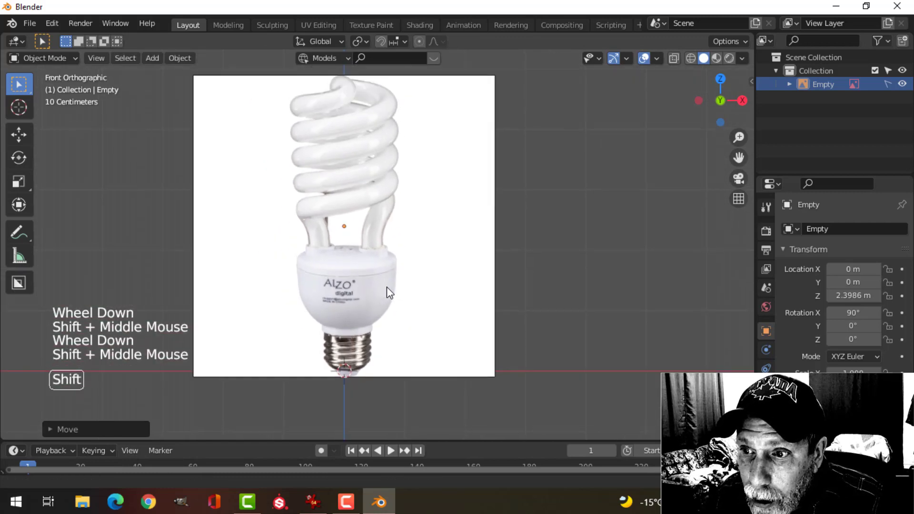
Step: Add a mesh plane at the base of the bulb and scale its geometry down in Edit Mode
key(shift+a)
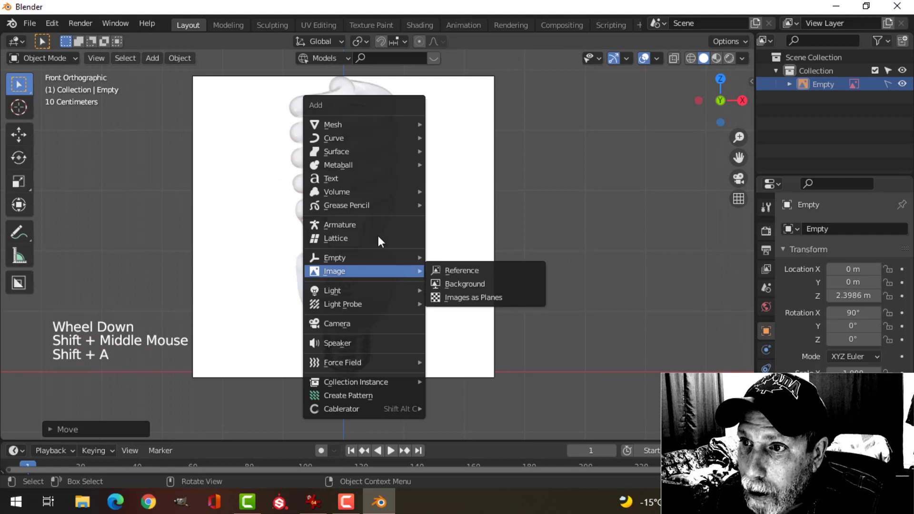
mouse_move(367, 123)
click(436, 122)
scroll(454, 297, up, 2)
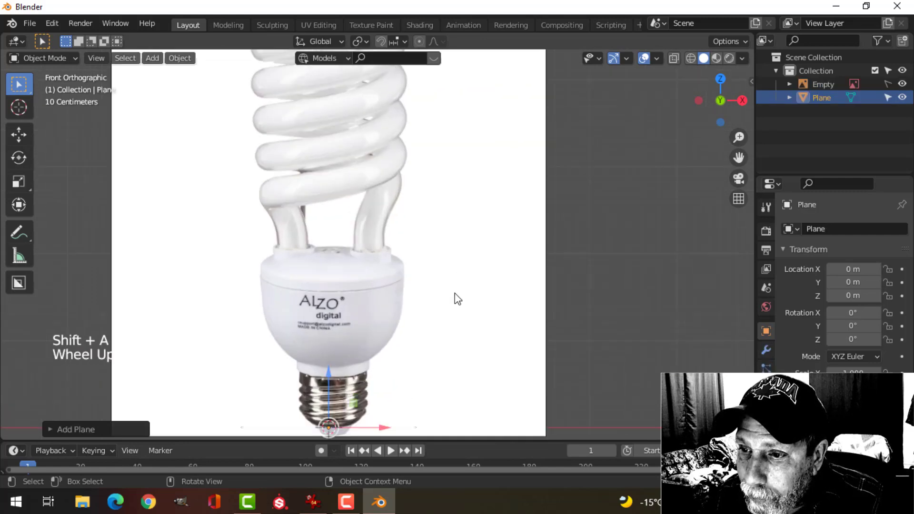
scroll(455, 298, down, 3)
middle_drag(454, 297, 555, 300)
scroll(366, 294, up, 1)
key(Tab)
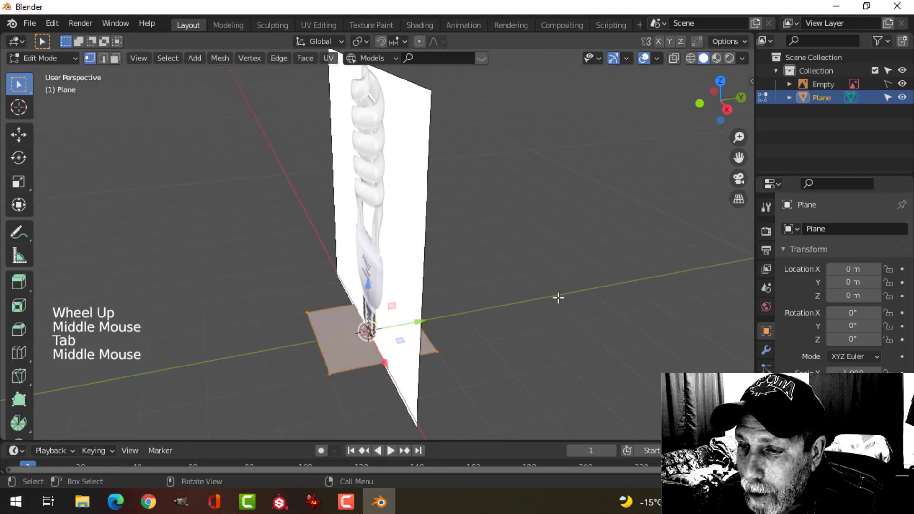
key(s)
click(408, 298)
Step: Rotate the plane's geometry 90° about the Y axis so it stands upright
scroll(403, 296, up, 3)
middle_drag(402, 296, 361, 226)
text(ry90)
key(Return)
Step: Merge the upright plane's upper edge at its center, and likewise its lower edge, leaving a single vertical edge
key(2)
scroll(361, 285, up, 2)
scroll(353, 231, up, 1)
click(333, 224)
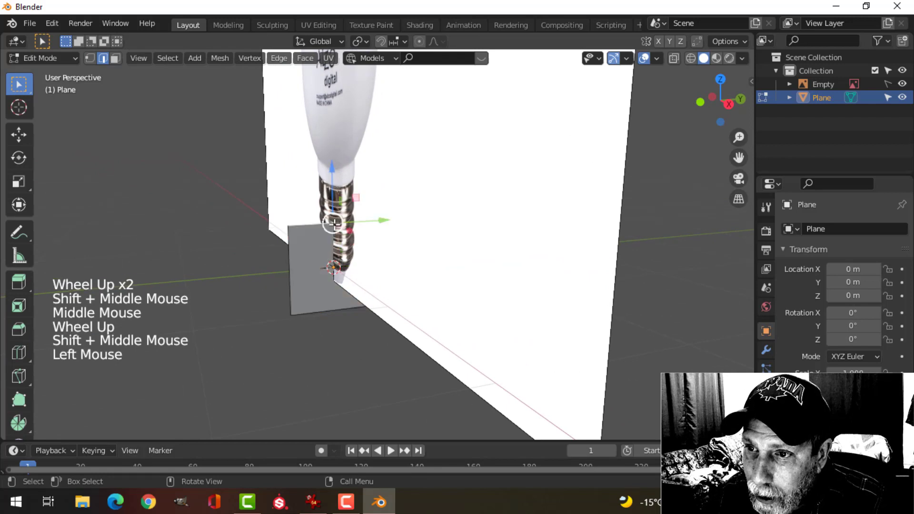
key(m)
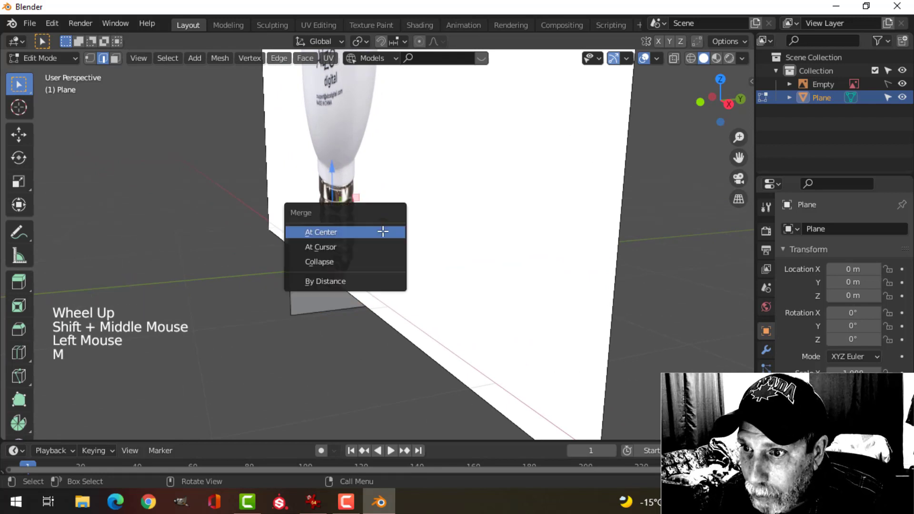
click(385, 232)
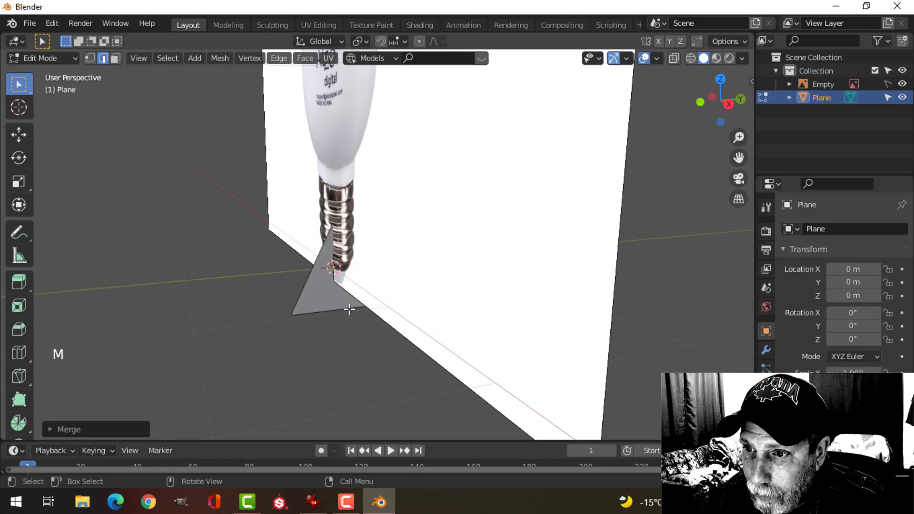
key(m)
click(417, 288)
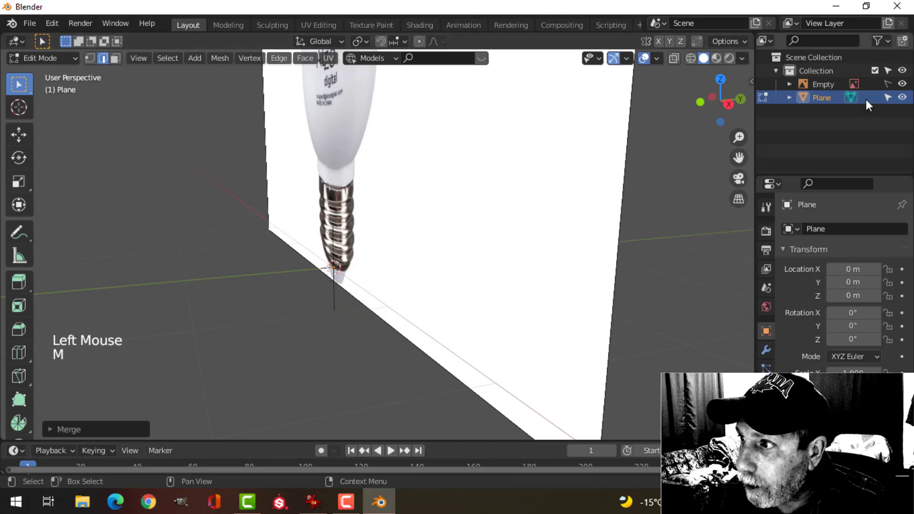
Step: Hide the reference image and select the whole vertical edge in front view
click(902, 84)
key(a)
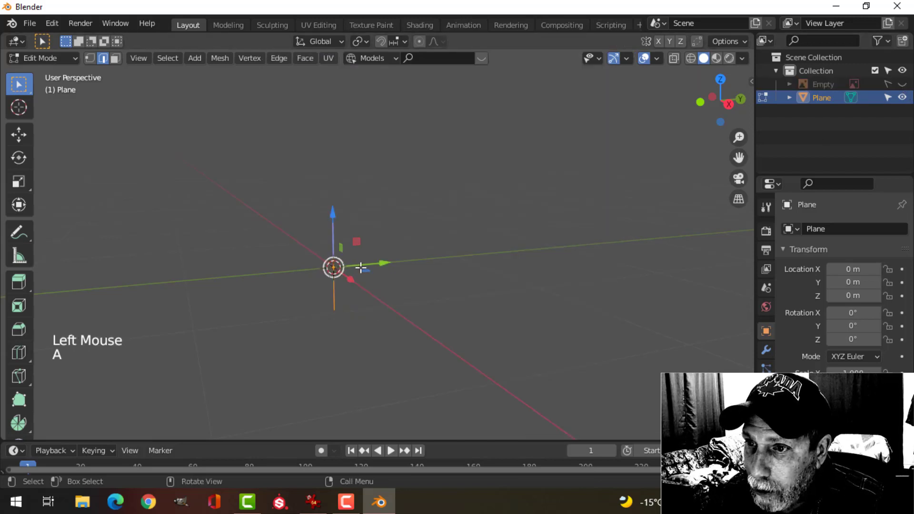
middle_drag(359, 265, 432, 255)
key(KP_1)
scroll(381, 265, up, 2)
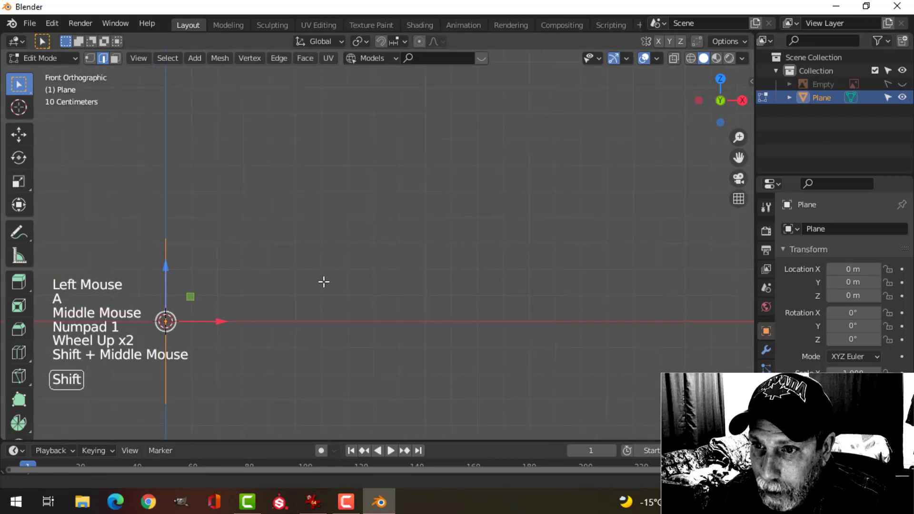
Step: Switch to vertex selection in Edit Mode and scale the vertical edge down to roughly half its length
shift+middle_drag(322, 282, 395, 212)
key(Tab)
key(1)
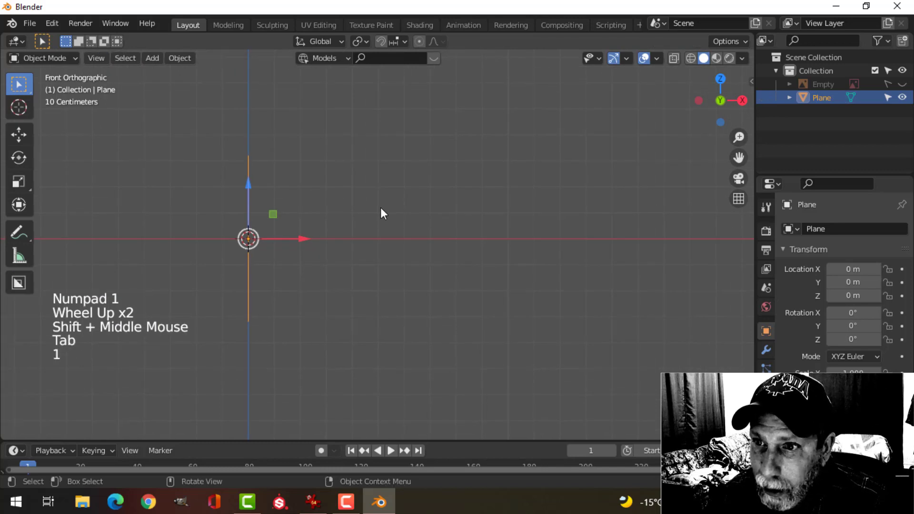
key(Tab)
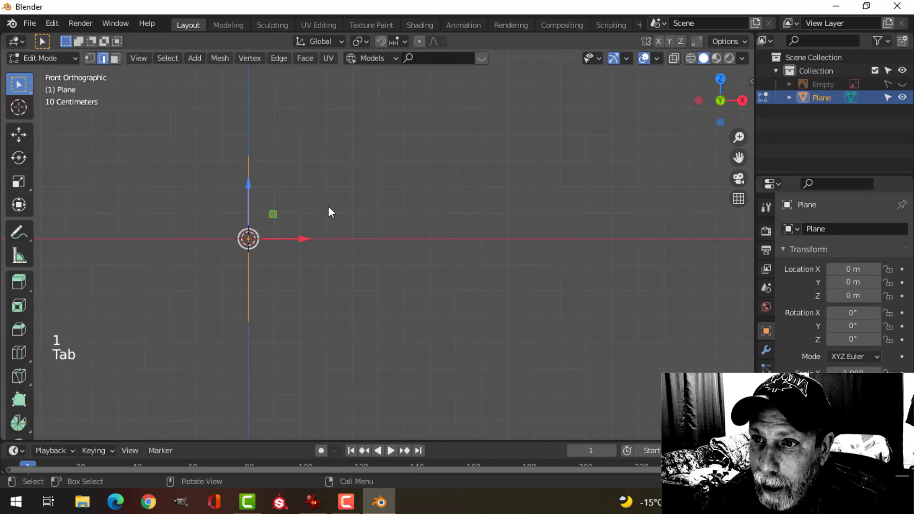
key(1)
key(s)
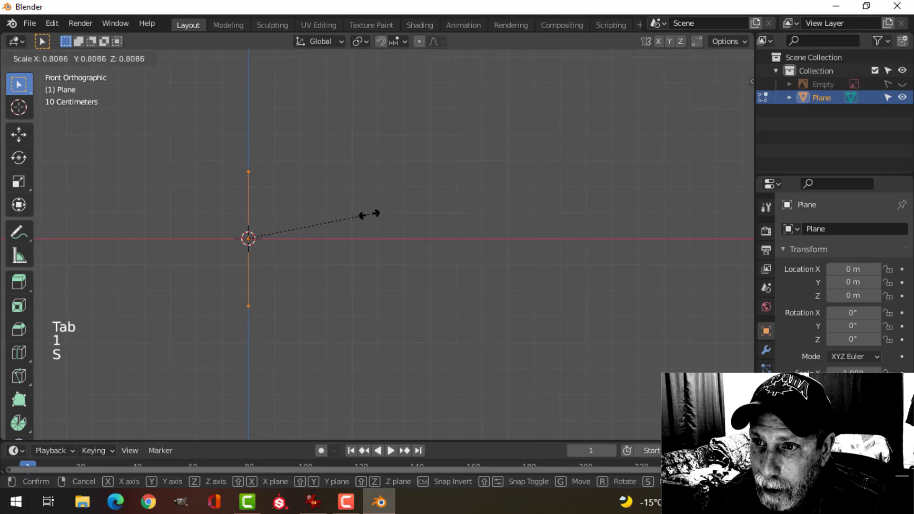
click(314, 214)
Step: Move the vertical edge along negative X away from the origin and shorten it further by scaling
shift+middle_drag(310, 224, 386, 223)
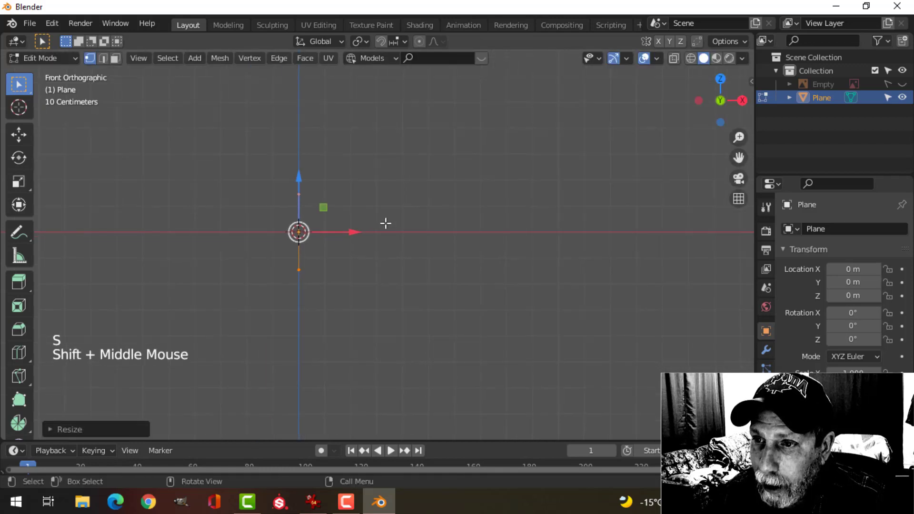
scroll(367, 235, down, 1)
drag(367, 235, 277, 236)
key(s)
click(342, 224)
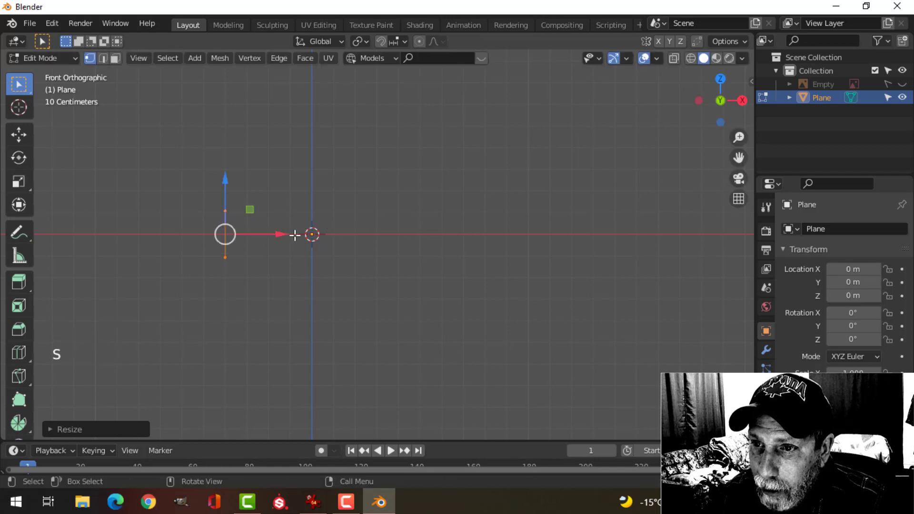
Step: Subdivide the vertical edge with 2 cuts
scroll(296, 235, up, 3)
shift+middle_drag(296, 234, 343, 230)
scroll(398, 236, up, 3)
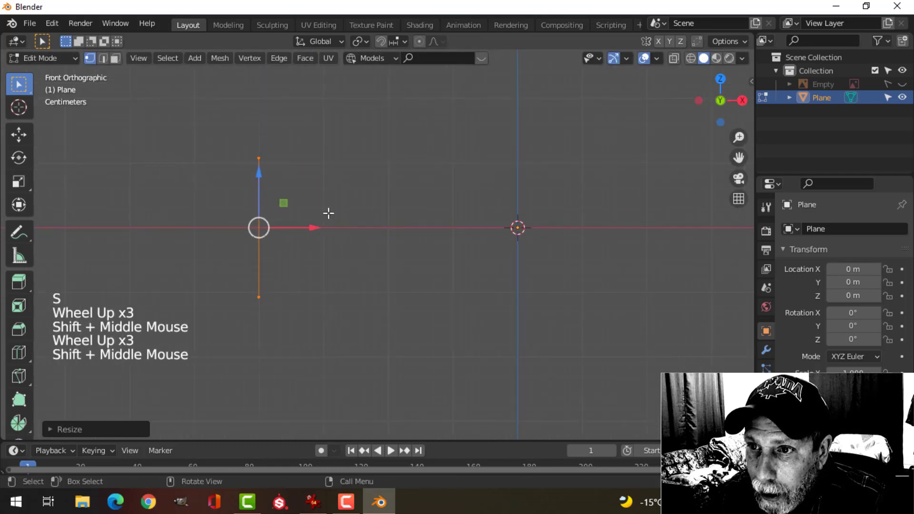
right_click(261, 216)
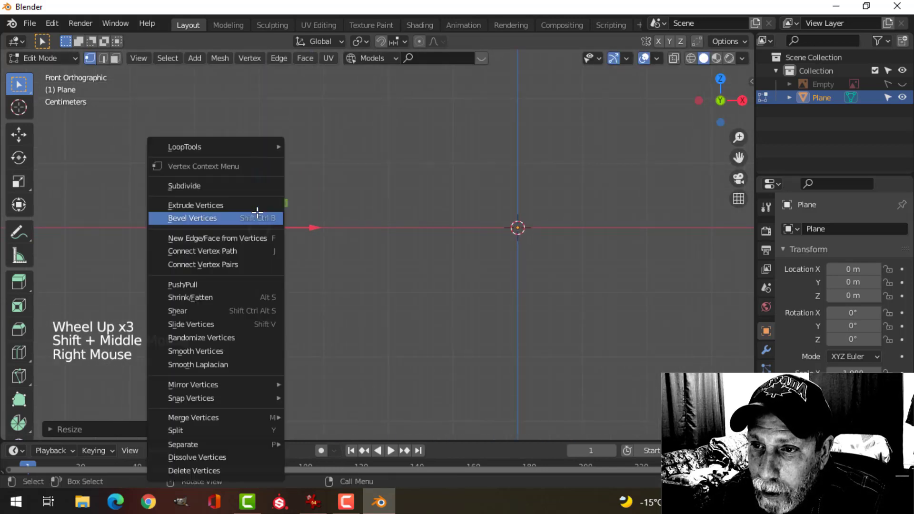
click(234, 182)
click(94, 429)
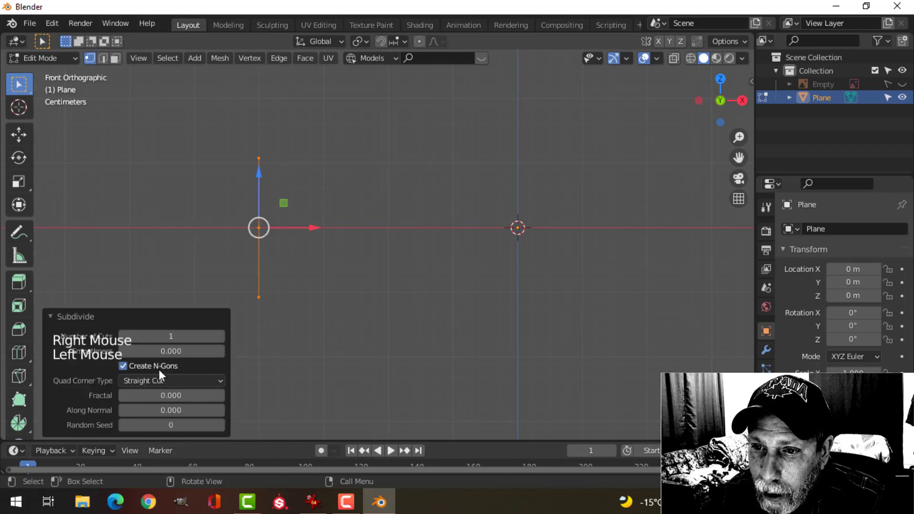
click(220, 336)
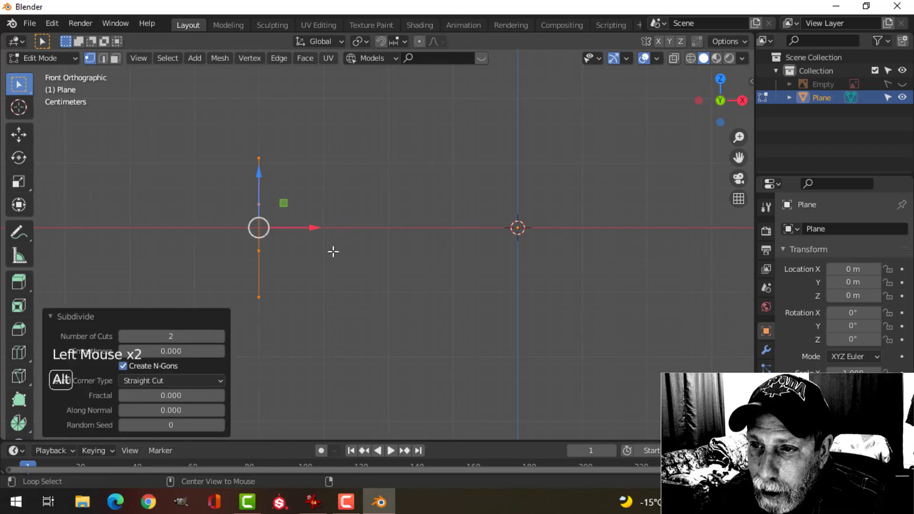
Step: Select only the two inner vertices of the edge and scale them closer together by about 0.573
key(alt+a)
drag(234, 182, 280, 261)
key(s)
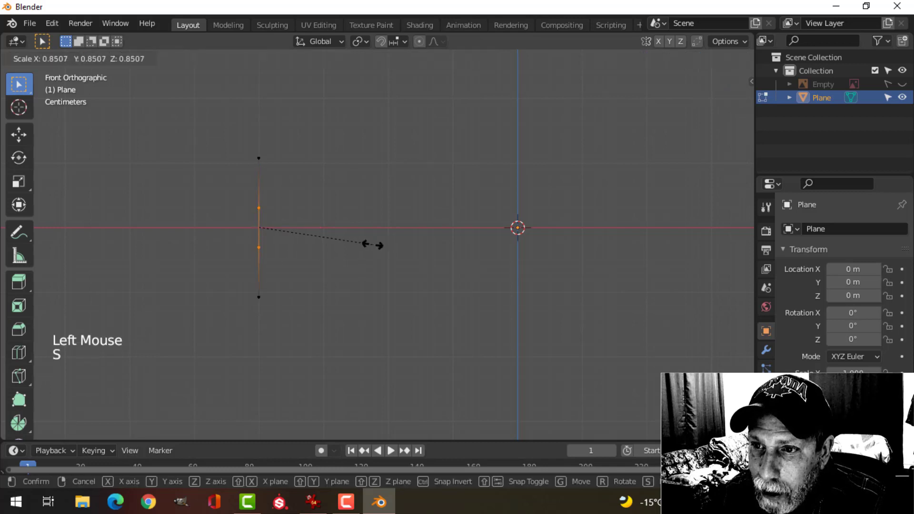
click(329, 238)
Step: Move the two inner vertices about -0.049 m along X to form the thread profile, and return to Object Mode
click(19, 134)
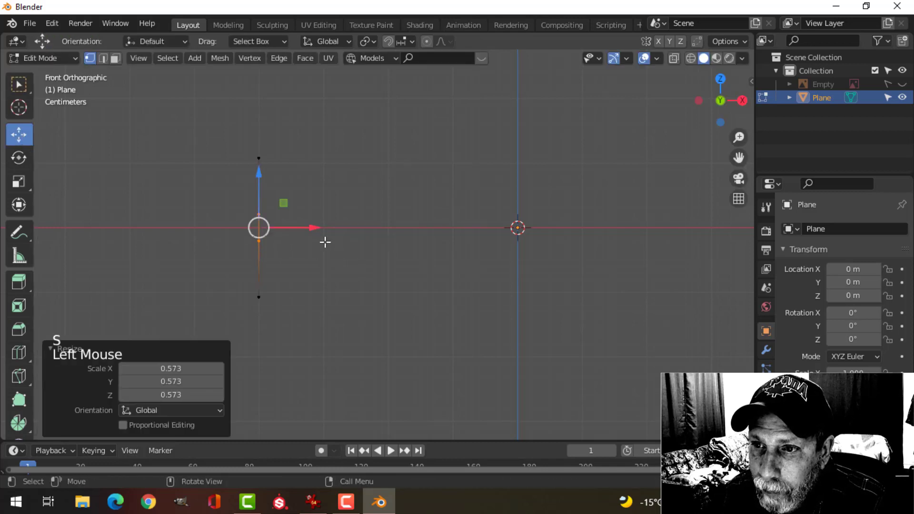
drag(309, 228, 278, 231)
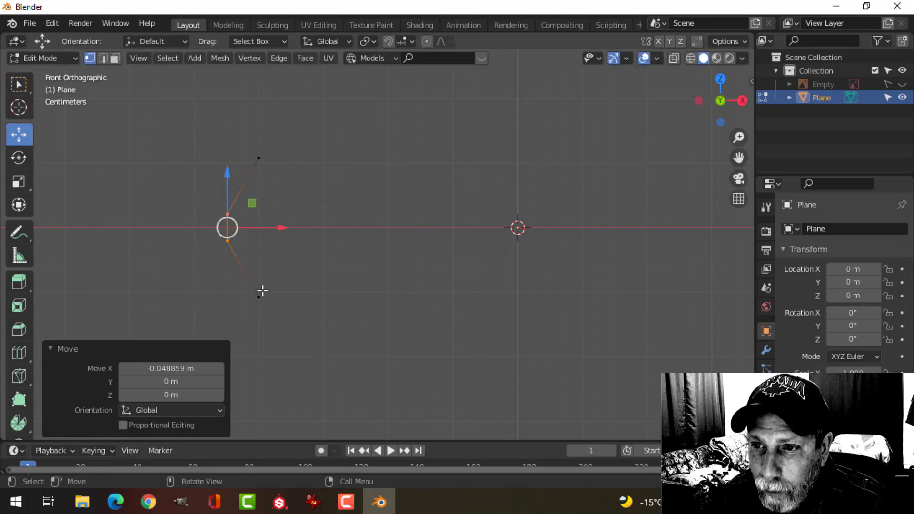
scroll(363, 265, down, 4)
key(Tab)
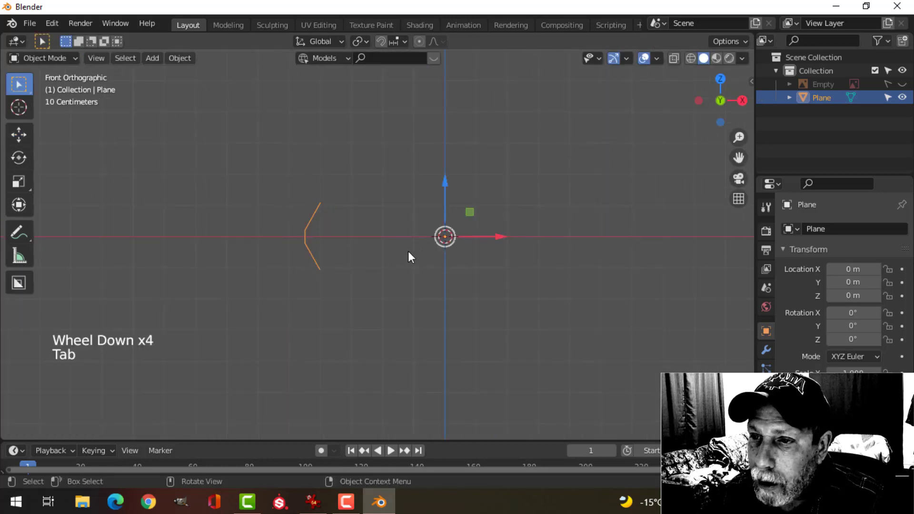
shift+middle_drag(408, 255, 363, 254)
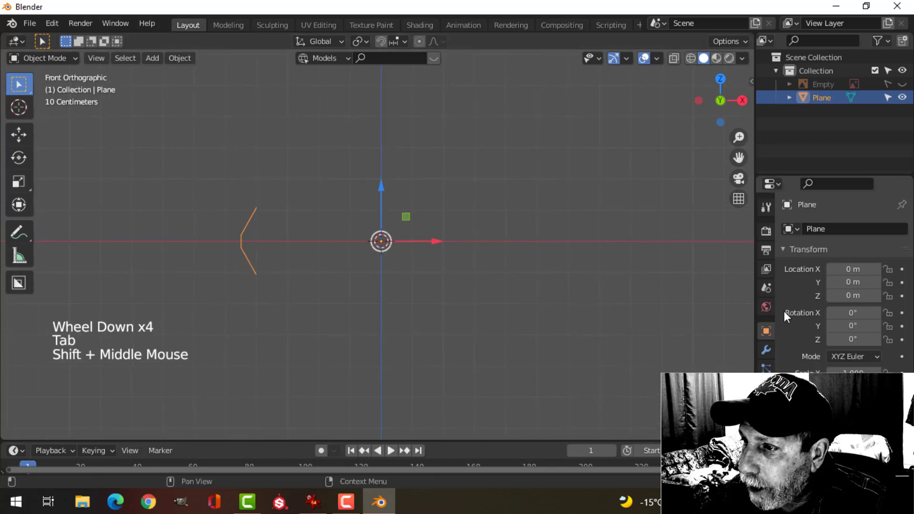
Step: Add a Screw modifier to the thread profile, show the reference image, and set the modifier's Screw offset to 0.26 m
click(766, 350)
click(823, 229)
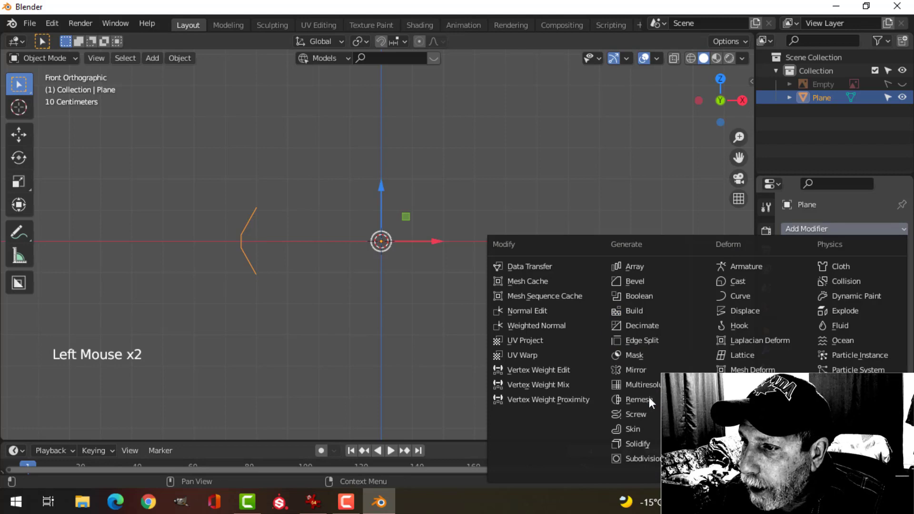
click(647, 415)
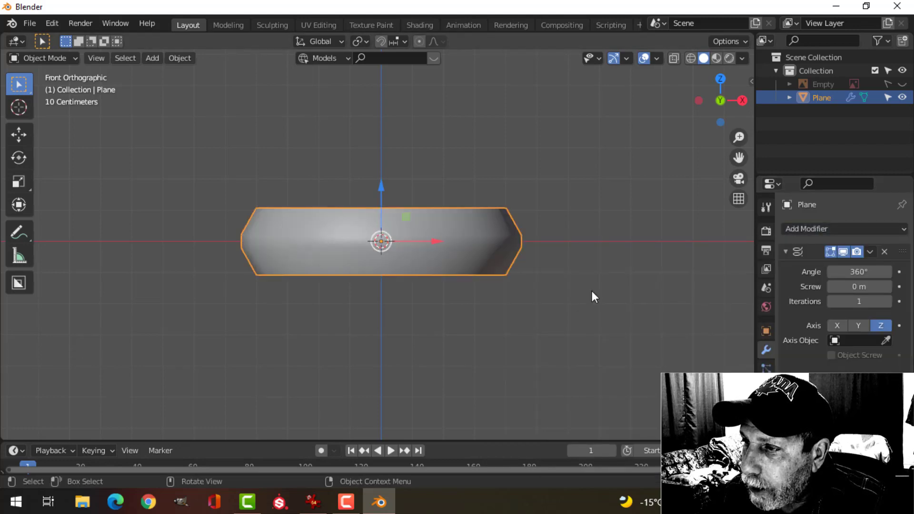
click(902, 84)
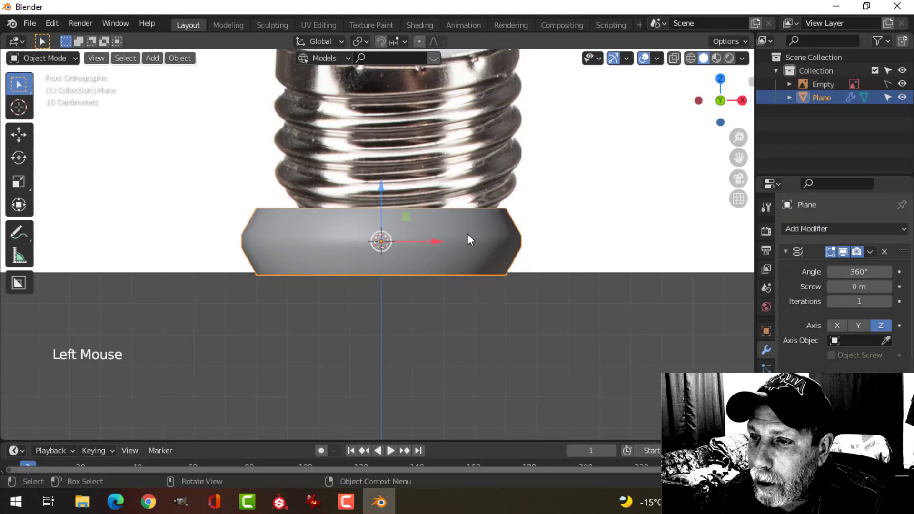
scroll(466, 239, down, 1)
scroll(502, 228, down, 1)
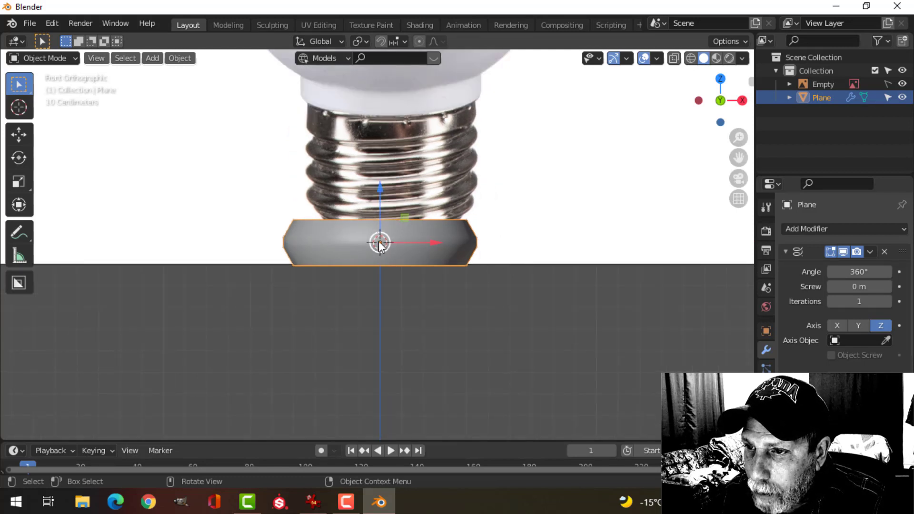
shift+click(860, 286)
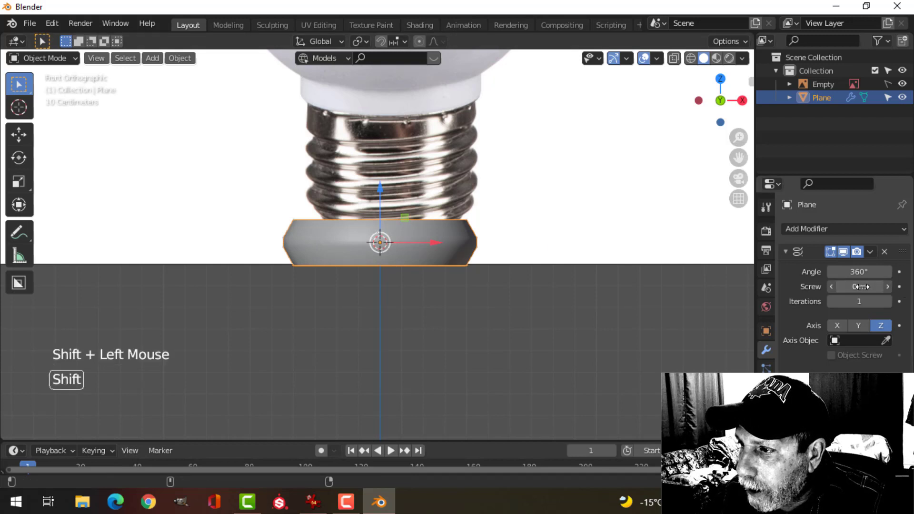
shift+drag(861, 286, 877, 286)
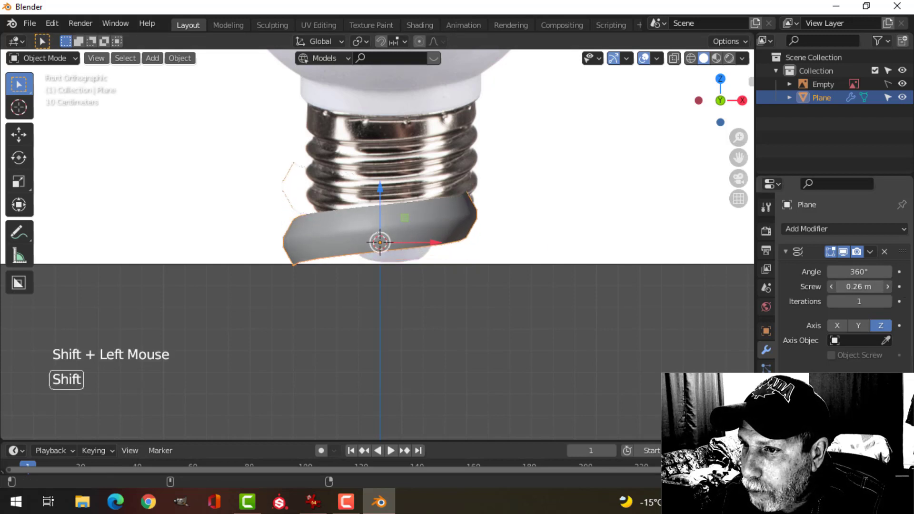
Step: Hide the reference image and set the Screw modifier's iterations to 4
click(903, 84)
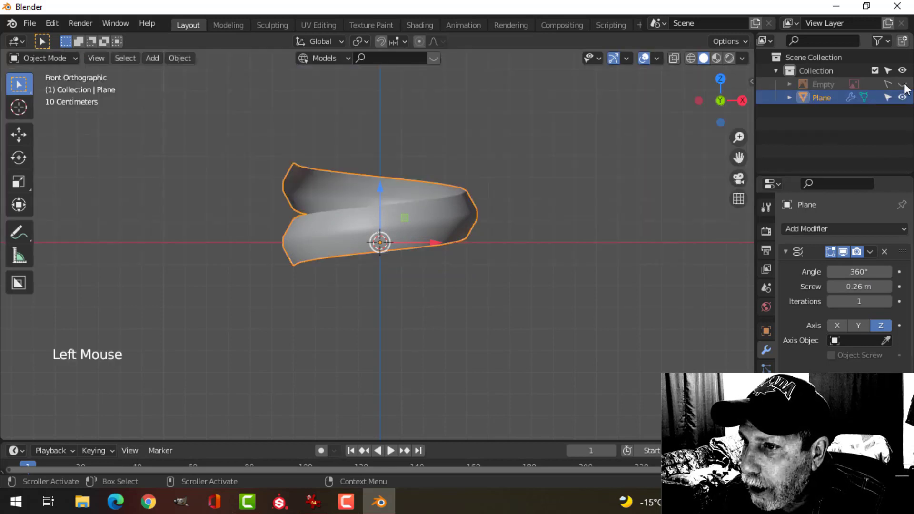
click(888, 301)
click(888, 301)
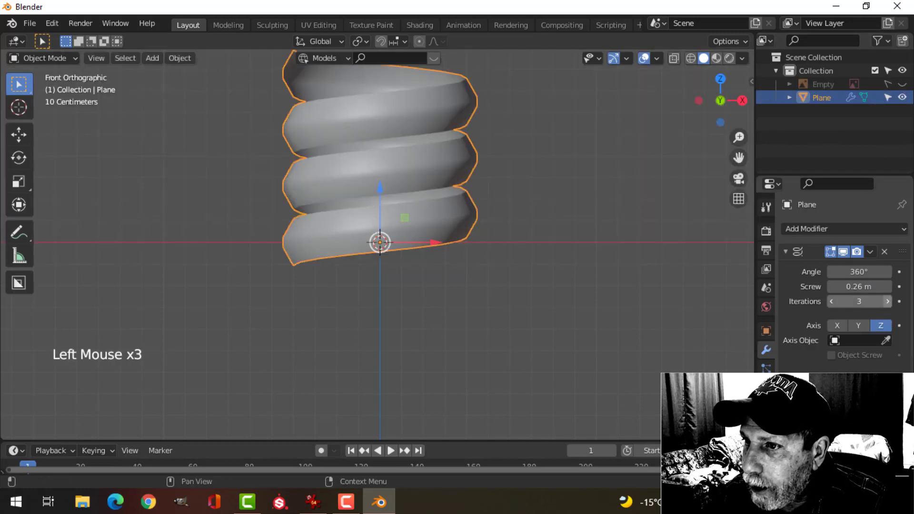
click(888, 302)
scroll(524, 241, down, 1)
shift+middle_drag(524, 240, 493, 296)
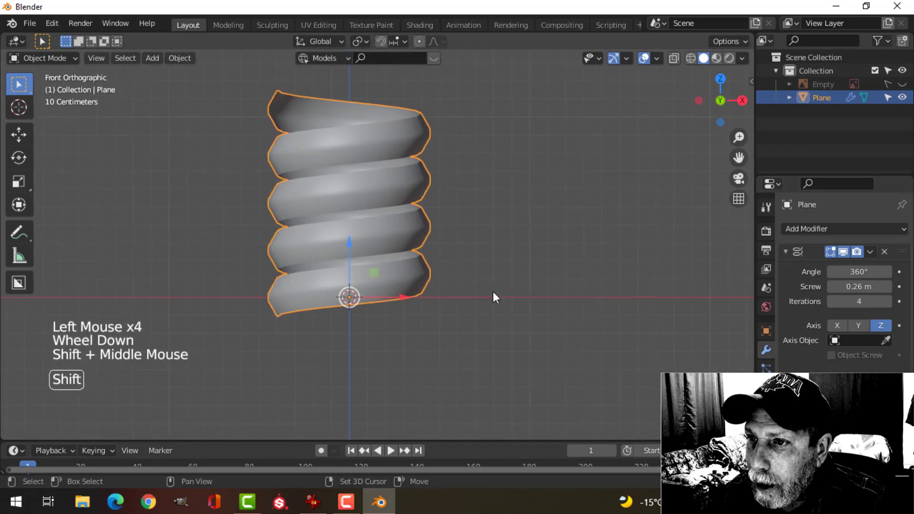
Step: Set the Screw modifier's offset to 0.21 m and check the seams between the thread turns from inside
scroll(469, 247, up, 1)
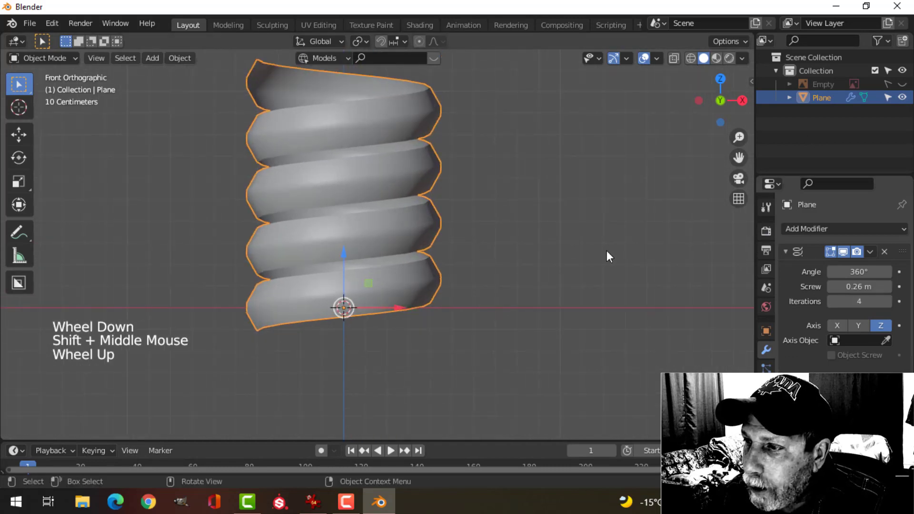
scroll(399, 178, up, 1)
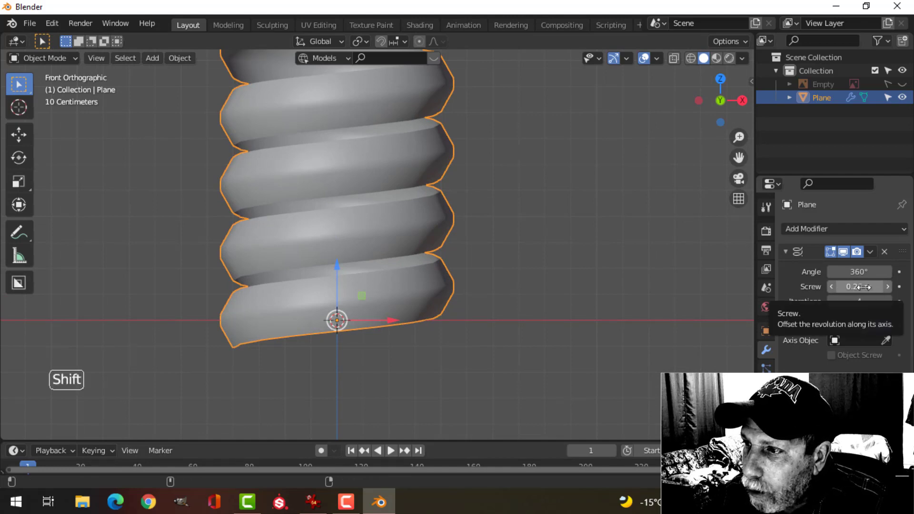
shift+drag(863, 287, 841, 288)
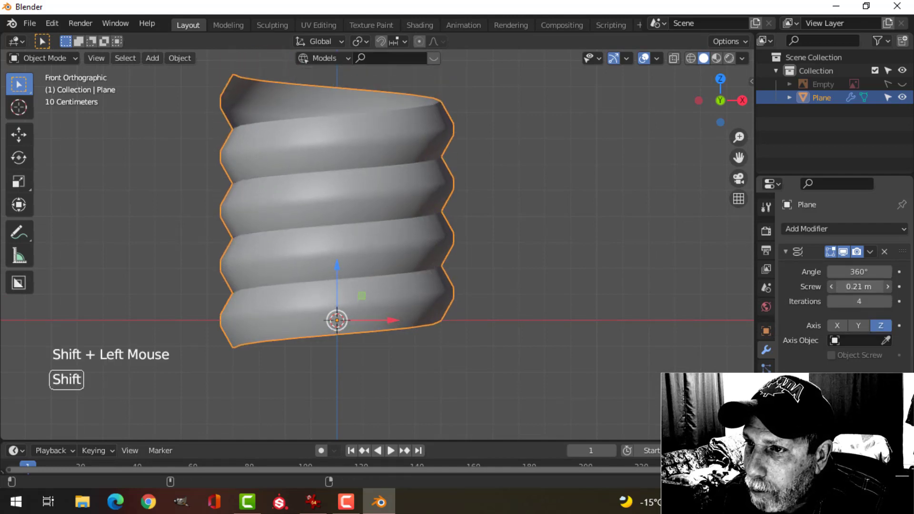
scroll(585, 241, up, 3)
shift+middle_drag(585, 241, 561, 279)
scroll(486, 196, up, 1)
shift+middle_drag(486, 196, 495, 214)
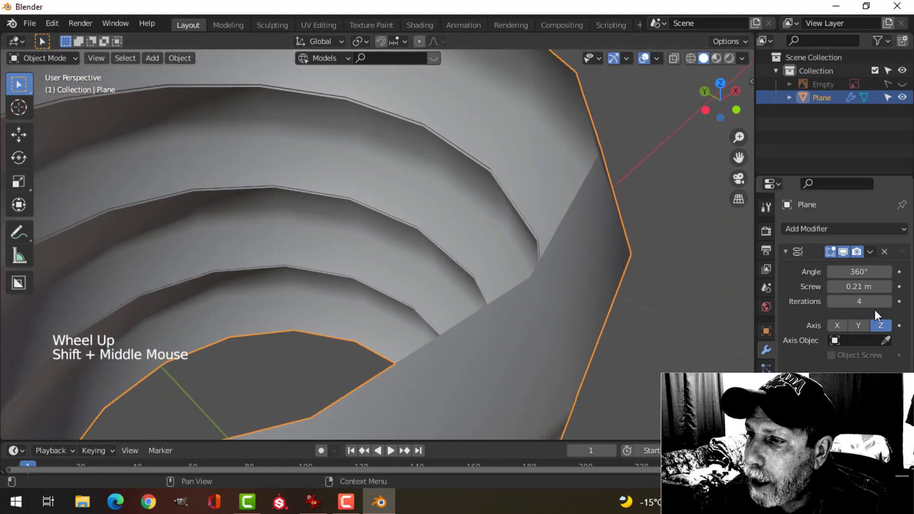
Step: Try Screw offsets of 0.25 m and 0.22 m on the thread and restore 0.21 m
shift+drag(856, 286, 857, 286)
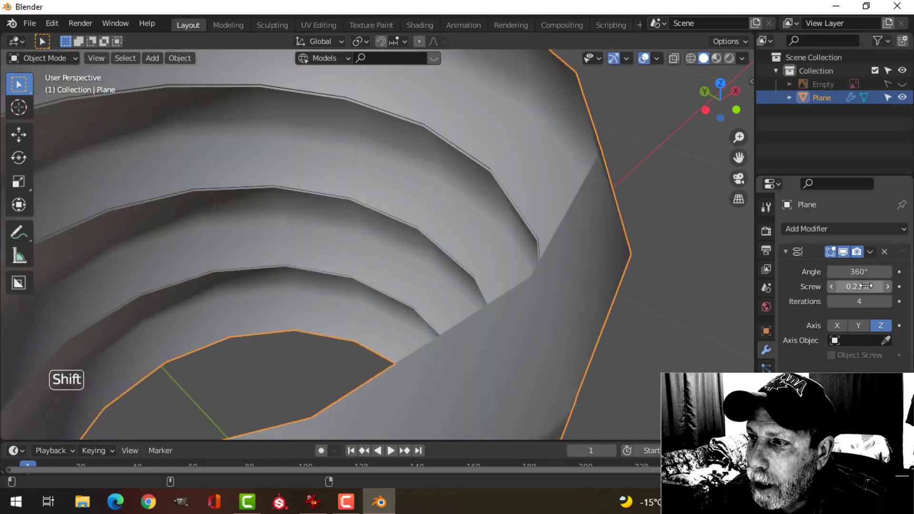
click(858, 287)
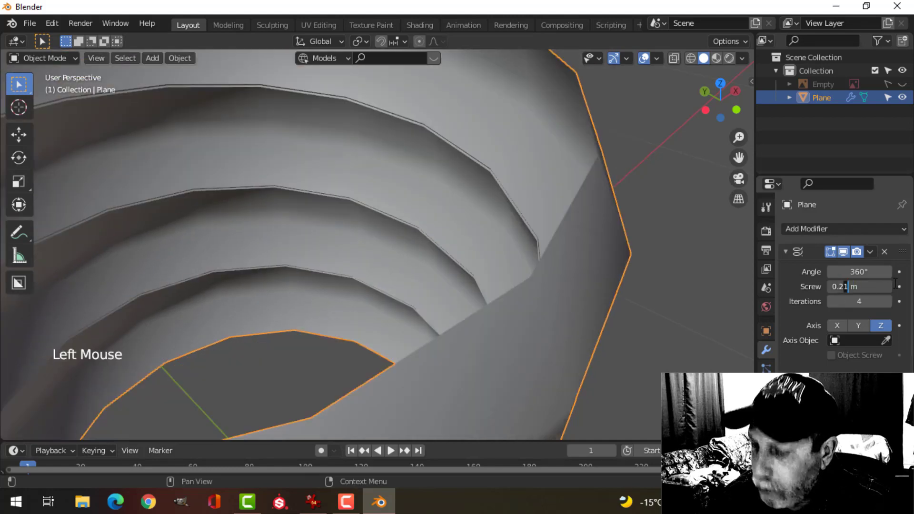
key(Return)
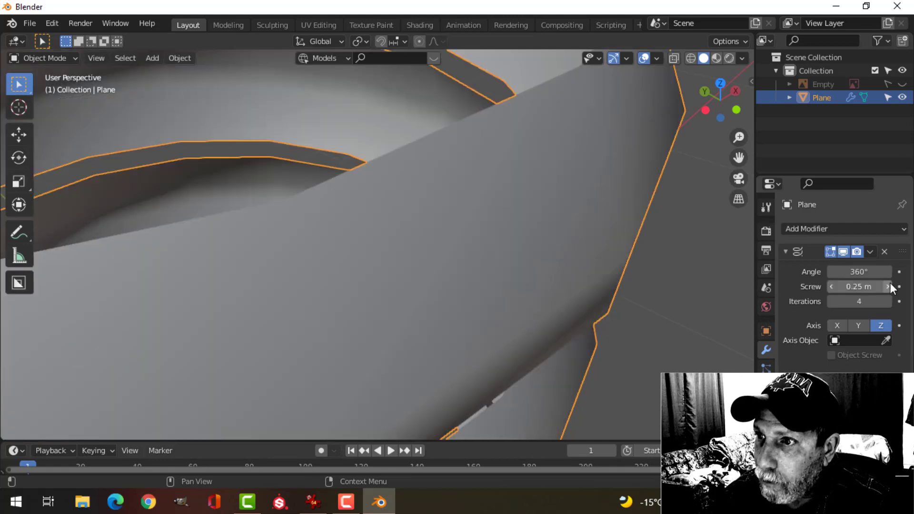
click(863, 286)
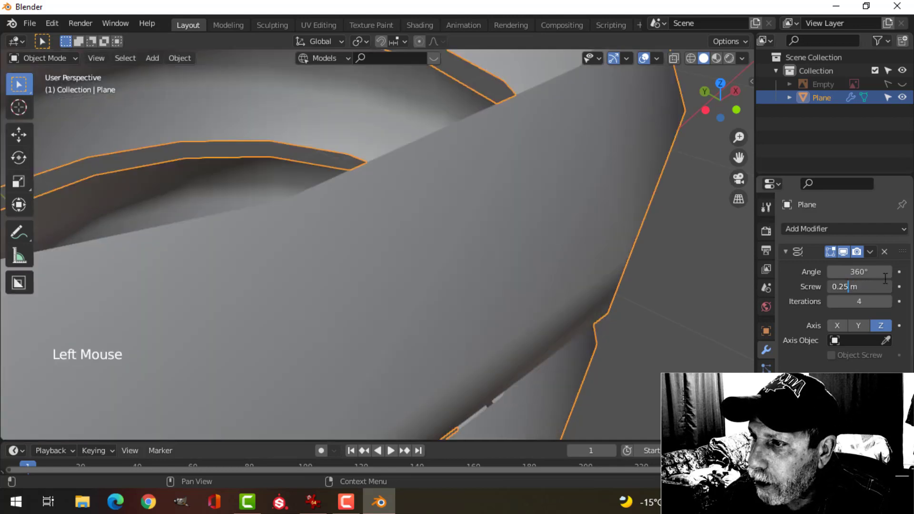
key(Return)
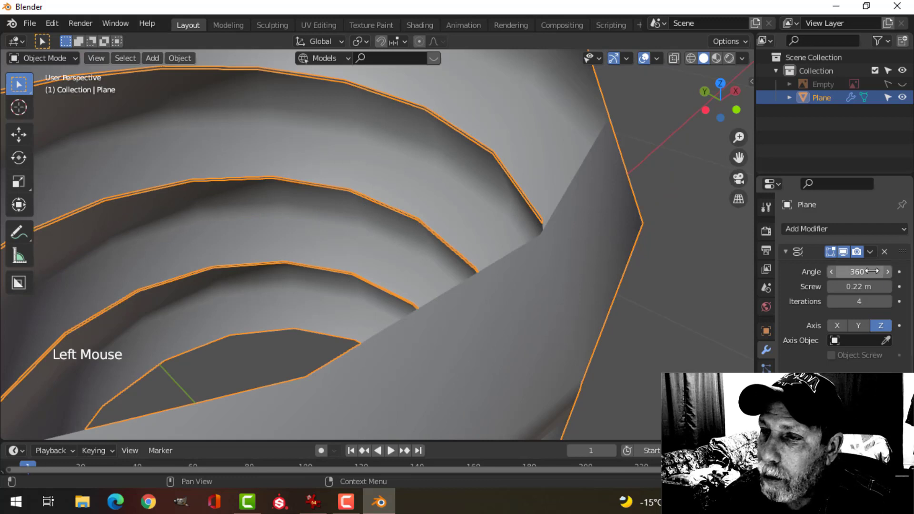
click(852, 288)
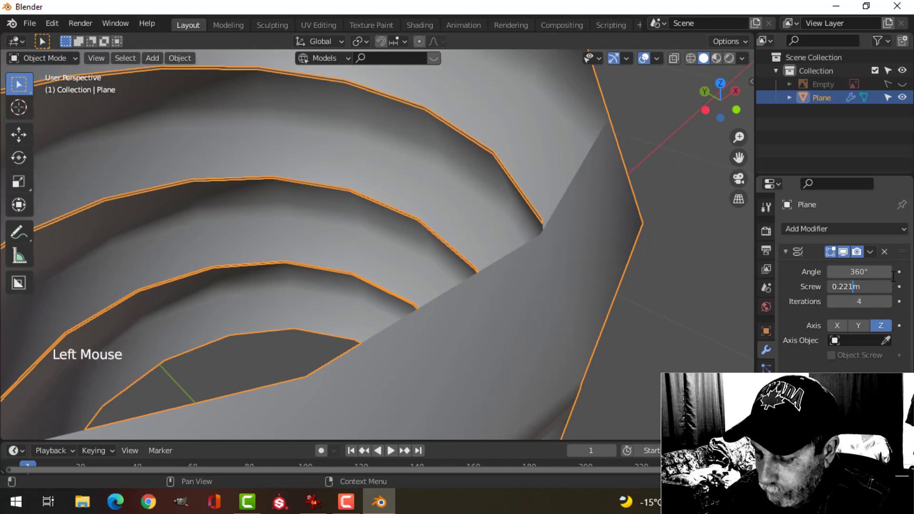
text(1)
key(Return)
Step: Deselect the thread, check its turns from outside, and set the Screw modifier's offset to 0.215 m
scroll(551, 257, down, 3)
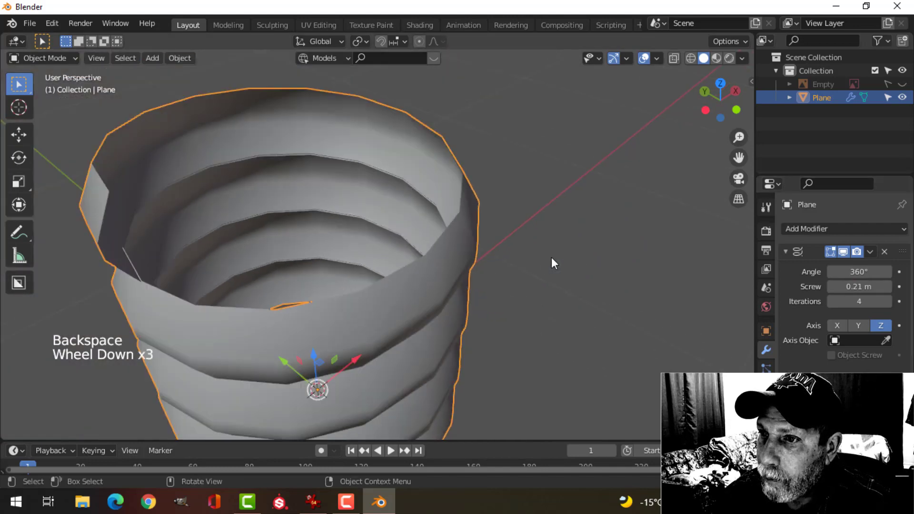
key(alt+a)
middle_drag(551, 257, 457, 229)
scroll(358, 239, down, 1)
shift+middle_drag(358, 239, 369, 218)
scroll(381, 210, up, 2)
scroll(369, 216, down, 1)
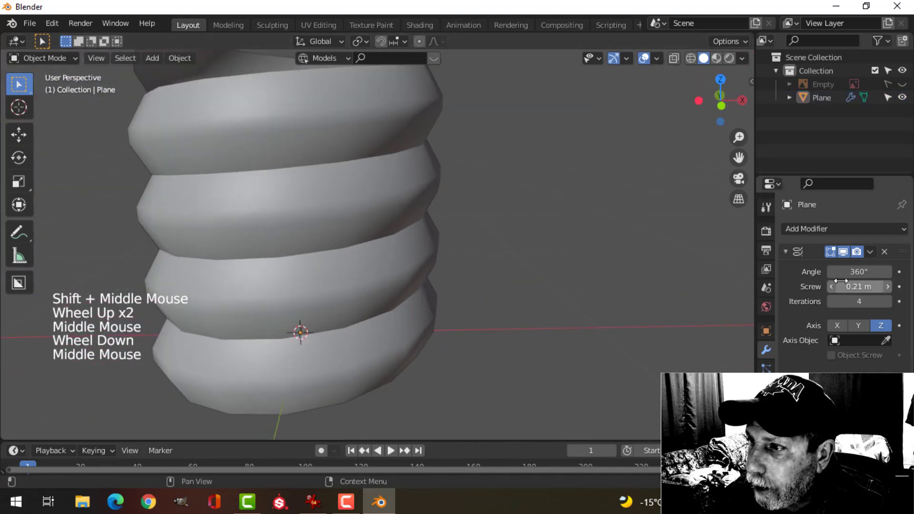
click(859, 287)
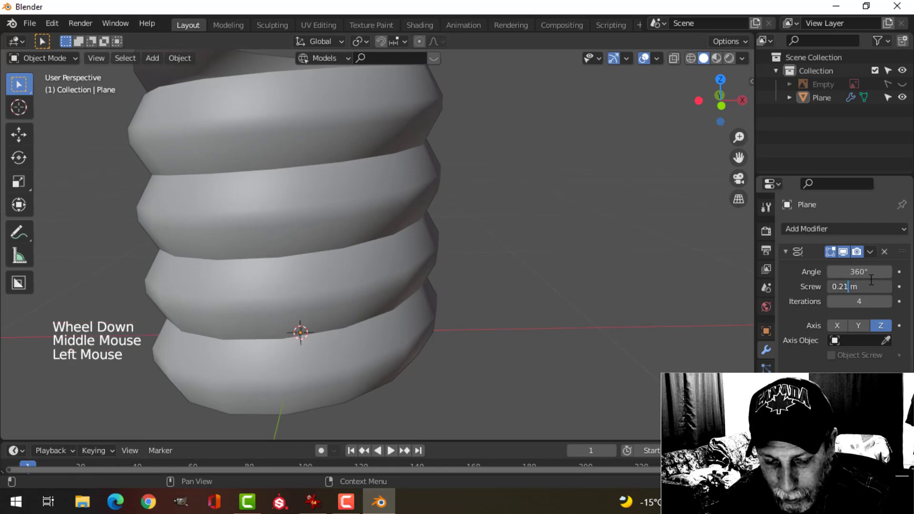
text(5)
key(Return)
scroll(601, 281, down, 2)
scroll(602, 281, up, 1)
middle_drag(602, 281, 536, 257)
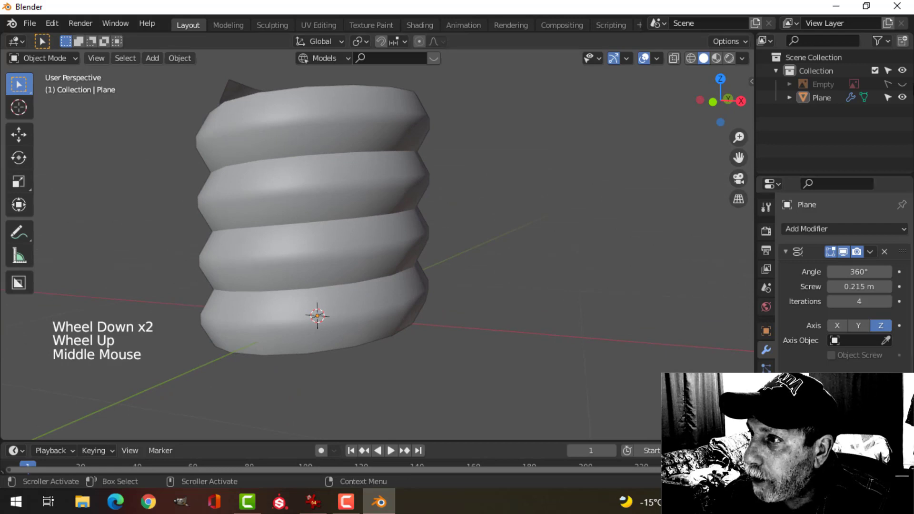
Step: Show the reference image and, in Edit Mode from the front view, scale the whole thread profile by 0.793 to fit the bulb's base
click(902, 84)
scroll(499, 204, down, 4)
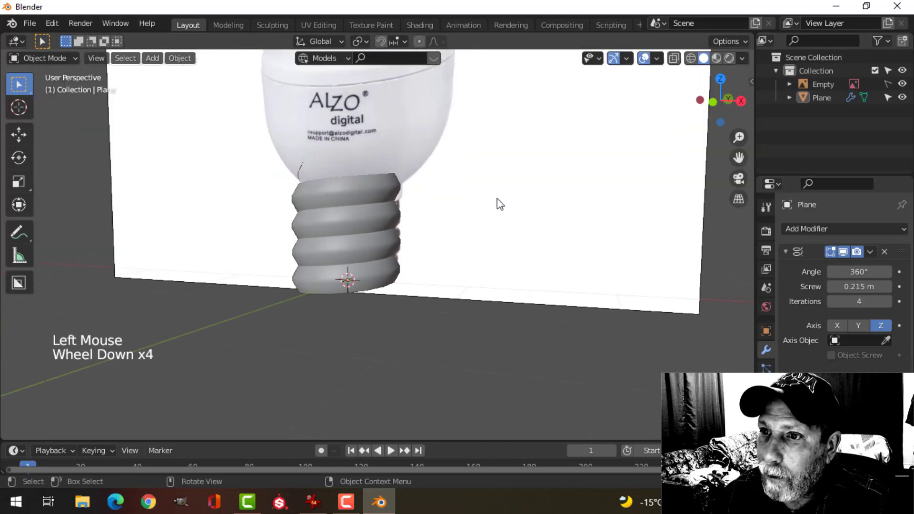
click(376, 215)
key(KP_1)
scroll(442, 256, up, 1)
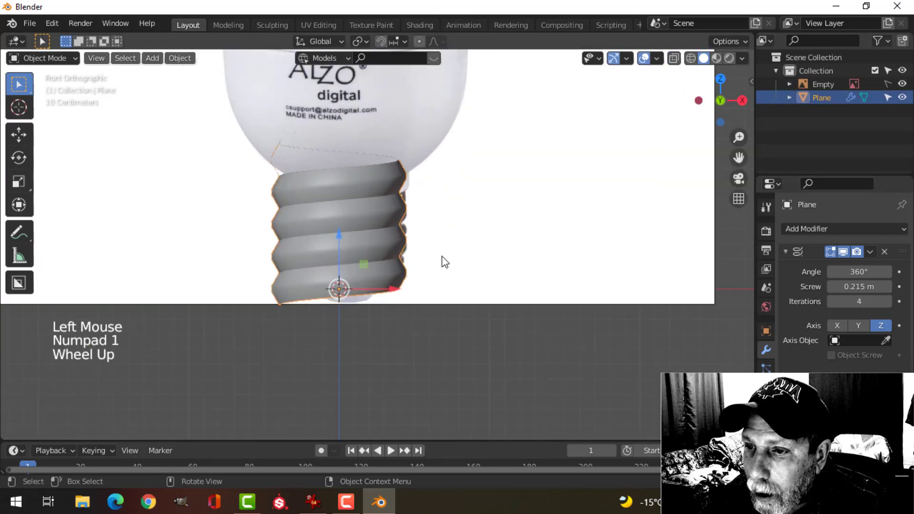
key(Tab)
scroll(377, 276, up, 2)
shift+middle_drag(377, 276, 421, 205)
key(a)
key(s)
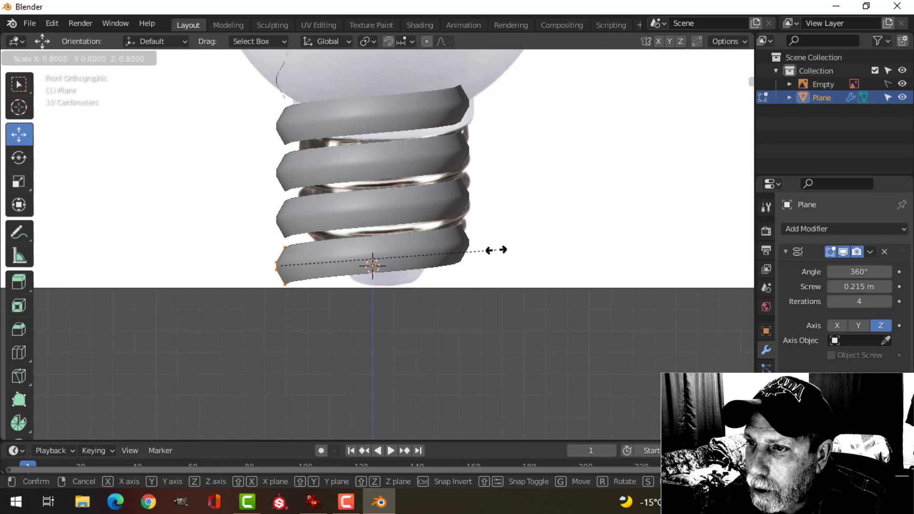
click(495, 249)
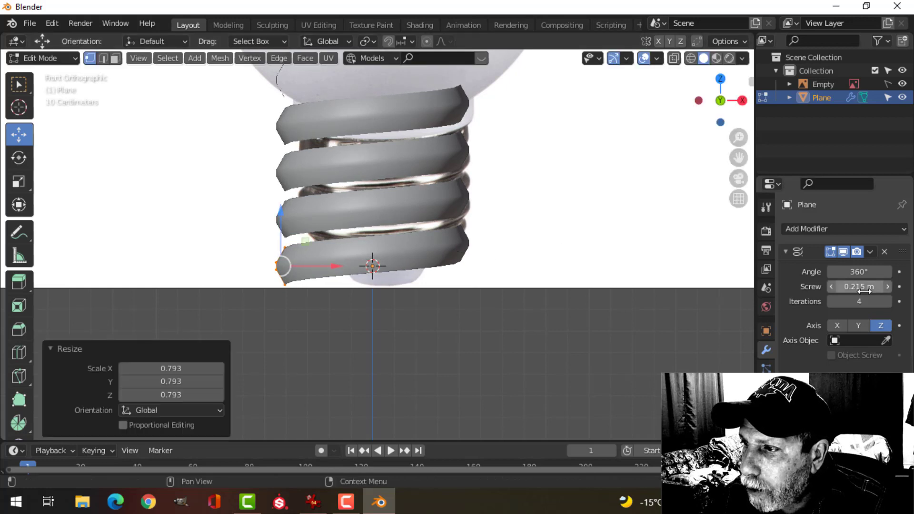
Step: Set the Screw modifier's offset to 0.165 m so the scaled thread turns meet
shift+drag(859, 286, 845, 286)
scroll(585, 241, up, 3)
shift+middle_drag(586, 241, 581, 279)
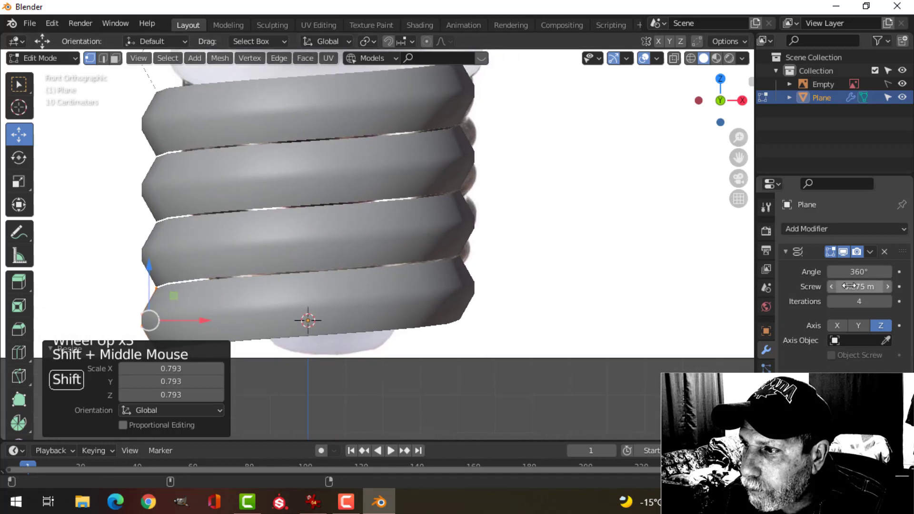
shift+drag(849, 286, 843, 286)
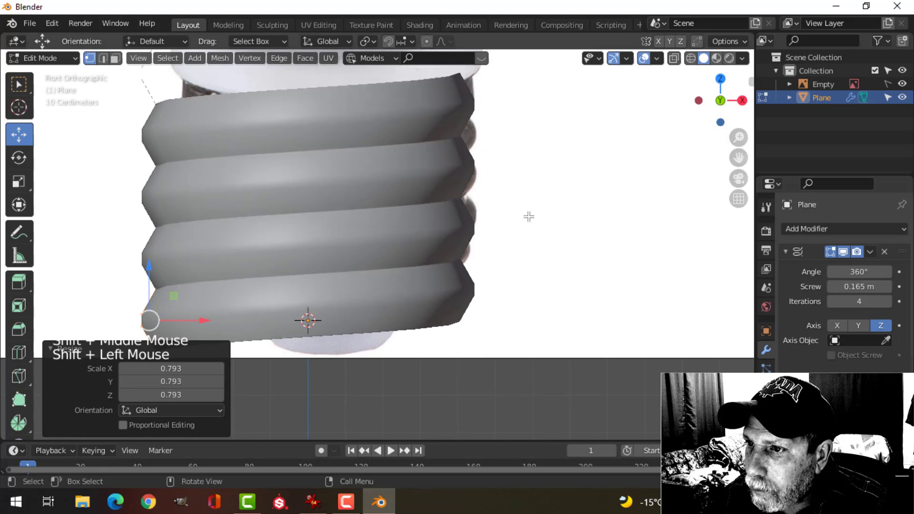
Step: Hide the reference image, return to Object Mode, and apply the Screw modifier to the thread
middle_drag(526, 214, 547, 239)
middle_drag(446, 196, 450, 214)
scroll(448, 213, down, 3)
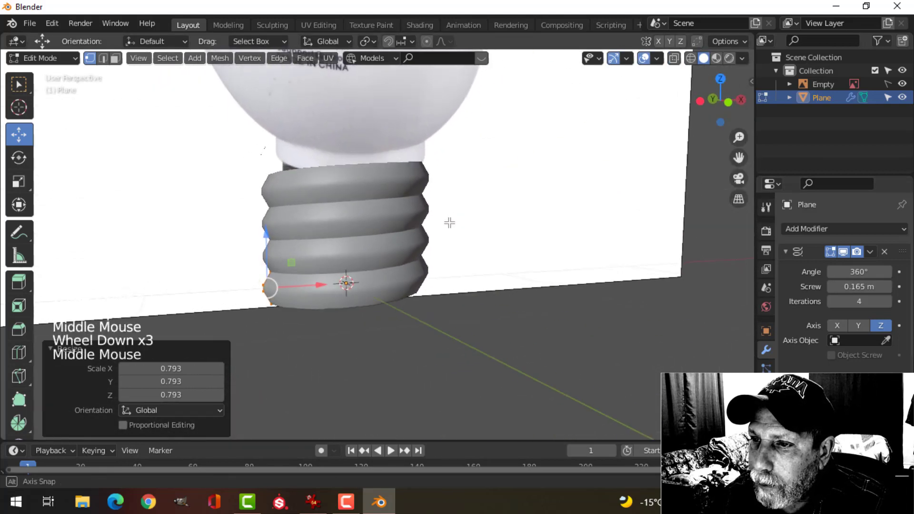
click(902, 84)
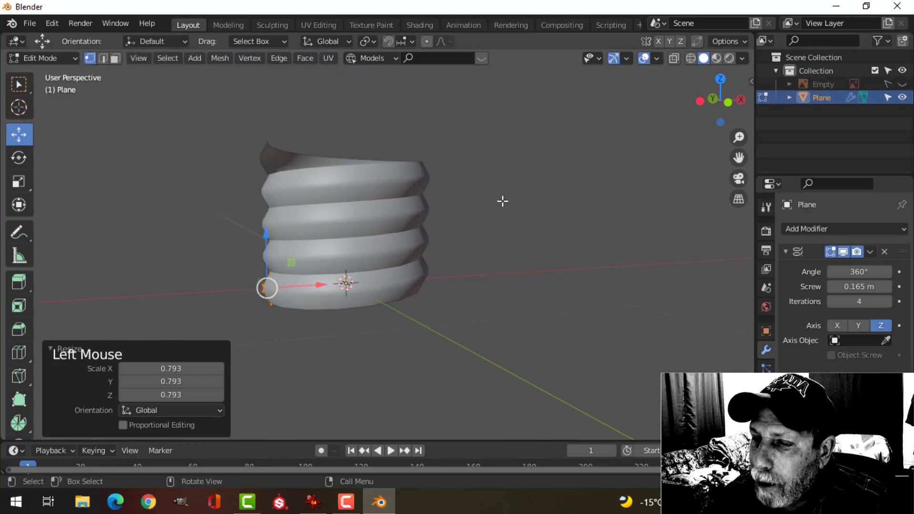
middle_drag(501, 200, 444, 258)
key(Tab)
click(869, 250)
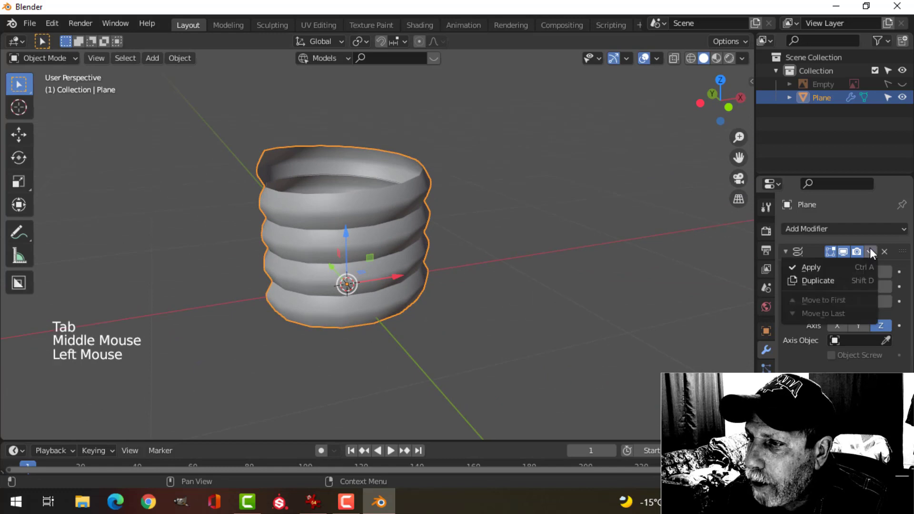
click(855, 262)
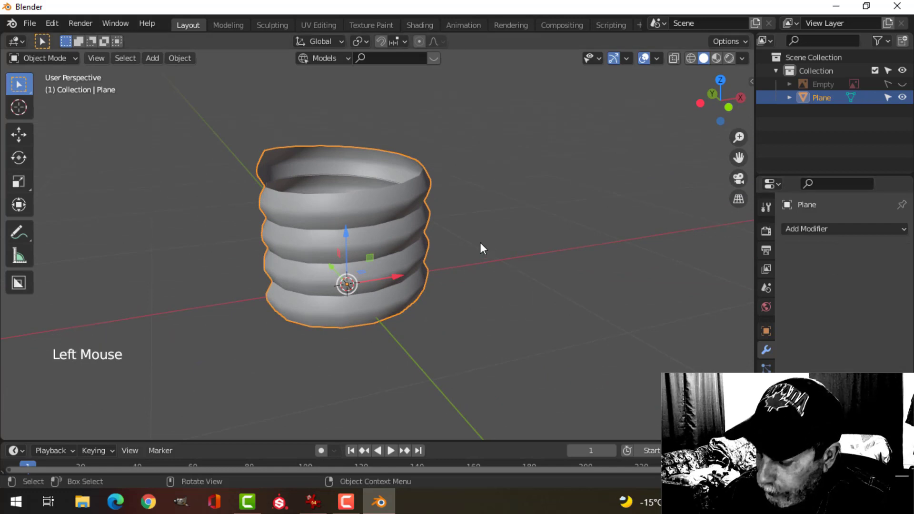
Step: Open the thread mesh in Edit Mode with edge selection active and nothing selected
key(ctrl+KP_3)
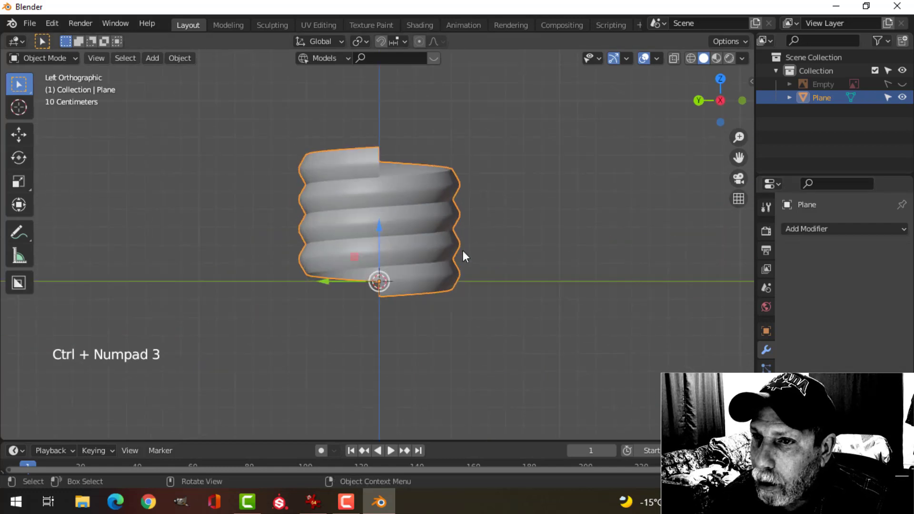
scroll(417, 253, up, 2)
key(a)
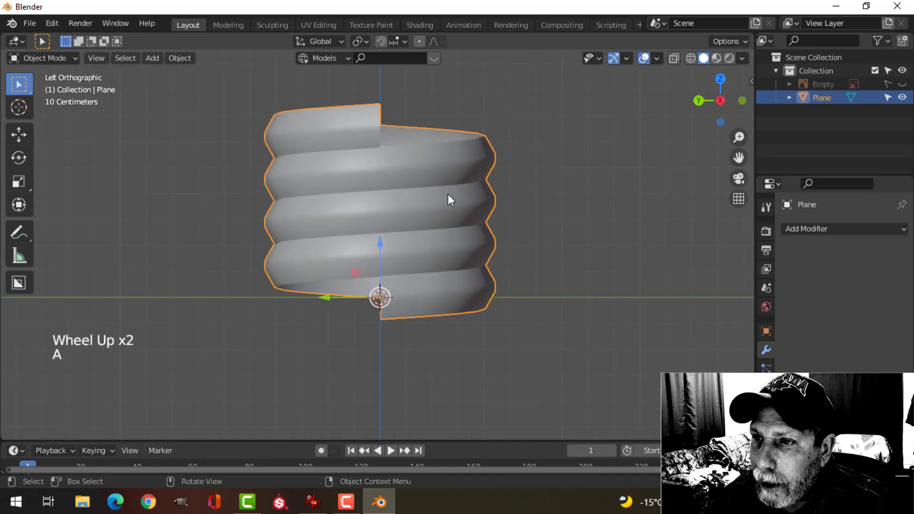
key(alt+a)
shift+middle_drag(441, 195, 393, 216)
click(372, 218)
scroll(376, 224, up, 3)
key(Tab)
key(alt+a)
key(2)
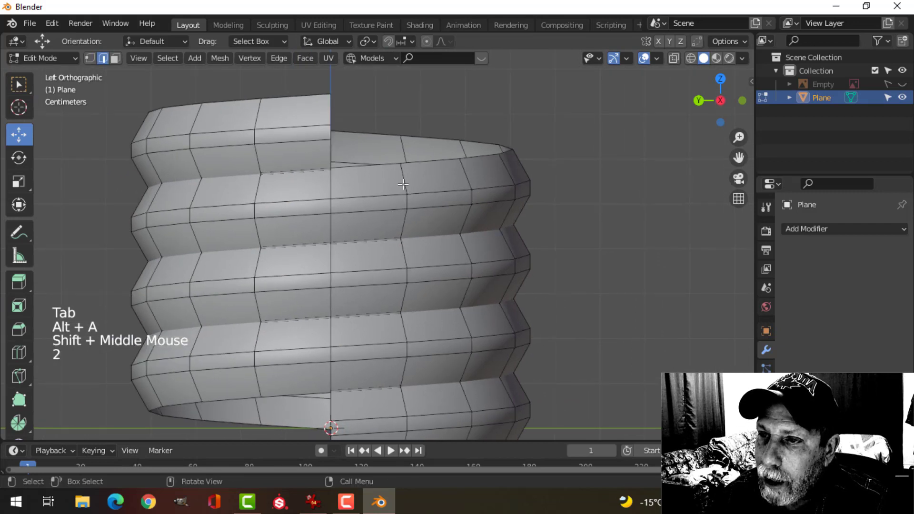
Step: Select the shortest path of edges around the thread's upper open rim, ending at the seam
click(419, 162)
middle_drag(481, 198, 294, 164)
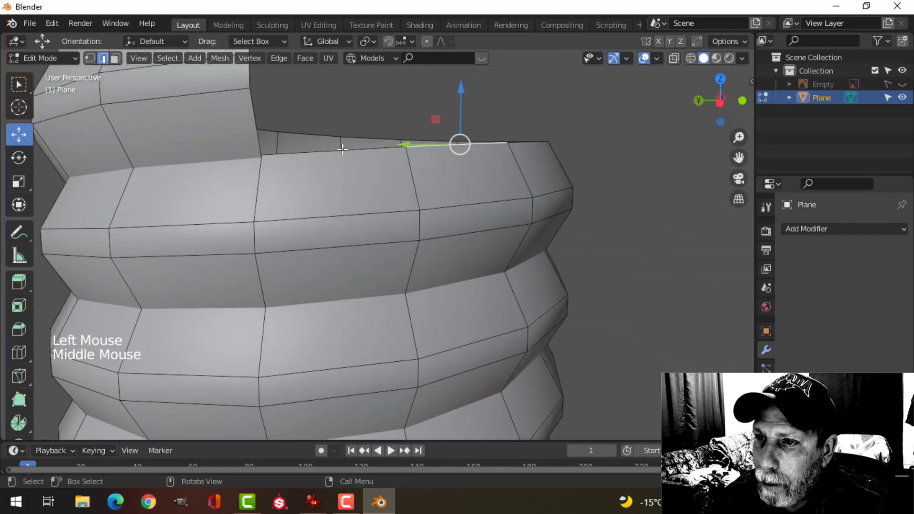
scroll(354, 162, down, 1)
middle_drag(354, 161, 427, 231)
scroll(335, 236, up, 2)
scroll(301, 212, down, 2)
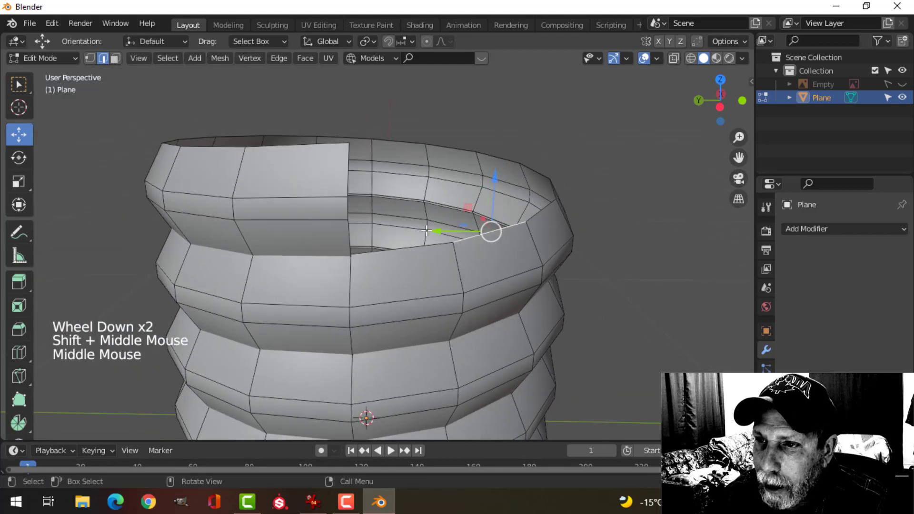
ctrl+click(312, 140)
middle_drag(363, 153, 431, 233)
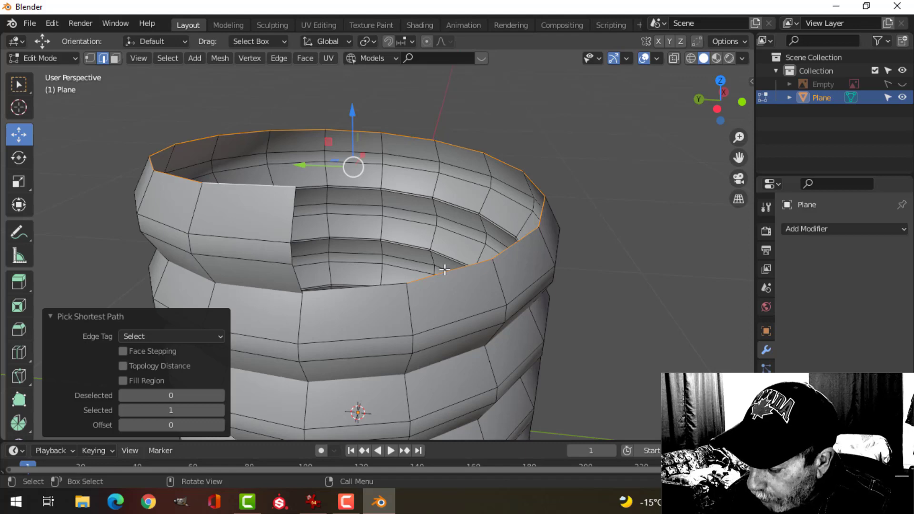
Step: Extrude the selected upper rim about 0.18 m straight up along Z, then lower it by about 0.007 m
key(ctrl+KP_3)
shift+middle_drag(496, 241, 461, 289)
scroll(443, 302, up, 2)
key(e)
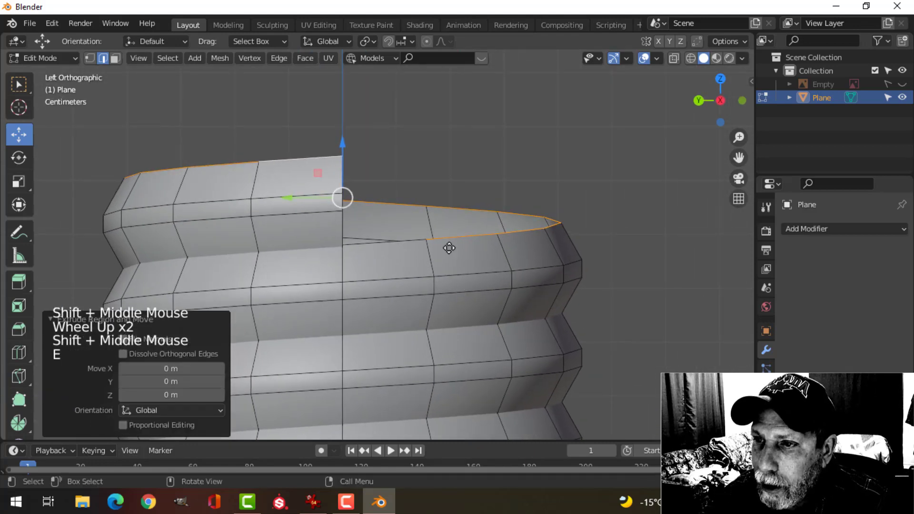
click(346, 146)
drag(346, 146, 345, 48)
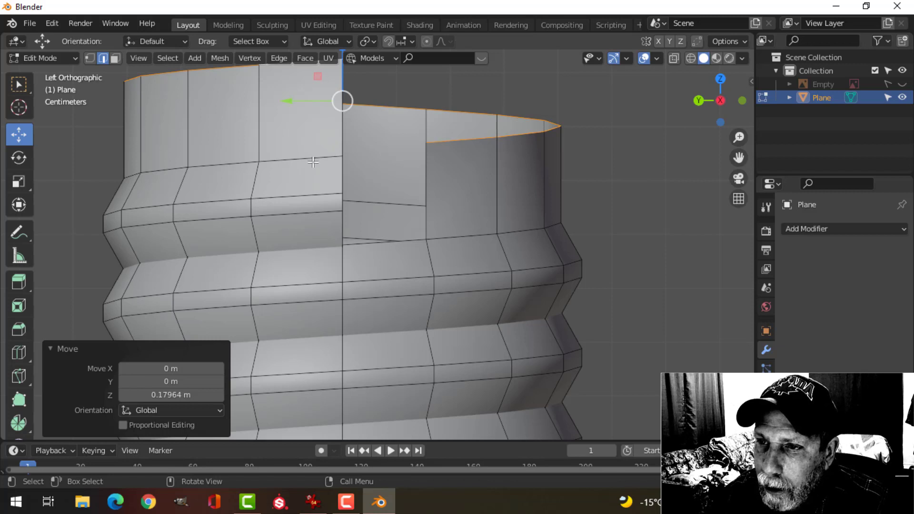
shift+middle_drag(349, 94, 349, 129)
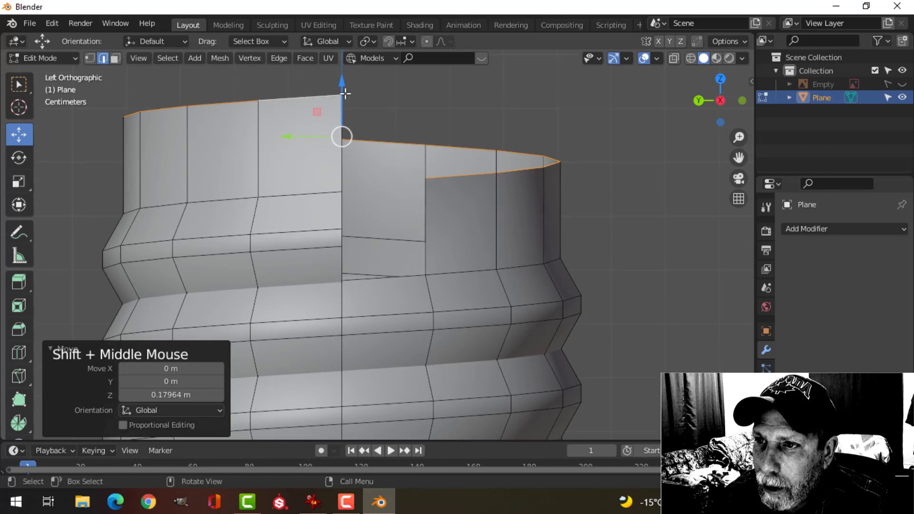
drag(342, 90, 342, 96)
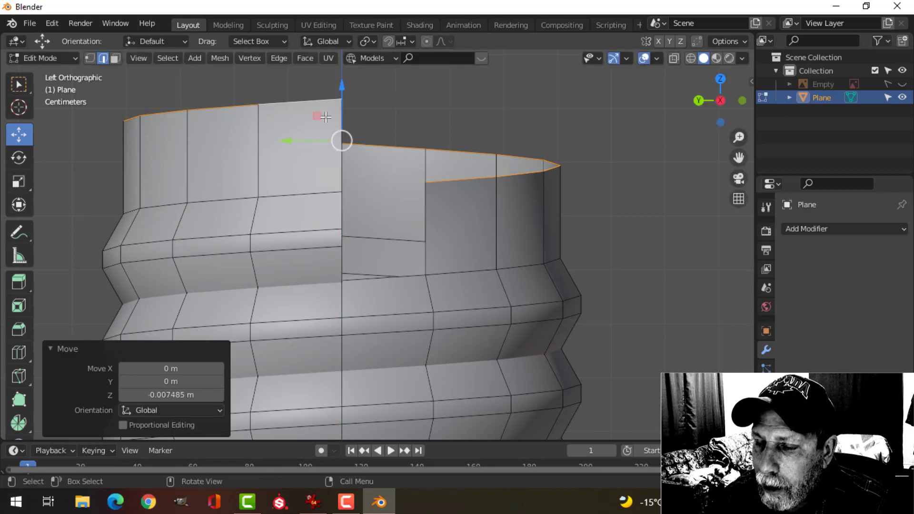
Step: Extrude the upper rim a second time, raising it about 0.165 m along Z
scroll(380, 167, down, 2)
scroll(424, 191, up, 2)
shift+middle_drag(426, 161, 455, 231)
scroll(458, 232, down, 1)
key(e)
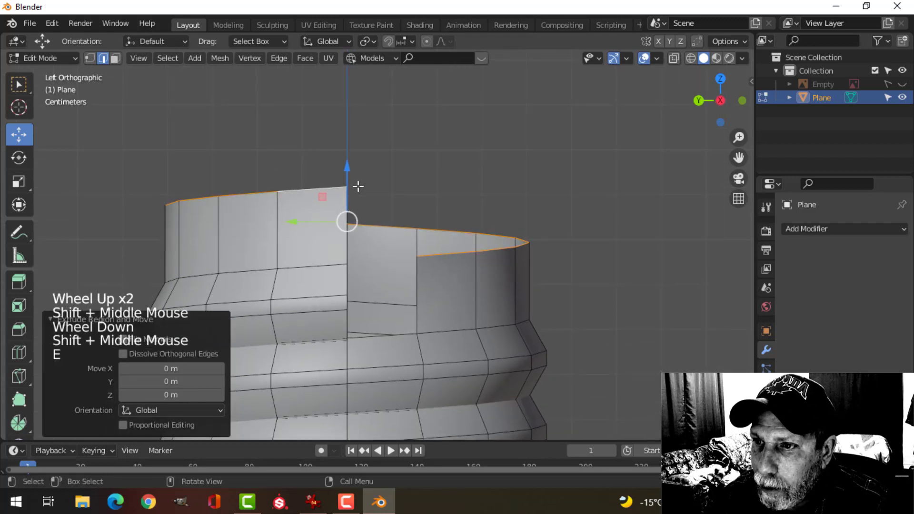
drag(349, 173, 343, 96)
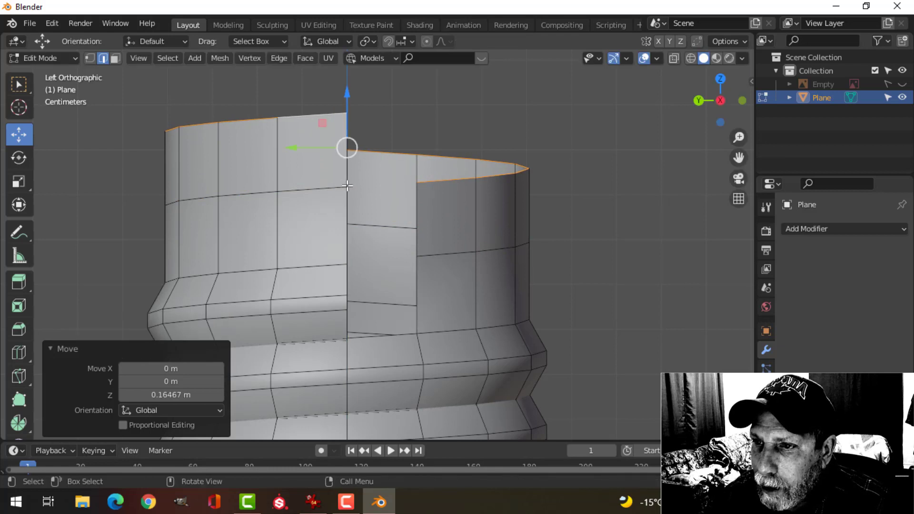
Step: Flatten the upper rim by scaling it to 0 along Z, lower it by about 0.021 m, and deselect it
key(s)
key(z)
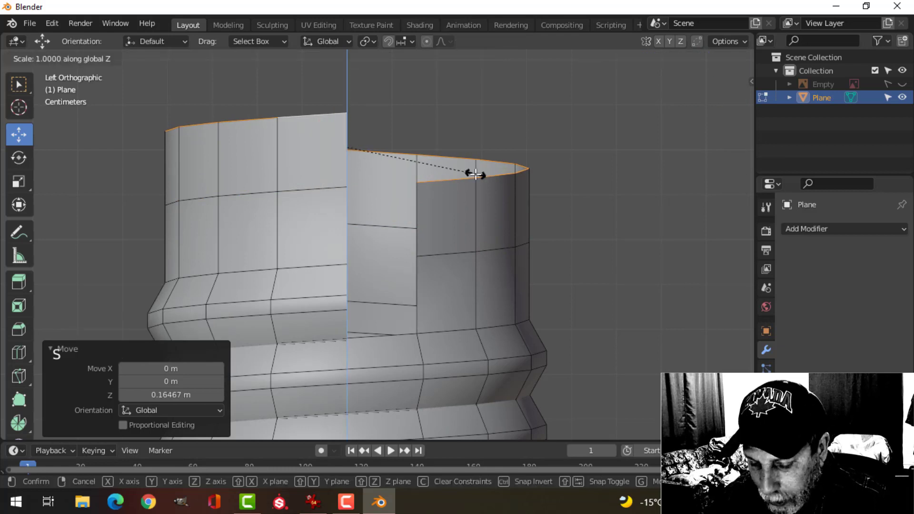
key(0)
key(Return)
drag(348, 97, 434, 157)
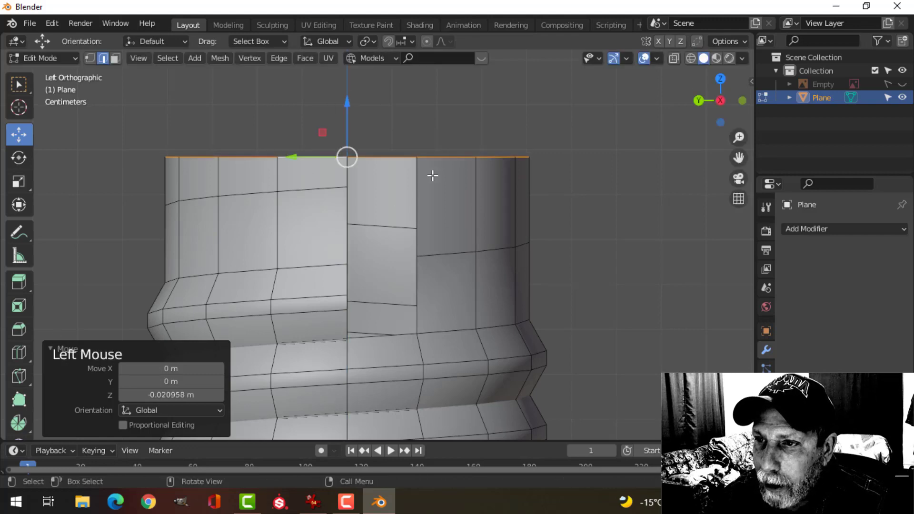
middle_drag(432, 176, 444, 200)
scroll(444, 200, down, 2)
key(alt+a)
Step: Select the shortest path of edges around the thread's lower open rim, ending at the seam
shift+middle_drag(535, 259, 465, 204)
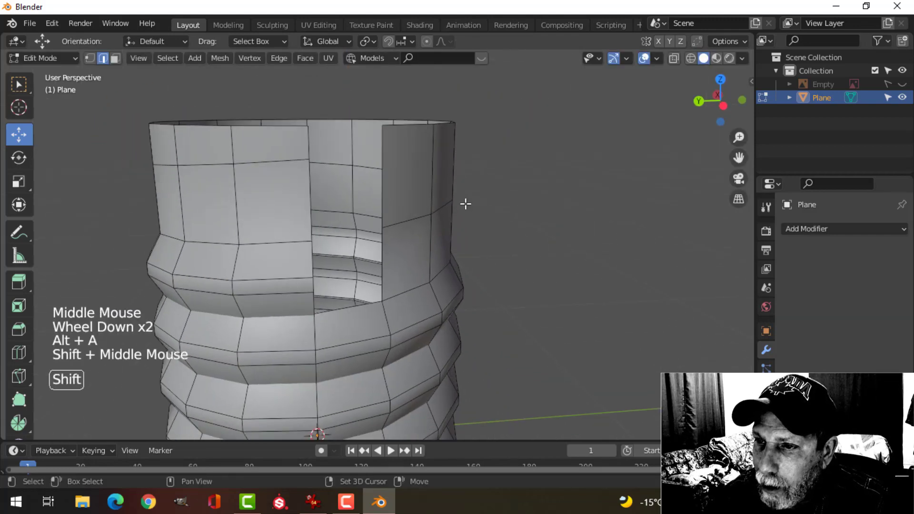
scroll(465, 203, down, 1)
scroll(431, 253, down, 1)
shift+middle_drag(430, 253, 410, 248)
scroll(402, 295, up, 2)
click(255, 217)
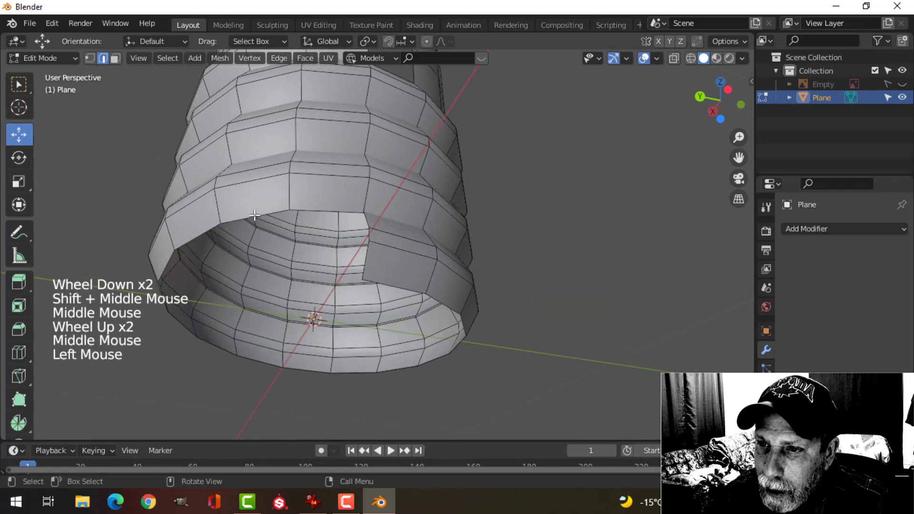
ctrl+click(396, 286)
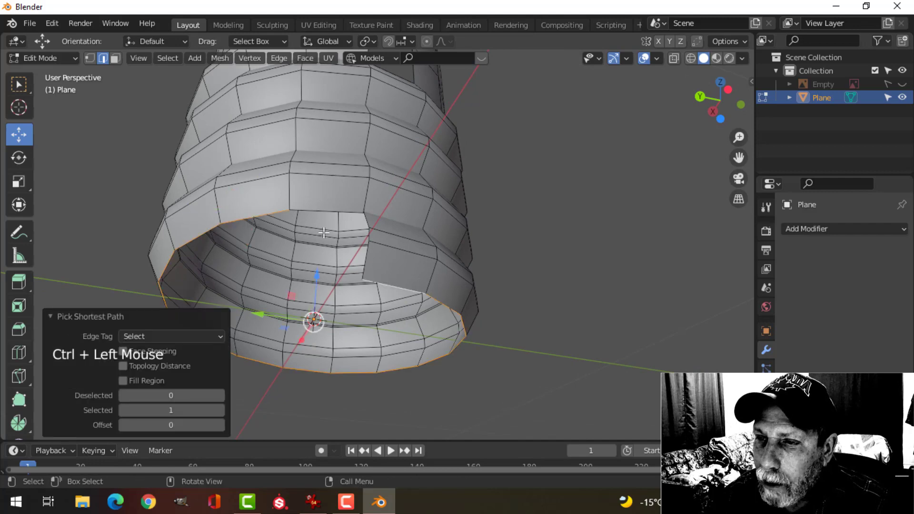
Step: Extrude the selected lower rim straight down along Z to form a collar below the thread
key(ctrl+KP_3)
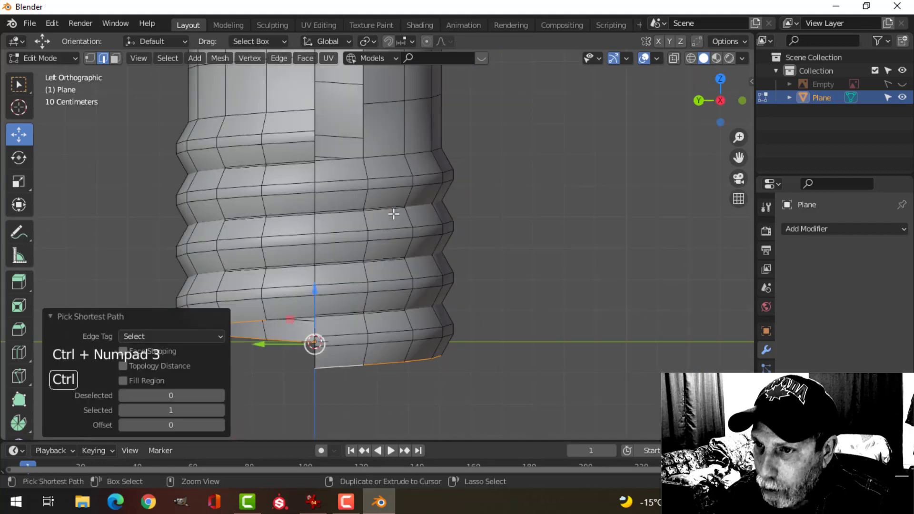
scroll(409, 223, up, 2)
shift+middle_drag(410, 223, 447, 210)
scroll(431, 232, up, 1)
shift+scroll(430, 232, up, 1)
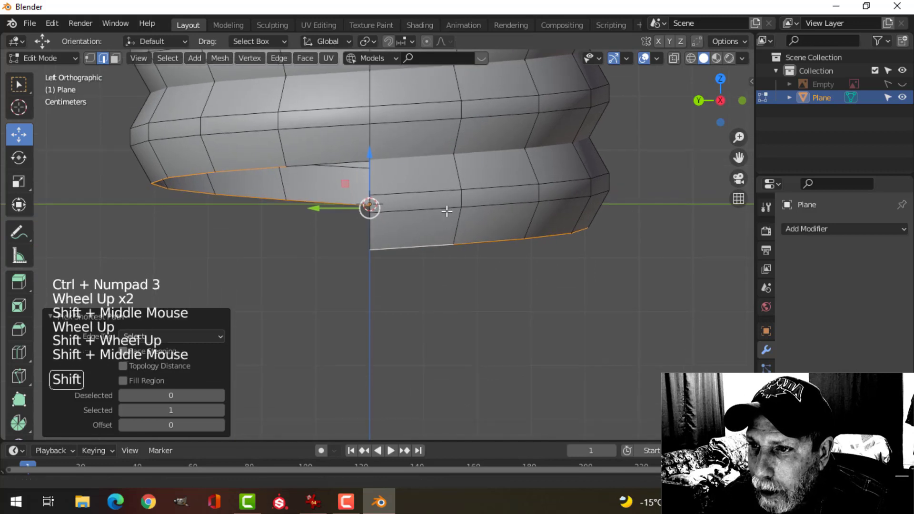
key(e)
drag(373, 160, 376, 245)
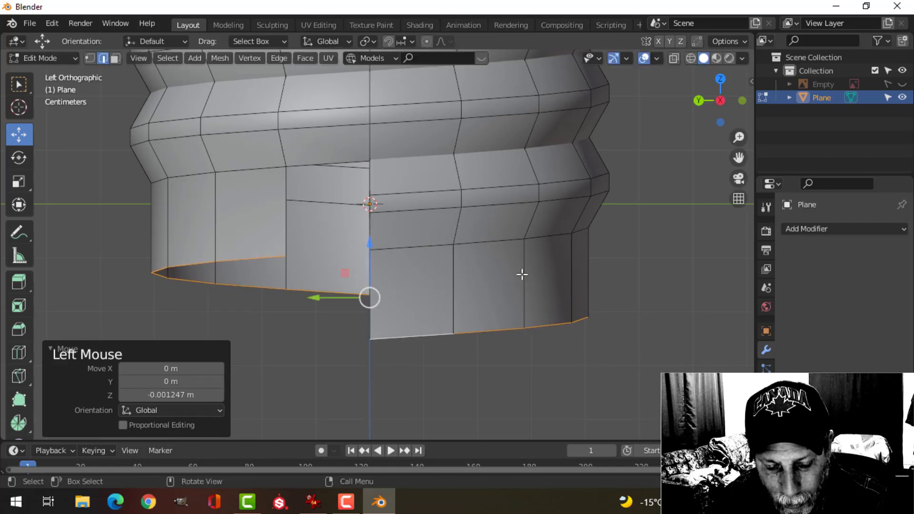
Step: Flatten the lower rim by scaling it to 0 along Z, raise it slightly, and deselect it
key(s)
key(0)
key(Return)
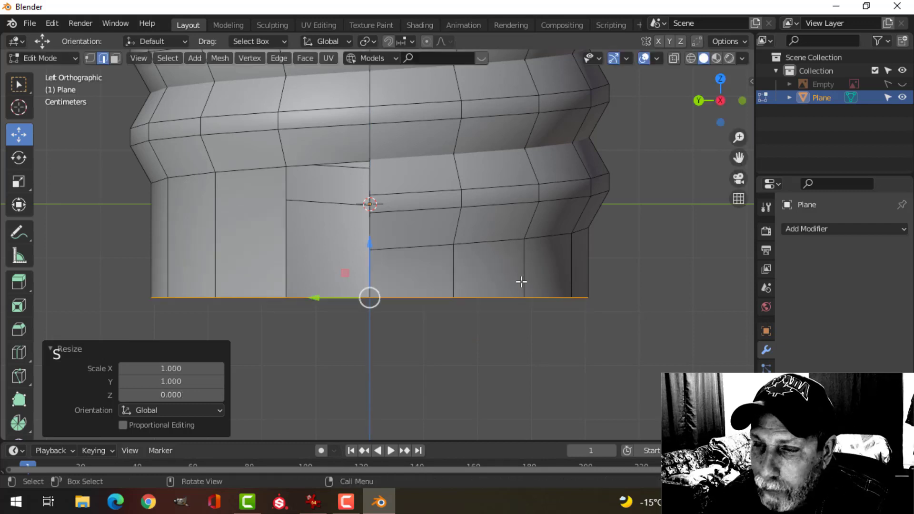
drag(367, 252, 372, 225)
key(alt+a)
Step: In vertex selection, connect the two upper corner vertices across the open gap in the top collar with an edge
scroll(509, 298, down, 2)
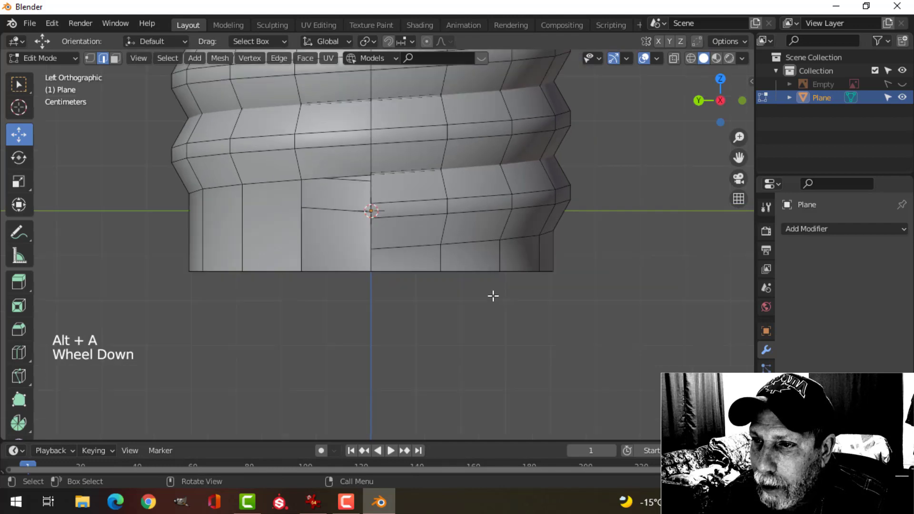
shift+middle_drag(491, 295, 455, 317)
scroll(456, 317, down, 2)
shift+middle_drag(376, 52, 373, 139)
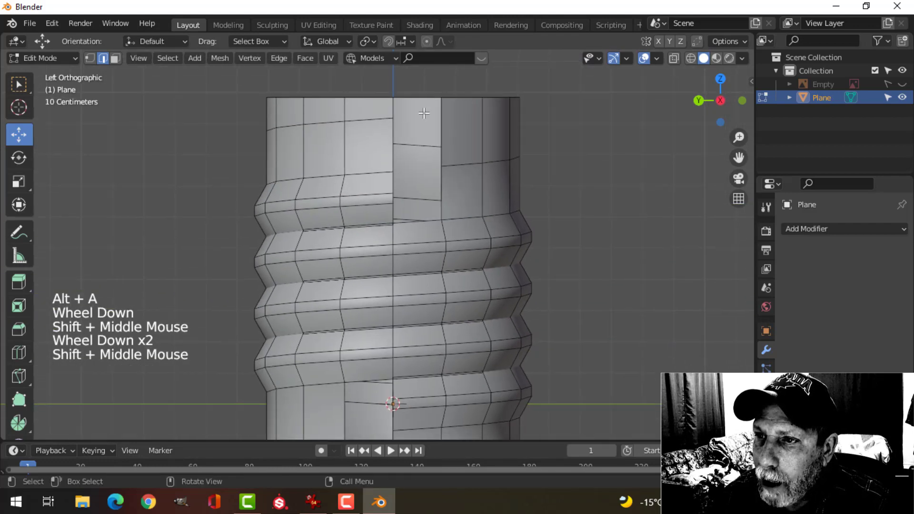
scroll(447, 220, down, 1)
shift+middle_drag(447, 221, 443, 259)
scroll(433, 271, up, 3)
middle_drag(442, 258, 450, 260)
key(1)
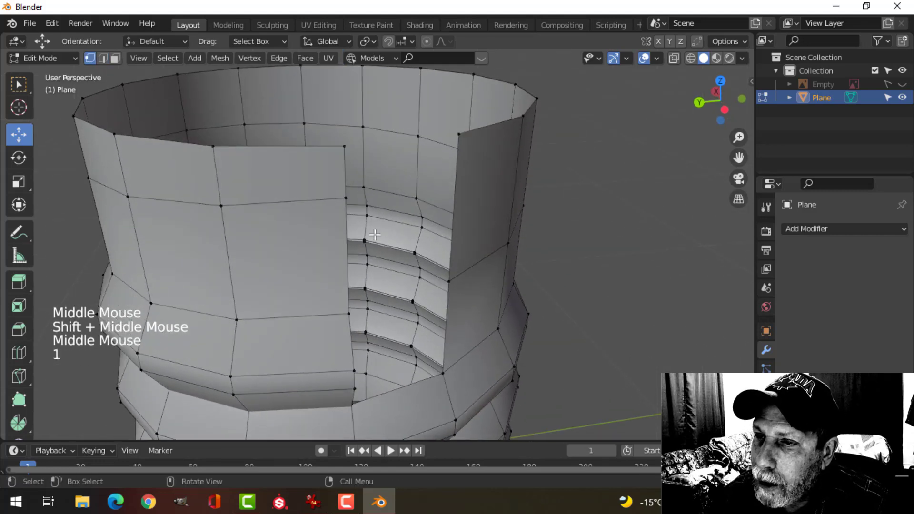
click(341, 145)
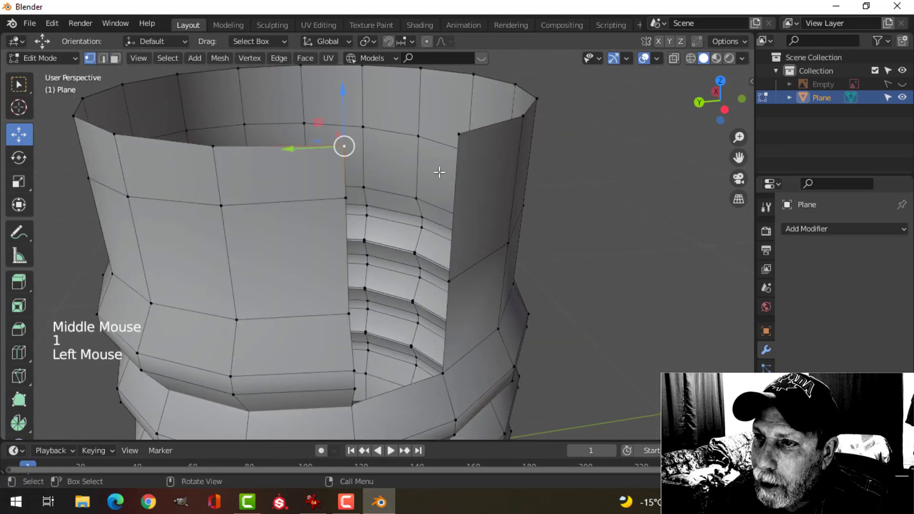
shift+click(460, 134)
key(f)
middle_click(542, 225)
middle_drag(542, 225, 469, 257)
key(alt+a)
Step: Connect the vertex at the thread's upper end to the facing collar vertex across the gap with an edge
click(310, 218)
shift+click(421, 201)
key(f)
key(alt+a)
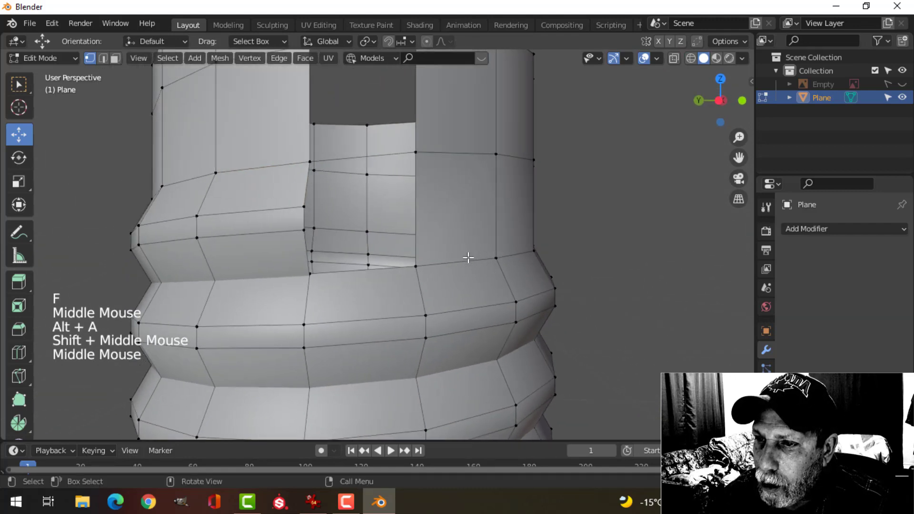
Step: Subdivide the vertical gap edge opposite the thread's end with 2 cuts, then deselect it
scroll(404, 266, up, 2)
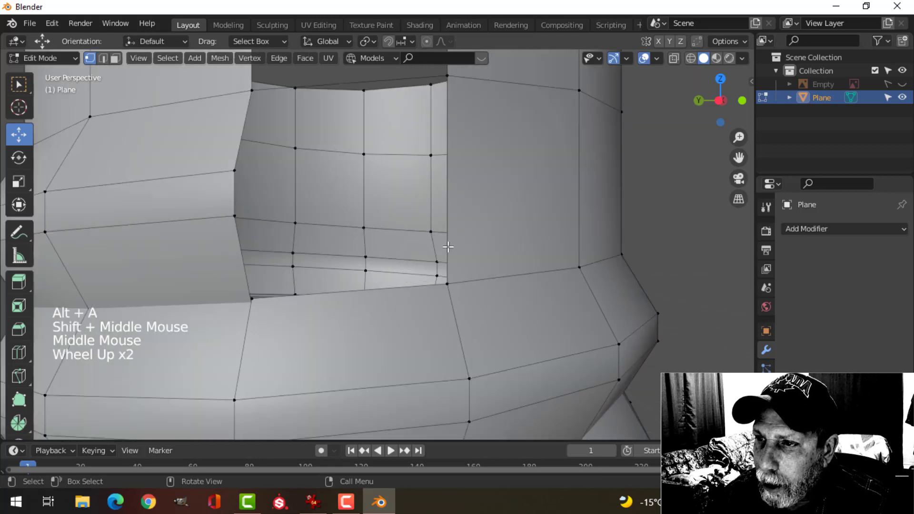
scroll(448, 247, down, 1)
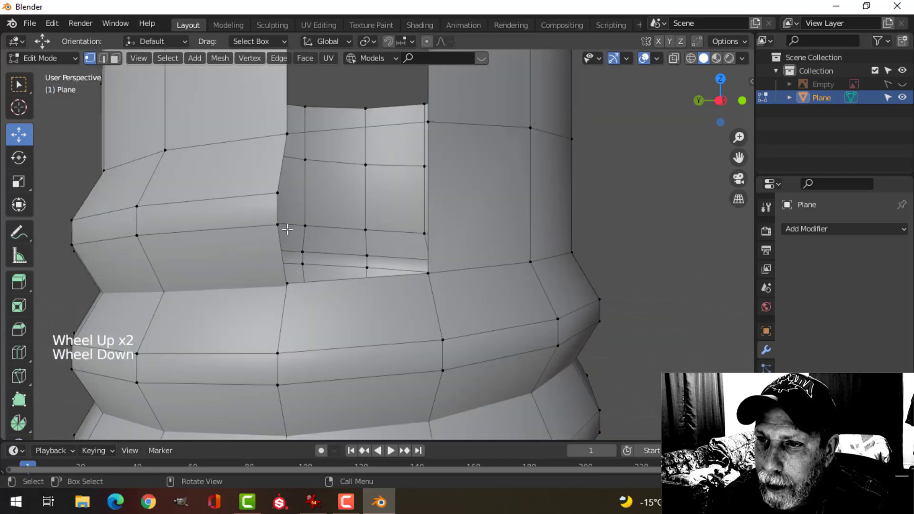
click(430, 119)
shift+click(435, 267)
middle_drag(506, 249, 417, 197)
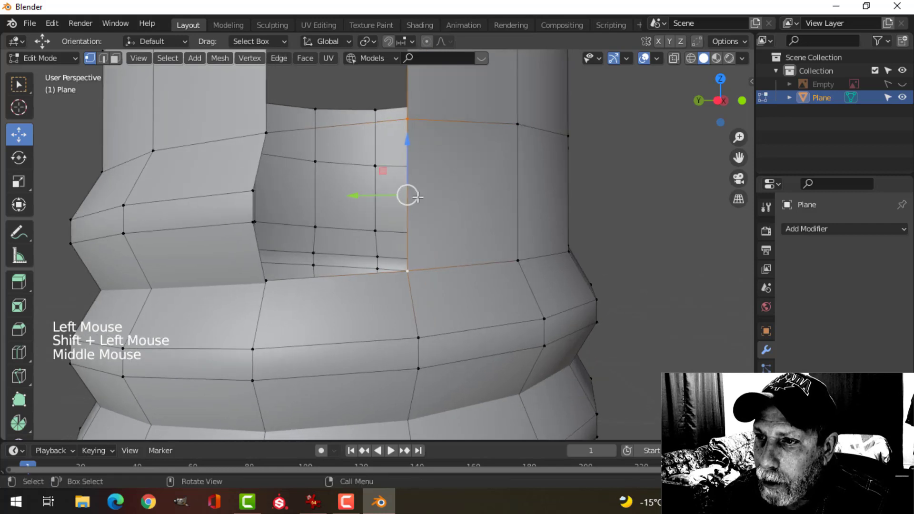
right_click(411, 171)
click(408, 172)
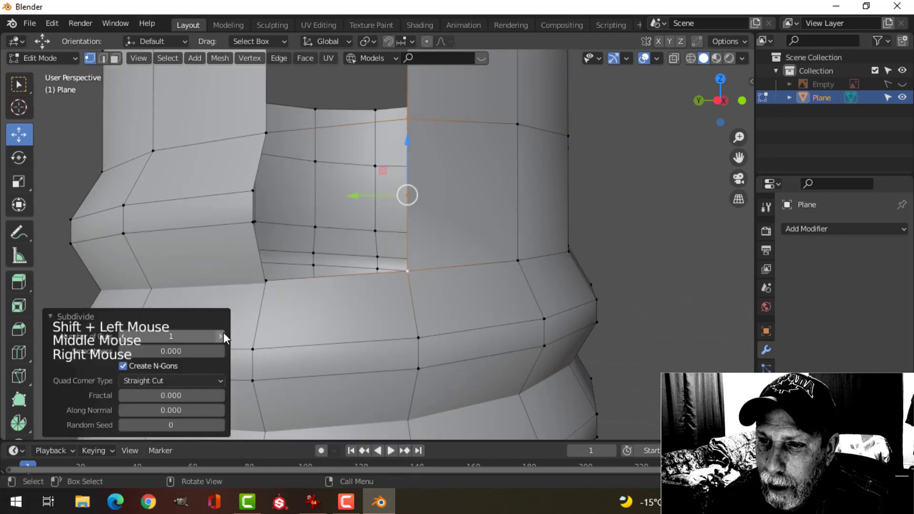
key(alt+a)
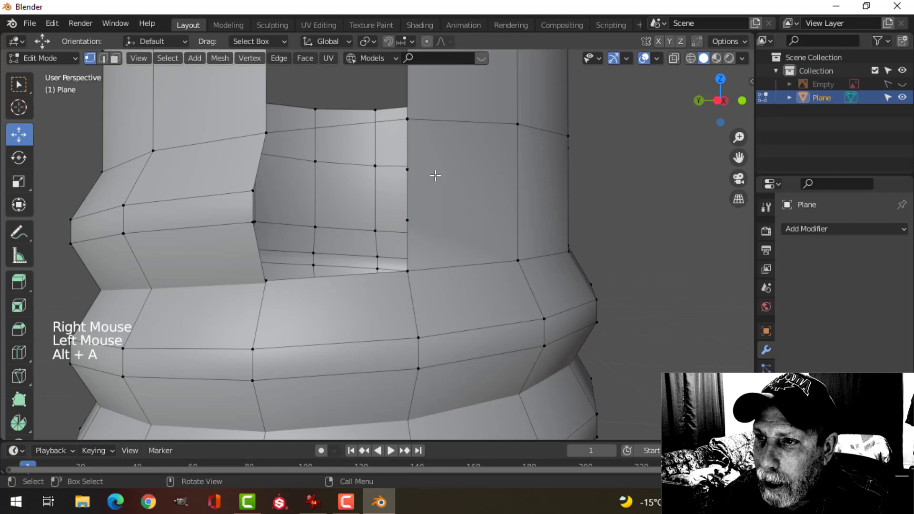
Step: Connect the two new vertices to the matching vertices on the thread's end with edges across the gap
click(409, 170)
shift+click(253, 191)
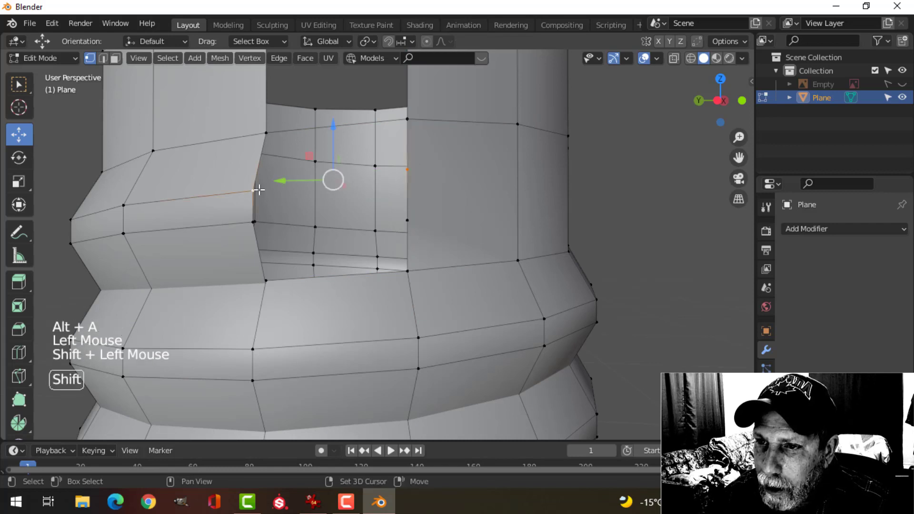
middle_drag(351, 204, 417, 215)
key(f)
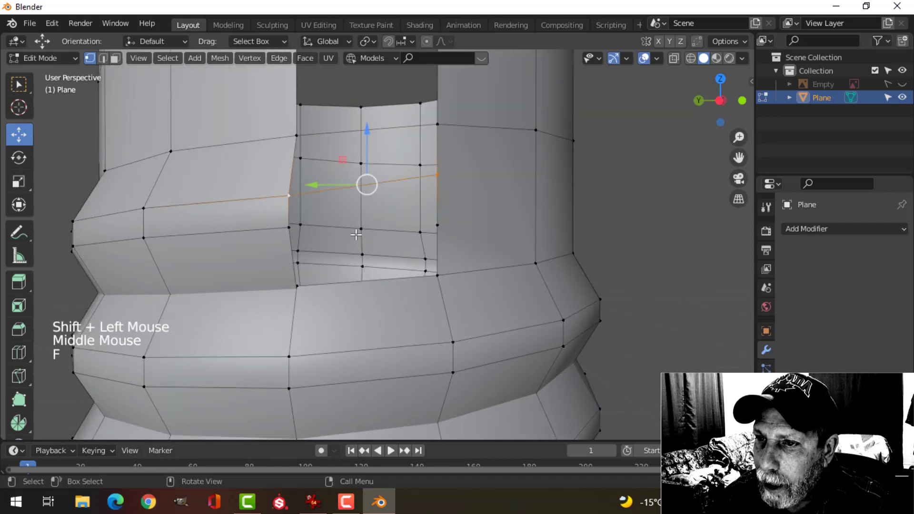
click(287, 227)
shift+click(437, 225)
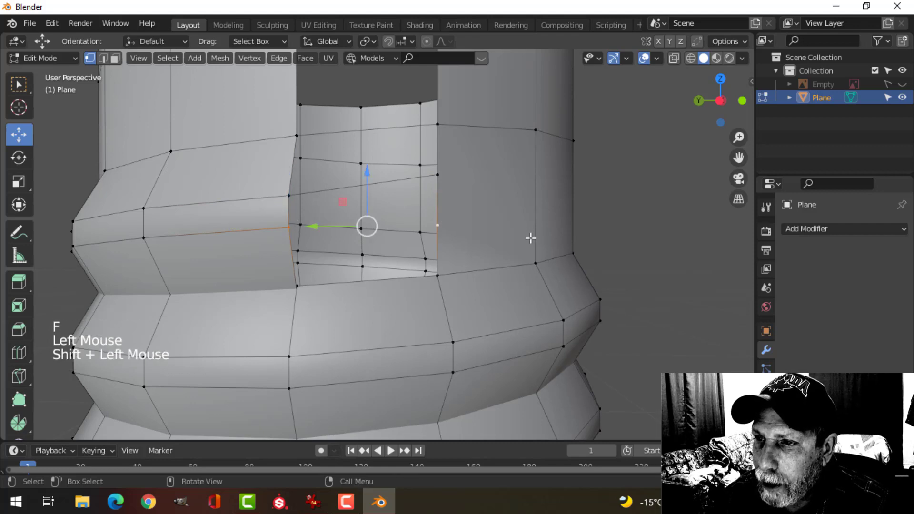
key(f)
key(alt+a)
Step: In edge selection, fill a face between the gap's lower edge and the lowest bridging edge at the thread's upper end, then deselect
scroll(495, 236, down, 2)
shift+middle_drag(481, 233, 471, 236)
middle_drag(471, 236, 464, 238)
key(2)
shift+middle_drag(475, 312, 508, 326)
scroll(479, 286, up, 2)
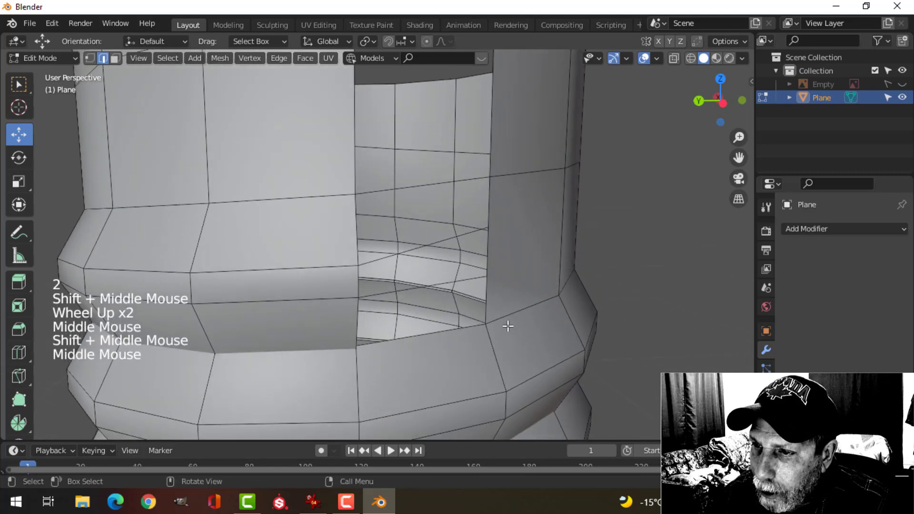
click(436, 339)
shift+click(443, 284)
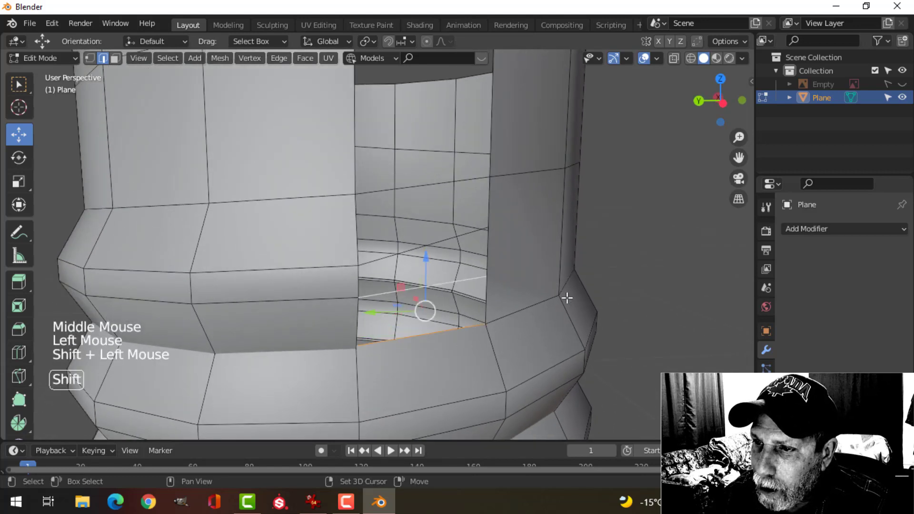
key(f)
key(alt+a)
Step: Fill the next two faces up the gap between consecutive bridging edges, ending at the thread's upper boundary
click(437, 286)
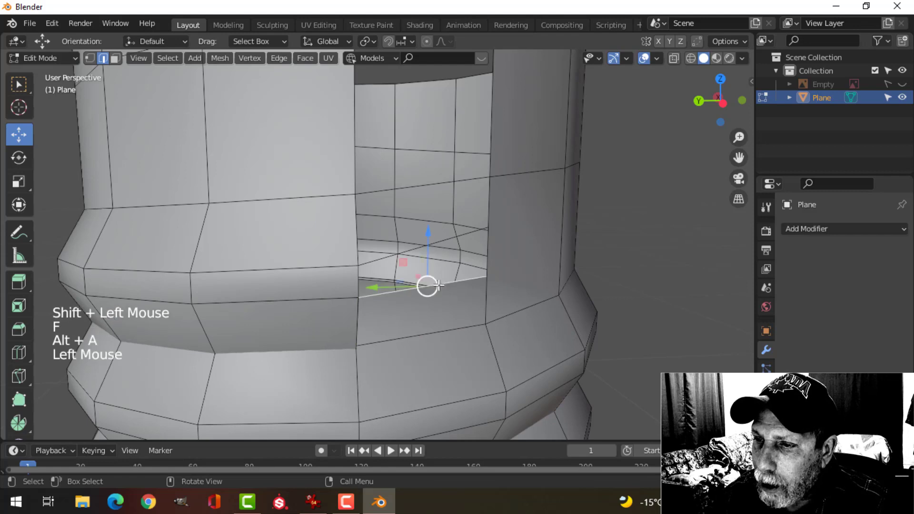
shift+click(438, 245)
key(f)
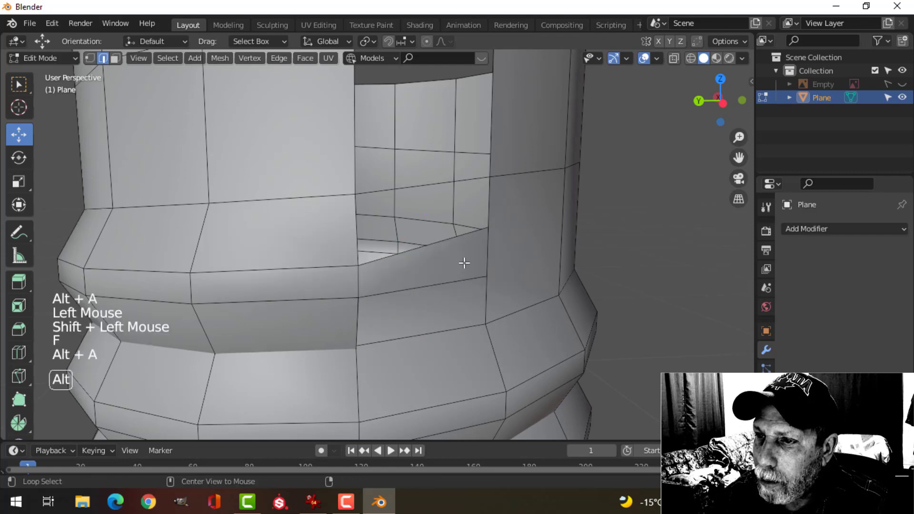
key(alt+a)
click(435, 242)
shift+click(429, 188)
key(f)
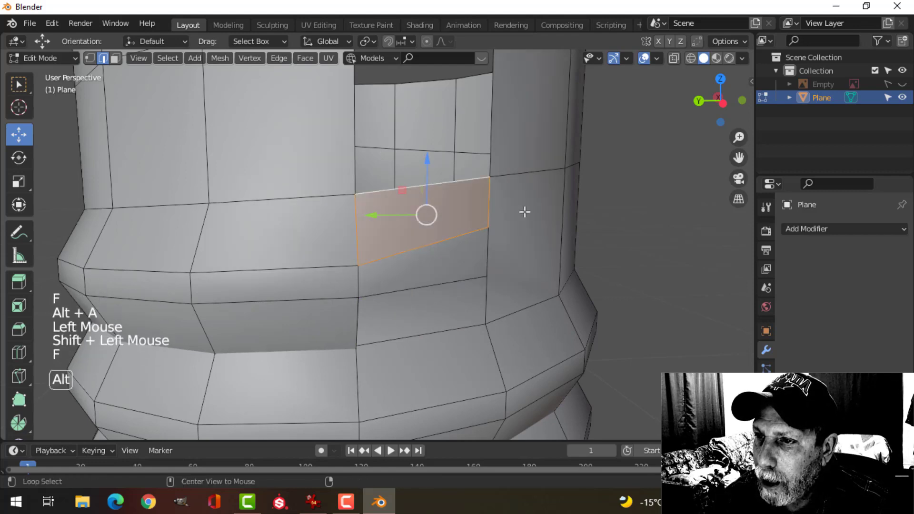
key(alt+a)
Step: Subdivide the undivided vertical edge of the remaining top collar gap with 1 cut, then clear the selection
scroll(518, 213, down, 3)
shift+scroll(519, 212, up, 1)
shift+middle_drag(518, 212, 490, 245)
scroll(490, 245, up, 2)
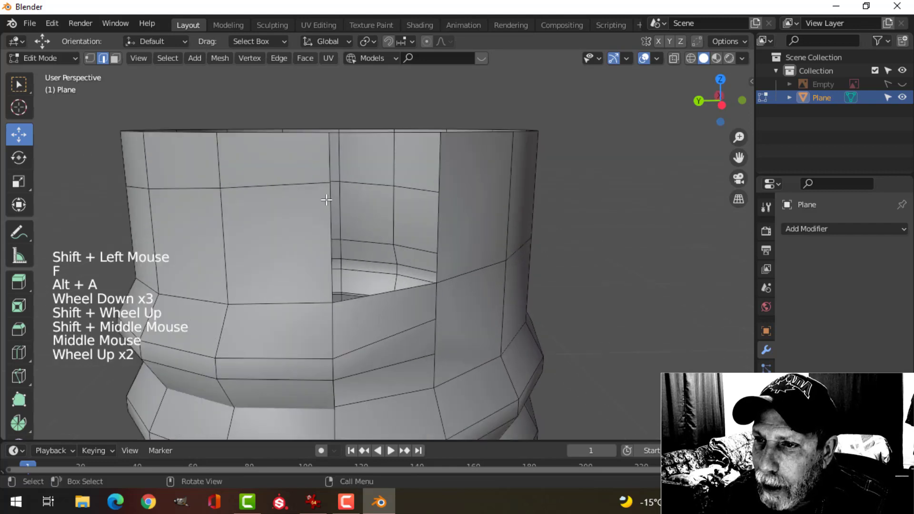
key(1)
click(332, 183)
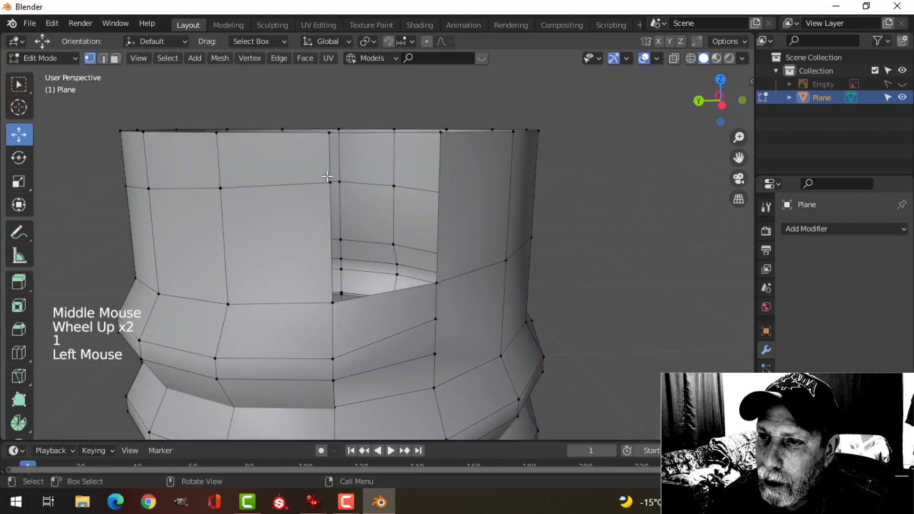
middle_drag(332, 184, 369, 177)
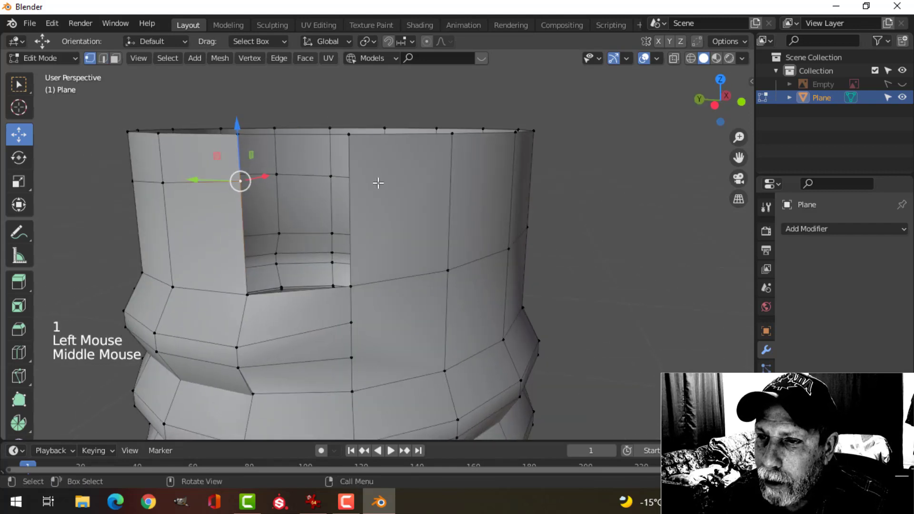
click(351, 137)
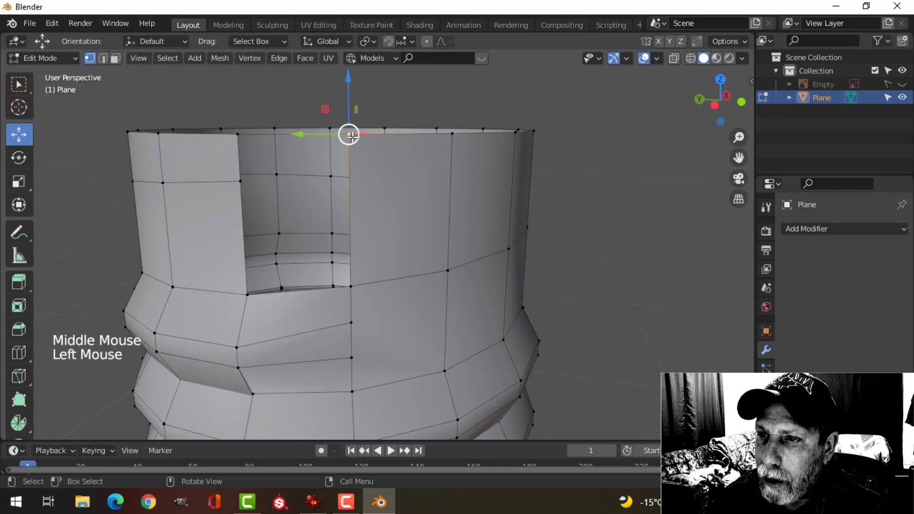
shift+click(358, 284)
right_click(353, 197)
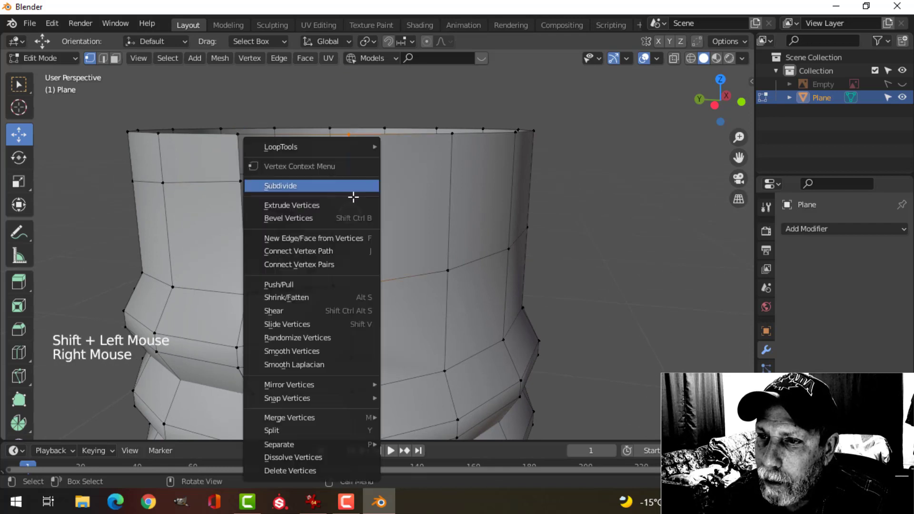
click(340, 187)
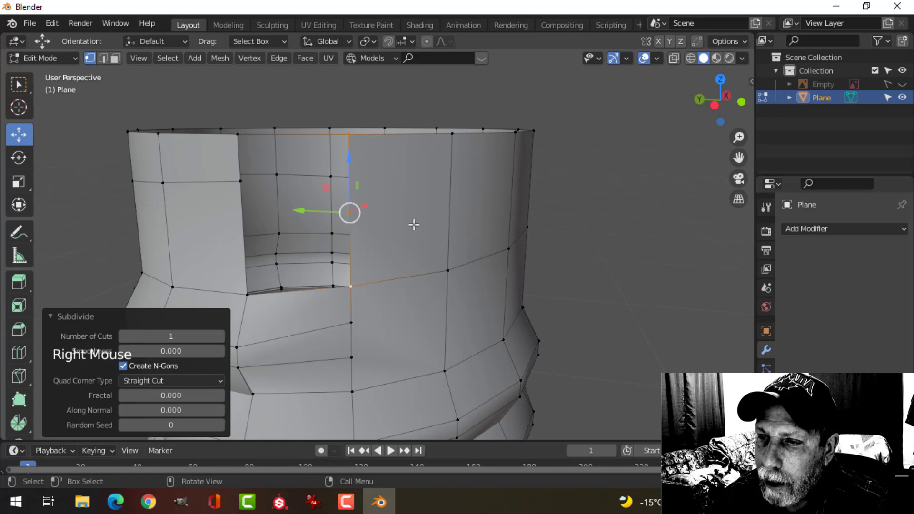
middle_drag(421, 223, 251, 154)
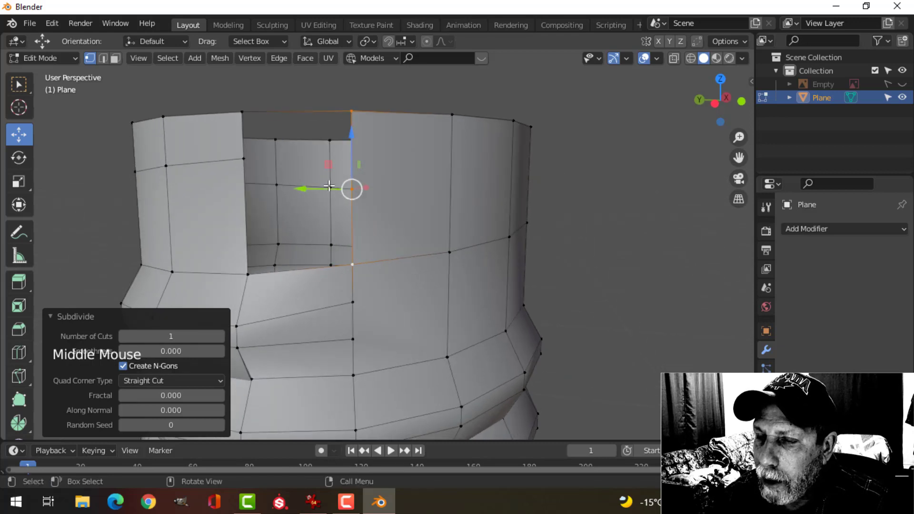
key(alt+a)
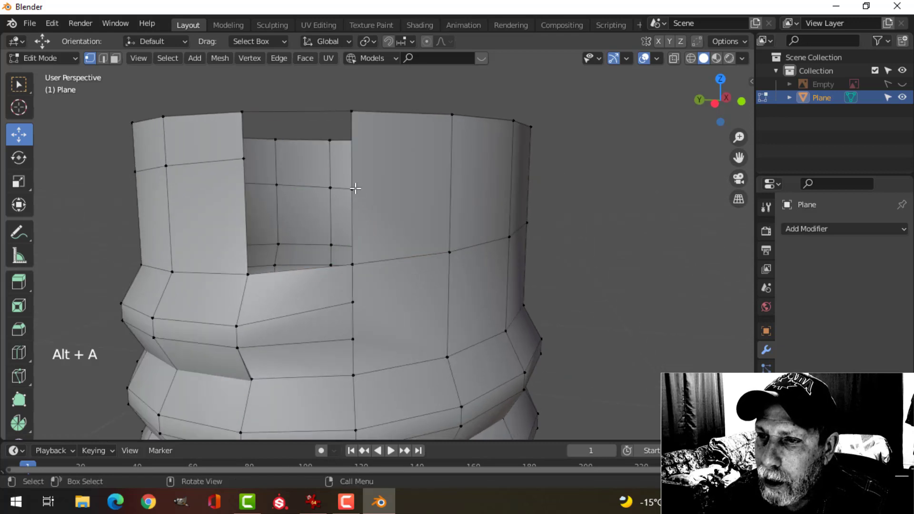
Step: Set snapping to Vertex and move the new midpoint vertex along Z to the height of the matching vertex across the gap
click(354, 188)
shift+middle_drag(409, 207, 423, 238)
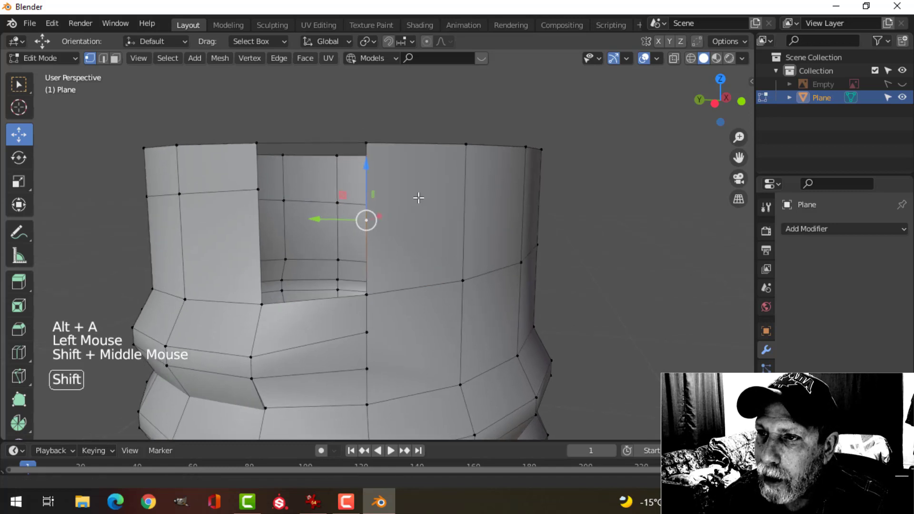
click(401, 41)
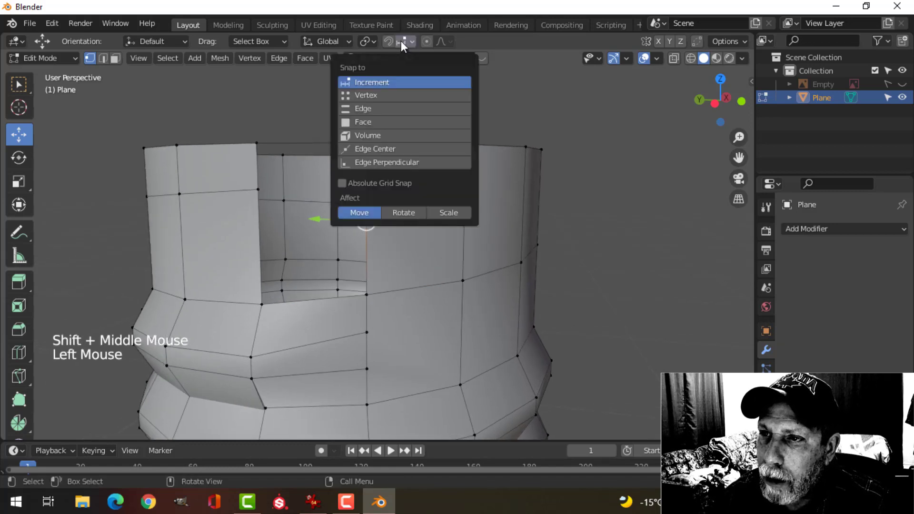
click(357, 96)
middle_drag(534, 171, 399, 138)
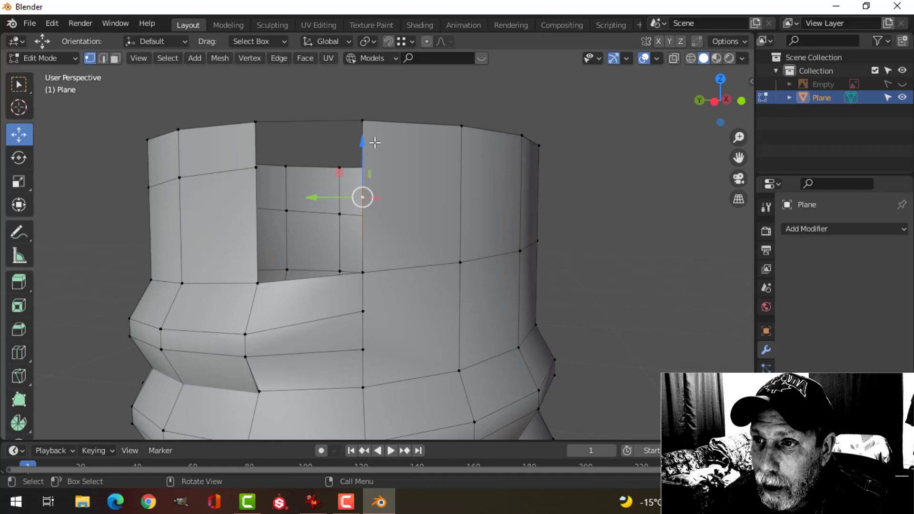
drag(364, 144, 362, 136)
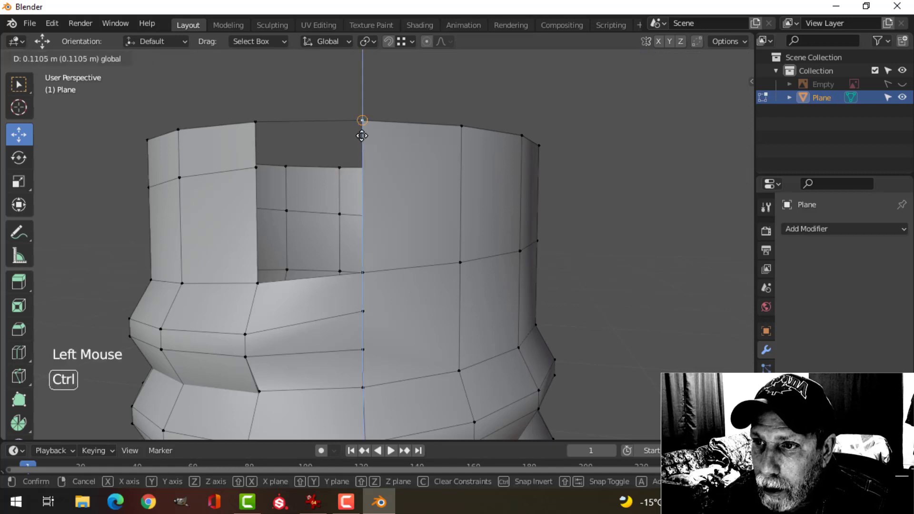
ctrl+drag(285, 148, 256, 166)
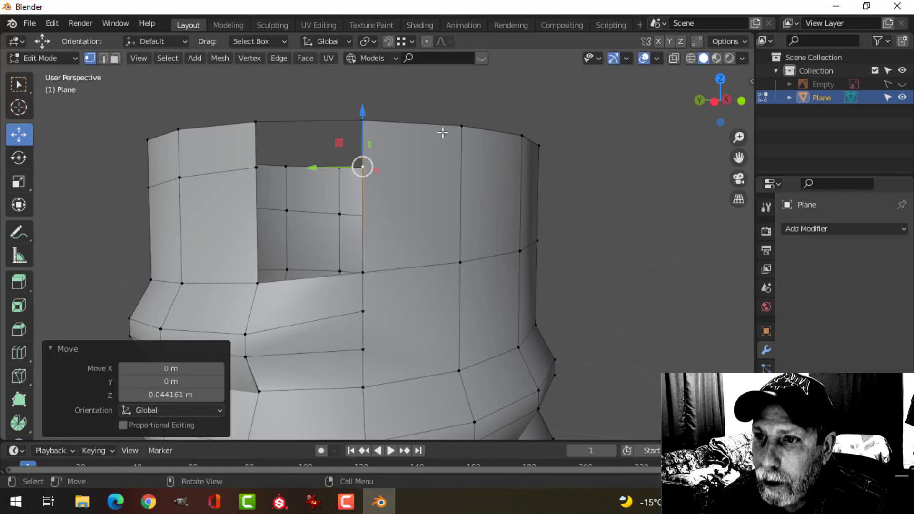
Step: Connect the raised vertex to the matching vertex across the top collar gap with an edge, then deselect
middle_drag(450, 140, 339, 172)
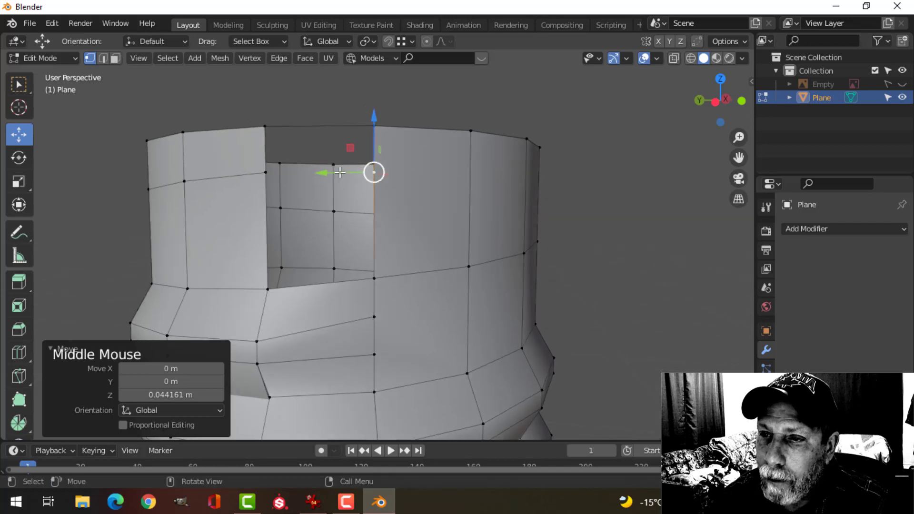
shift+click(262, 171)
middle_drag(425, 164, 506, 190)
key(f)
key(alt+a)
Step: In edge selection, fill the two remaining openings above and below the new bridging edge in the top collar with faces
key(2)
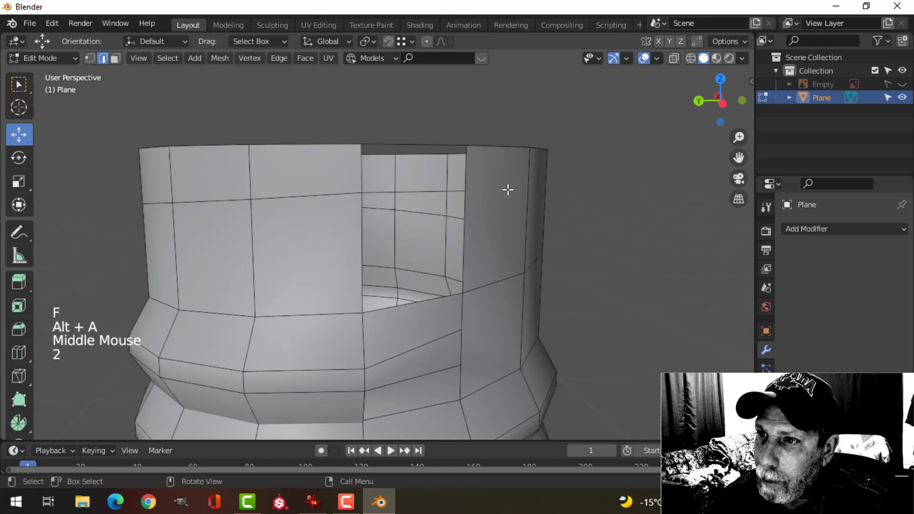
click(418, 143)
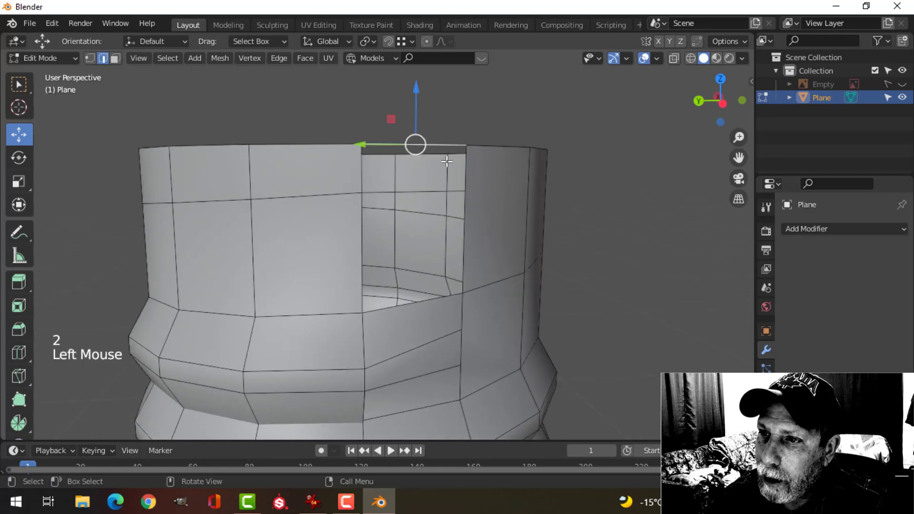
shift+click(421, 193)
key(f)
click(421, 195)
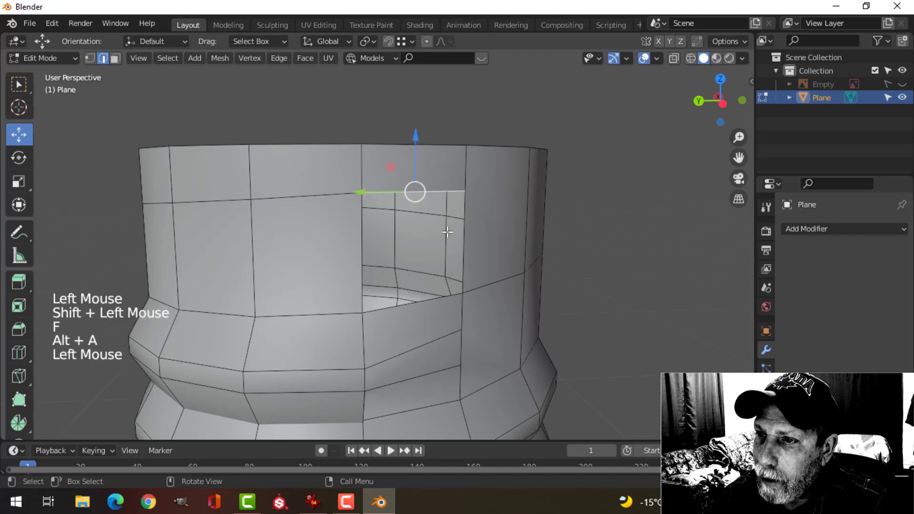
shift+click(425, 302)
key(f)
key(alt+a)
Step: Merge the two subdivision vertices on the vertical edge at the thread's upper end at their center, then deselect
scroll(542, 271, down, 3)
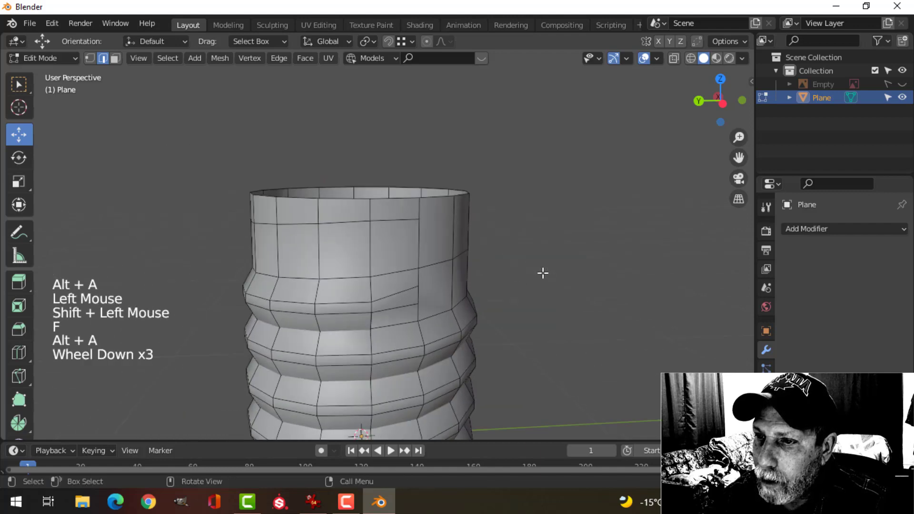
middle_drag(542, 271, 324, 229)
key(ctrl+KP_3)
scroll(497, 253, up, 4)
scroll(397, 248, up, 2)
shift+scroll(397, 249, up, 1)
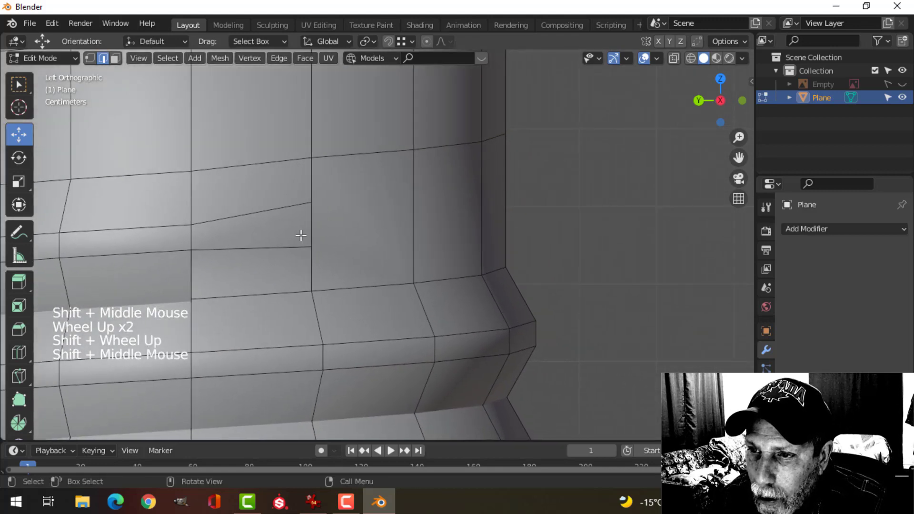
key(1)
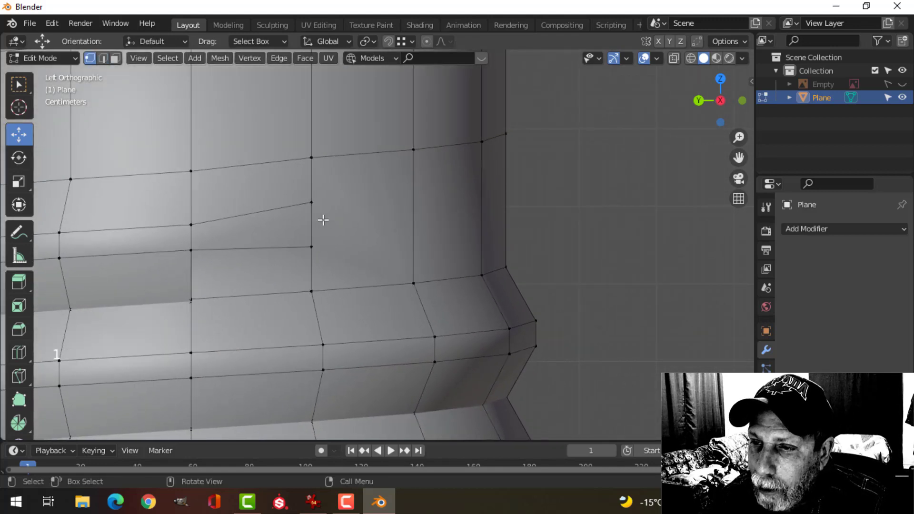
shift+click(312, 248)
key(m)
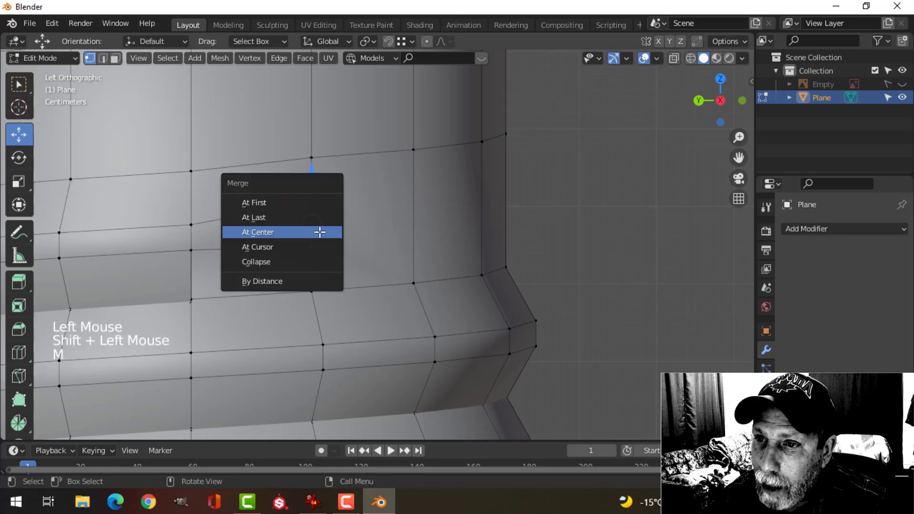
click(319, 232)
scroll(382, 245, down, 2)
key(alt+a)
scroll(357, 248, down, 2)
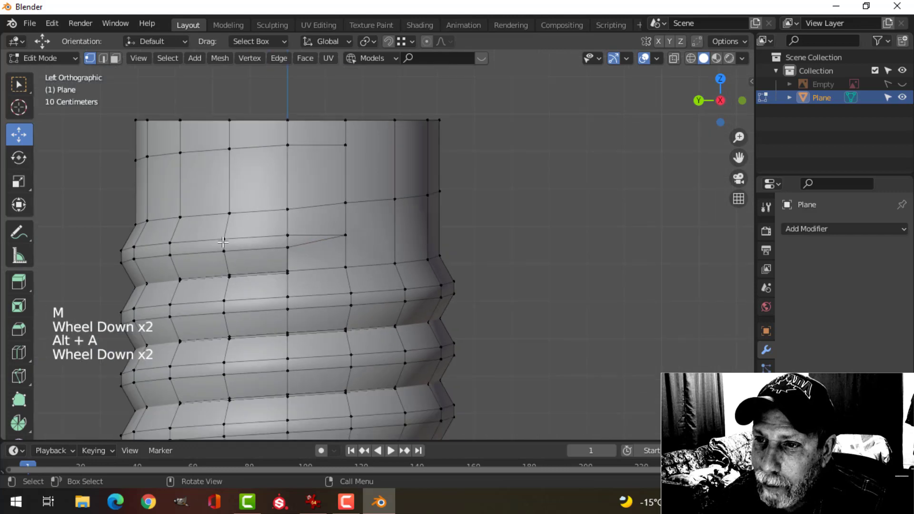
Step: Connect the two bottom corner vertices across the open gap in the lower collar with an edge, then deselect
scroll(345, 250, down, 2)
shift+middle_drag(364, 329, 426, 262)
scroll(401, 284, down, 1)
scroll(393, 272, up, 3)
scroll(393, 273, up, 1)
middle_drag(426, 262, 441, 276)
click(412, 313)
shift+click(302, 312)
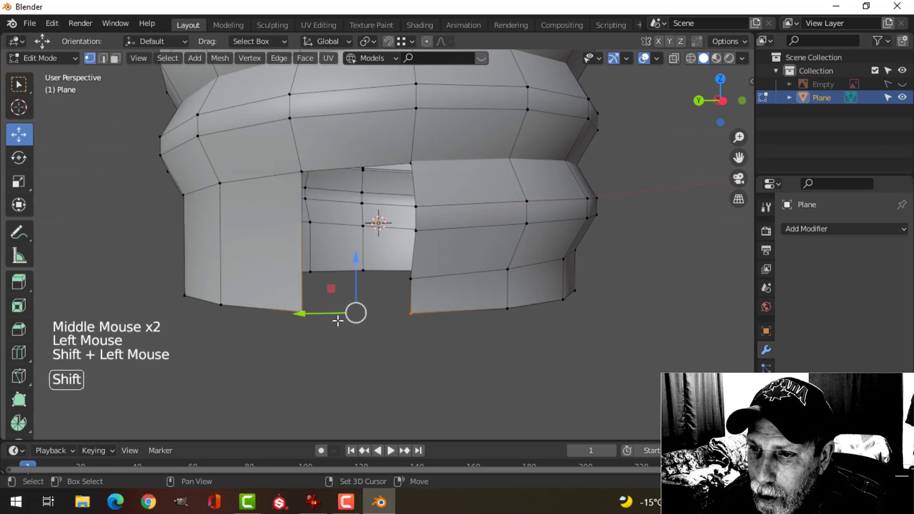
key(f)
key(alt+a)
Step: Subdivide the lower collar's vertical gap edge facing the thread's end with 3 cuts, then deselect
middle_drag(417, 338, 426, 243)
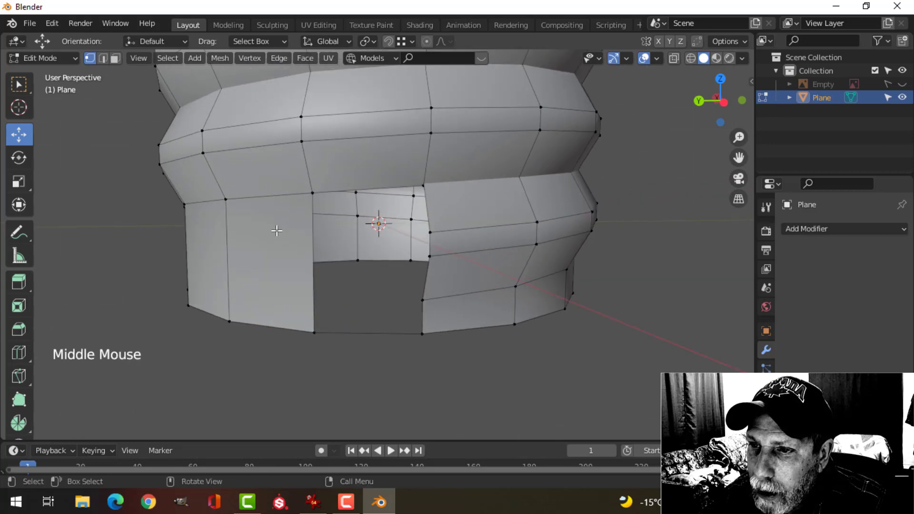
shift+click(314, 332)
right_click(310, 263)
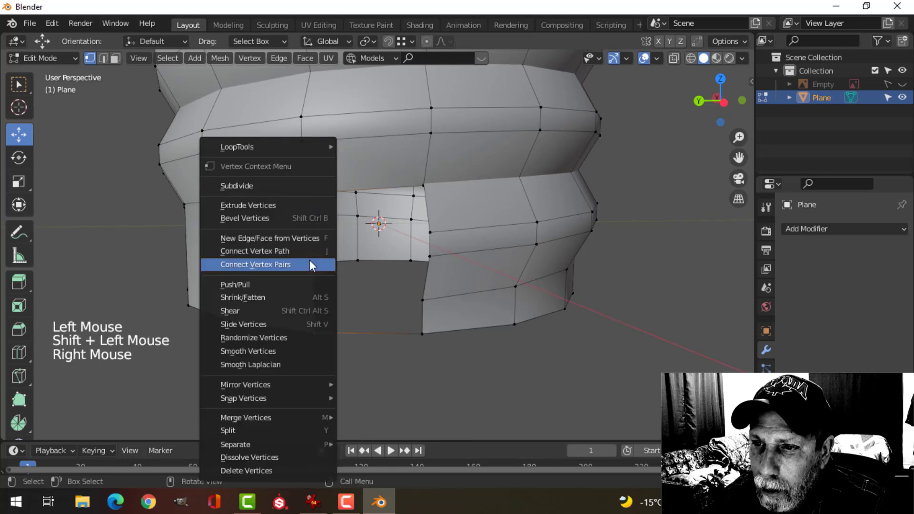
click(267, 190)
click(220, 336)
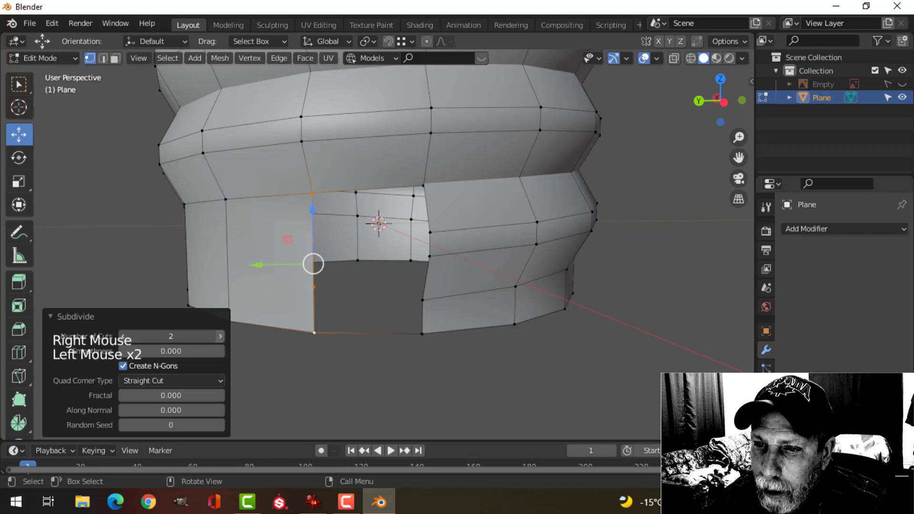
key(alt+a)
Step: Connect the three new vertices to the matching vertices on the thread's lower end with edges across the gap
click(440, 230)
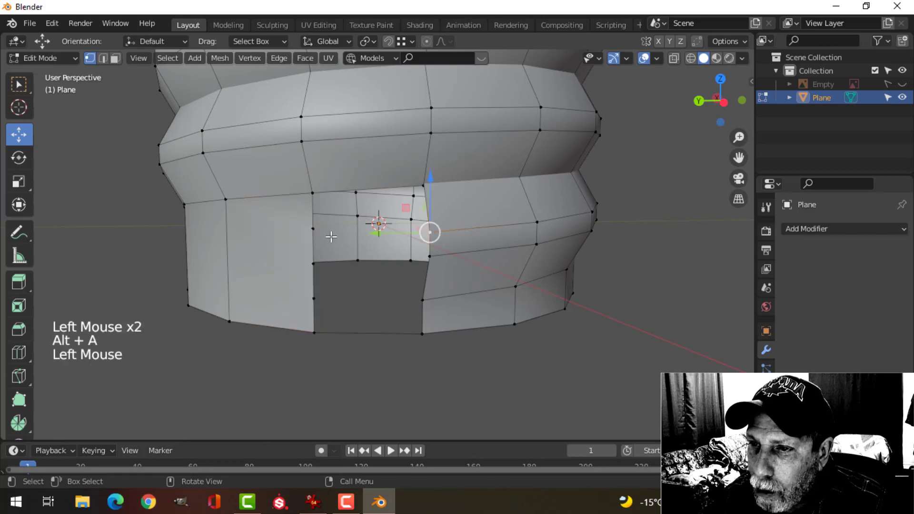
shift+click(313, 229)
key(f)
click(332, 284)
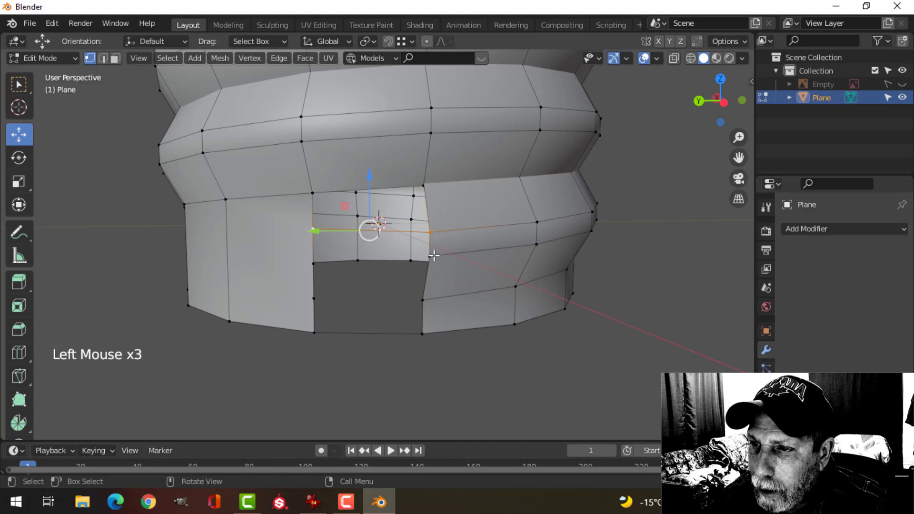
shift+click(312, 272)
mouse_move(377, 314)
middle_down()
mouse_move(322, 322)
mouse_move(381, 328)
middle_up()
key(f)
key(alt+a)
click(375, 316)
shift+click(271, 307)
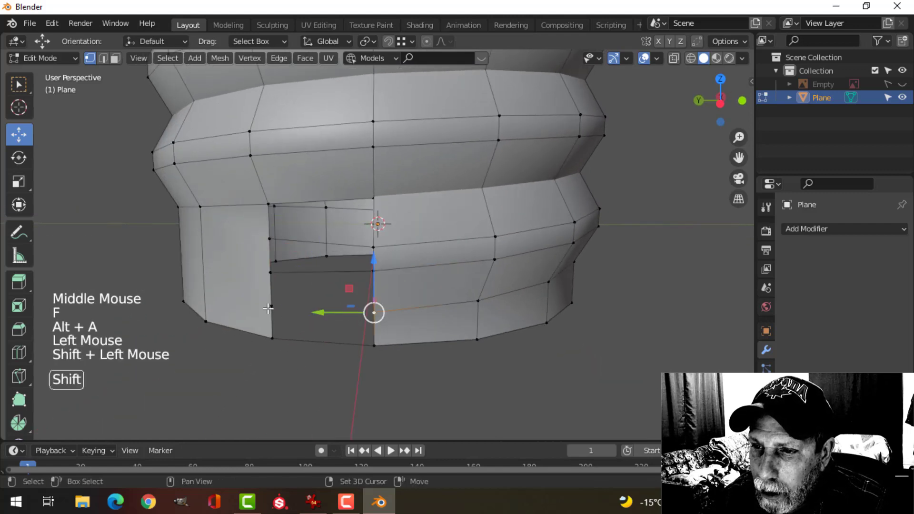
key(f)
key(alt+a)
Step: Fill the open gap in the lower collar with faces between its connecting edges, working upward from the bottom edge
key(2)
click(323, 343)
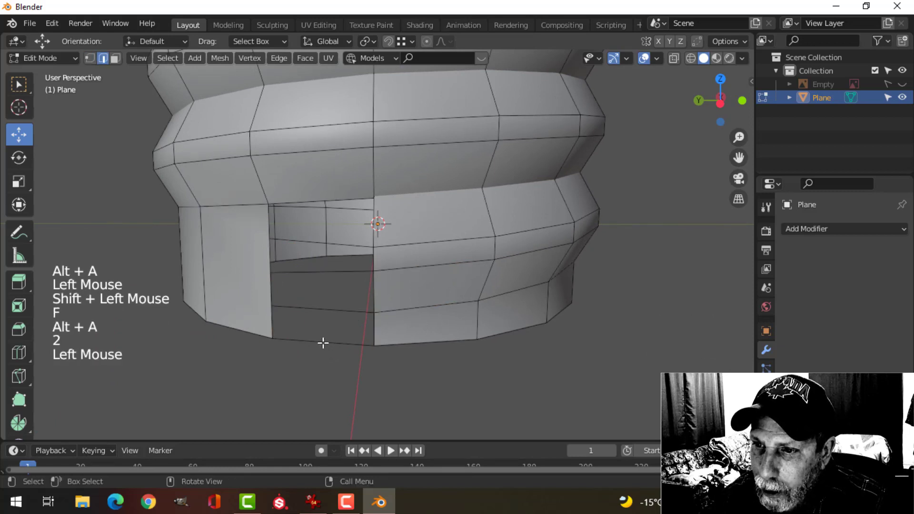
shift+click(335, 312)
key(f)
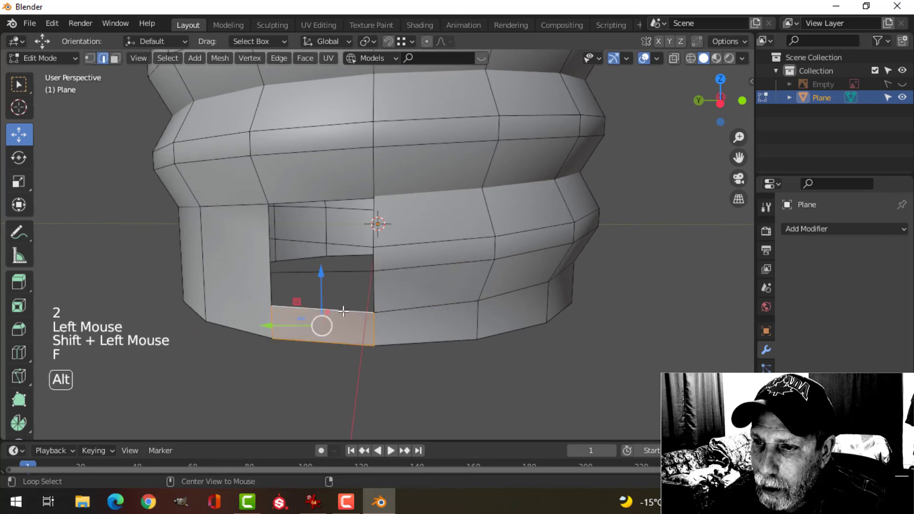
key(alt+a)
click(376, 312)
key(f)
key(f)
key(f)
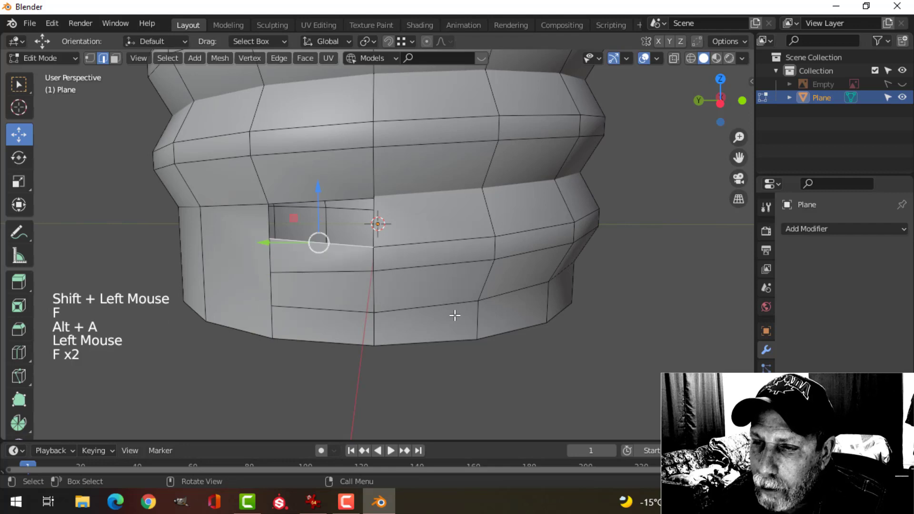
Step: In left view, merge the upper two subdivision vertices on the lower collar's vertical edge at their center
scroll(445, 292, down, 1)
mouse_move(446, 291)
middle_down()
mouse_move(477, 249)
mouse_move(453, 279)
mouse_move(413, 283)
mouse_move(441, 285)
middle_up()
key(ctrl+KP_3)
scroll(412, 281, up, 4)
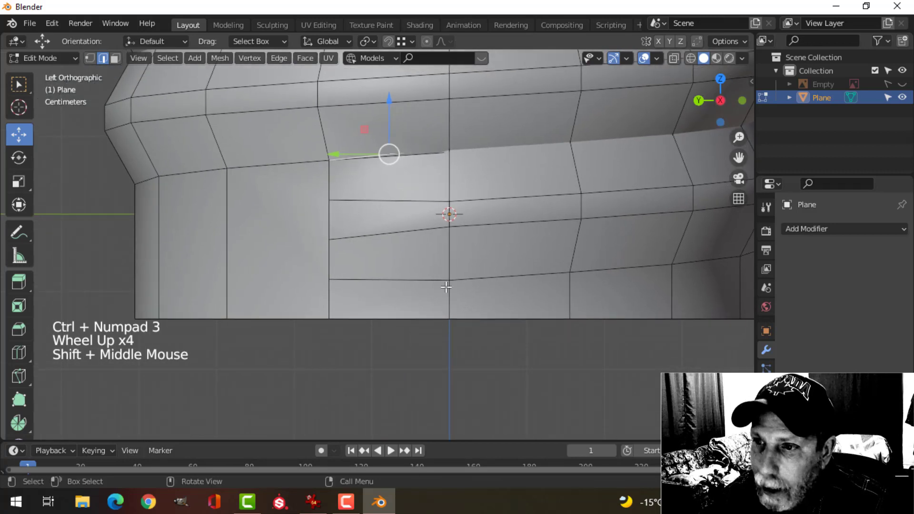
key(1)
click(329, 201)
shift+click(332, 239)
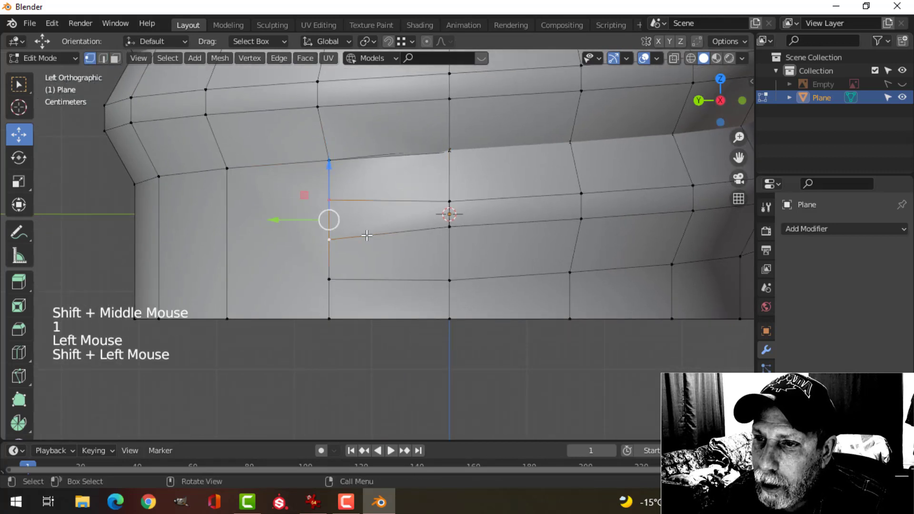
key(m)
click(328, 218)
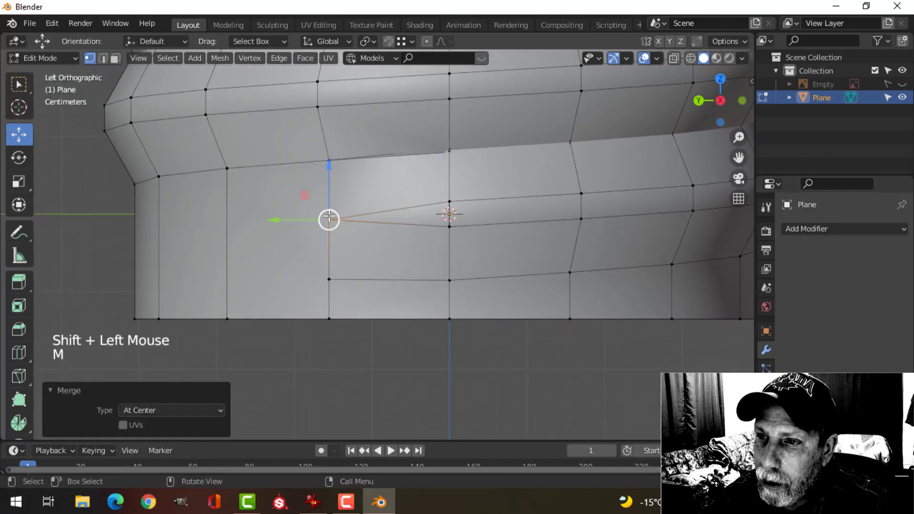
Step: Select the whole mesh and merge its vertices by distance
scroll(435, 256, down, 8)
scroll(444, 247, up, 4)
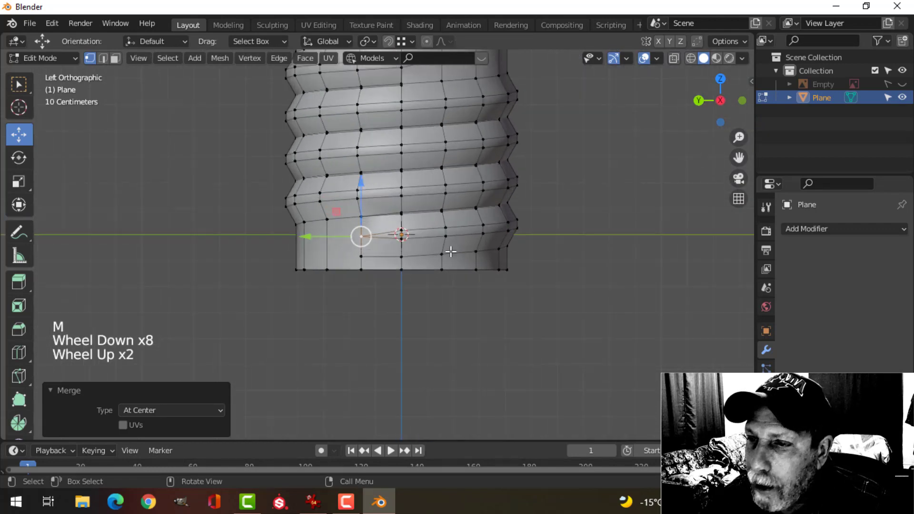
key(a)
scroll(456, 240, down, 2)
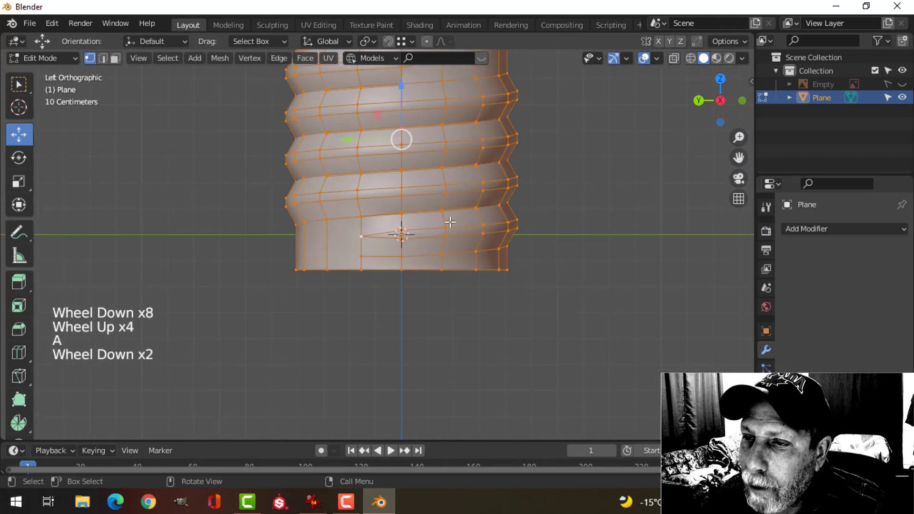
shift+middle_drag(443, 229, 388, 263)
scroll(385, 247, up, 3)
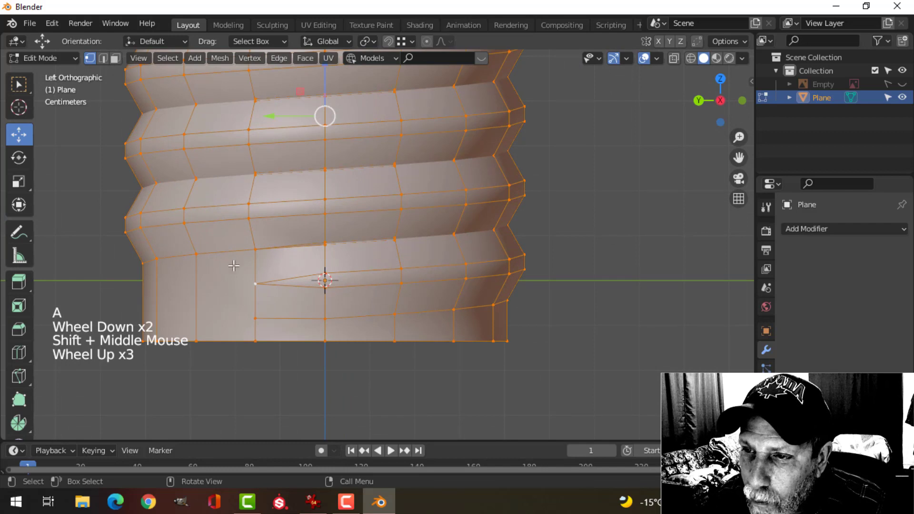
scroll(390, 234, down, 2)
key(m)
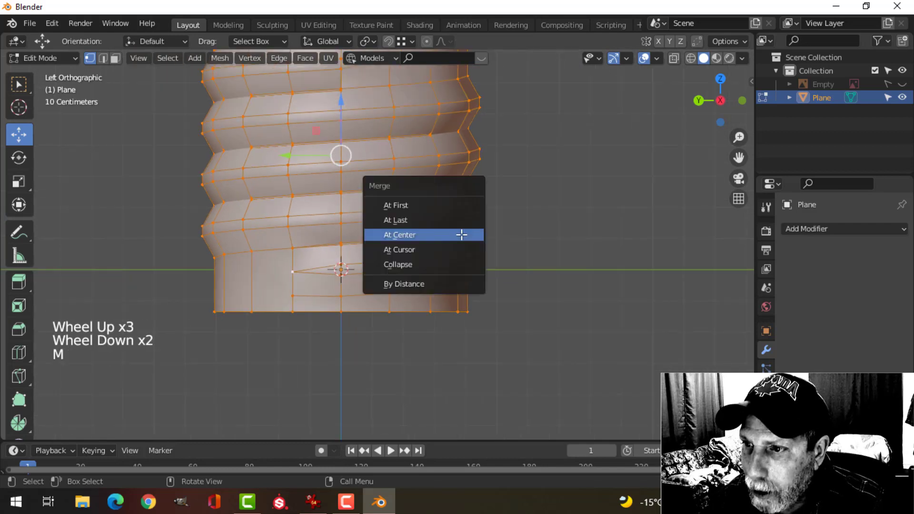
click(421, 282)
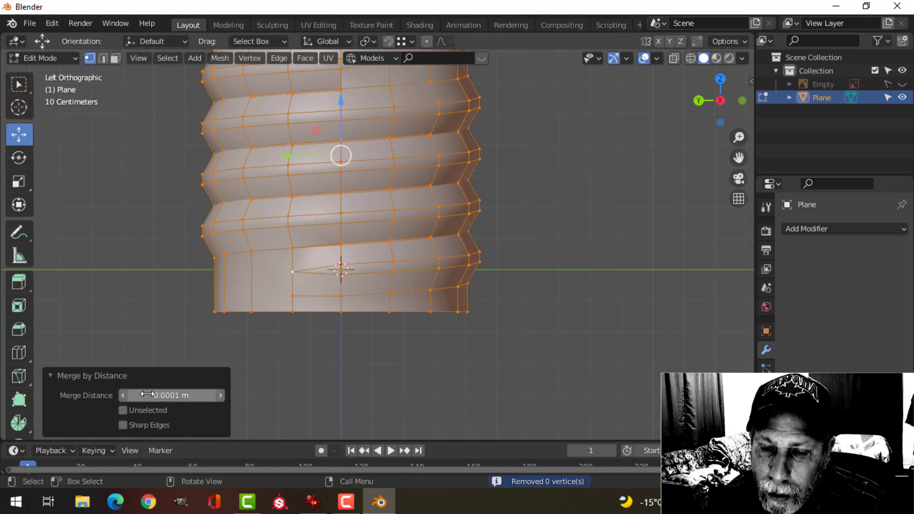
Step: Raise the merge distance to 0.0081 m to weld the doubled vertices between the thread turns
scroll(495, 257, down, 1)
shift+middle_drag(498, 257, 551, 267)
scroll(527, 273, up, 2)
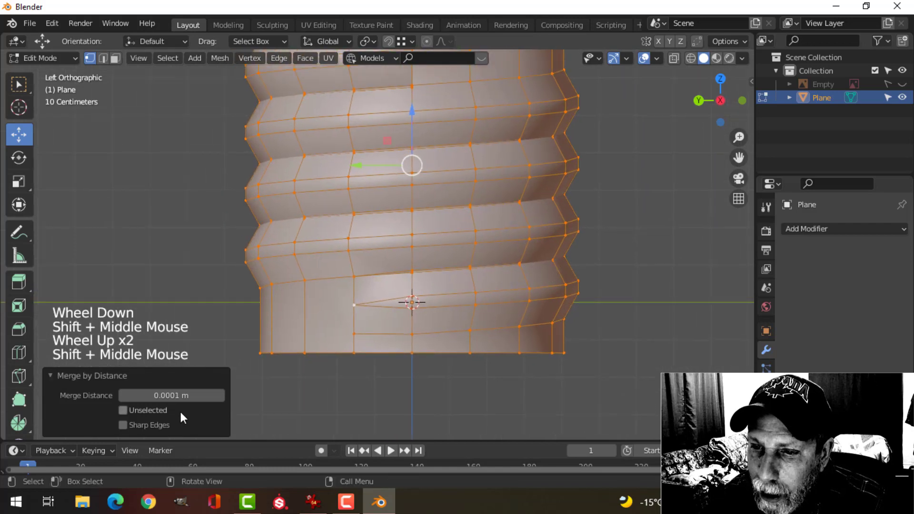
shift+click(192, 393)
shift+drag(193, 395, 209, 395)
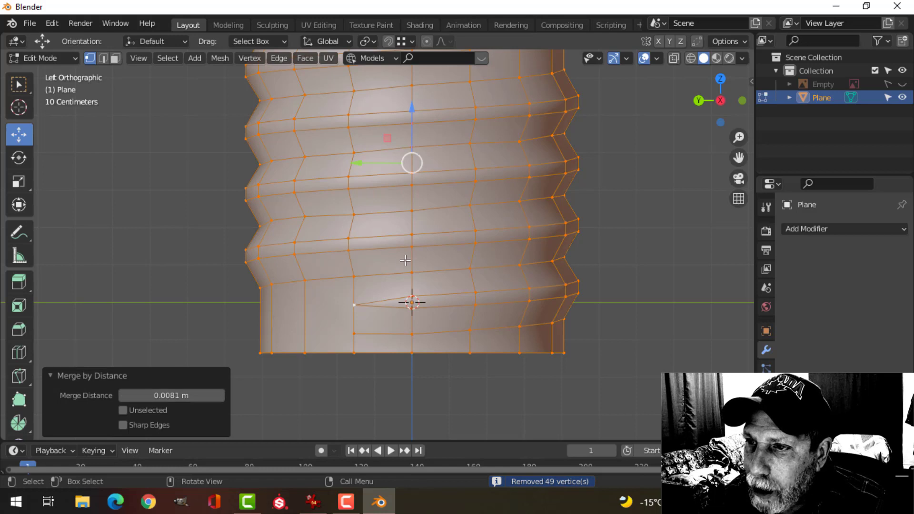
Step: Return to Object Mode and add a Catmull-Clark Subdivision Surface modifier with viewport level 2
scroll(405, 260, down, 2)
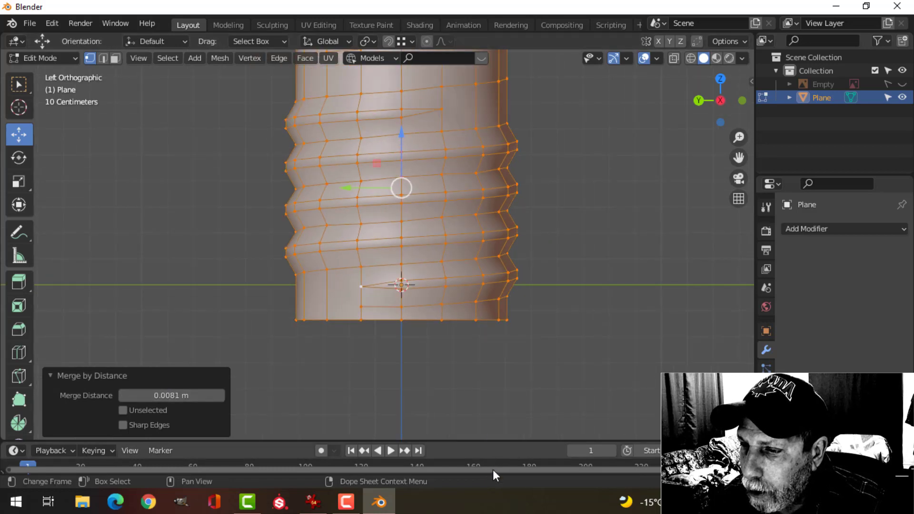
key(Tab)
scroll(547, 267, down, 2)
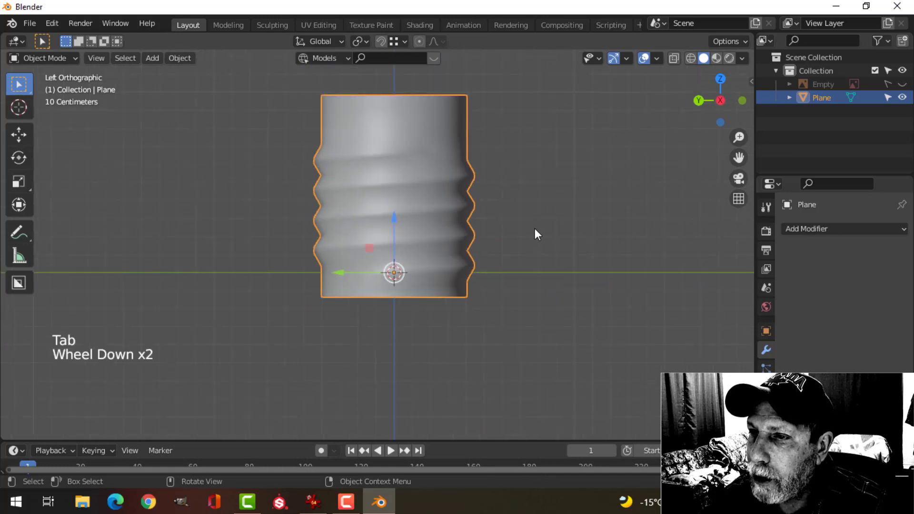
click(802, 230)
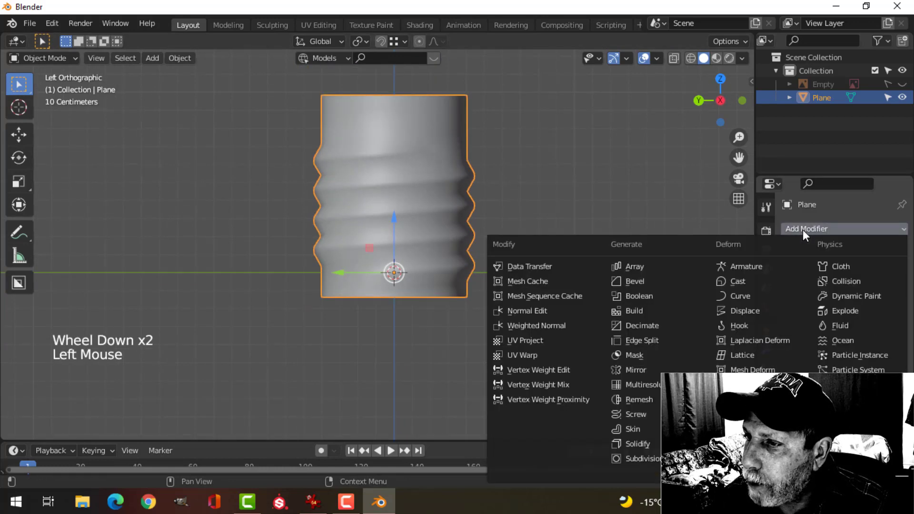
click(652, 456)
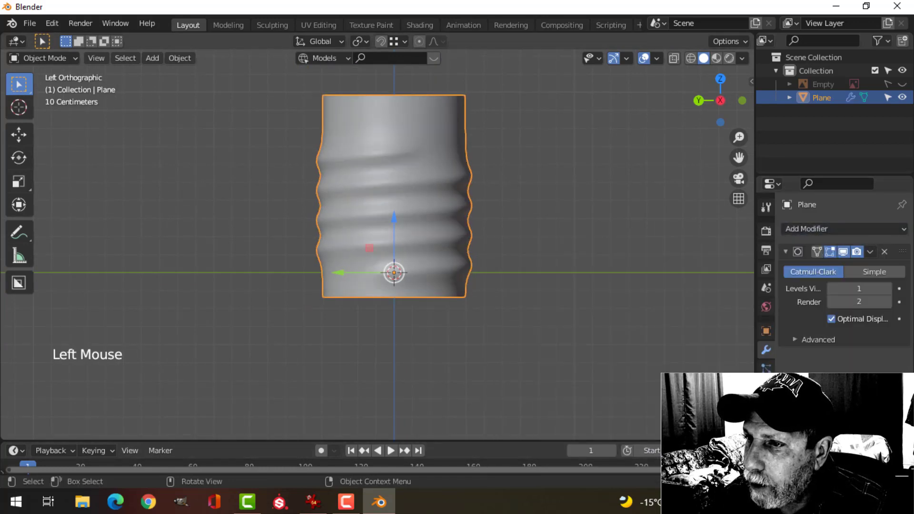
click(890, 288)
Step: Scale the whole threaded base mesh along Z by 0.667 in left view, then return to Object Mode
scroll(520, 260, up, 3)
shift+middle_drag(520, 260, 444, 287)
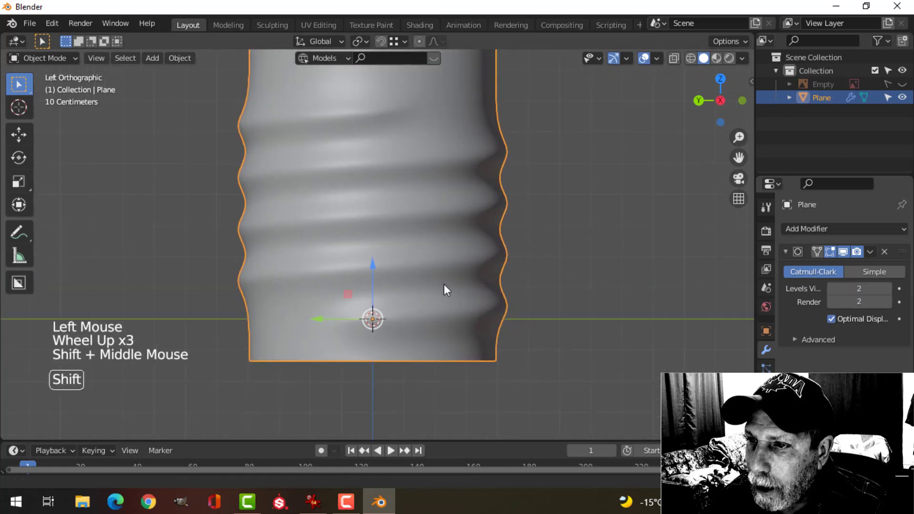
scroll(445, 288, down, 2)
mouse_move(374, 268)
middle_down()
mouse_move(238, 300)
mouse_move(251, 239)
mouse_move(344, 277)
mouse_move(364, 261)
middle_up()
scroll(364, 261, down, 2)
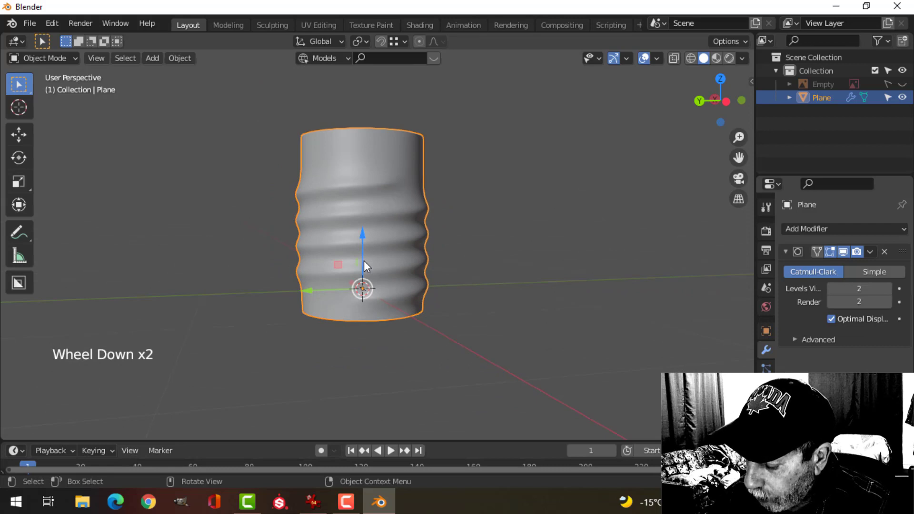
key(ctrl+KP_3)
key(Tab)
key(a)
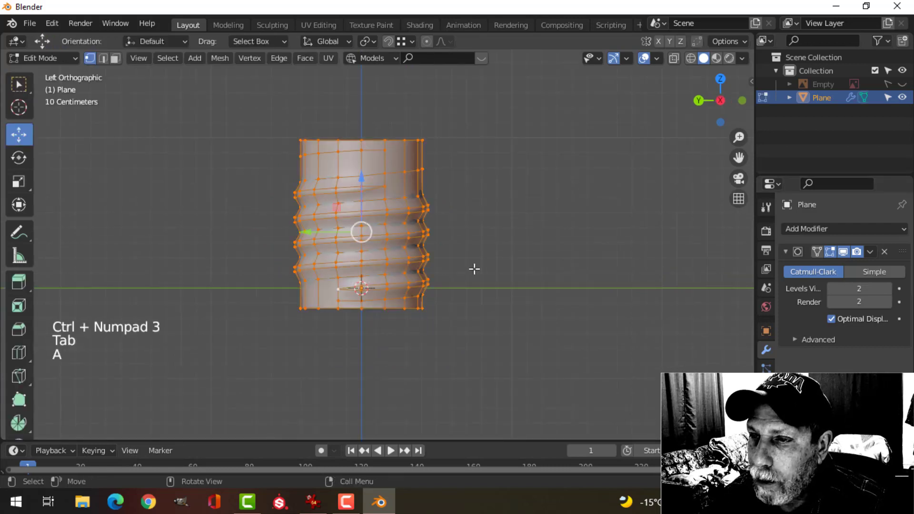
key(s)
key(z)
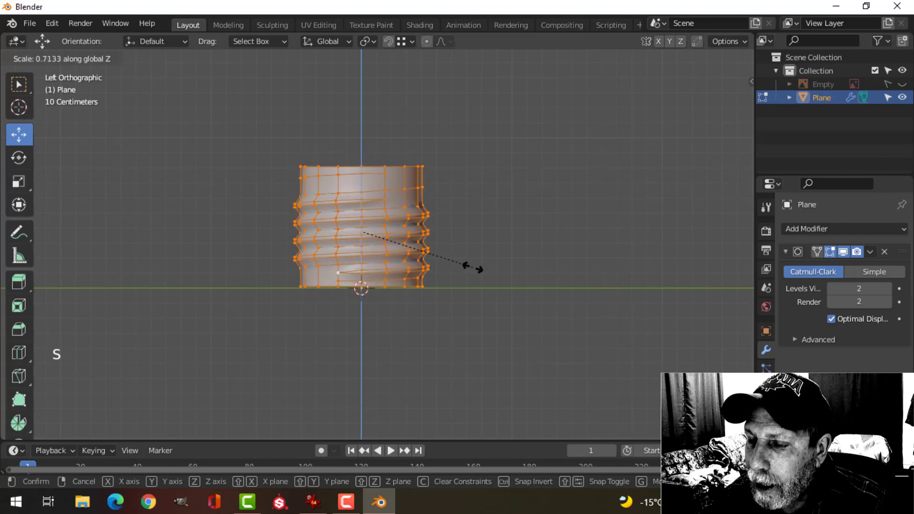
click(458, 261)
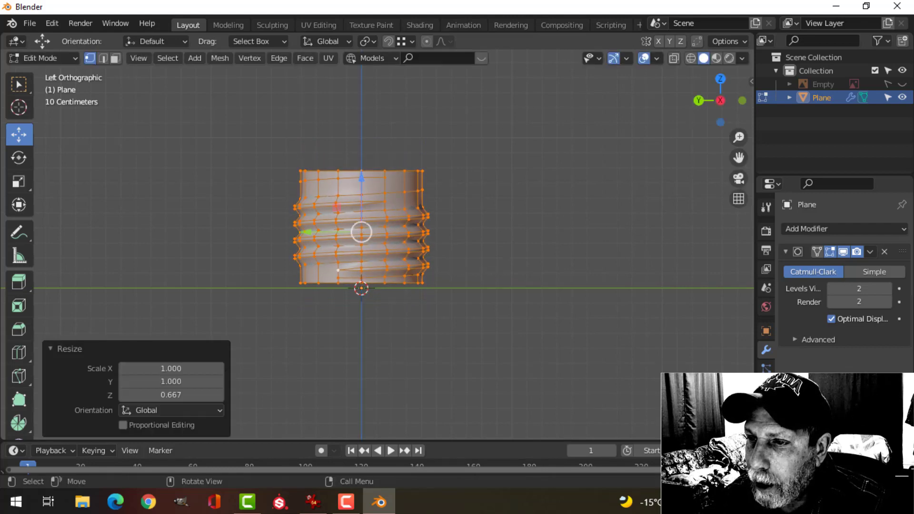
key(Tab)
Step: Deselect the base, unhide the reference image and compare the two in front view
scroll(389, 267, up, 4)
middle_drag(388, 267, 425, 271)
key(alt+a)
scroll(411, 263, down, 4)
scroll(412, 262, up, 1)
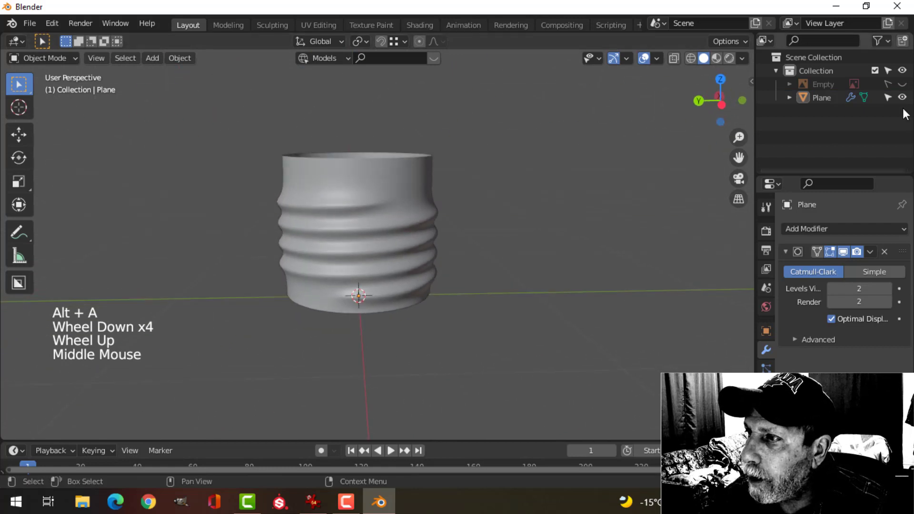
click(902, 84)
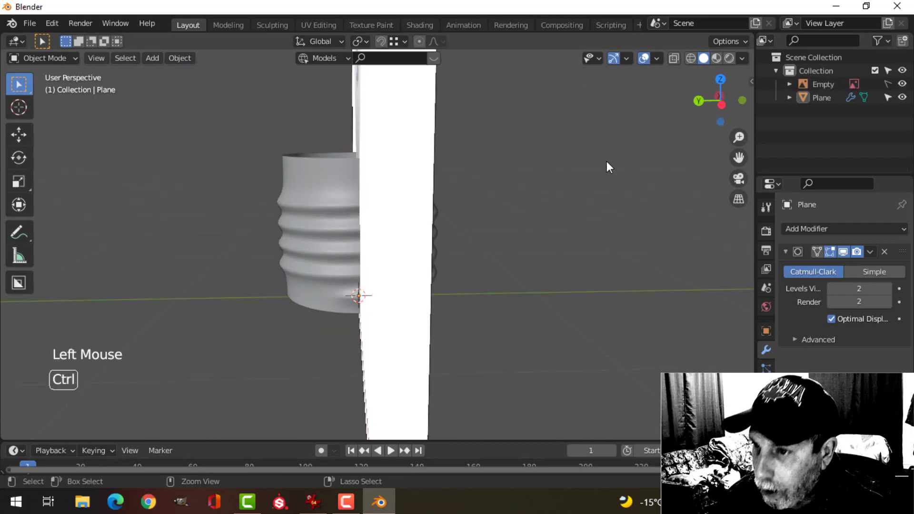
key(ctrl+KP_3)
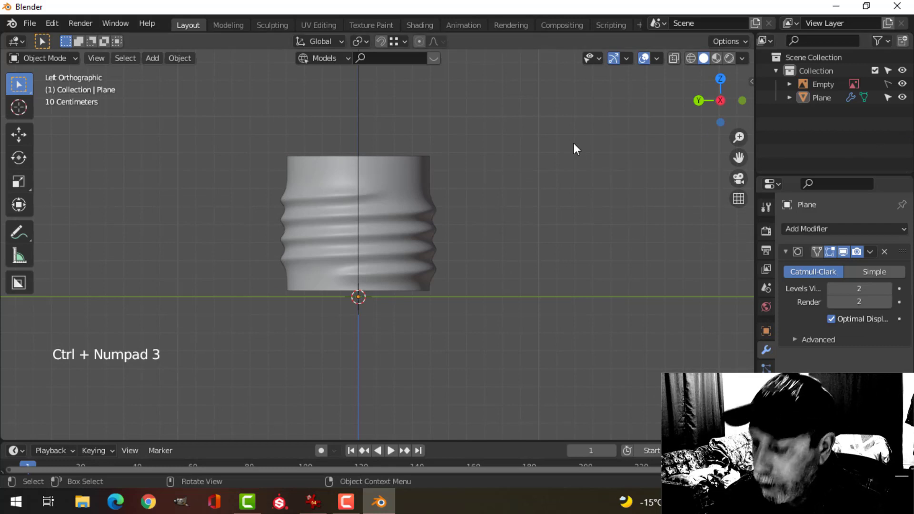
key(KP_1)
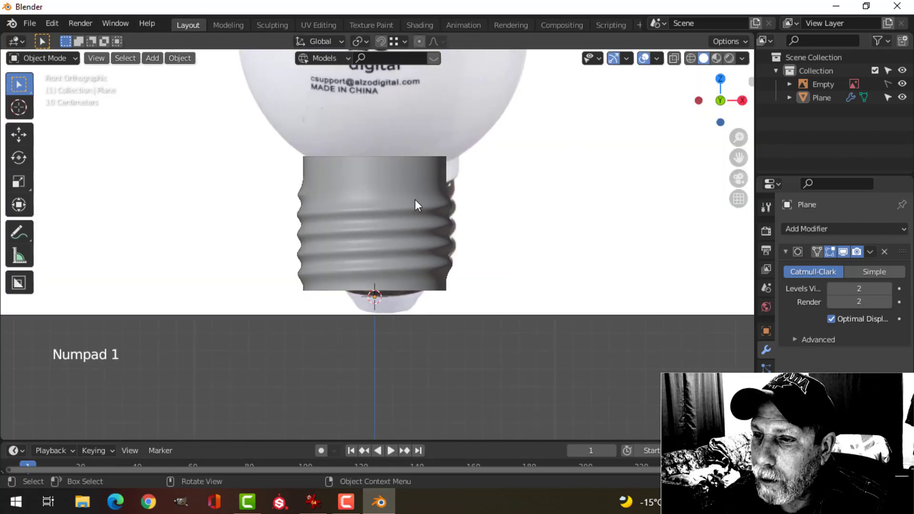
scroll(429, 224, up, 2)
scroll(433, 238, down, 4)
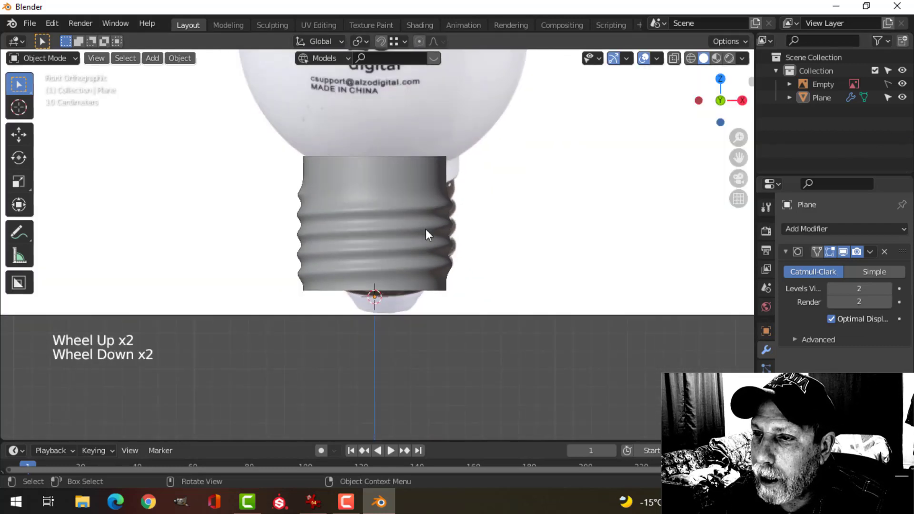
Step: Scale all of the threaded base's geometry along Z by 0.965 to fit the reference image
click(397, 232)
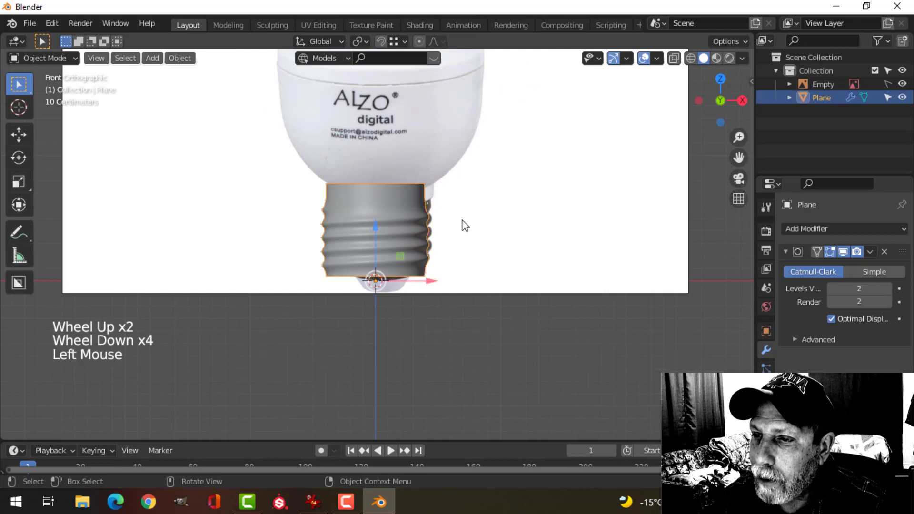
key(Tab)
key(a)
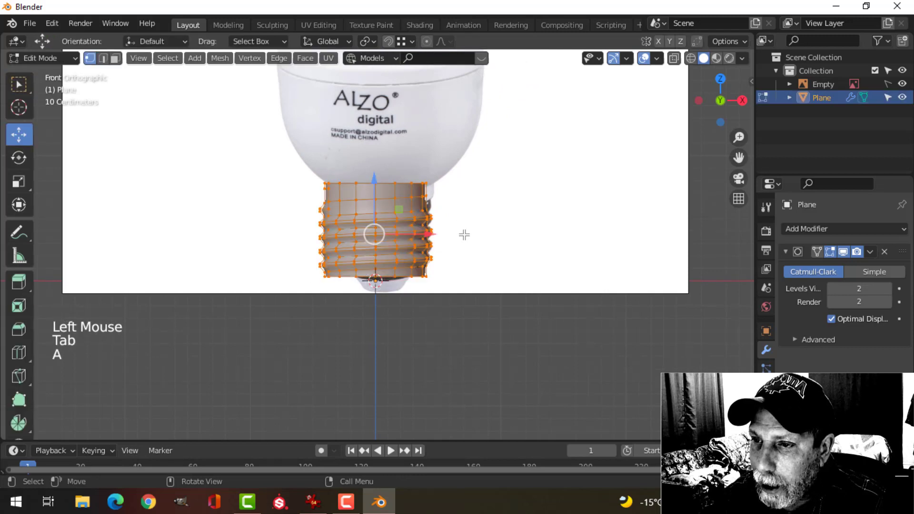
key(s)
key(z)
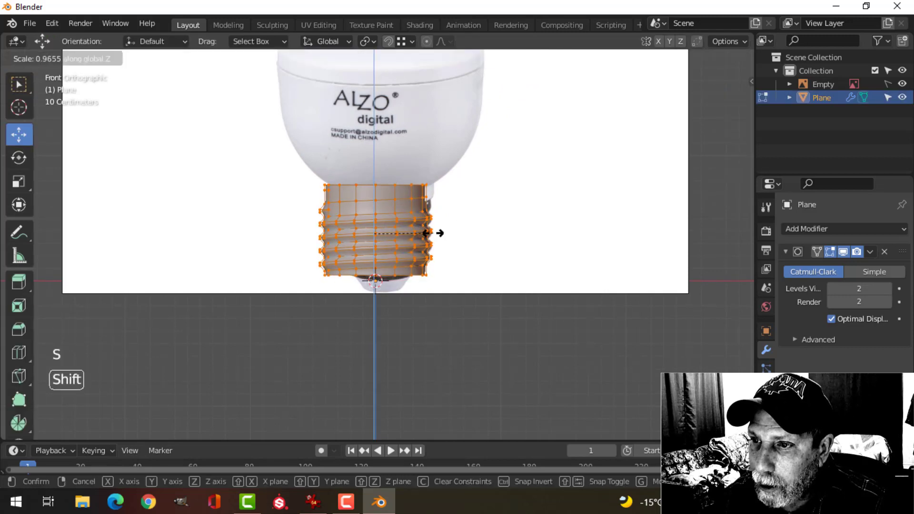
click(440, 233)
Step: Scale the base's geometry along X by about 0.86, then return to Object Mode
key(s)
key(x)
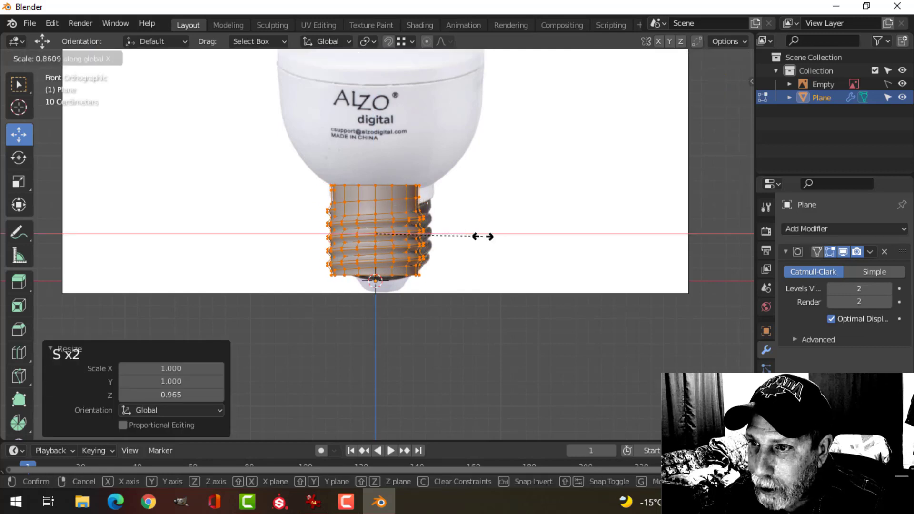
click(488, 238)
key(Tab)
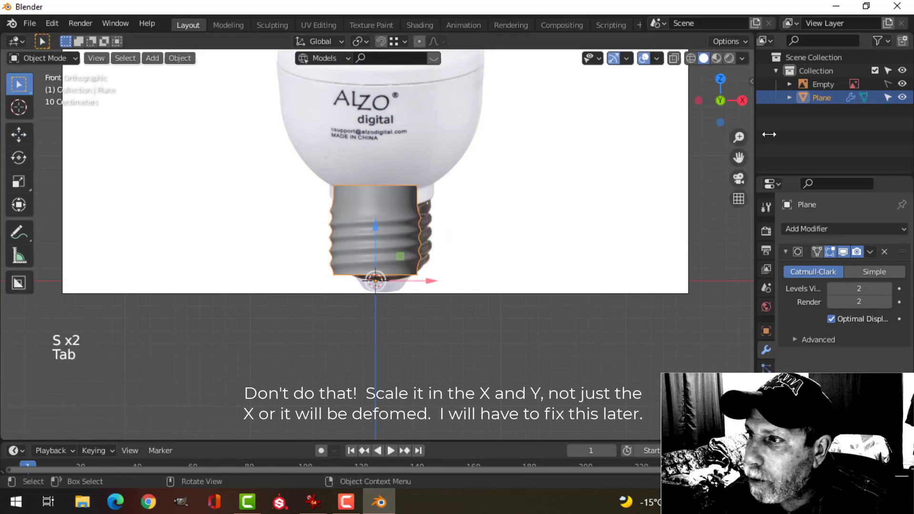
Step: Move the reference image -0.05277 m along X and 0.05277 m along Z to line it up with the threaded base
click(876, 85)
click(550, 177)
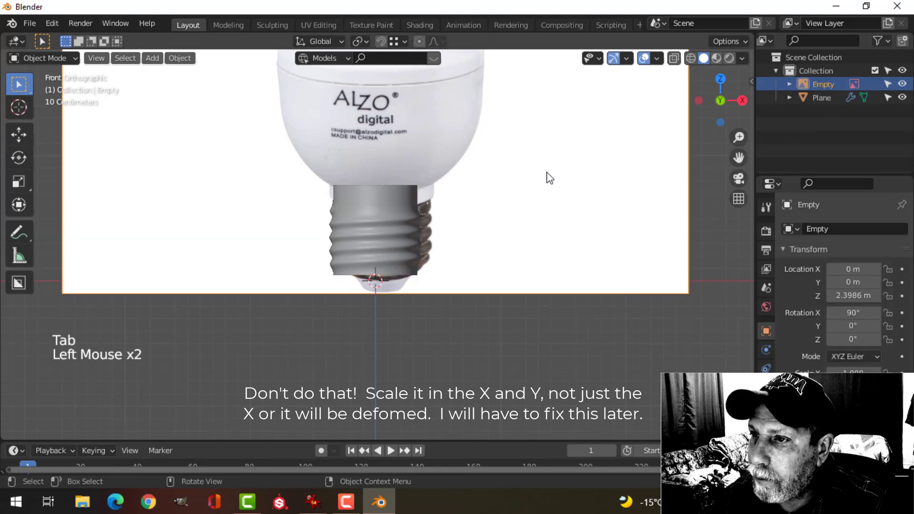
scroll(476, 252, down, 2)
scroll(479, 238, up, 4)
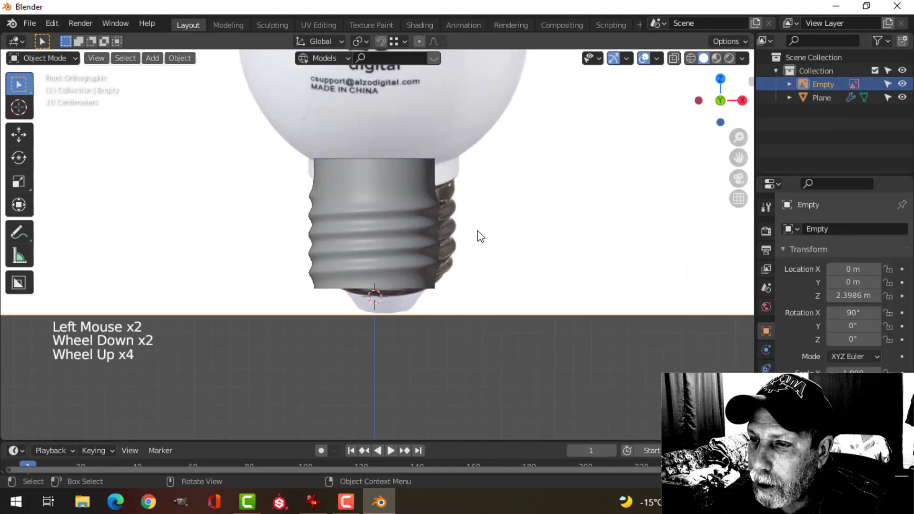
scroll(536, 224, up, 1)
key(g)
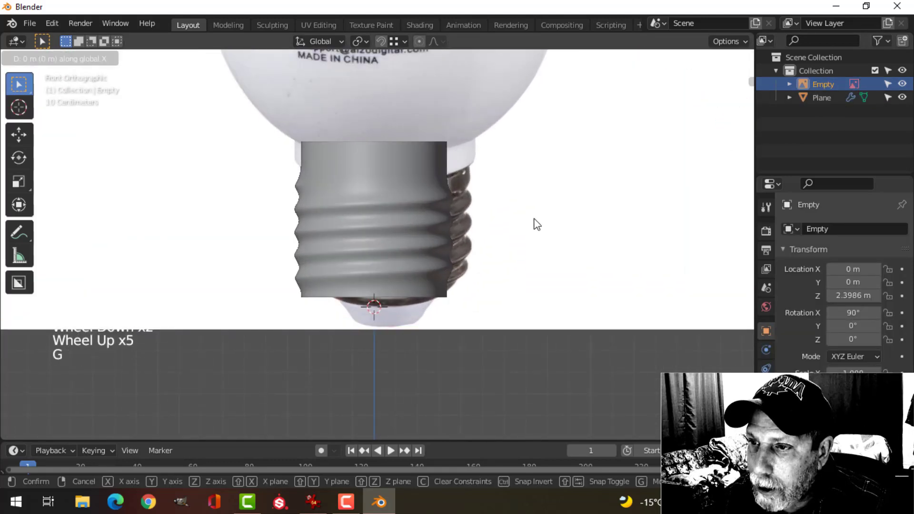
click(522, 217)
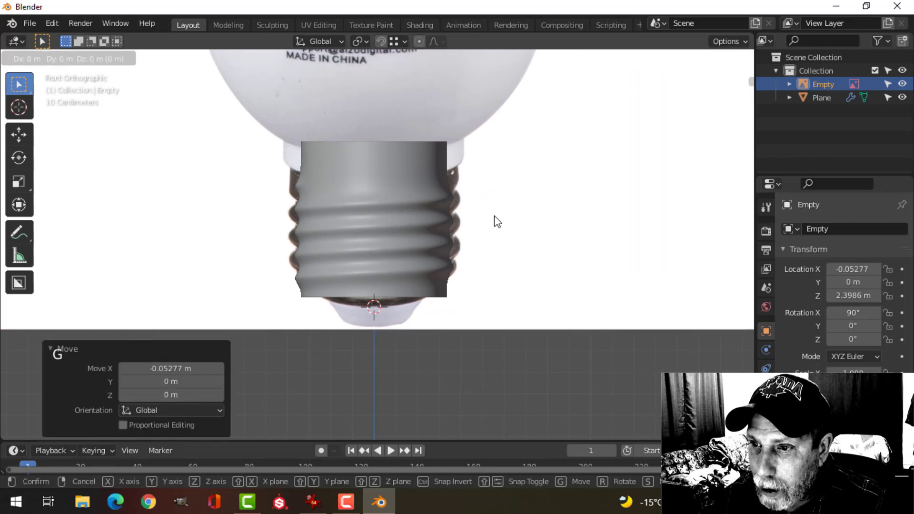
key(g)
key(z)
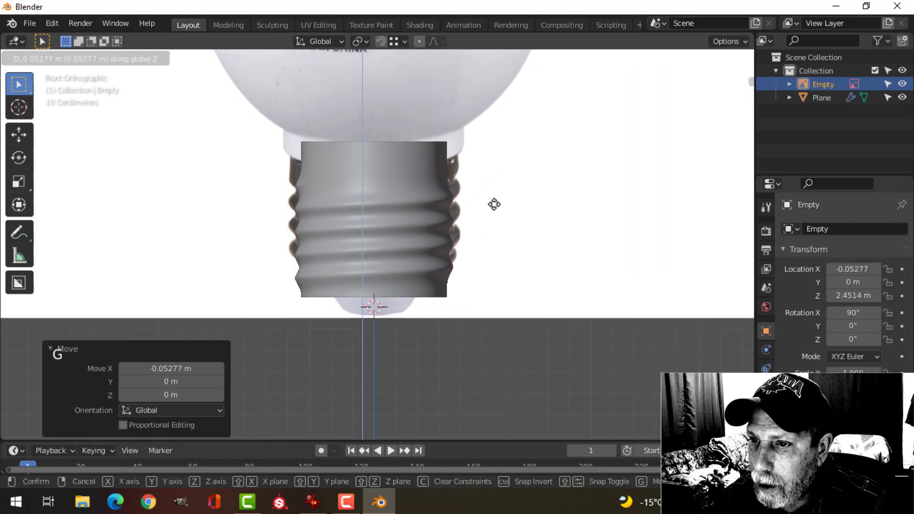
click(495, 204)
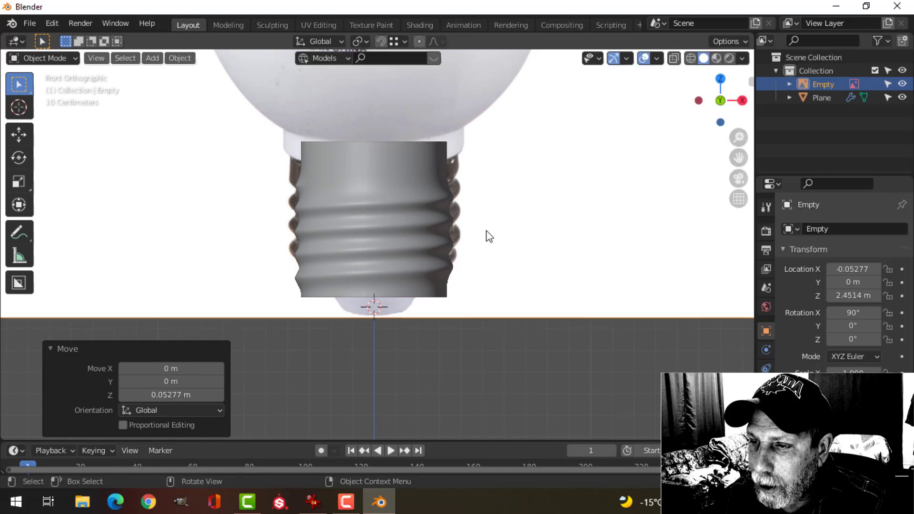
Step: Scale all of the threaded base's geometry up slightly in Edit Mode to fit the reference image
click(447, 228)
key(Tab)
key(a)
key(s)
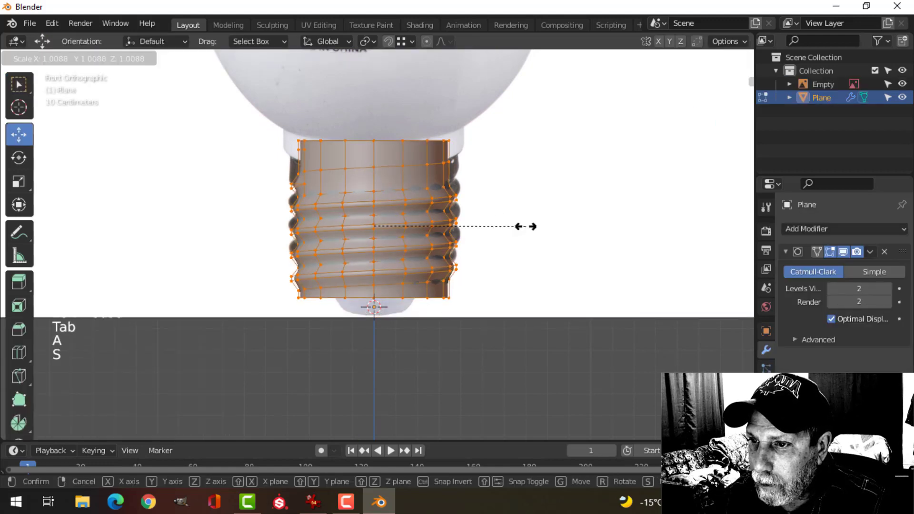
click(475, 275)
shift+middle_drag(475, 275, 478, 205)
Step: Extrude the base's bottom edge loop inward at a scale of 0.705 and hide the reference image
key(alt+a)
scroll(479, 263, up, 2)
key(2)
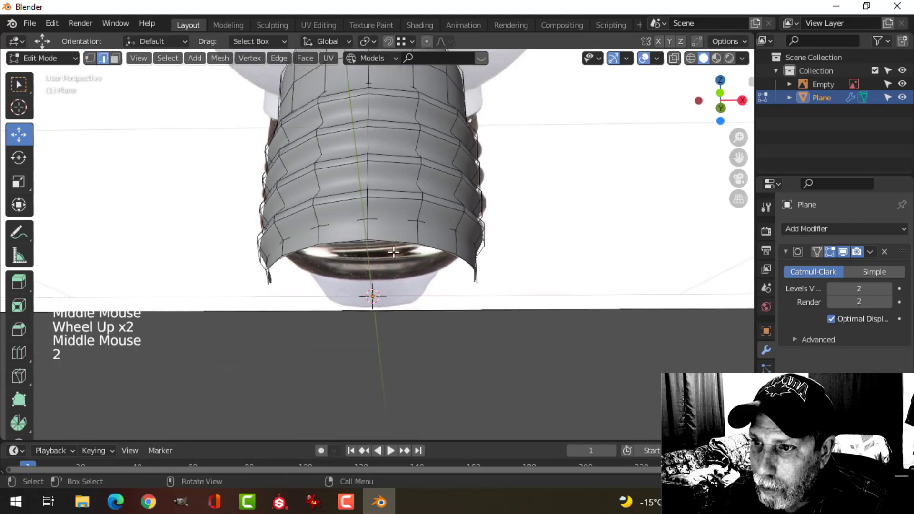
alt+shift+click(393, 242)
middle_drag(393, 242, 538, 237)
key(e)
key(s)
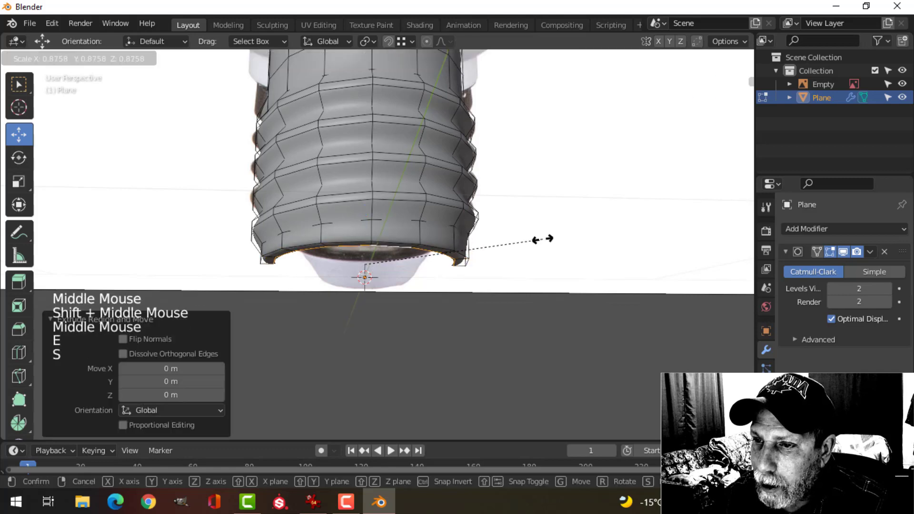
click(501, 243)
middle_drag(483, 240, 485, 200)
click(903, 85)
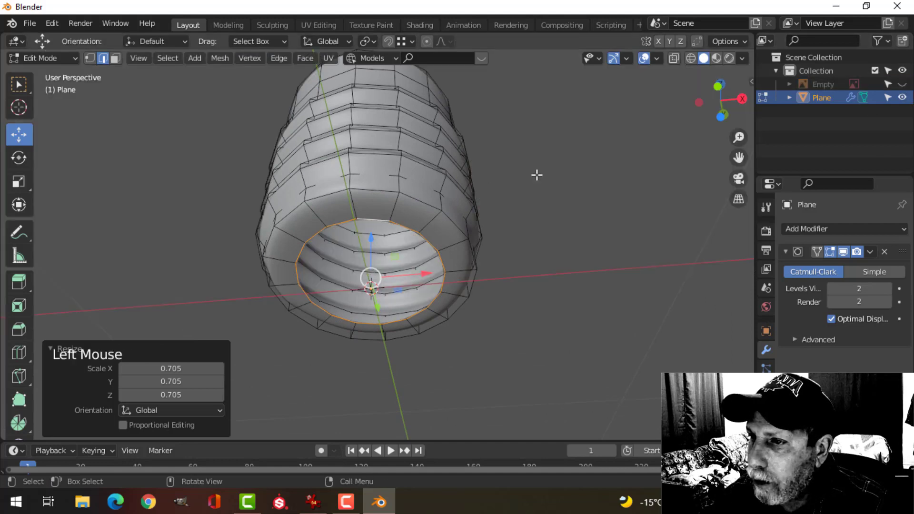
Step: Extrude the bottom opening's edge loop slightly upward along Z, and extrude it again scaled inward
middle_drag(537, 174, 457, 253)
scroll(451, 270, up, 2)
middle_drag(456, 252, 441, 223)
key(e)
drag(357, 226, 356, 218)
key(e)
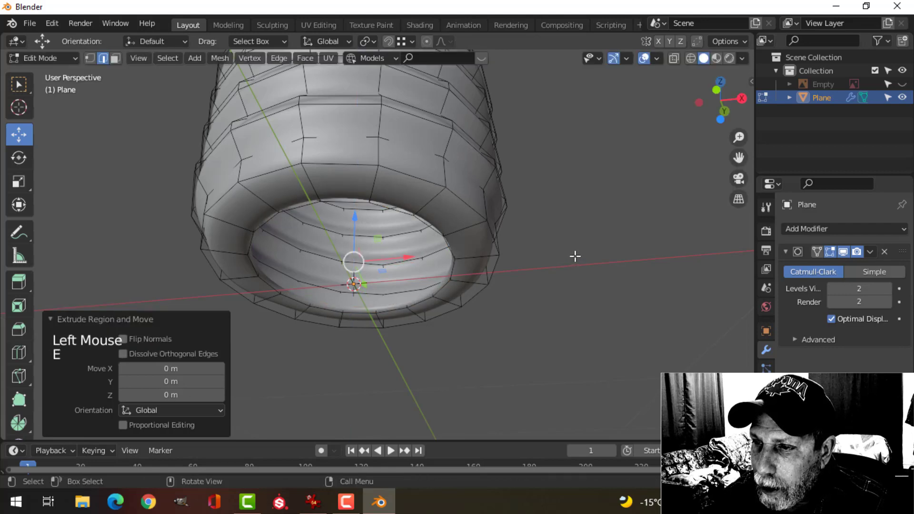
key(s)
click(521, 265)
Step: Extrude the inner bottom edge loop downward along Z below the threads and scale it by 0.9
middle_drag(521, 265, 453, 255)
scroll(529, 300, down, 2)
key(e)
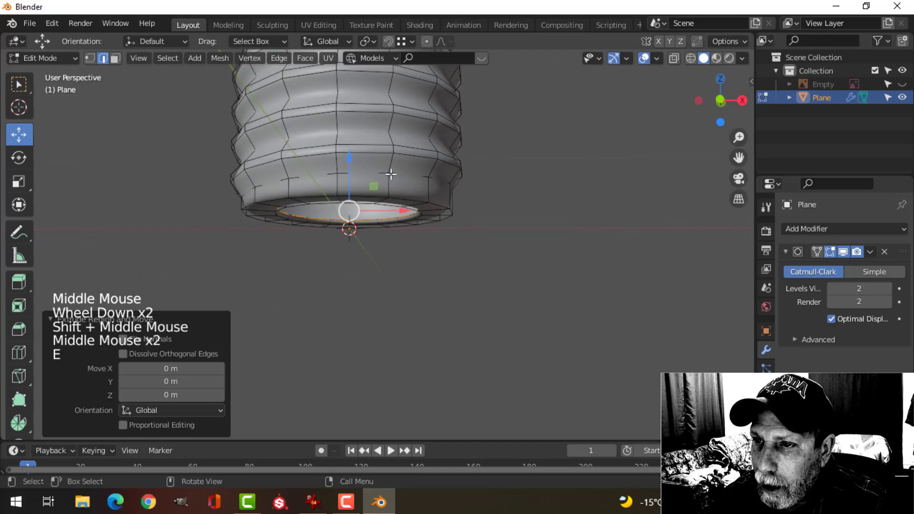
click(357, 186)
middle_drag(357, 186, 390, 208)
key(s)
click(494, 232)
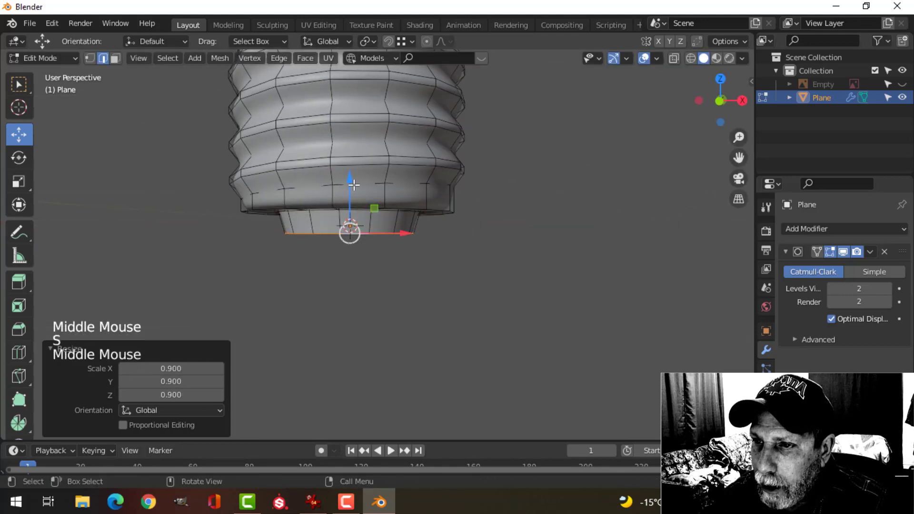
Step: Fill the bottom opening with a face, bevel its edges 0.0525 m with 4 segments, and return to Object Mode
key(f)
middle_drag(525, 263, 510, 241)
scroll(510, 241, up, 2)
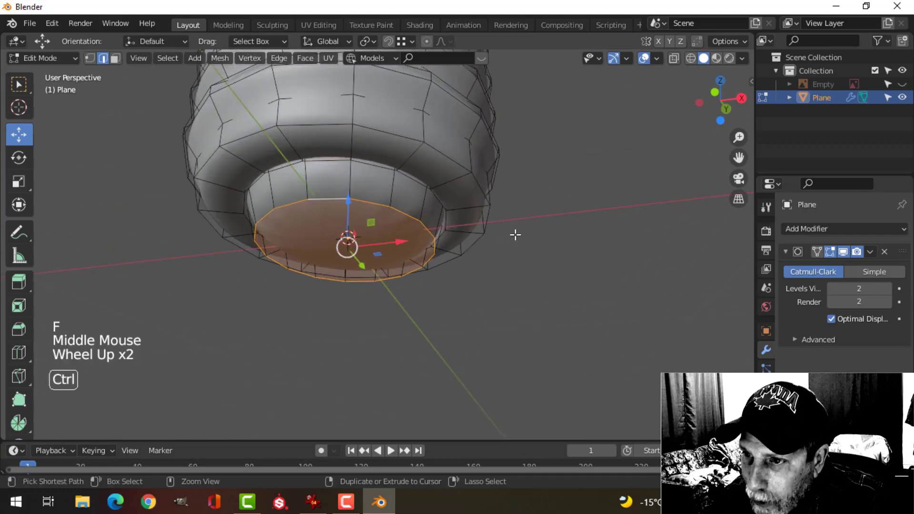
key(ctrl+b)
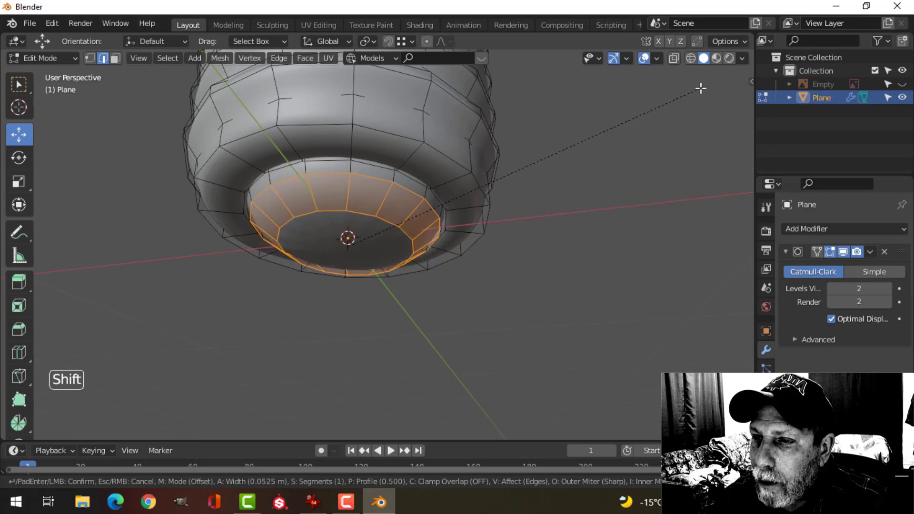
scroll(700, 88, up, 3)
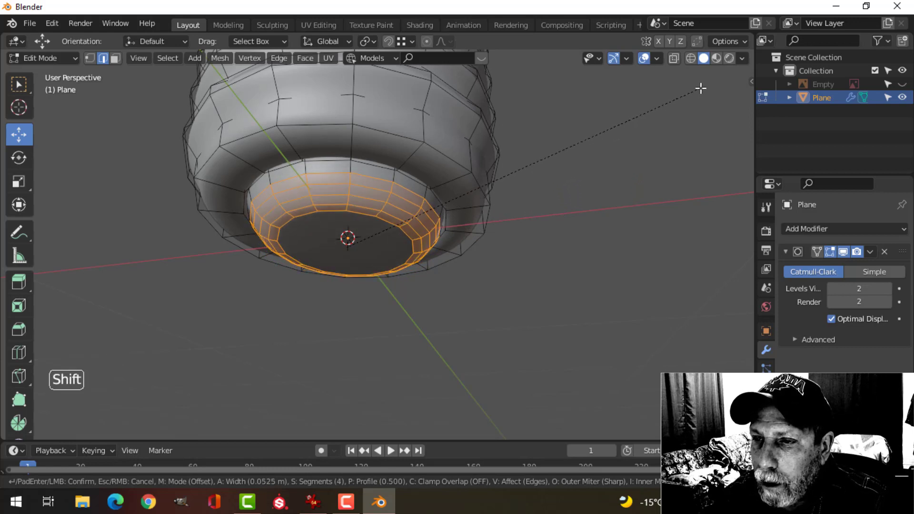
click(700, 88)
key(Tab)
scroll(478, 210, down, 3)
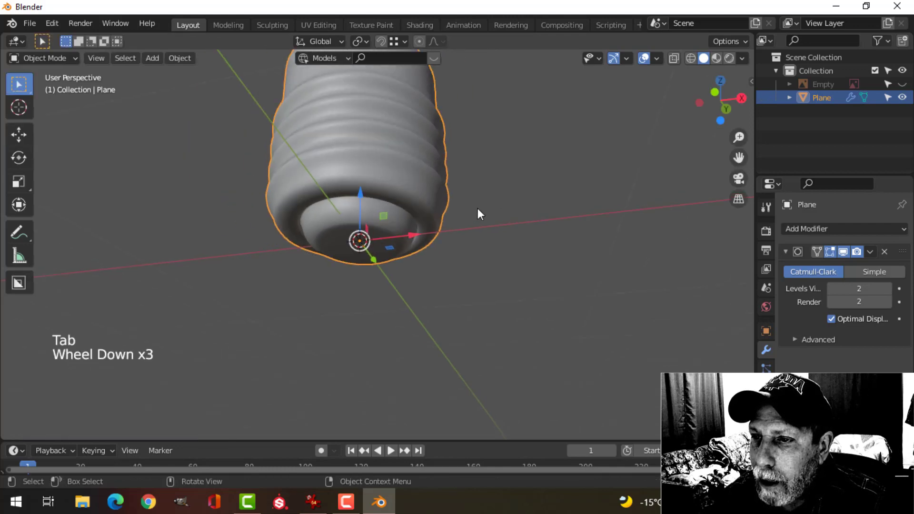
Step: Scale the outer edge loop at the bottom of the threaded section inward and return to Object Mode
key(alt+a)
middle_drag(383, 220, 339, 262)
scroll(424, 249, down, 2)
scroll(379, 224, up, 2)
scroll(381, 257, down, 3)
scroll(381, 257, down, 1)
scroll(381, 257, up, 1)
click(367, 250)
key(Tab)
key(alt+a)
key(2)
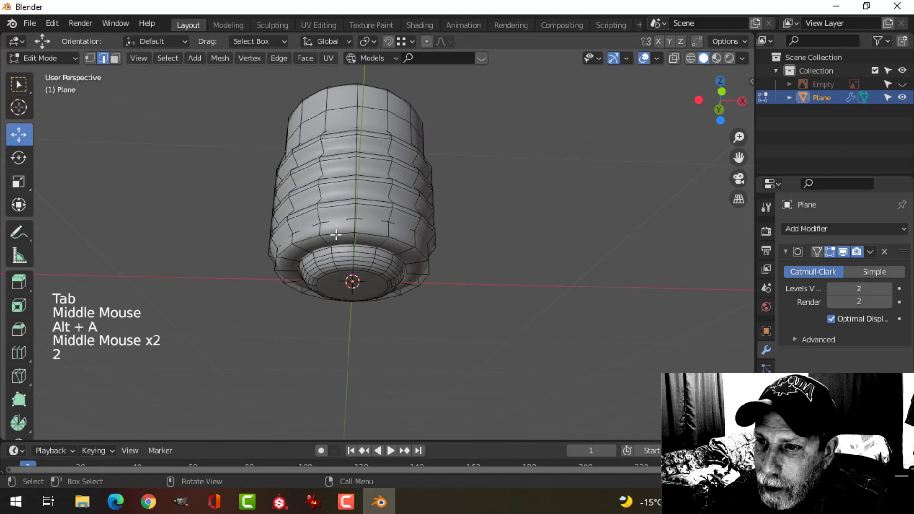
alt+shift+click(418, 257)
middle_drag(418, 257, 410, 297)
key(s)
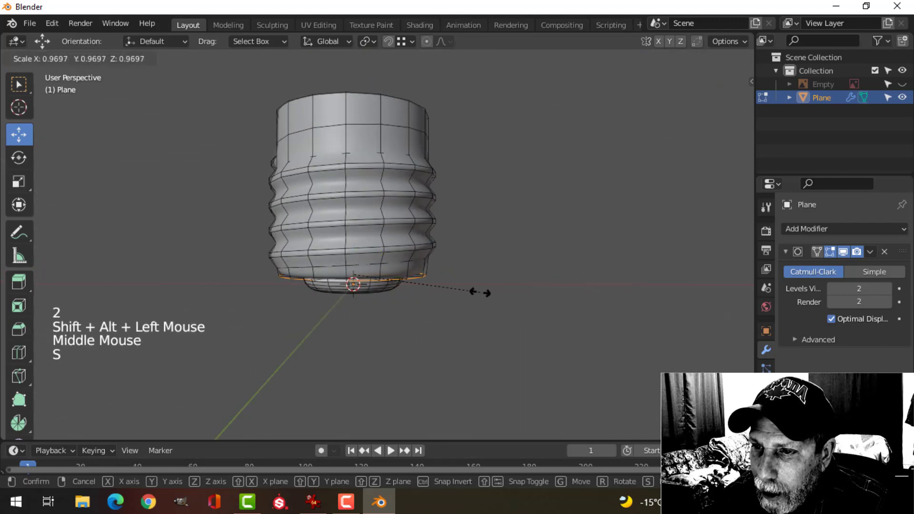
key(Tab)
Step: Extrude the base's top rim edge loop, scale it inward to form a lip, and return to Object Mode
middle_drag(443, 326, 395, 264)
key(alt+a)
scroll(418, 241, down, 3)
click(395, 264)
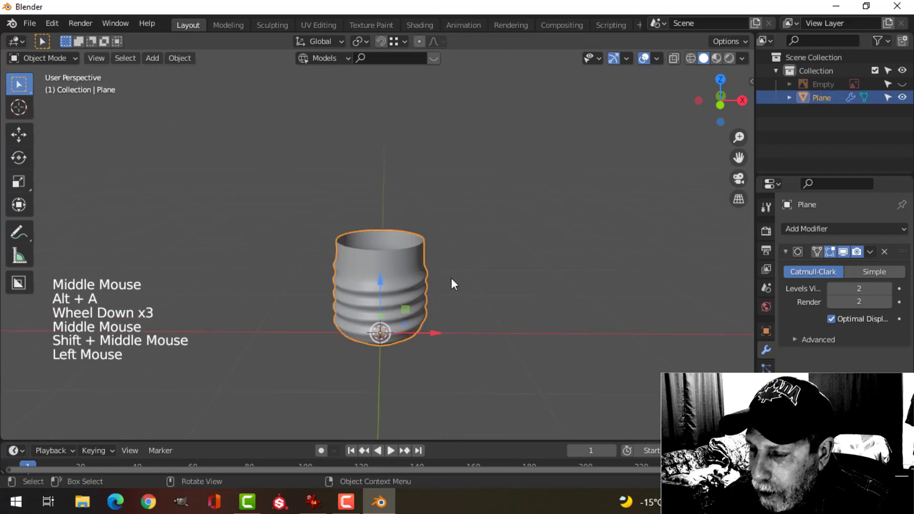
key(Tab)
middle_drag(447, 278, 401, 295)
middle_drag(412, 295, 419, 261)
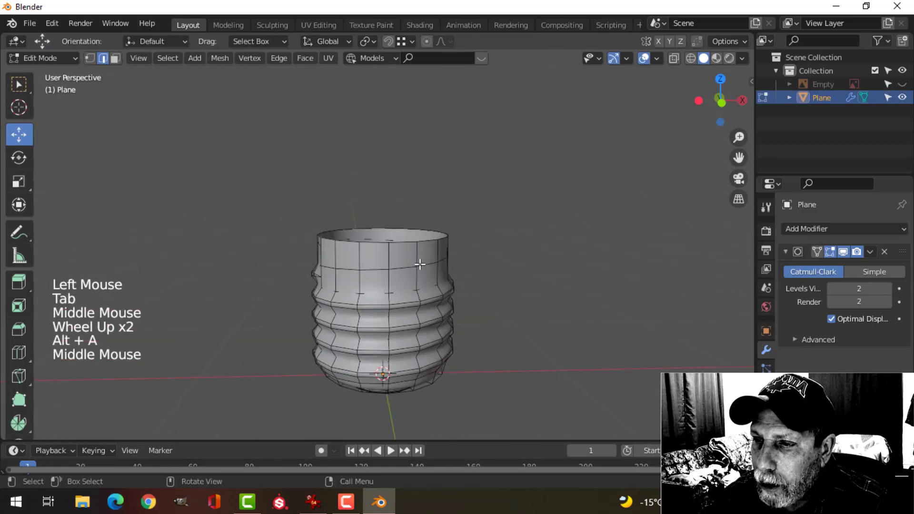
alt+shift+click(419, 260)
key(e)
click(578, 269)
key(s)
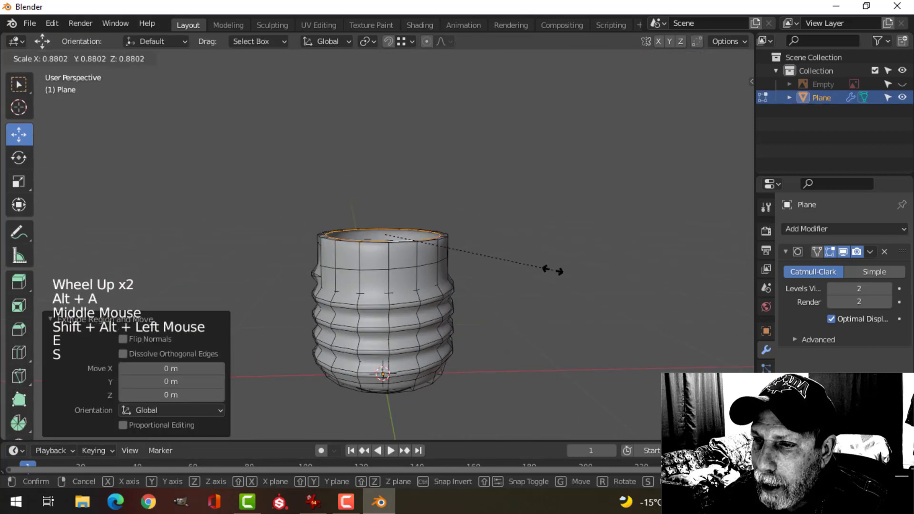
click(396, 265)
key(Tab)
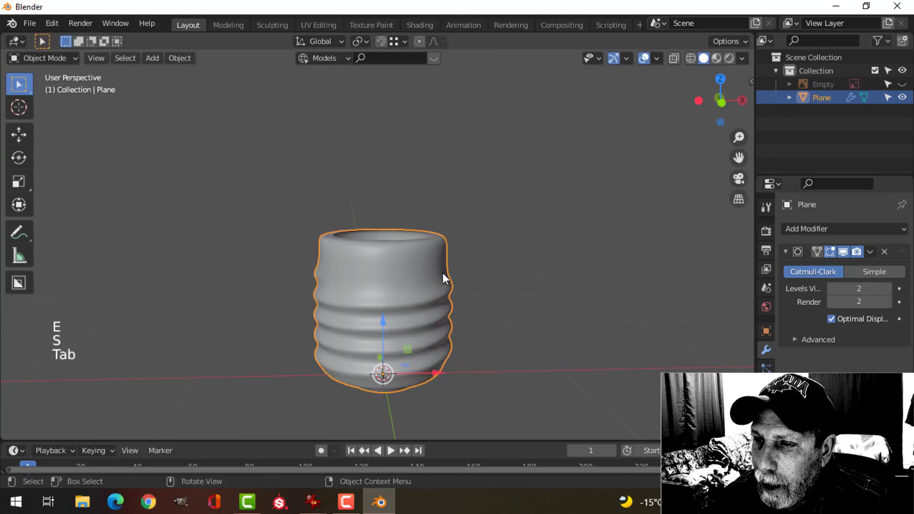
Step: Deselect the base and unhide the reference image in front view to compare the two
scroll(445, 278, down, 4)
key(alt+a)
middle_drag(447, 285, 422, 272)
scroll(416, 306, up, 3)
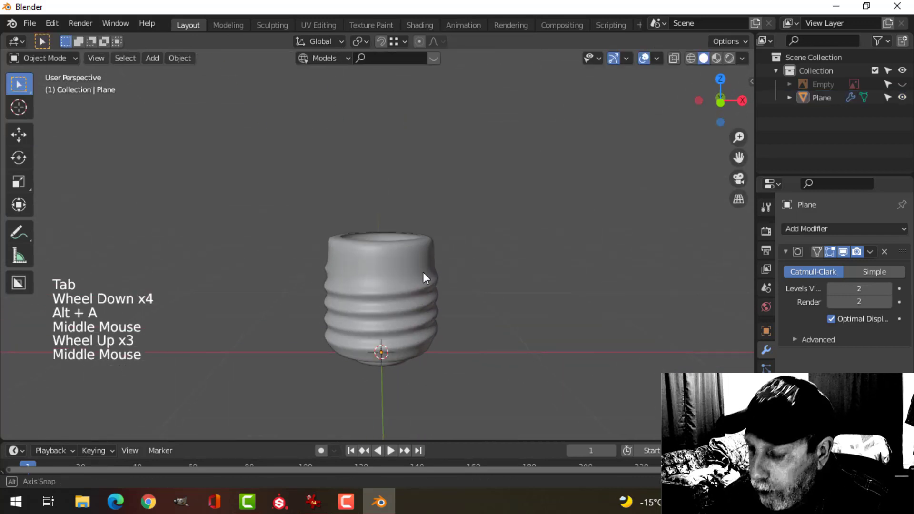
key(KP_1)
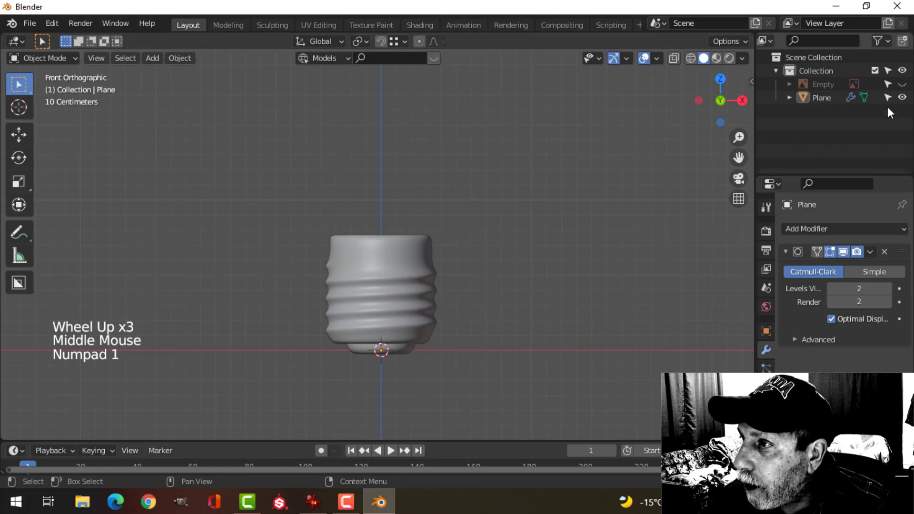
click(901, 85)
scroll(412, 245, up, 2)
scroll(410, 183, down, 2)
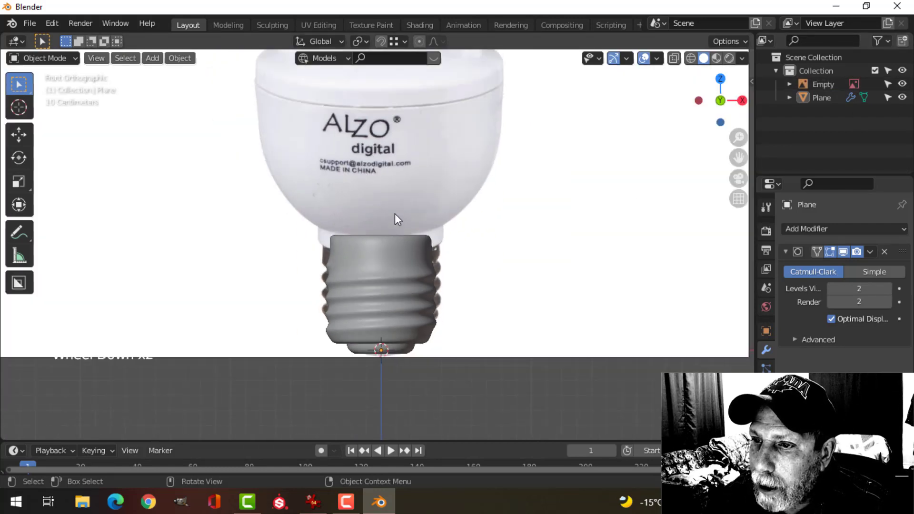
shift+middle_drag(395, 213, 406, 259)
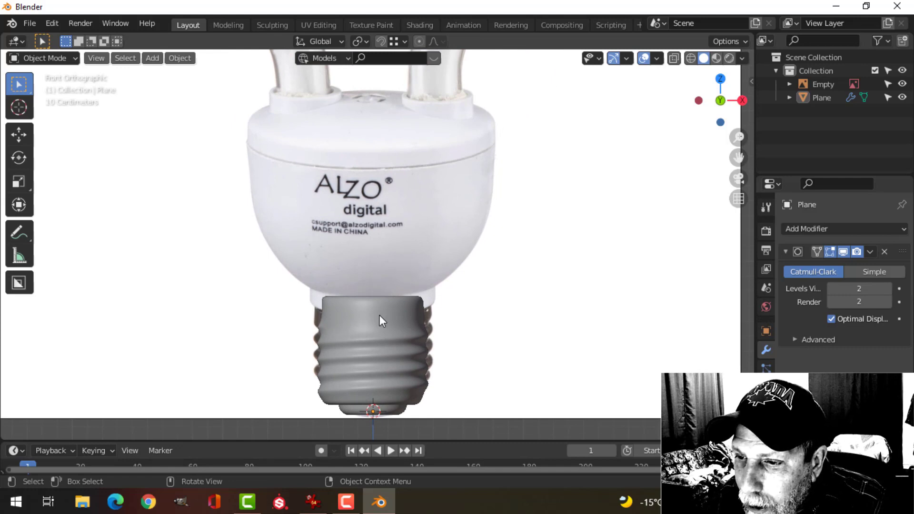
shift+middle_drag(409, 312, 407, 250)
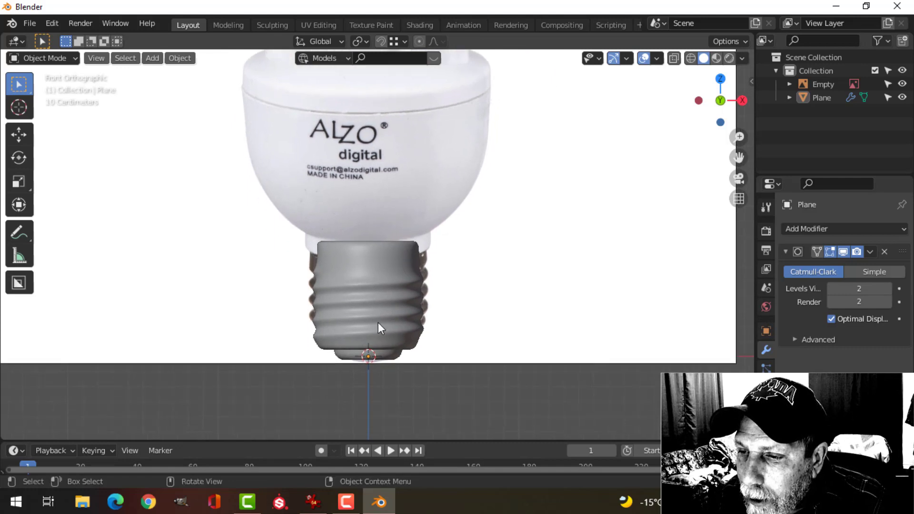
Step: Select the threaded base and inspect its mesh against the reference image, finishing in front view
shift+scroll(376, 243, down, 2)
shift+click(379, 277)
key(Tab)
middle_drag(379, 277, 424, 261)
scroll(427, 269, up, 1)
scroll(423, 266, down, 2)
key(Tab)
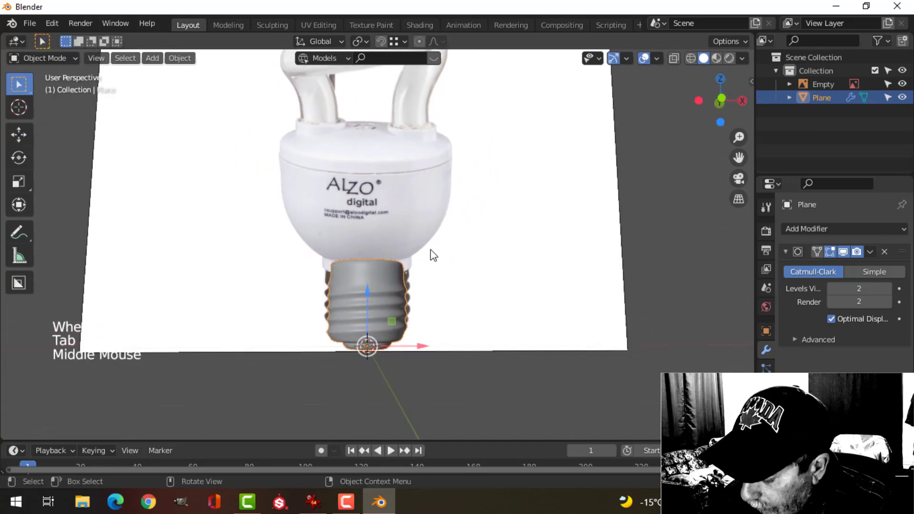
key(KP_1)
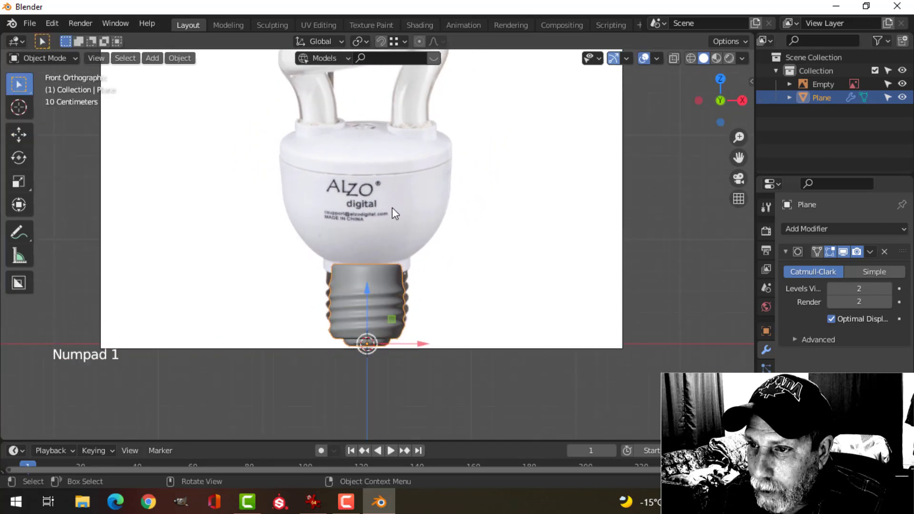
Step: Add a UV sphere with 24 segments and 12 rings for the bulb's housing and enter Edit Mode
key(shift+a)
mouse_move(431, 186)
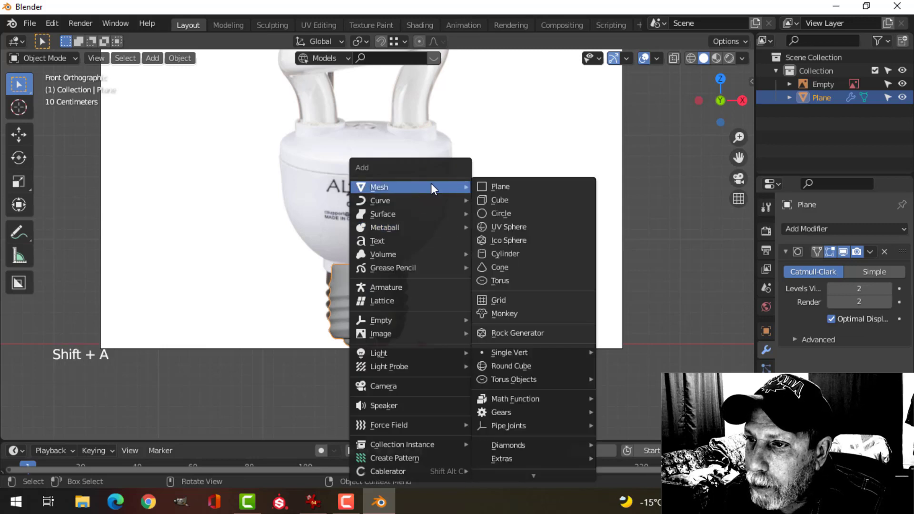
click(509, 227)
click(170, 283)
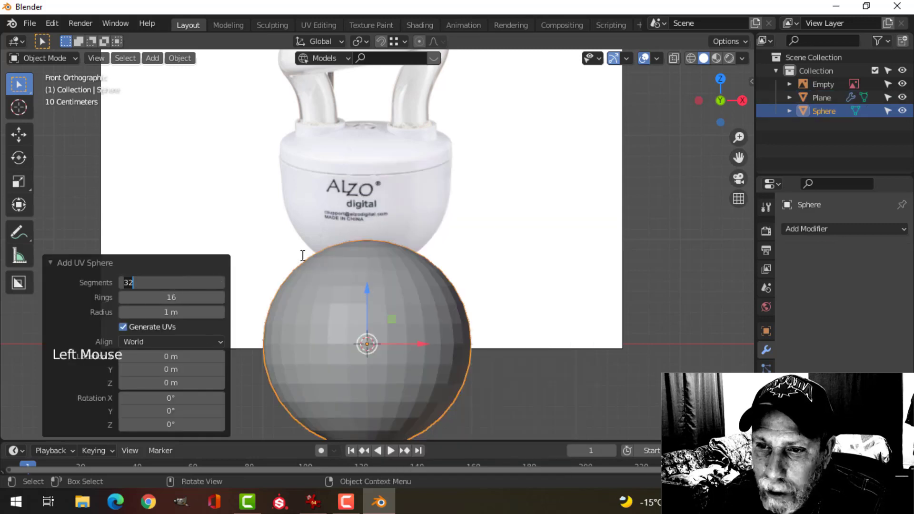
key(Tab)
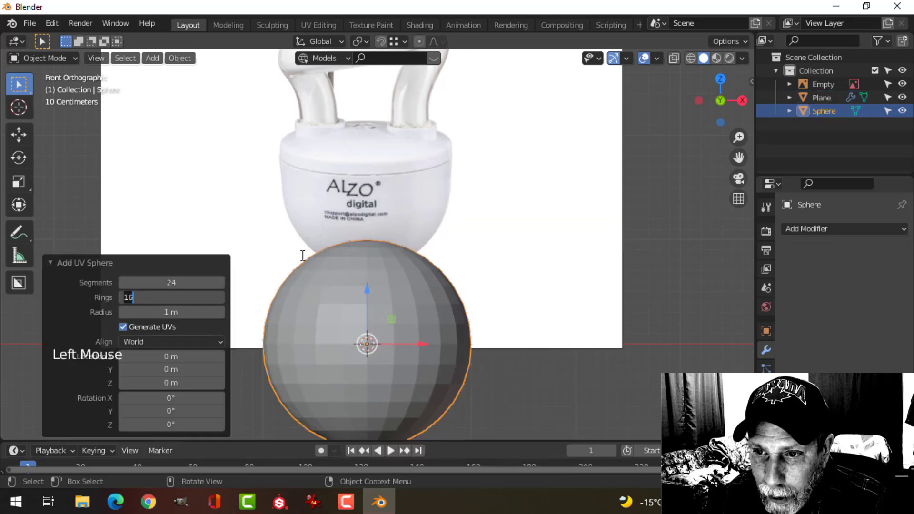
key(Return)
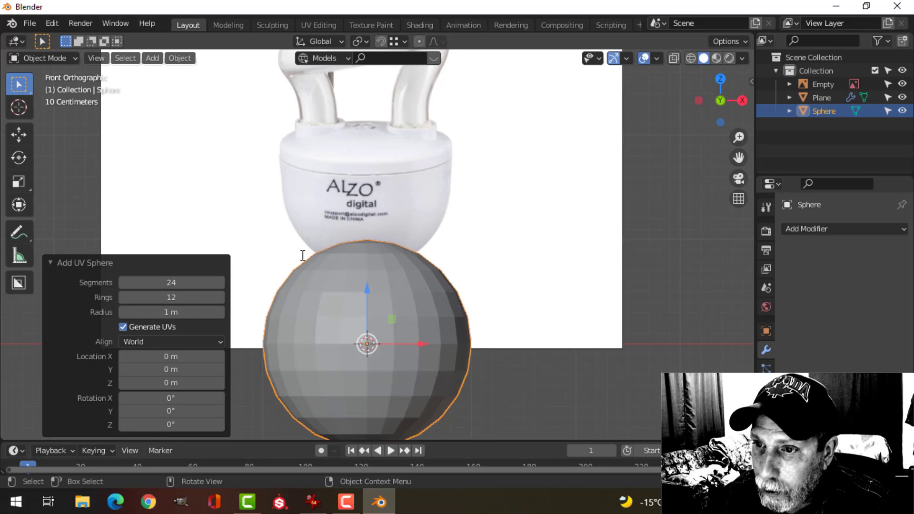
key(Tab)
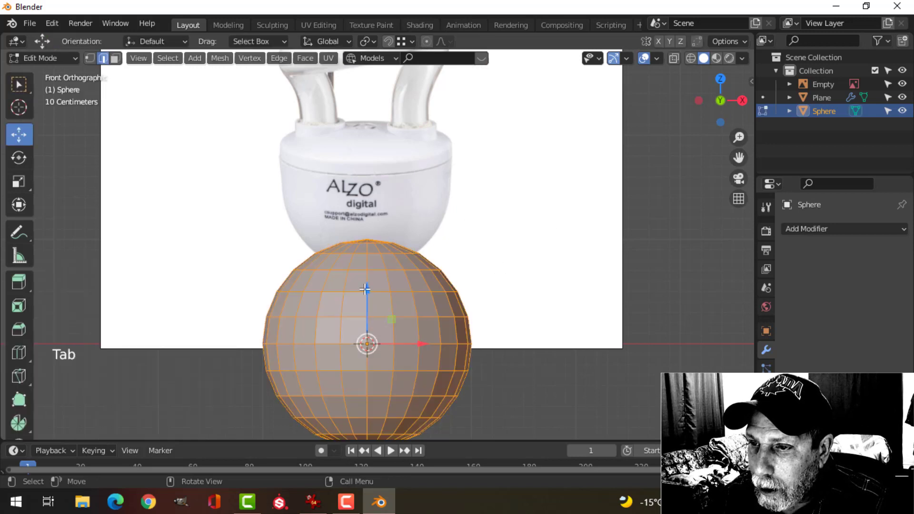
Step: Move the whole sphere up about 1.76 m along Z over the reference housing and display it in wireframe
drag(365, 289, 388, 95)
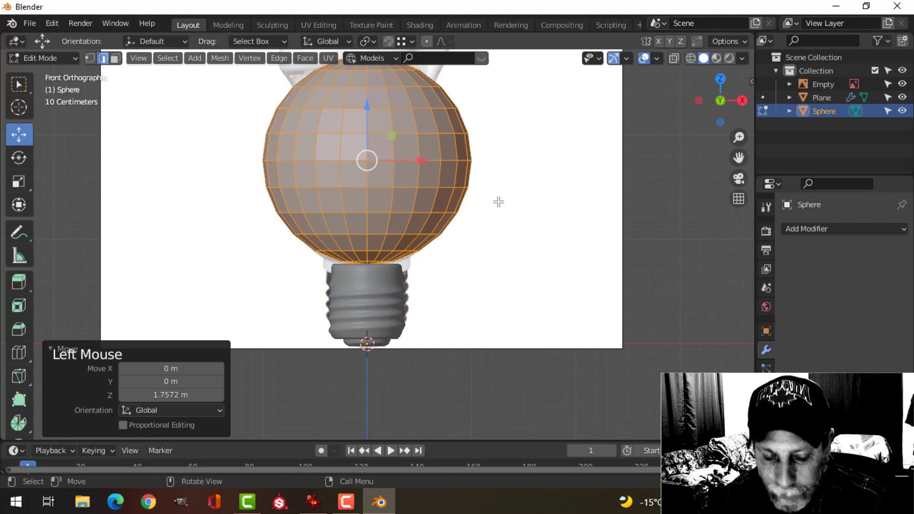
key(z)
click(407, 203)
key(alt+a)
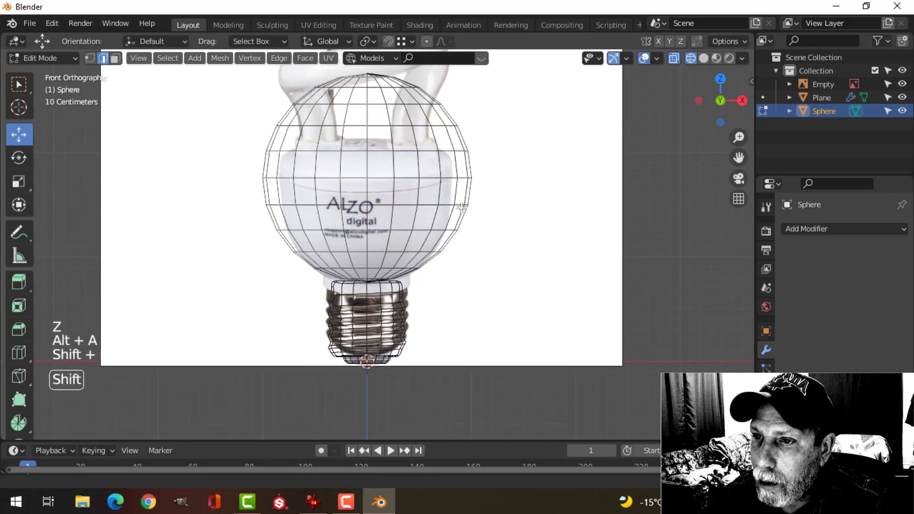
Step: Delete all sphere vertices above the equator, leaving the lower half as an open bowl
key(shift+1)
shift+middle_drag(485, 204, 478, 241)
key(shift+b)
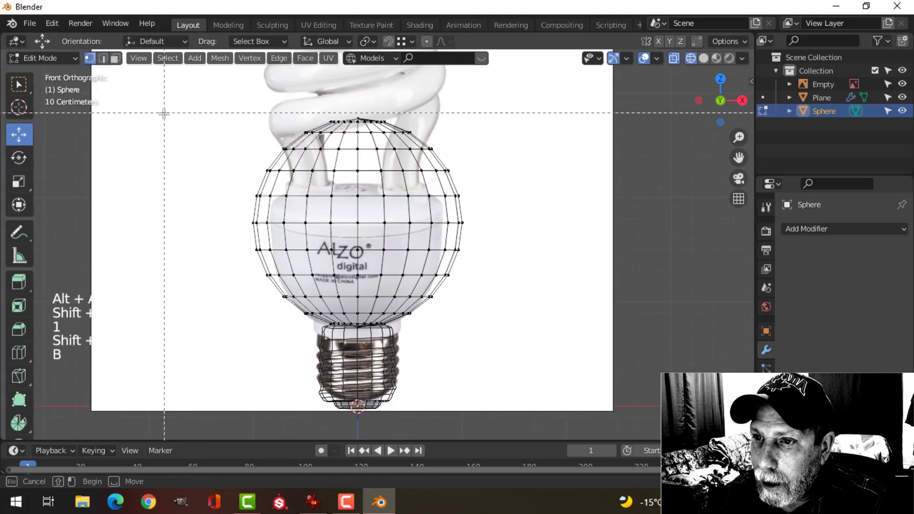
drag(495, 203, 496, 203)
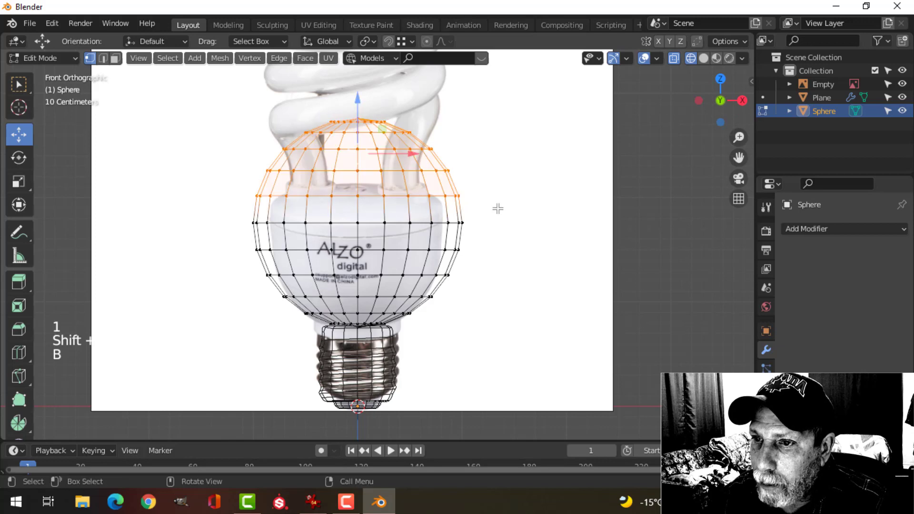
key(x)
click(385, 204)
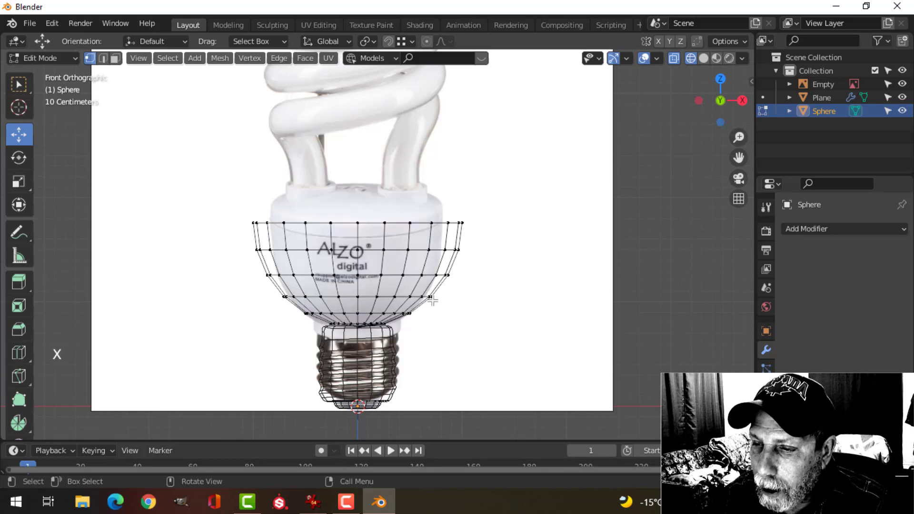
Step: Delete the bowl's bottom pole vertex and its lowest vertex ring to open the bottom above the threaded base
key(b)
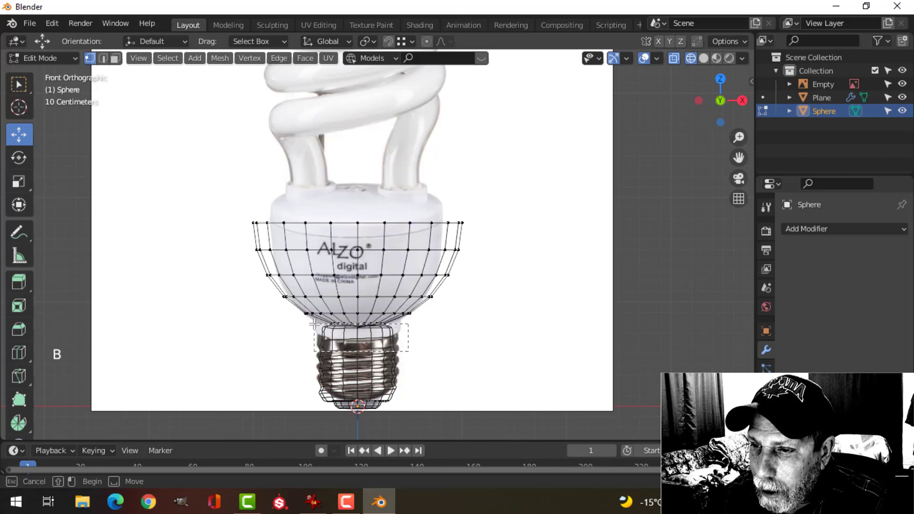
drag(314, 325, 312, 324)
key(x)
click(304, 320)
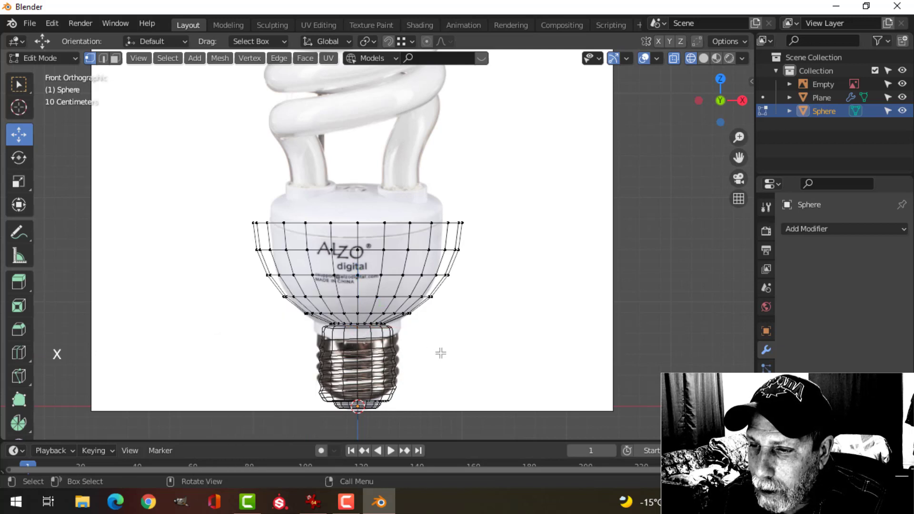
shift+middle_drag(425, 350, 410, 306)
scroll(394, 278, up, 2)
key(b)
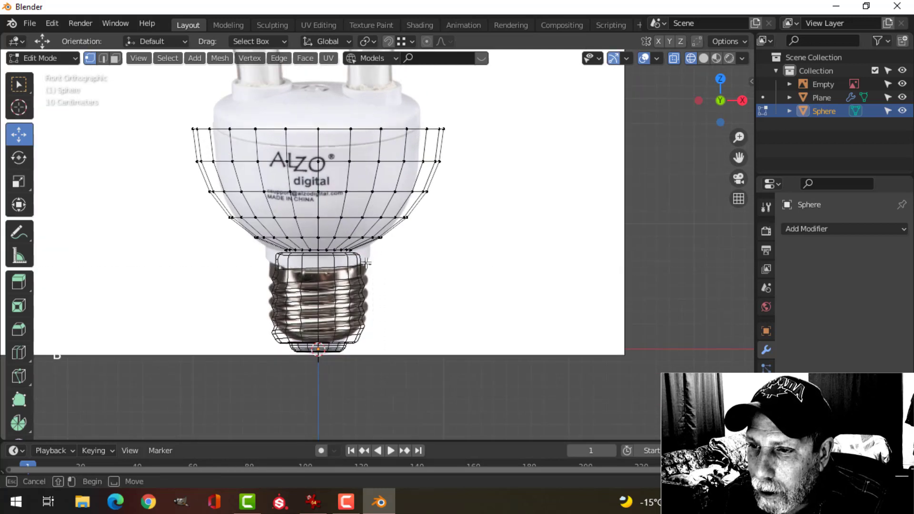
drag(265, 246, 265, 247)
key(x)
click(265, 249)
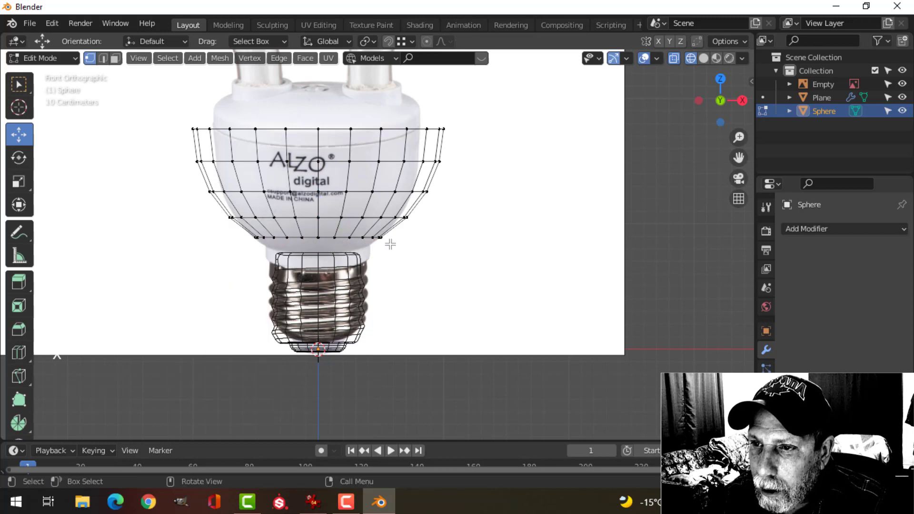
Step: Lower the whole bowl slightly along Z and scale it uniformly by 0.905 toward the reference housing
key(a)
scroll(431, 262, down, 1)
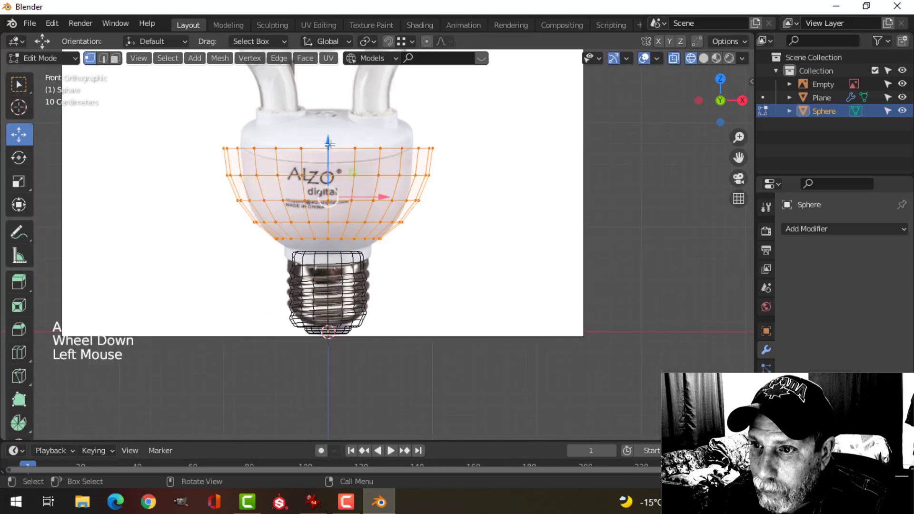
drag(329, 144, 328, 155)
key(s)
click(484, 206)
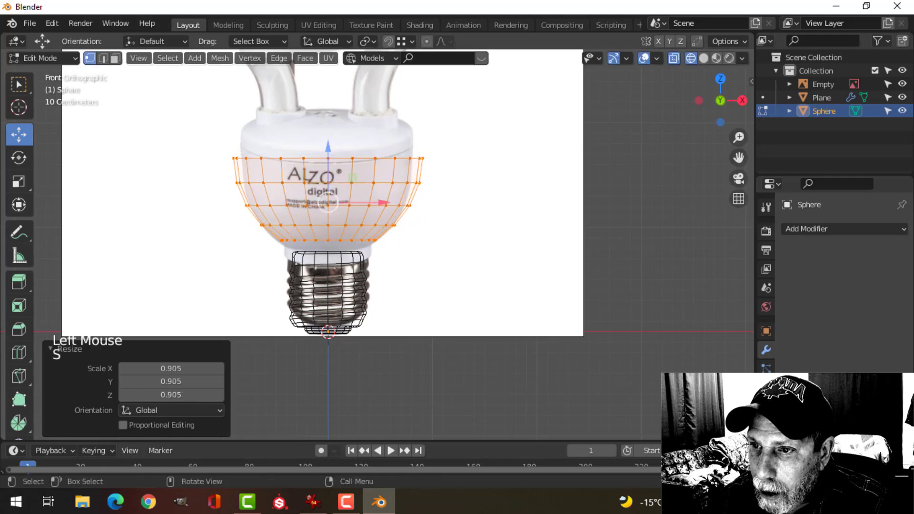
Step: Move the bowl down about 0.11 m along Z and scale it by about 0.9 to match the reference width
scroll(401, 262, up, 1)
drag(321, 145, 325, 158)
key(s)
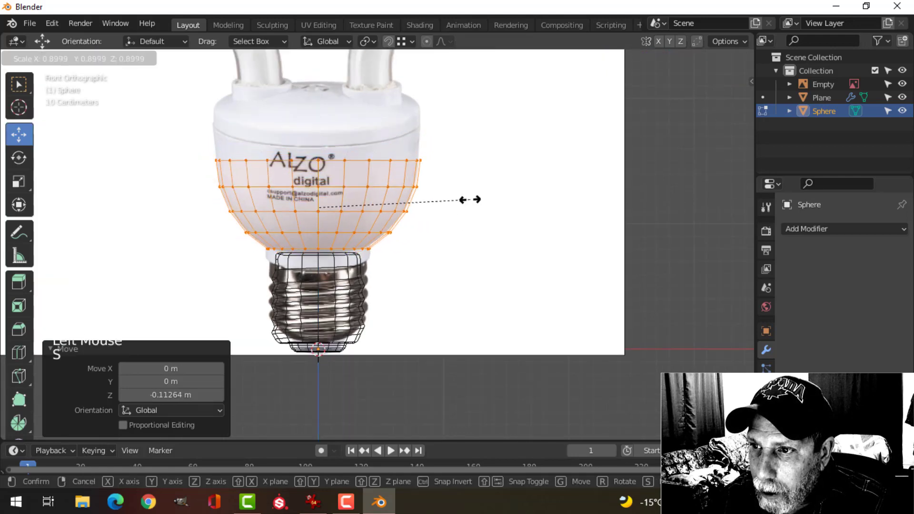
click(470, 198)
scroll(460, 267, up, 2)
key(alt+a)
Step: Extrude the bowl's bottom edge loop straight down to form a short collar over the threaded base, in solid shading
shift+middle_drag(431, 274, 392, 216)
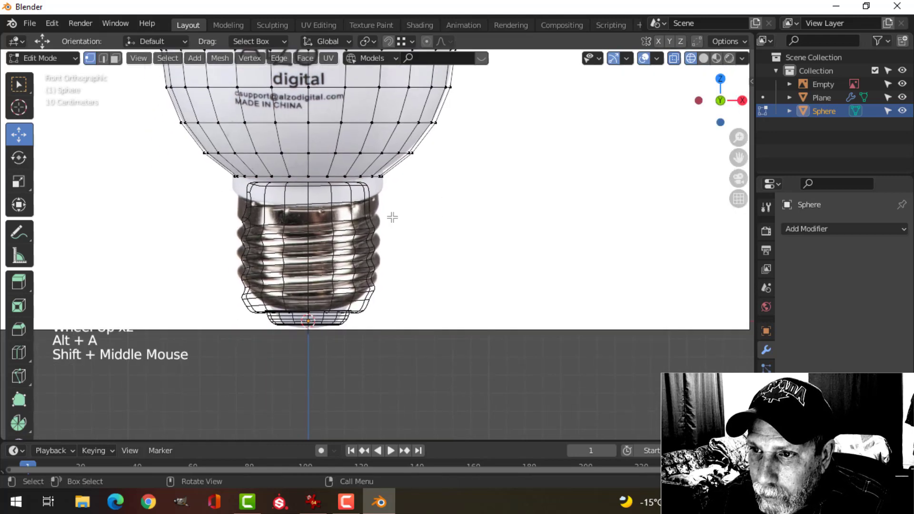
scroll(310, 164, up, 1)
alt+shift+click(309, 162)
key(z)
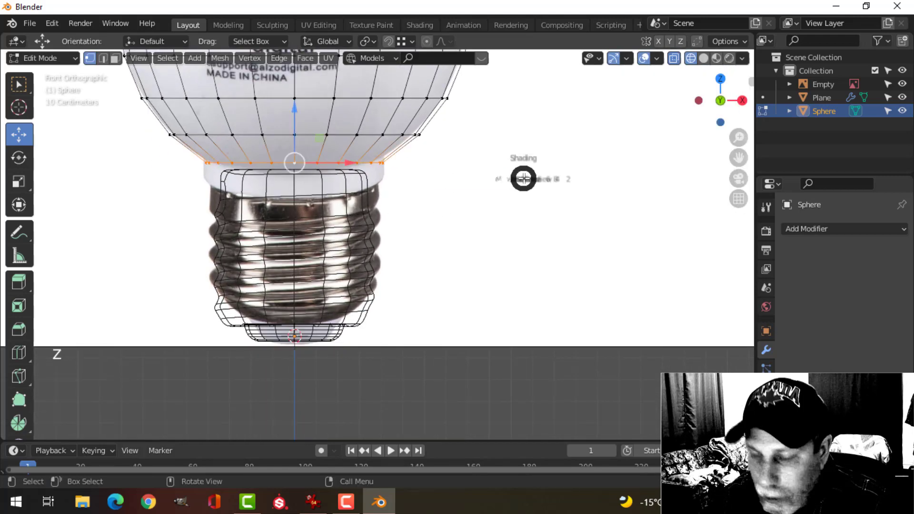
scroll(503, 195, down, 2)
middle_drag(503, 195, 444, 215)
key(e)
drag(315, 137, 318, 160)
middle_drag(467, 180, 502, 190)
Step: Extrude the collar's bottom loop inward at a scale of 0.786 and return to Object Mode in front view
key(e)
key(s)
click(456, 189)
scroll(455, 204, up, 2)
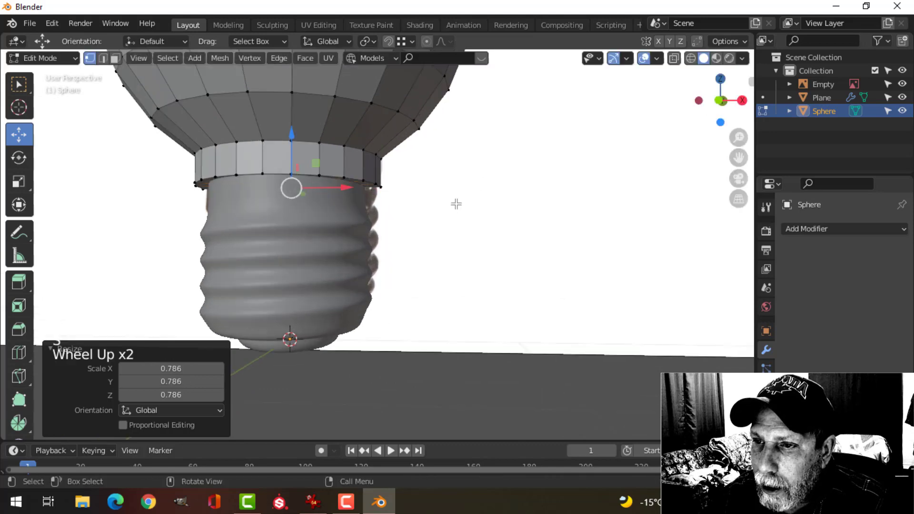
key(Tab)
scroll(455, 210, down, 4)
middle_drag(455, 210, 447, 238)
key(KP_1)
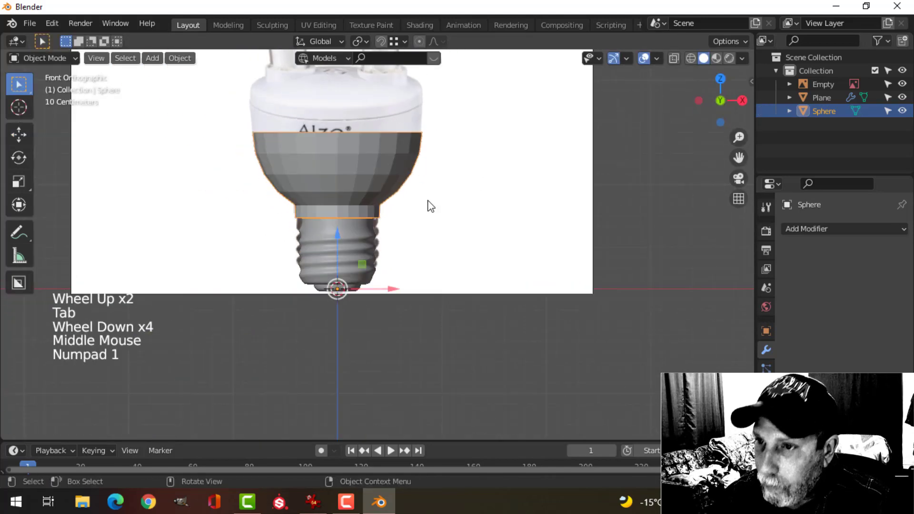
Step: Raise the housing's top edge loop about 0.1 m along Z to just below the reference seam
key(Tab)
key(alt+a)
key(2)
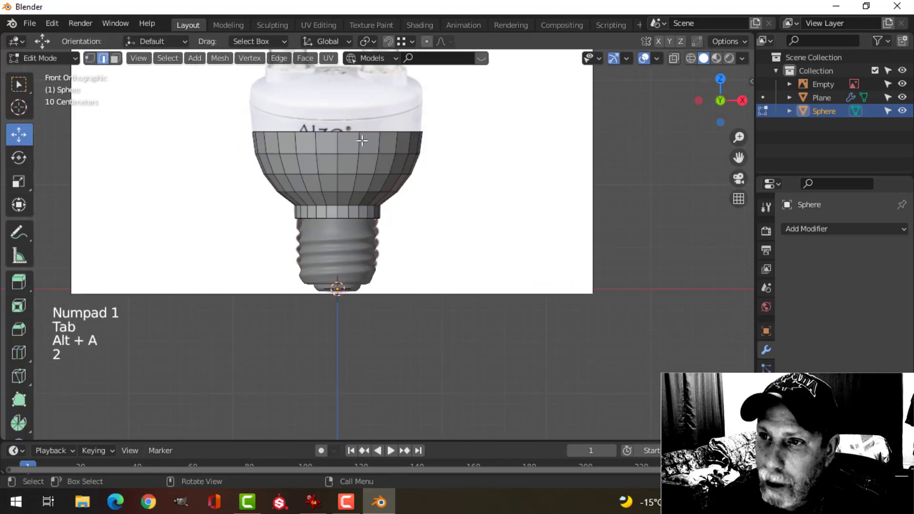
alt+shift+click(350, 133)
shift+middle_drag(412, 137, 397, 179)
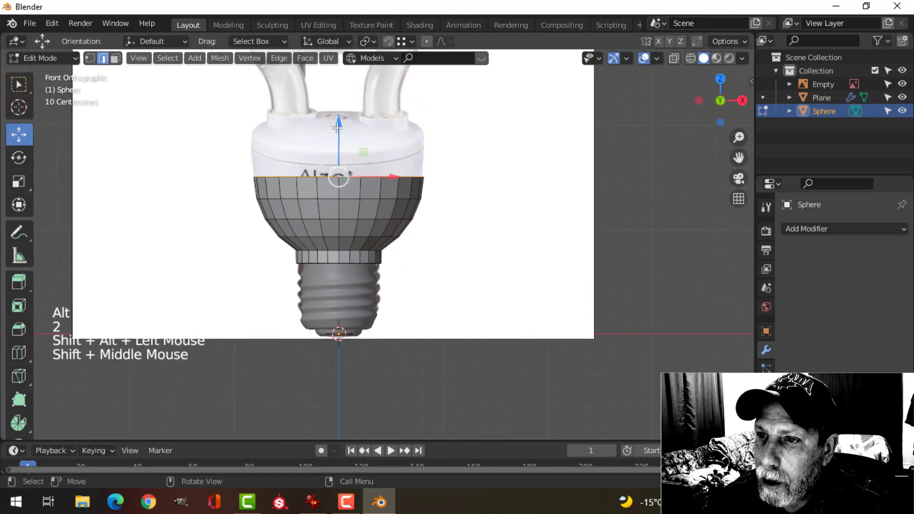
drag(337, 127, 336, 115)
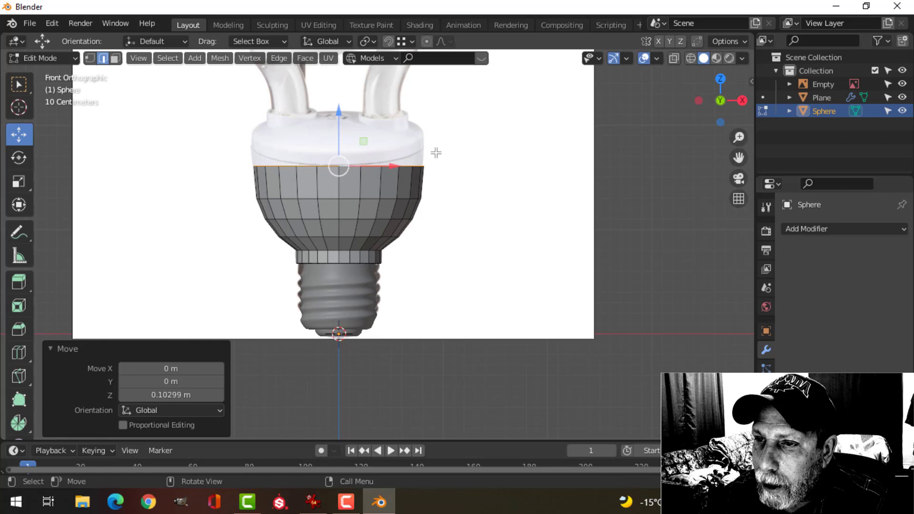
Step: Extrude the housing's top edge loop straight up to the top edge of the reference housing
key(e)
right_click(372, 139)
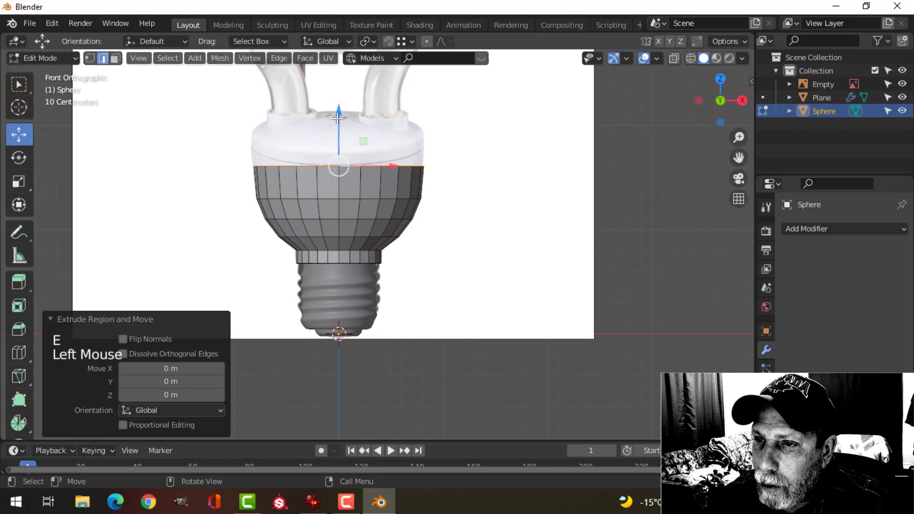
drag(337, 118, 336, 75)
middle_drag(336, 75, 502, 169)
Step: Extrude the top rim inward by scaling it and fill the remaining opening with a face
key(e)
key(s)
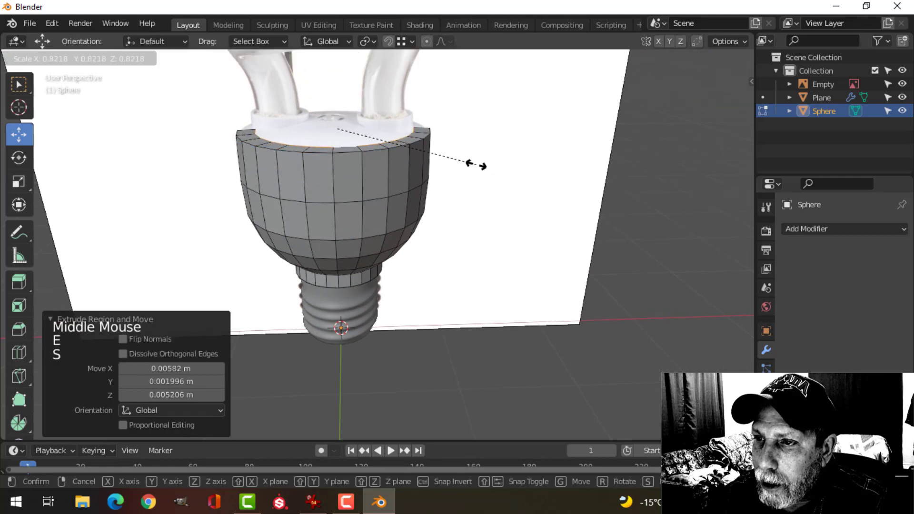
click(458, 164)
key(f)
key(alt+a)
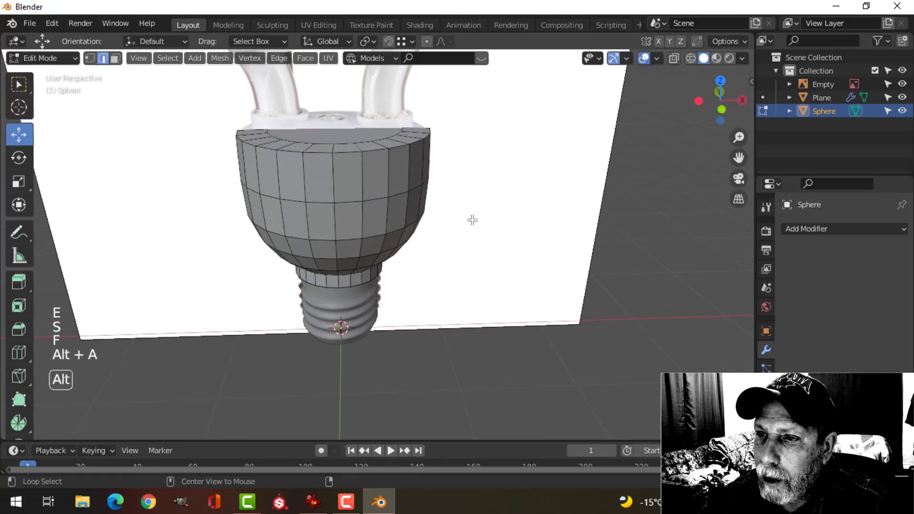
Step: Apply smooth shading and a level 2 Subdivision Surface modifier to the housing in Object Mode
middle_drag(473, 219, 434, 219)
scroll(435, 178, down, 1)
scroll(435, 177, down, 1)
scroll(430, 190, up, 3)
key(Tab)
scroll(440, 198, down, 2)
scroll(400, 191, up, 1)
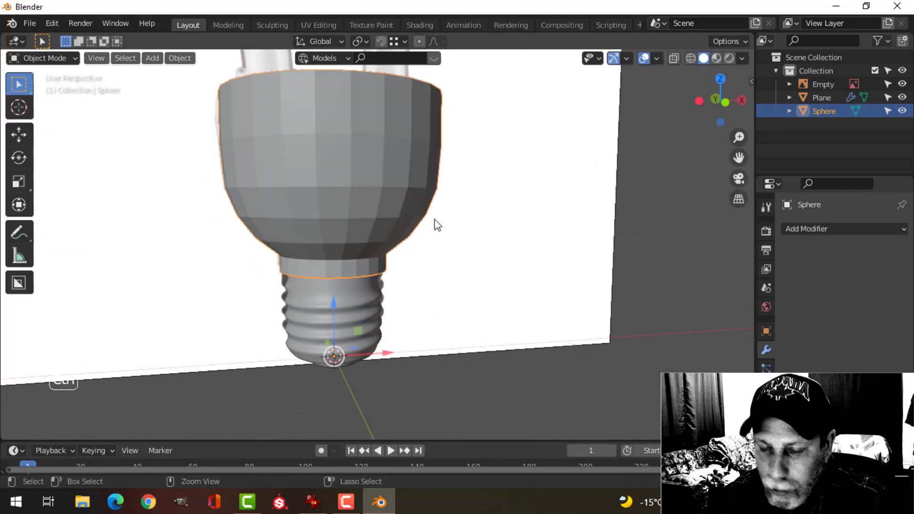
key(ctrl+2)
right_click(360, 149)
click(360, 149)
middle_drag(410, 168, 401, 196)
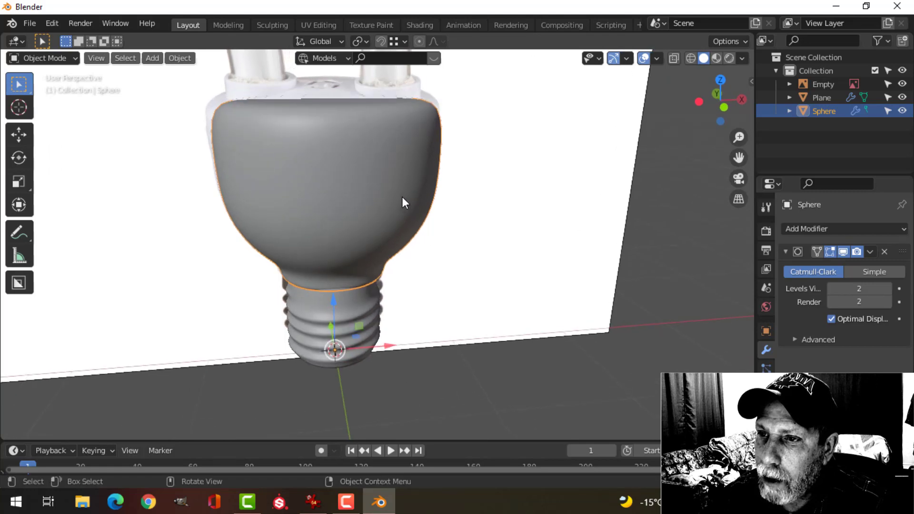
Step: Add an edge loop close to the housing's top rim to sharpen the subdivided edge
key(Tab)
key(ctrl+r)
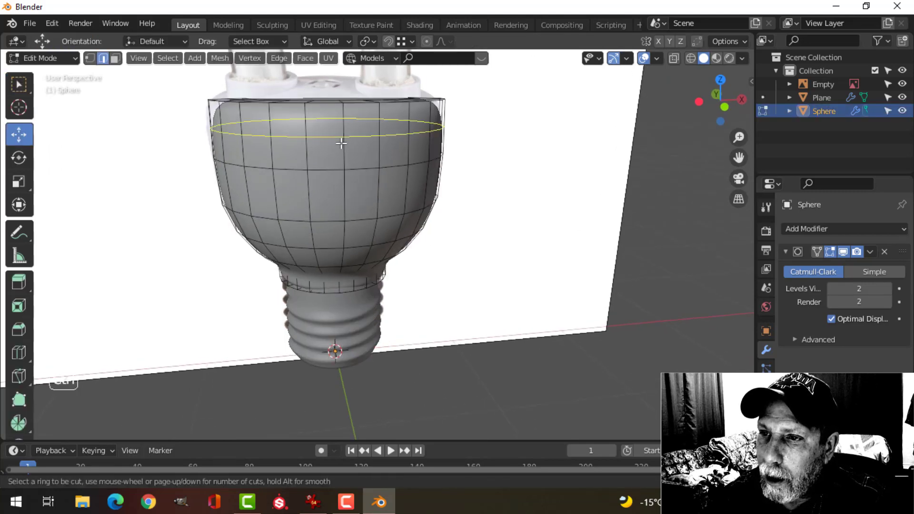
click(341, 143)
click(340, 117)
key(Tab)
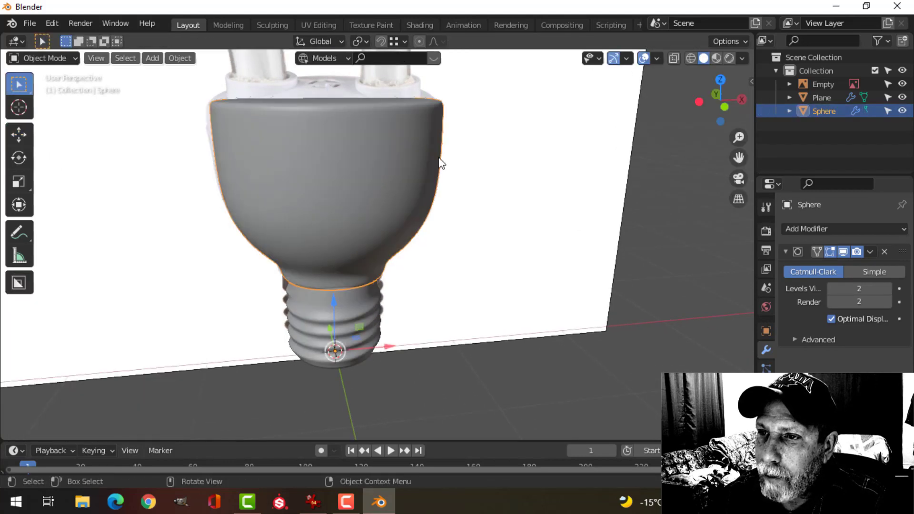
Step: Add a centred edge loop around the upper housing and bevel it about 0.011 m wide with one segment
middle_drag(441, 163, 373, 186)
scroll(429, 196, down, 2)
key(Tab)
scroll(373, 186, up, 3)
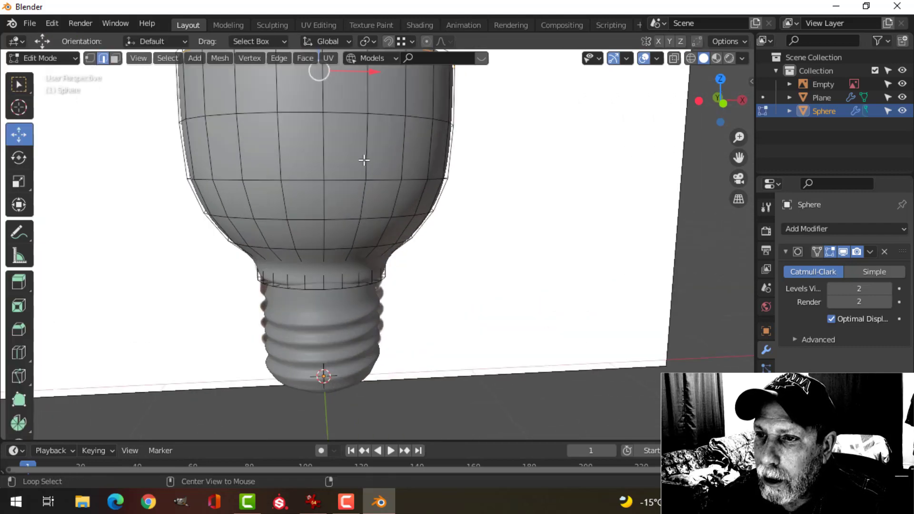
key(alt+a)
shift+middle_drag(351, 156, 360, 217)
key(ctrl+r)
click(337, 181)
right_click(405, 201)
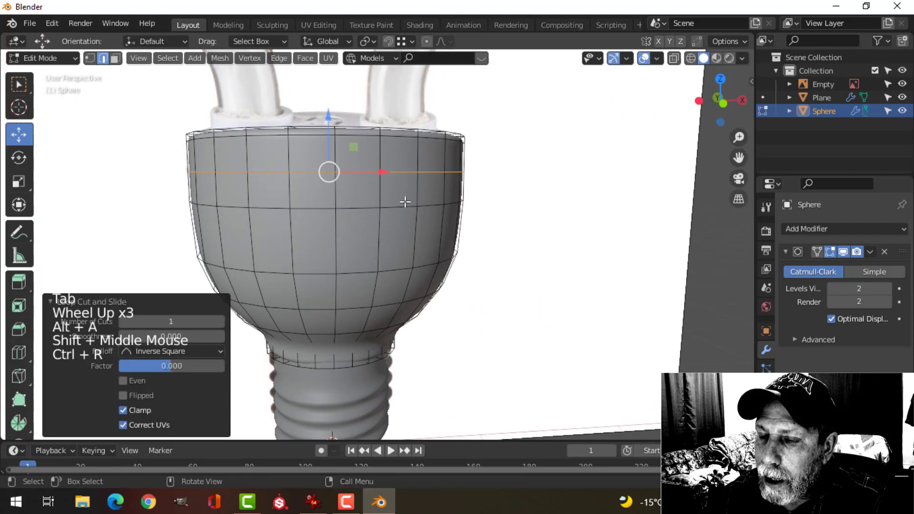
key(ctrl+b)
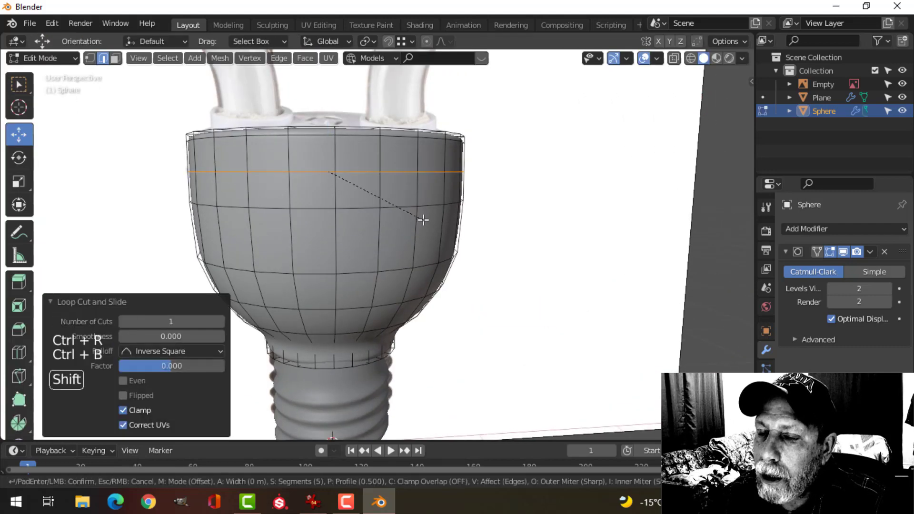
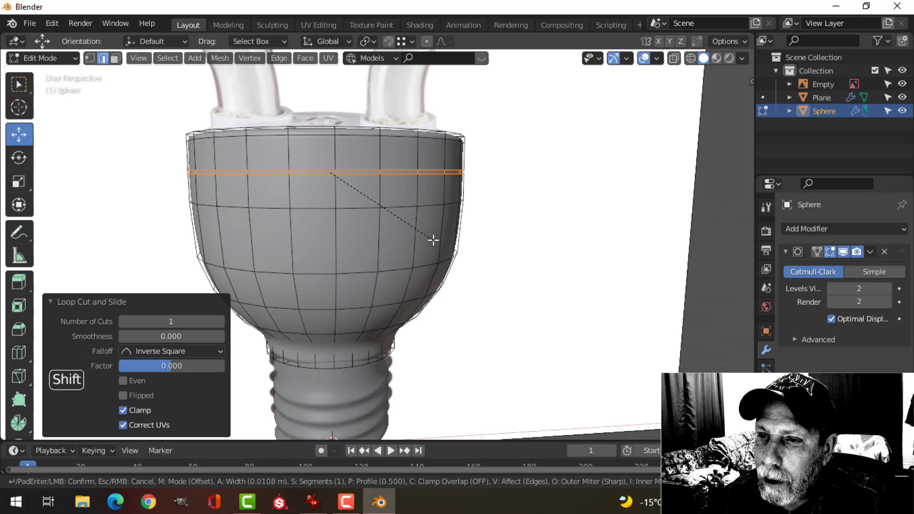
click(433, 240)
Step: Extrude the narrow bevelled face ring and shrink it inward about 0.023 to form the seam groove
key(e)
right_click(486, 233)
key(alt+s)
key(shift)
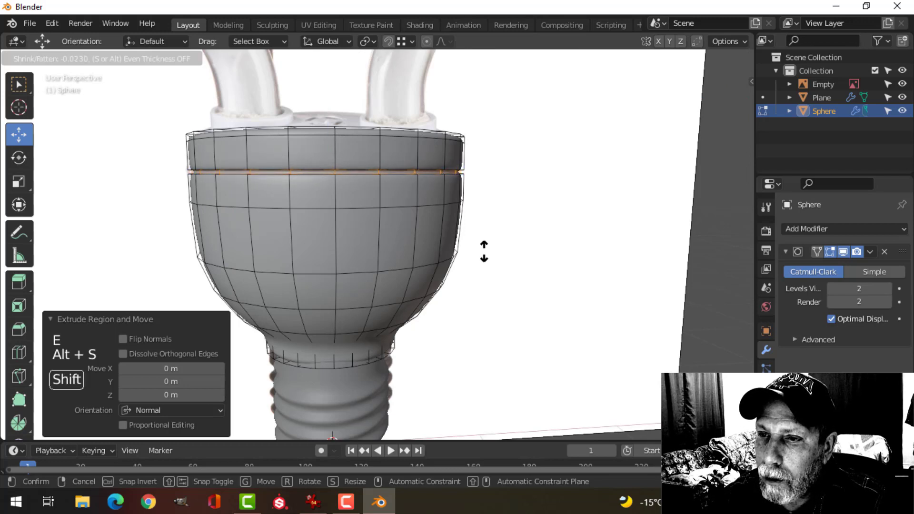
click(484, 250)
Step: Add supporting edge loops just above and just below the seam groove
key(ctrl+r)
click(287, 153)
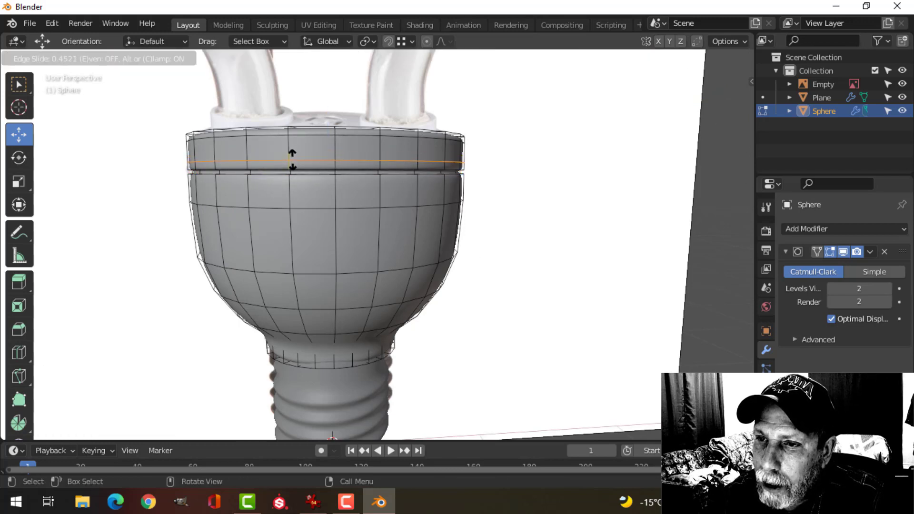
click(292, 161)
key(ctrl+r)
click(291, 189)
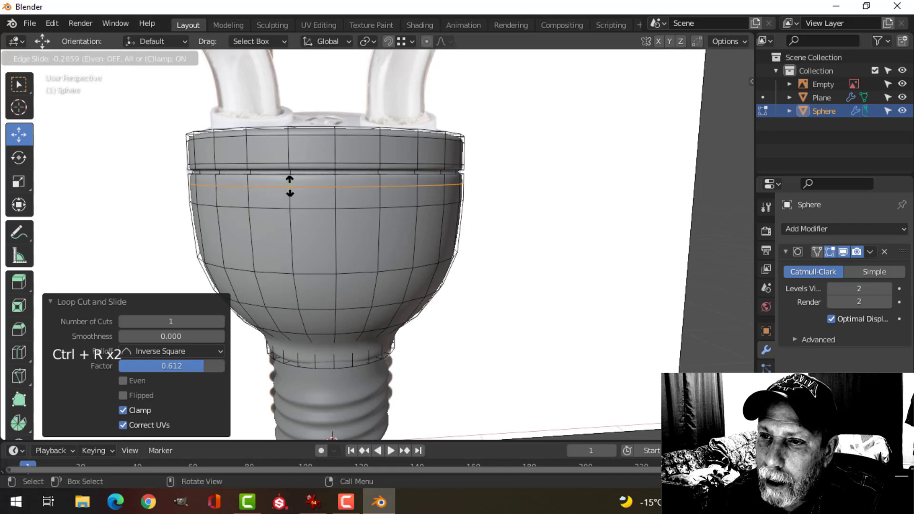
click(291, 183)
Step: Inspect the smoothed housing and its seam groove from several angles in Object Mode, and reselect the housing
middle_drag(404, 194, 442, 225)
key(Tab)
scroll(445, 208, down, 2)
scroll(446, 208, down, 1)
key(alt+a)
scroll(442, 217, up, 4)
click(380, 244)
Step: Slide the collar's edge loop close to its bottom rim and return to Object Mode
key(Tab)
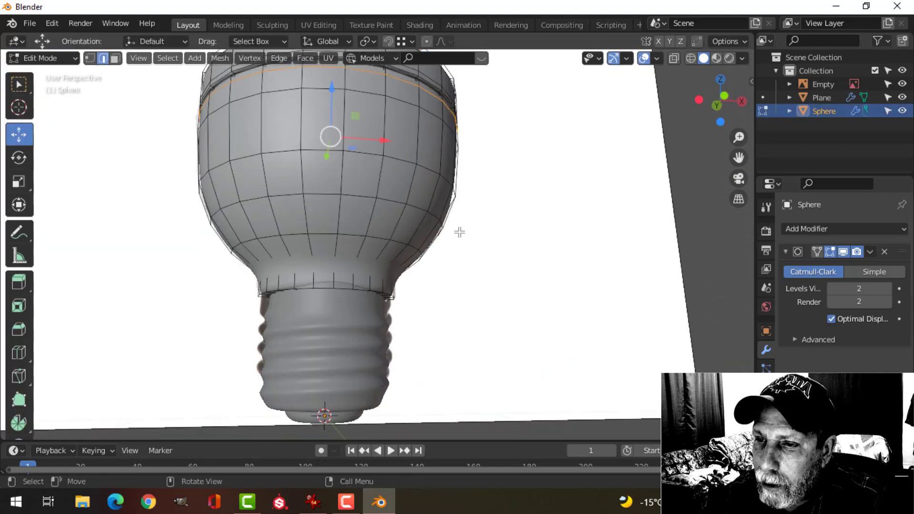
alt+click(363, 297)
key(g)
key(g)
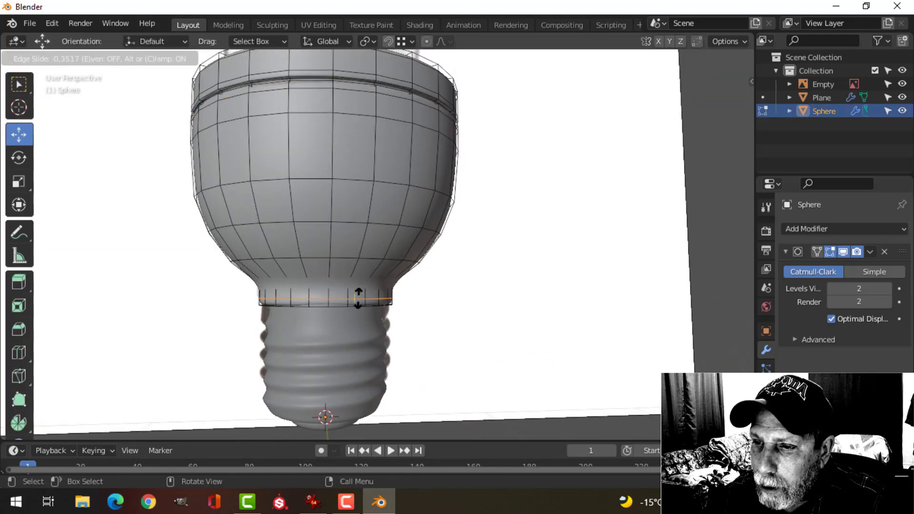
click(361, 299)
key(Tab)
key(a)
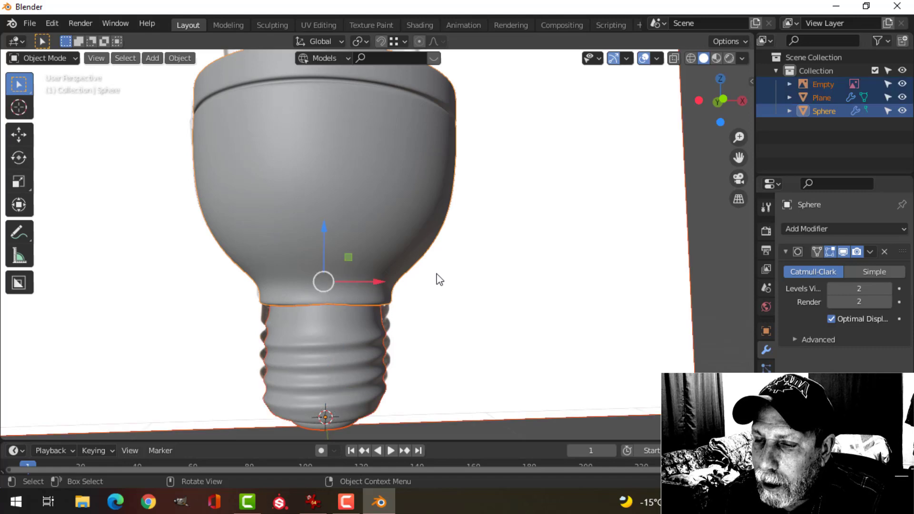
Step: Select the housing's entire mesh in Edit Mode from the front view and hide the reference image
key(alt+a)
scroll(439, 272, down, 3)
middle_drag(431, 257, 385, 245)
click(387, 242)
middle_drag(465, 215, 459, 265)
key(Tab)
key(a)
key(KP_1)
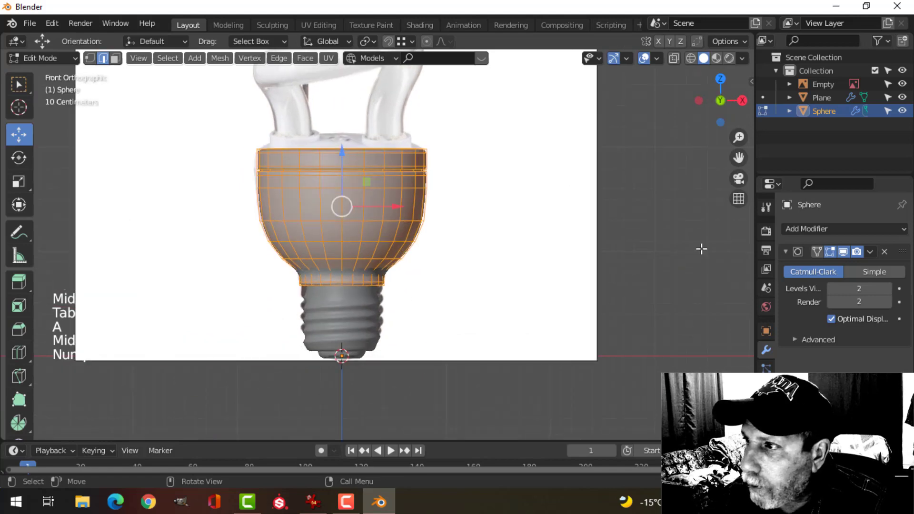
click(902, 83)
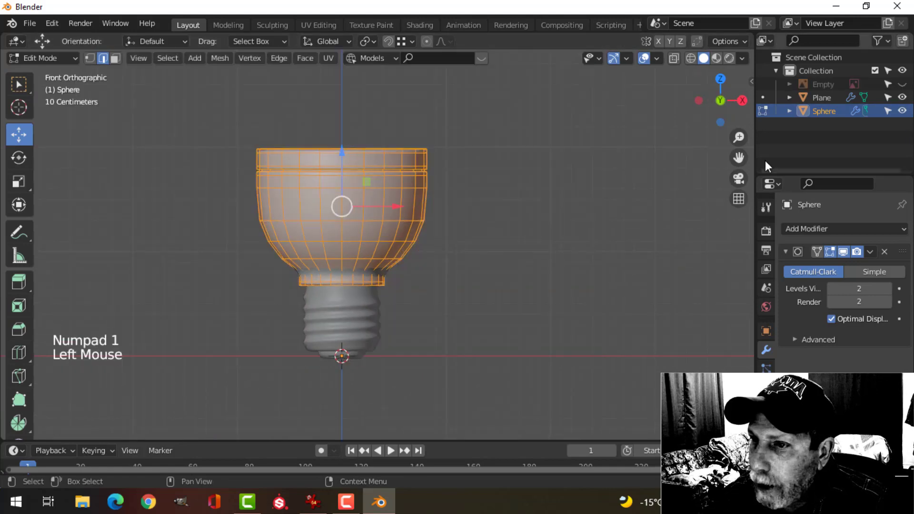
Step: Rescale the whole housing mesh slightly and check its collar's bottom rim against the screw base
key(s)
click(483, 300)
middle_drag(483, 300, 291, 333)
key(alt+a)
scroll(381, 266, up, 3)
click(317, 318)
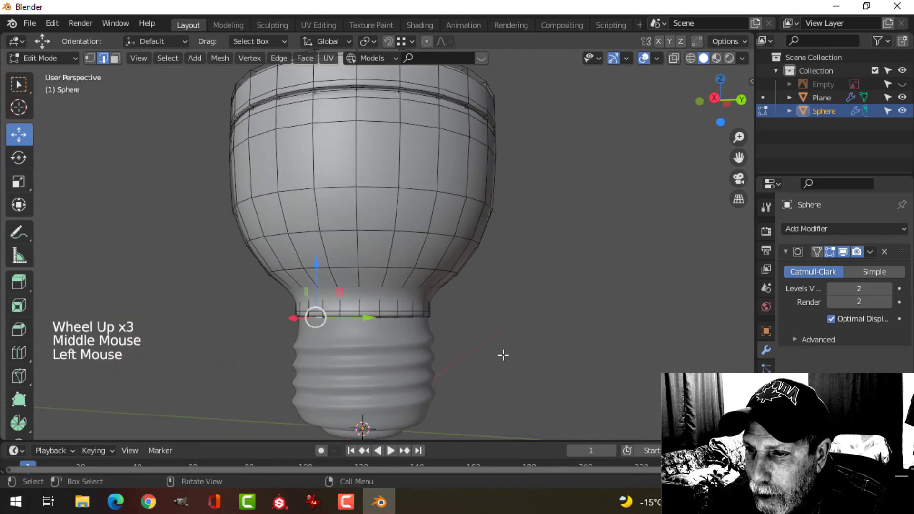
Step: Scale the screw base's entire mesh uniformly to 0.962 and move it slightly down along Z
key(Tab)
middle_drag(569, 340, 485, 321)
key(alt+a)
click(462, 350)
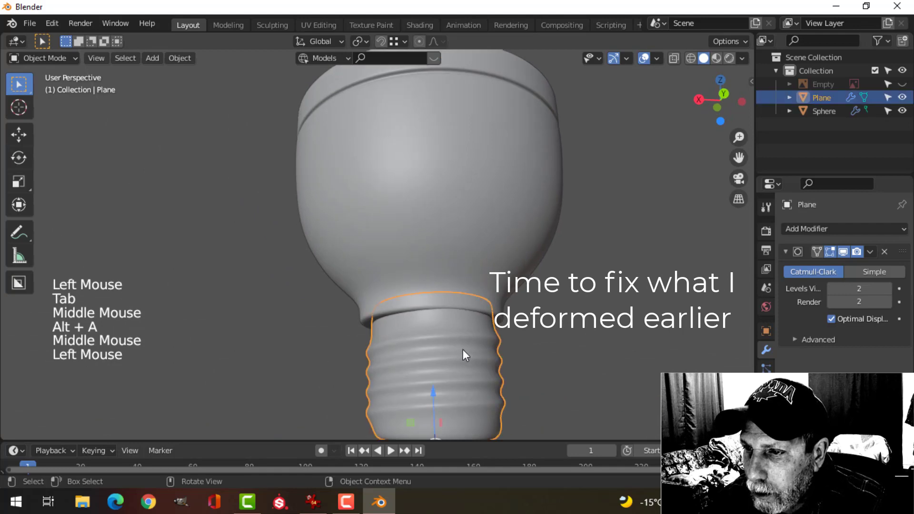
key(Tab)
key(a)
middle_drag(462, 350, 547, 339)
key(s)
key(shift)
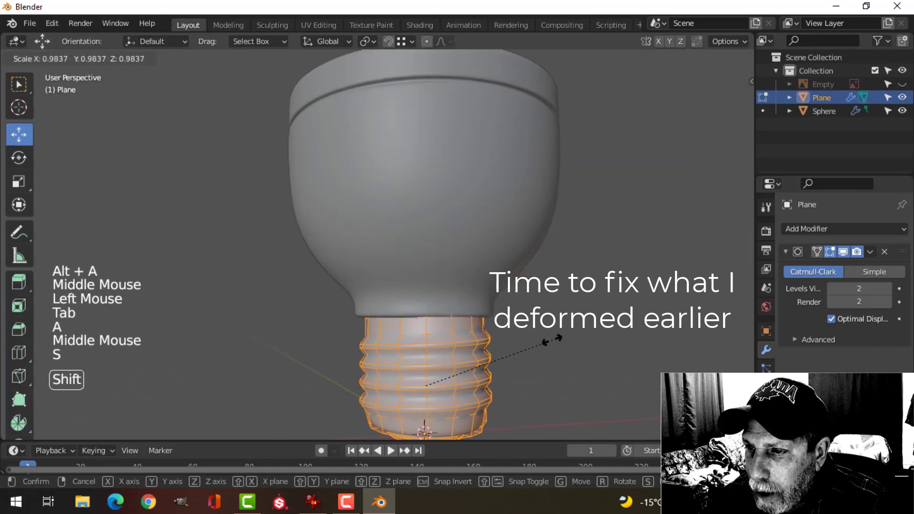
click(524, 339)
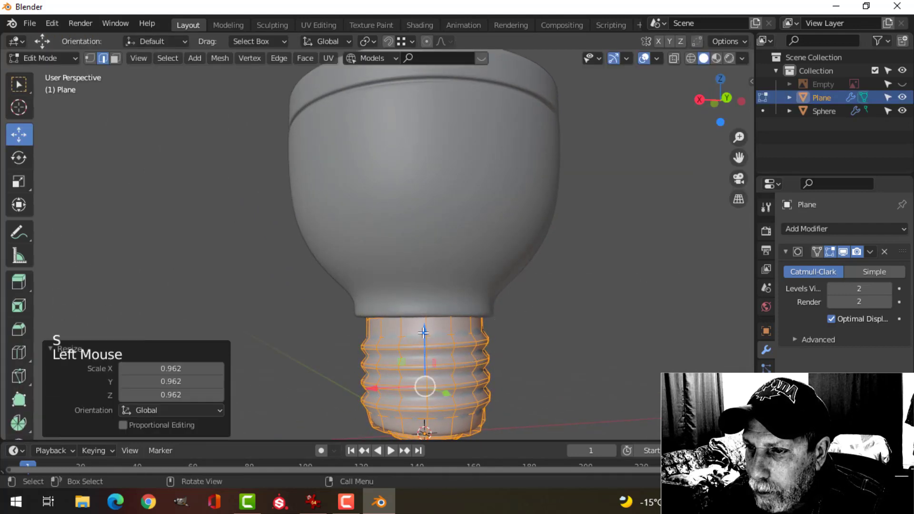
drag(423, 332, 423, 339)
Step: Inspect the fit and roundness of the screw base and housing in Object Mode, including from directly below
key(Tab)
middle_drag(349, 356, 481, 347)
key(alt+a)
scroll(364, 341, down, 2)
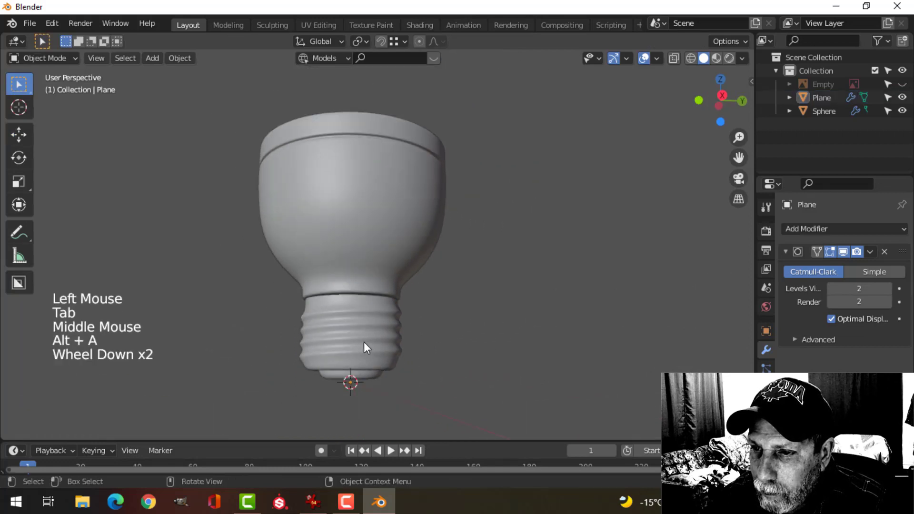
scroll(365, 343, down, 1)
middle_drag(364, 343, 485, 267)
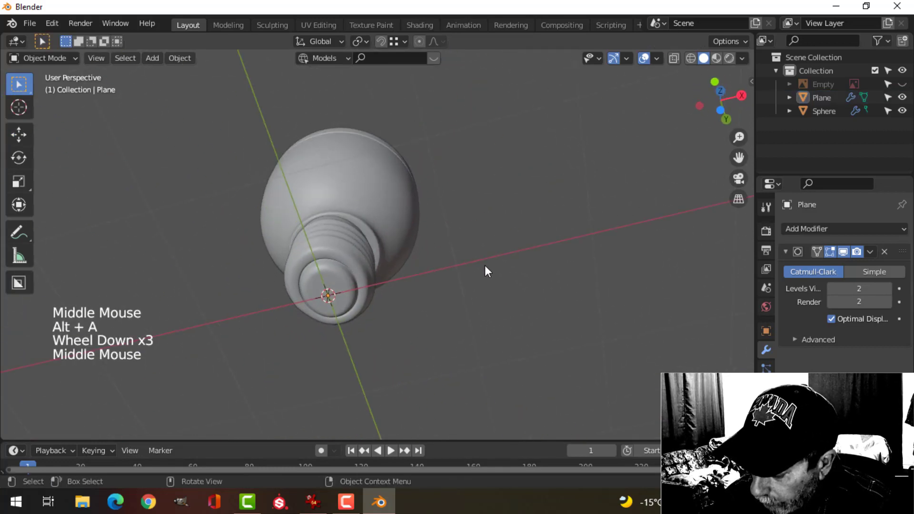
key(ctrl+KP_7)
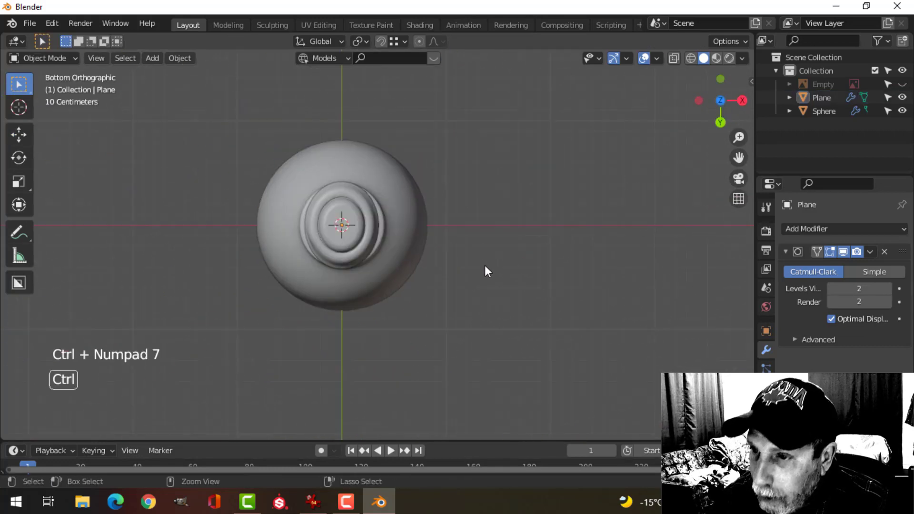
Step: Scale the whole threaded base mesh along Y to about 0.86 so its outline is circular from below
scroll(381, 241, up, 2)
click(398, 225)
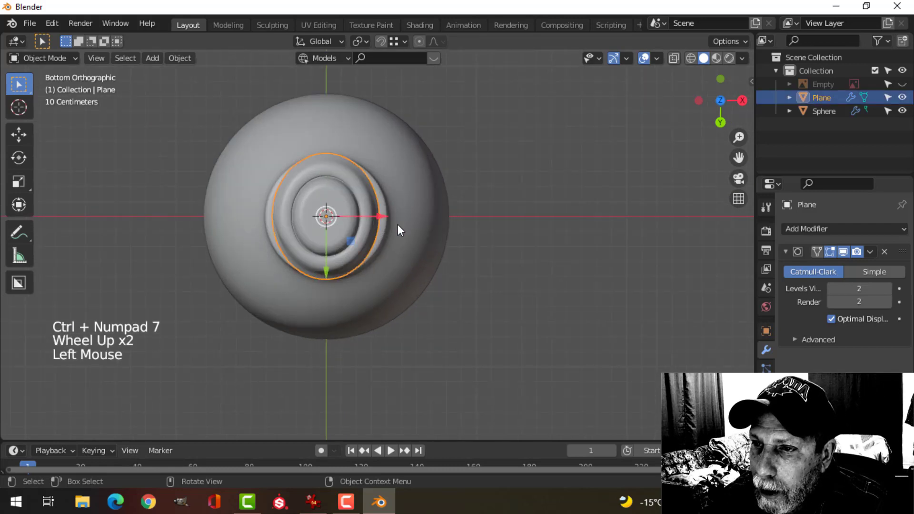
key(Tab)
key(a)
shift+middle_drag(398, 226, 425, 249)
key(s)
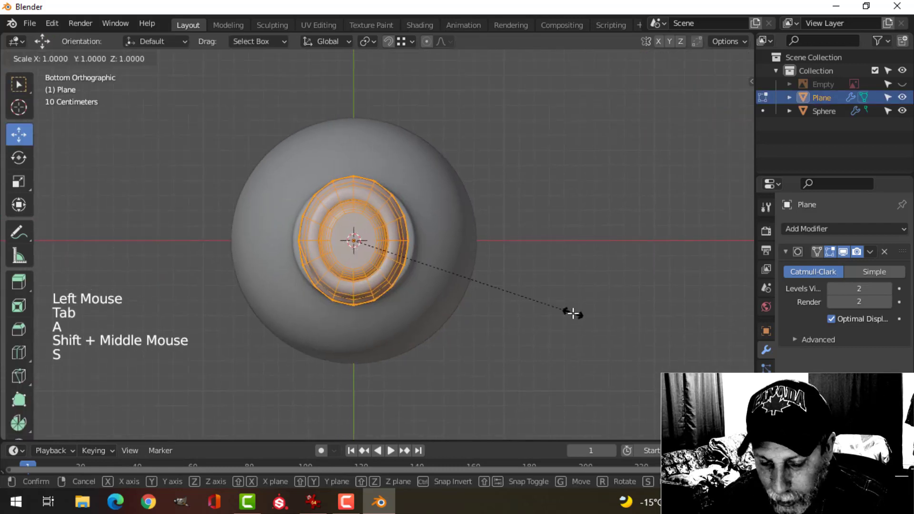
key(y)
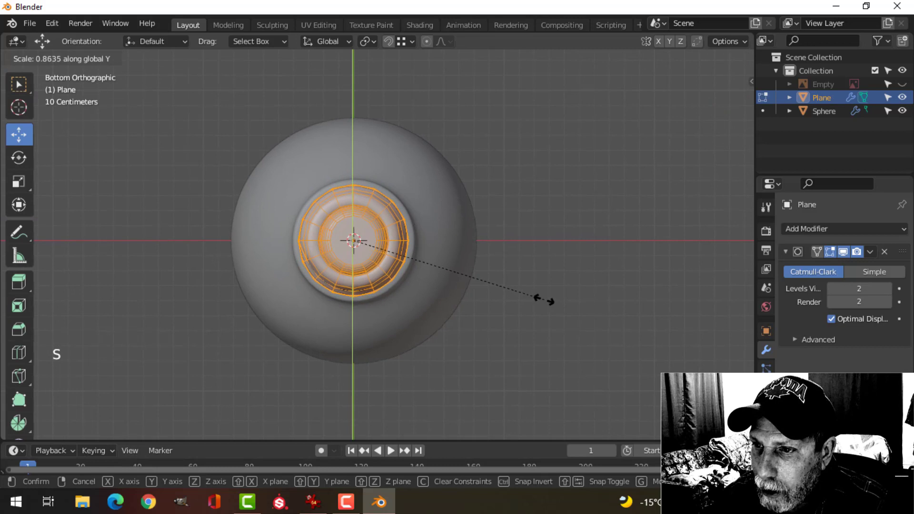
click(542, 301)
Step: Scale the threaded base uniformly by about 1.013 and nudge it slightly along X under the bulb body
key(s)
click(546, 299)
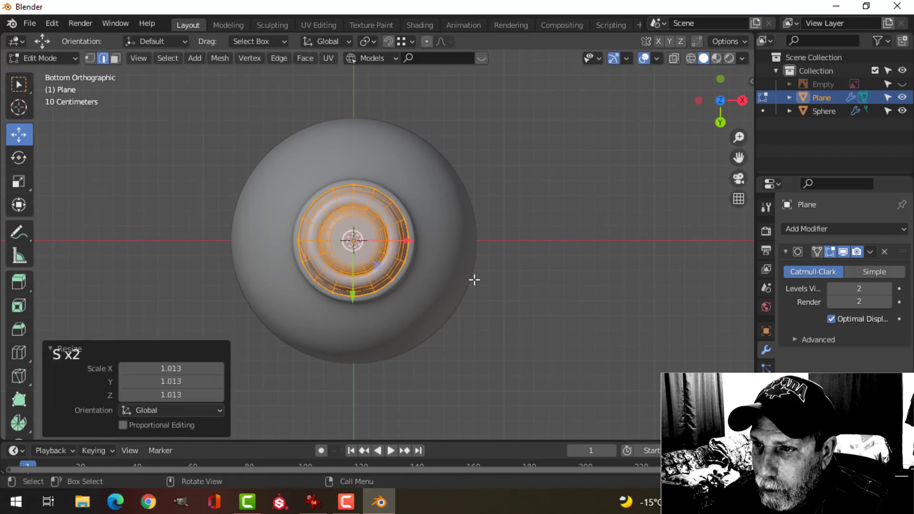
drag(408, 242, 413, 240)
key(Tab)
Step: Examine the bulb's threaded base, body and cap from several angles
middle_drag(513, 207, 428, 353)
key(alt+a)
scroll(432, 278, down, 3)
scroll(414, 322, up, 2)
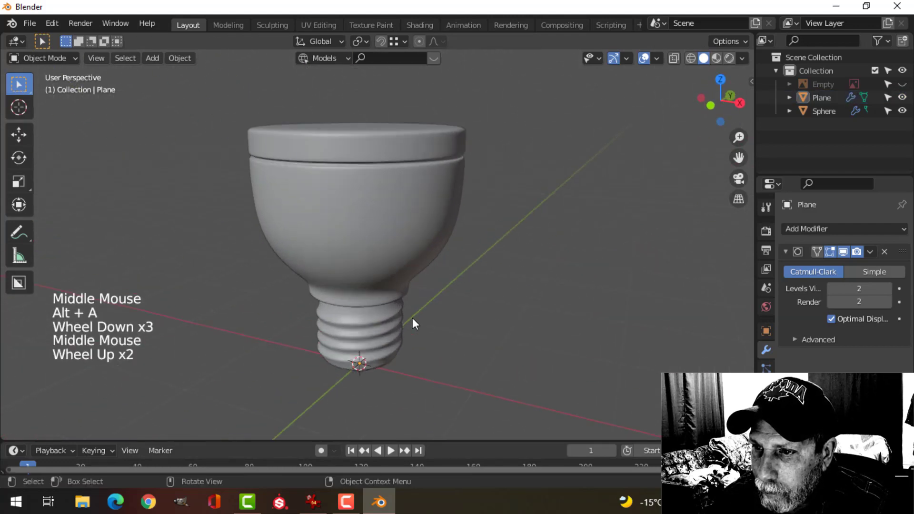
scroll(412, 318, up, 1)
scroll(412, 285, down, 1)
mouse_move(412, 270)
middle_down()
mouse_move(441, 129)
mouse_move(429, 272)
middle_up()
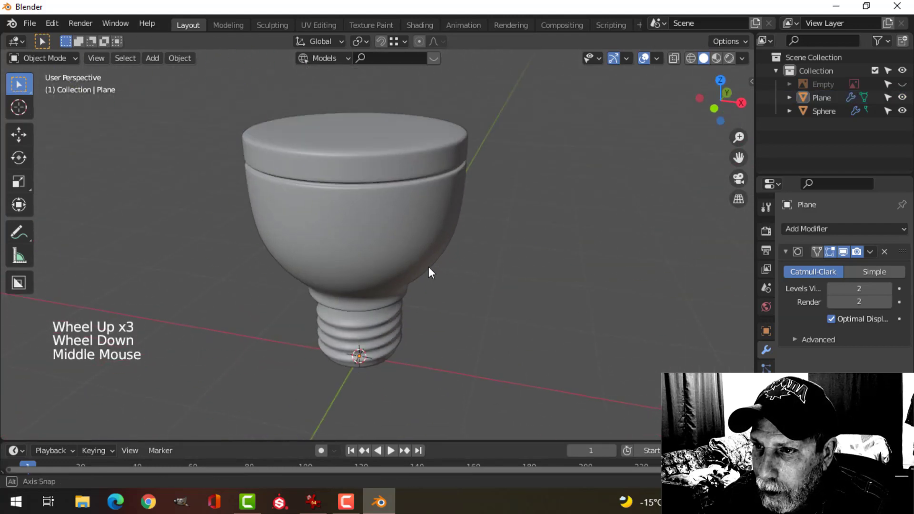
scroll(429, 272, down, 3)
scroll(383, 247, up, 1)
shift+middle_drag(384, 247, 395, 278)
middle_drag(395, 279, 408, 310)
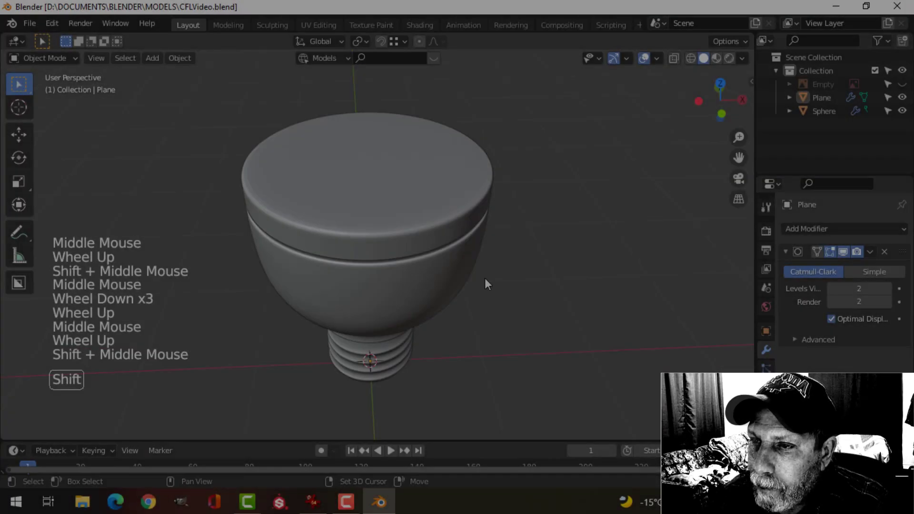
middle_drag(485, 279, 507, 273)
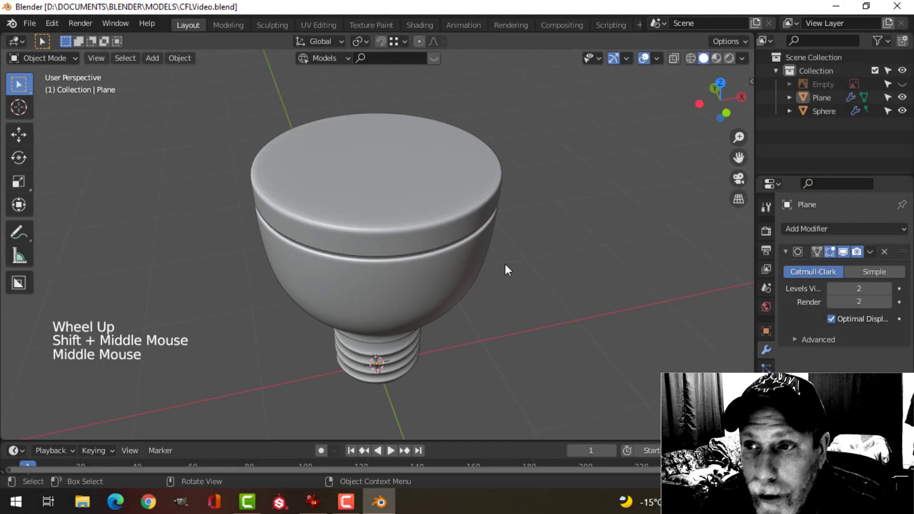
Step: Duplicate the flat top face of the bulb body and raise the copy about 0.12 m along Z
scroll(434, 287, down, 2)
middle_drag(434, 286, 440, 262)
click(431, 219)
key(Tab)
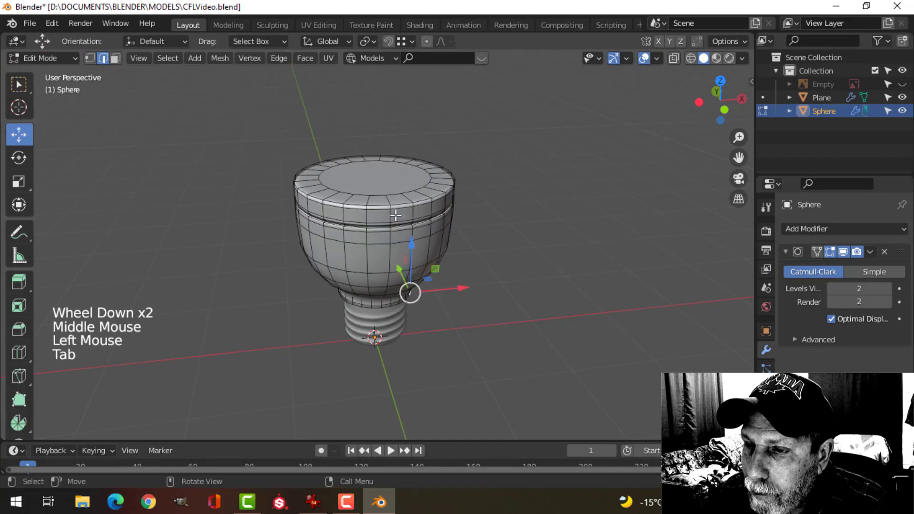
shift+middle_drag(430, 219, 408, 234)
scroll(448, 235, up, 2)
key(alt+a)
key(3)
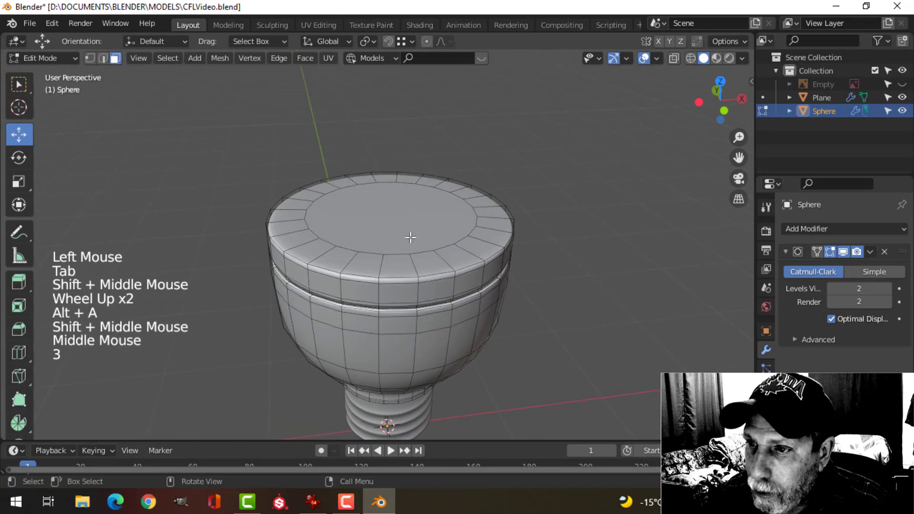
click(402, 226)
middle_drag(550, 261, 482, 249)
key(shift+d)
click(354, 126)
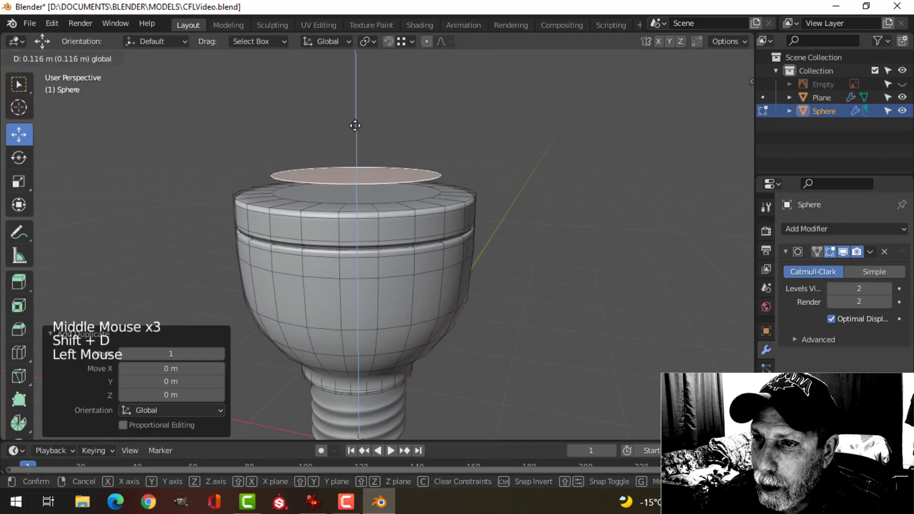
Step: Separate the duplicated face from the bulb body into its own object
key(p)
click(503, 173)
key(Tab)
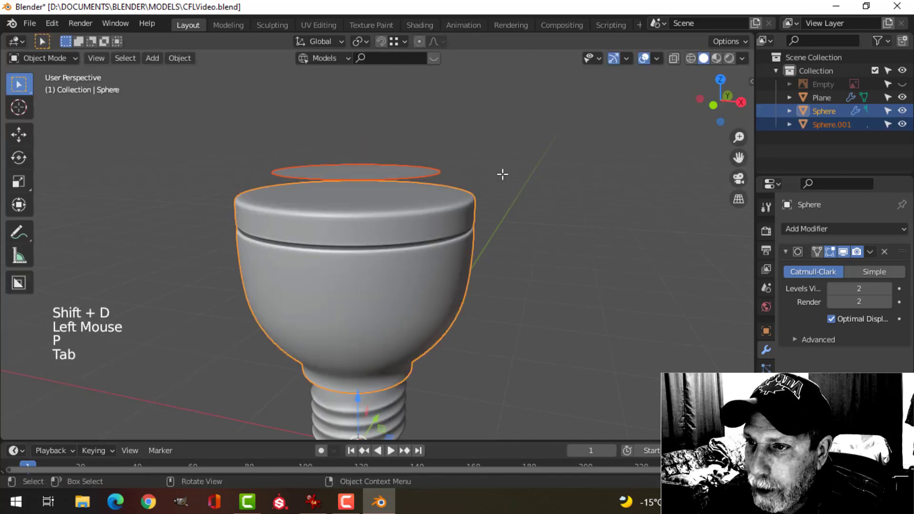
Step: Scale the separated disc's mesh down to about 0.386
click(387, 172)
key(Tab)
key(a)
middle_drag(467, 187, 481, 233)
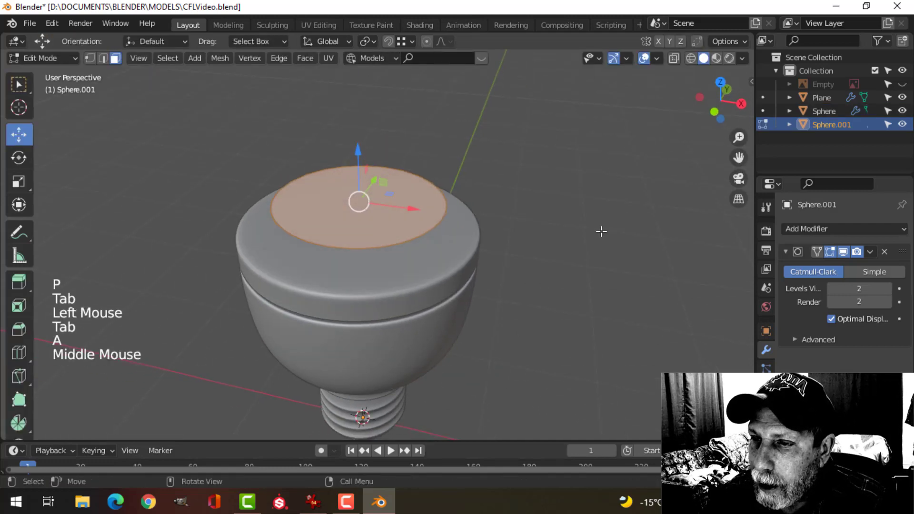
key(s)
click(447, 235)
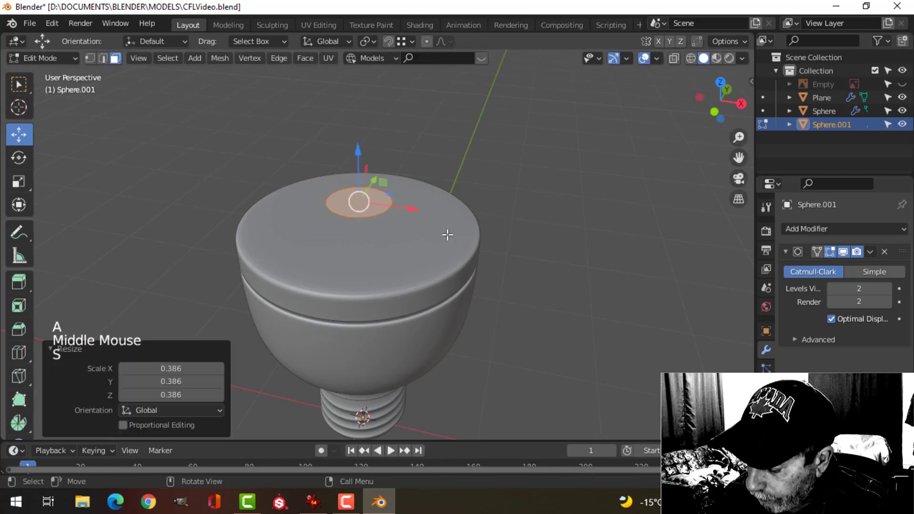
Step: Show the reference image and, in front view, move the disc about -0.47 m in X and -0.09 m in Z onto the left tube's collar
key(KP_1)
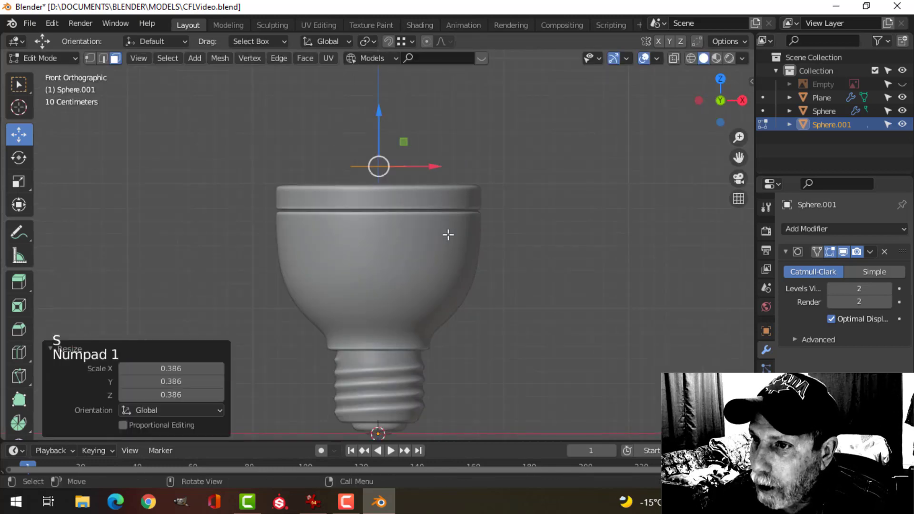
click(902, 84)
scroll(466, 156, up, 2)
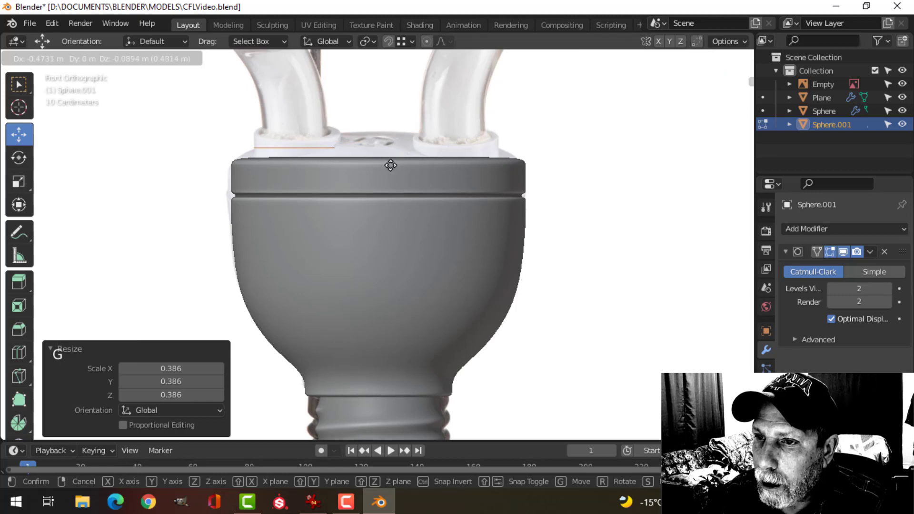
click(390, 166)
Step: Scale the disc by about 1.031 and raise it about 0.112 m along Z to the left collar's upper edge
key(s)
click(396, 164)
middle_drag(396, 164, 391, 191)
shift+middle_drag(324, 202, 377, 180)
key(KP_1)
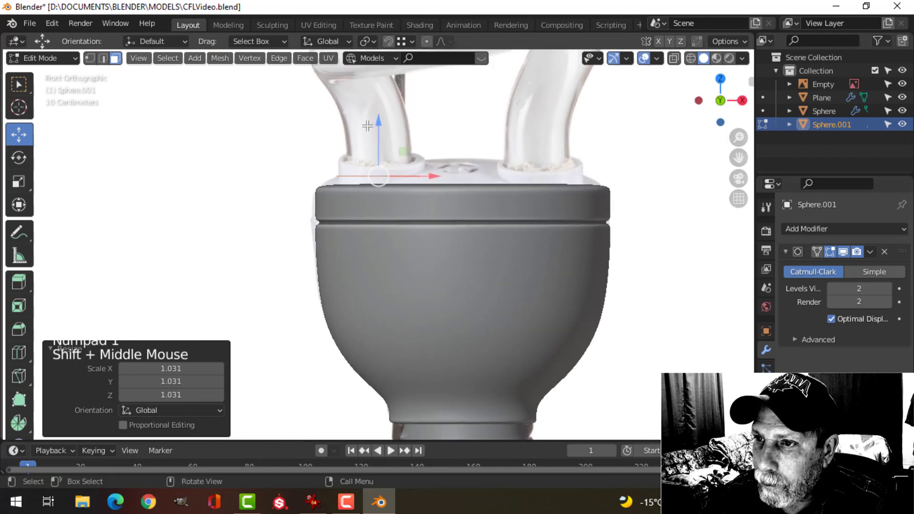
click(372, 121)
drag(372, 121, 373, 102)
shift+middle_drag(418, 185, 414, 158)
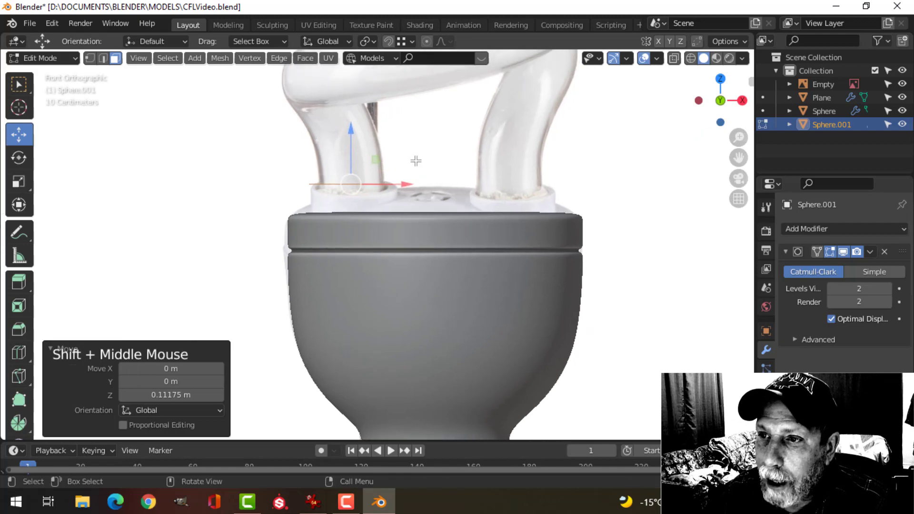
Step: Extrude the disc down into the bulb's cap to form a collar and remove its subdivision modifier
scroll(407, 173, down, 4)
scroll(393, 201, up, 4)
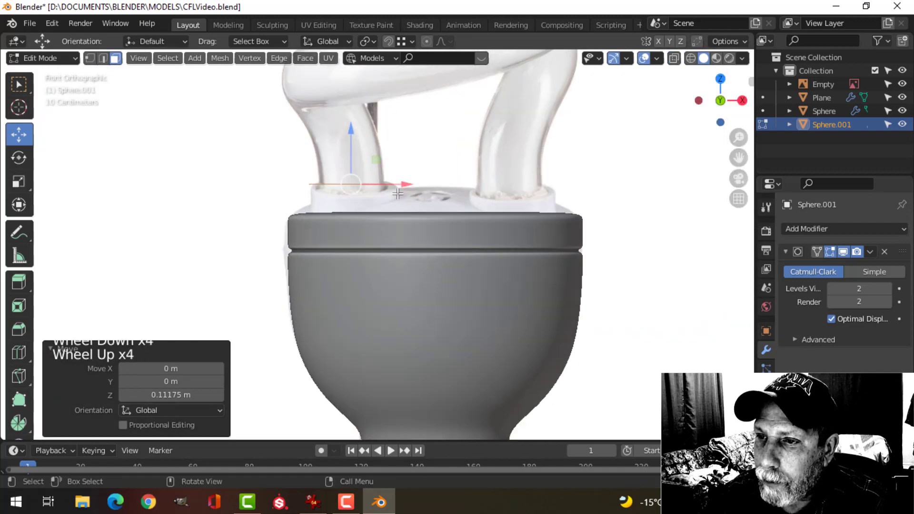
key(e)
click(354, 145)
drag(354, 145, 354, 171)
click(883, 252)
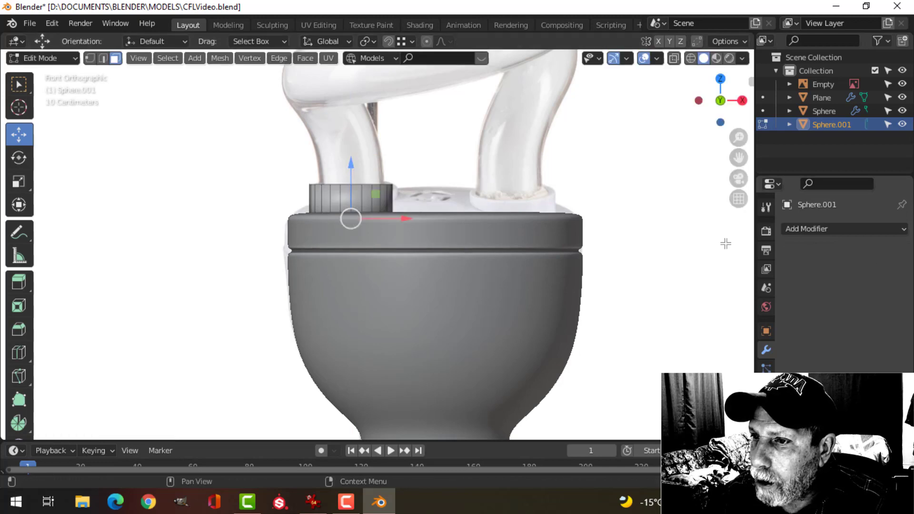
Step: Isolate the extruded collar in local view
middle_drag(469, 223, 435, 234)
key(a)
key(Tab)
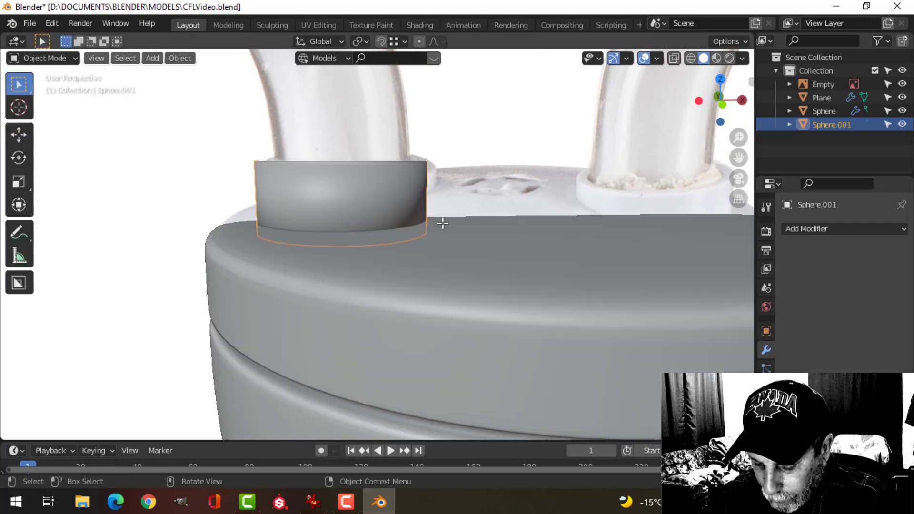
key(slash)
middle_drag(444, 227, 477, 280)
Step: Delete the collar's bottom and top faces to leave an open ring
key(Tab)
key(alt+a)
key(3)
click(380, 284)
key(x)
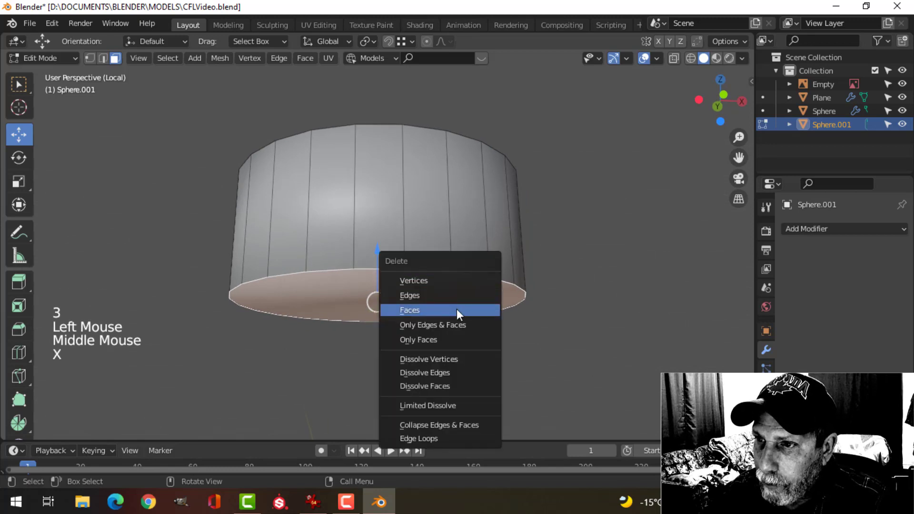
click(456, 309)
middle_drag(456, 310, 428, 260)
click(455, 223)
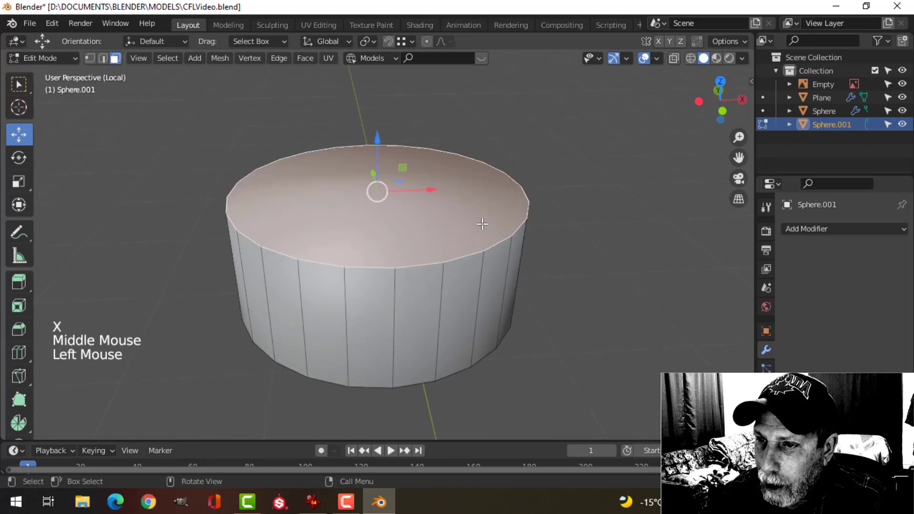
key(x)
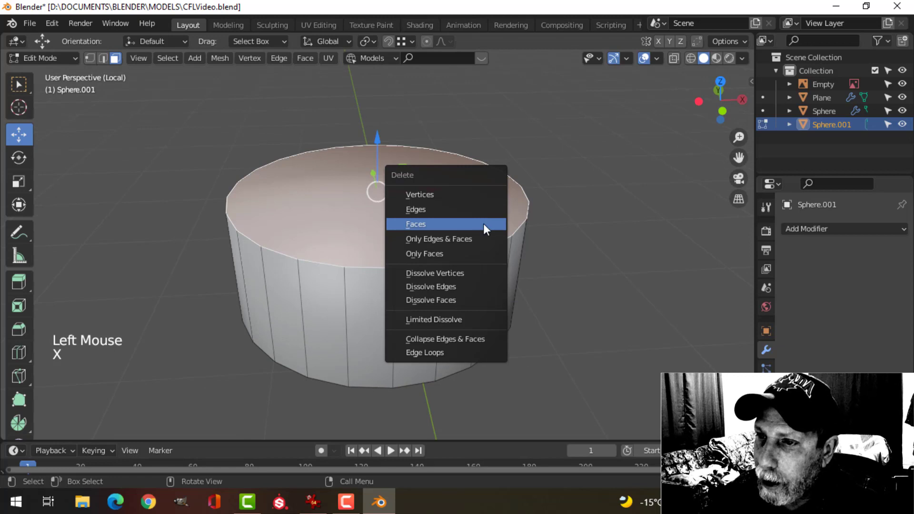
click(483, 224)
Step: Extrude all of the ring's faces and offset them inward with Shrink/Fatten to give the wall thickness
key(a)
middle_drag(526, 257, 573, 256)
key(e)
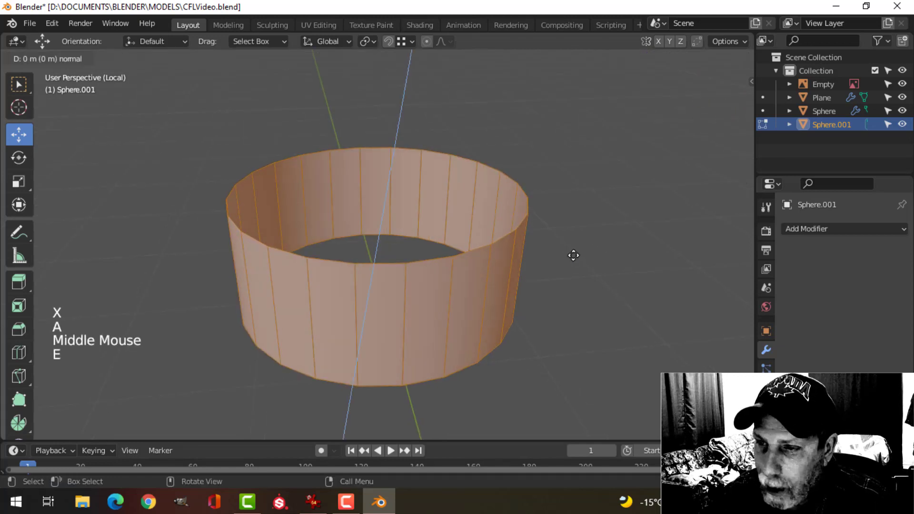
key(alt+s)
key(shift)
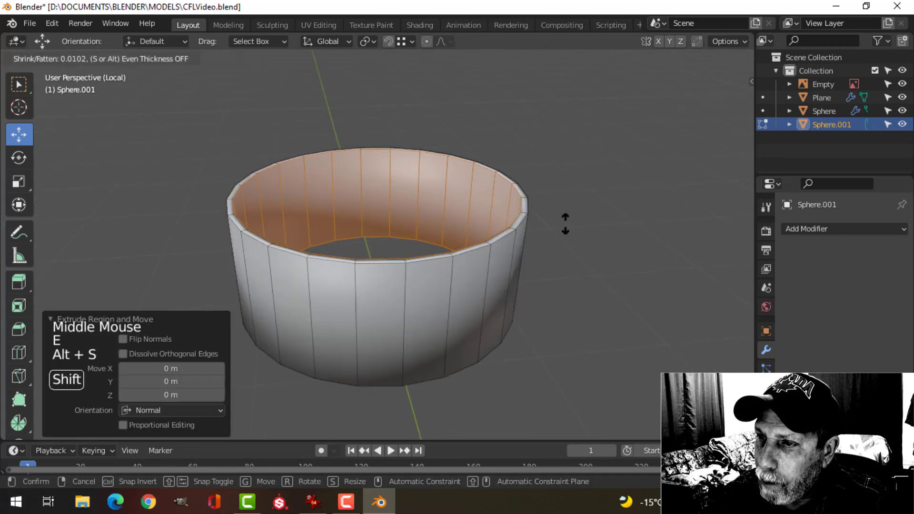
click(534, 120)
Step: Bevel the outer and inner edge loops of the ring's upper rim by about 0.0075 m
key(alt+a)
middle_drag(520, 257, 510, 231)
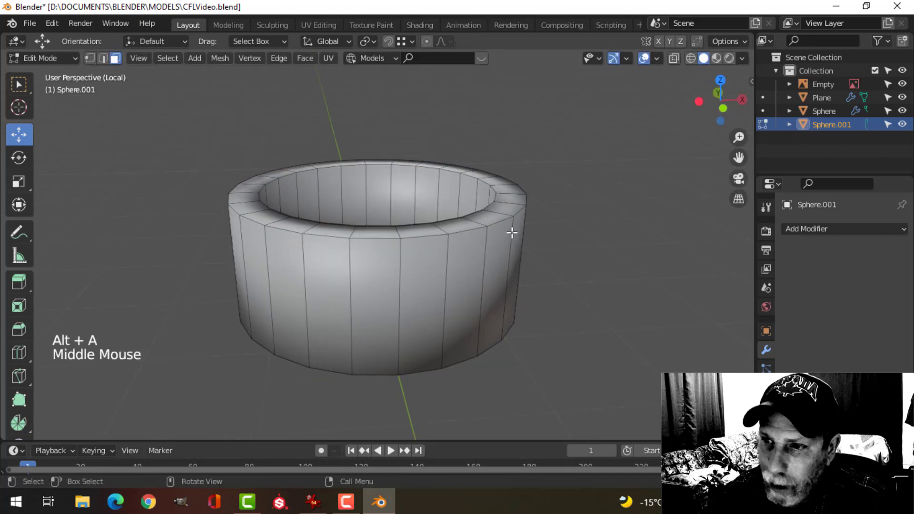
key(2)
alt+shift+click(435, 234)
alt+shift+click(428, 224)
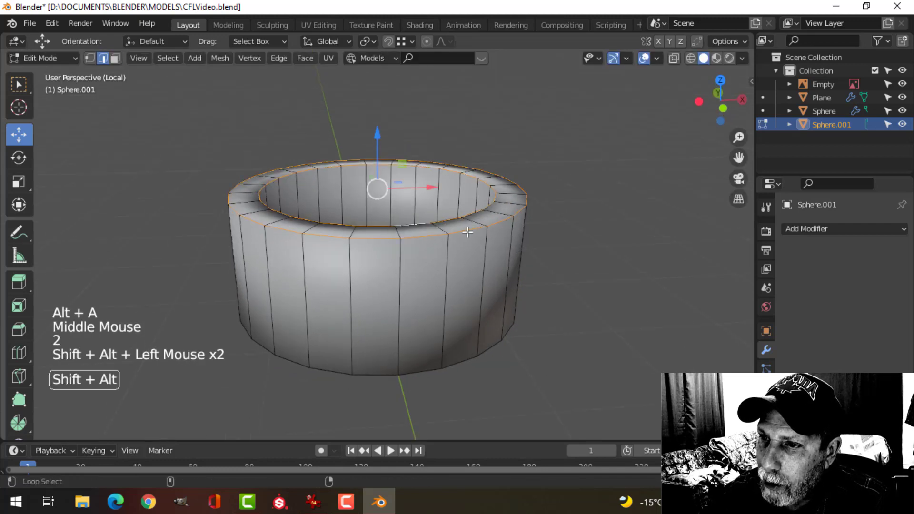
key(ctrl+b)
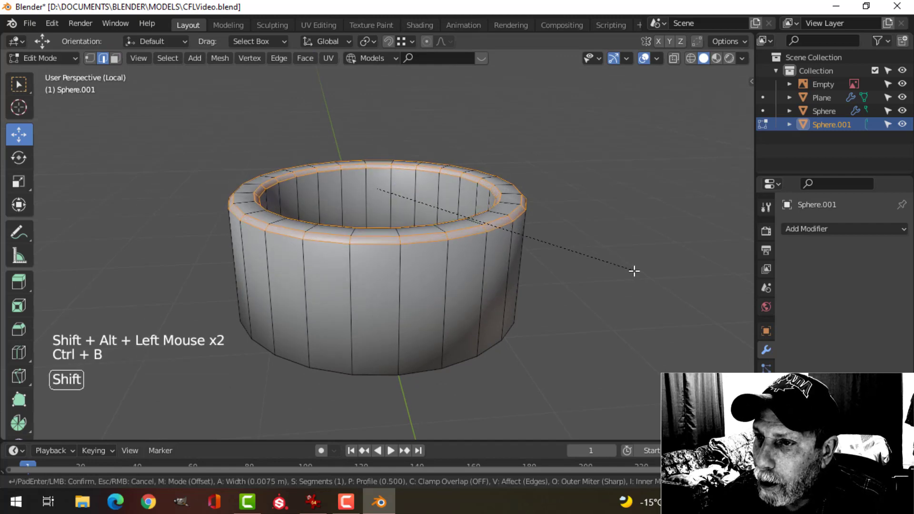
shift+scroll(638, 272, up, 1)
click(638, 272)
Step: Add level 2 subdivision to the collar ring and set its viewport level to 1
key(Tab)
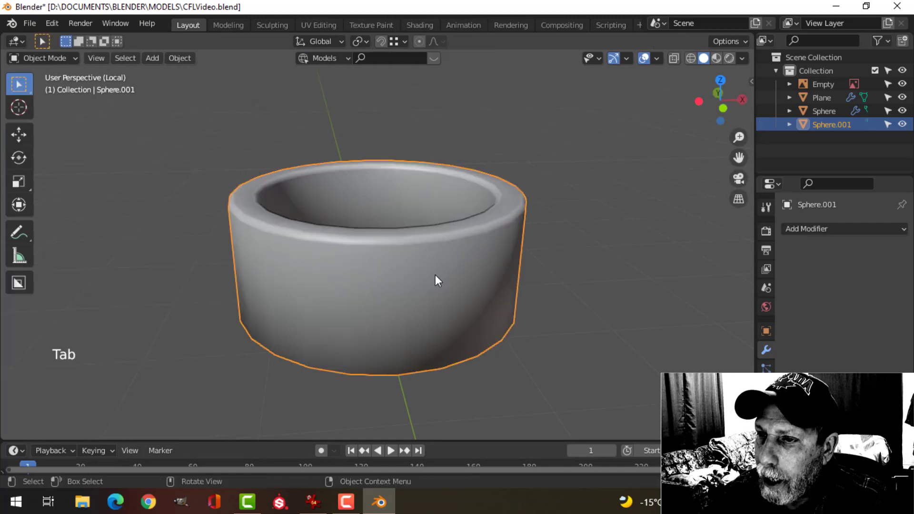
key(ctrl+2)
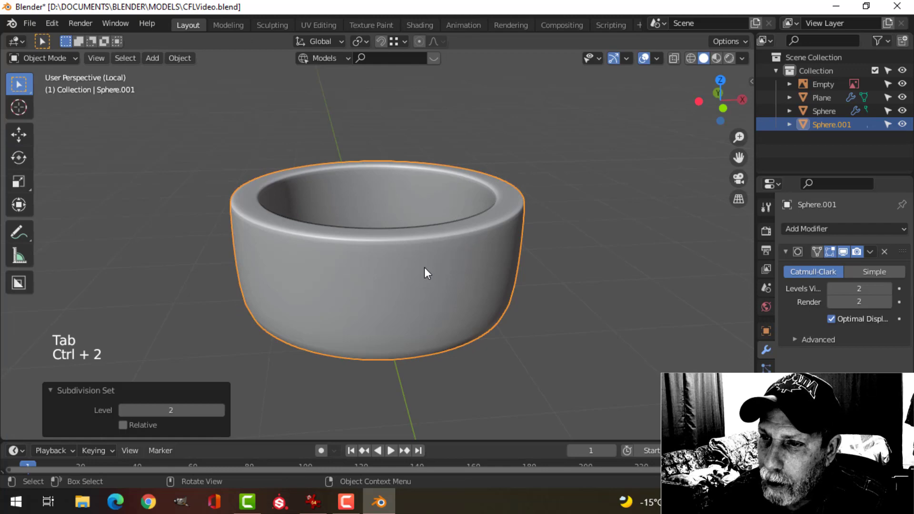
middle_drag(424, 267, 430, 239)
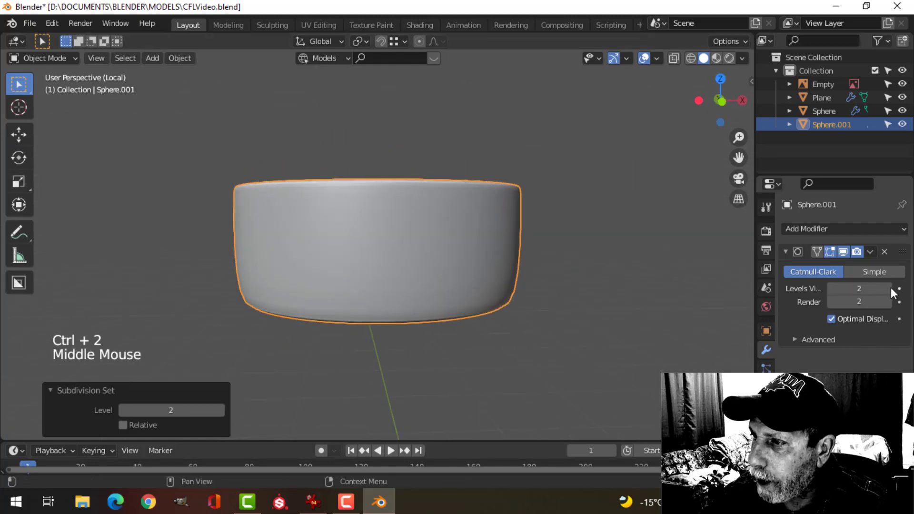
click(831, 288)
Step: Delete the loop of faces on the ring's underside and exit local view
middle_drag(481, 285, 428, 236)
key(Tab)
key(alt+a)
key(3)
alt+shift+click(354, 205)
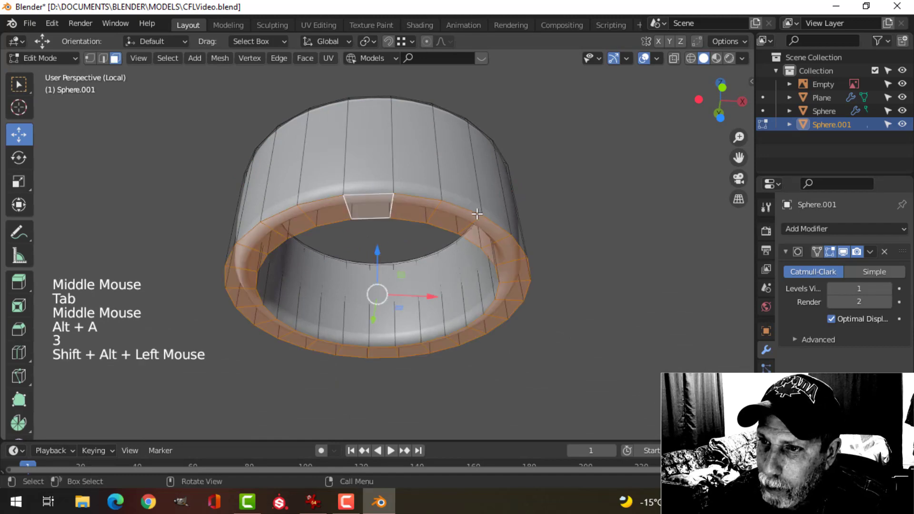
middle_drag(495, 214, 469, 303)
key(x)
click(436, 198)
key(Tab)
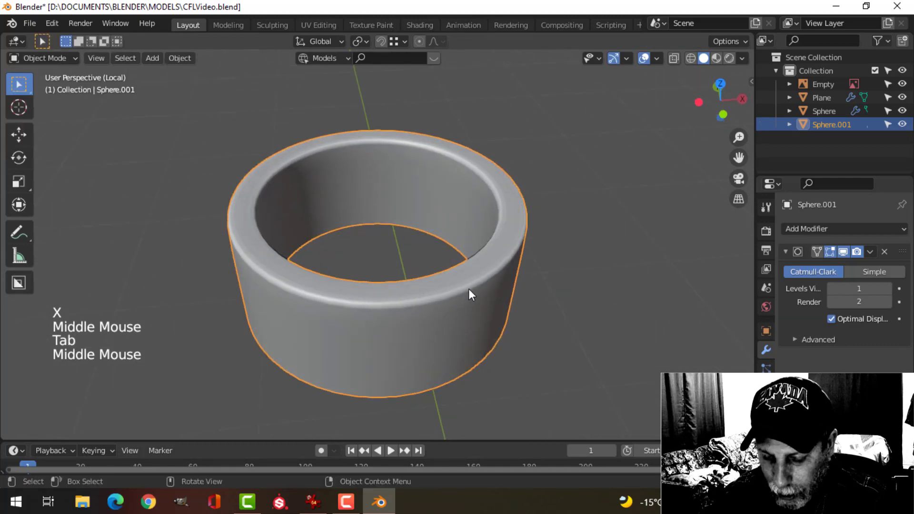
key(KP_Divide)
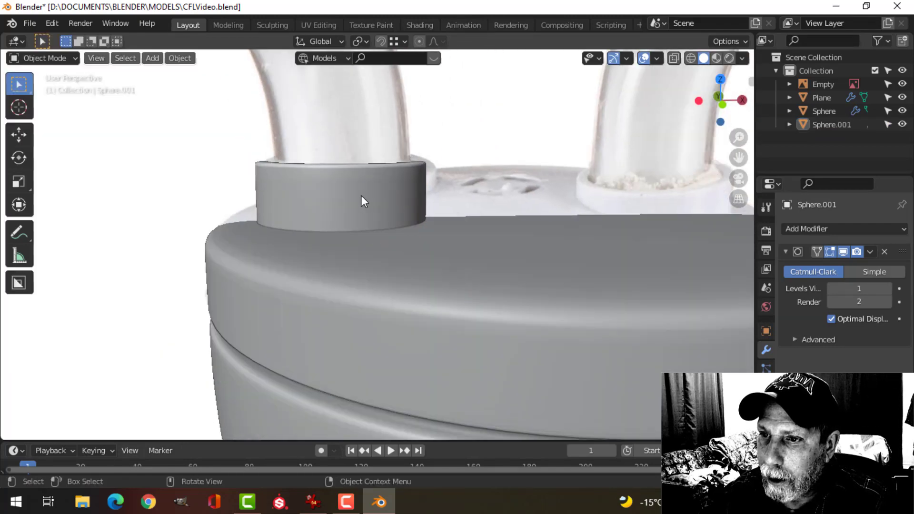
Step: Set the collar ring's origin to the 3D cursor at the bulb's central axis
middle_drag(363, 200, 280, 264)
scroll(429, 279, down, 2)
scroll(387, 276, down, 3)
middle_drag(367, 276, 394, 251)
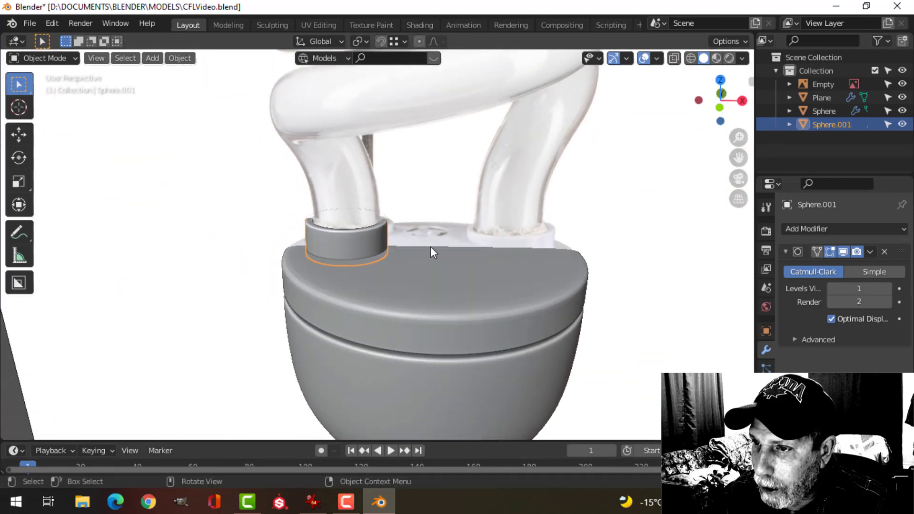
scroll(431, 246, down, 3)
shift+middle_drag(443, 314, 427, 219)
shift+middle_drag(327, 165, 332, 213)
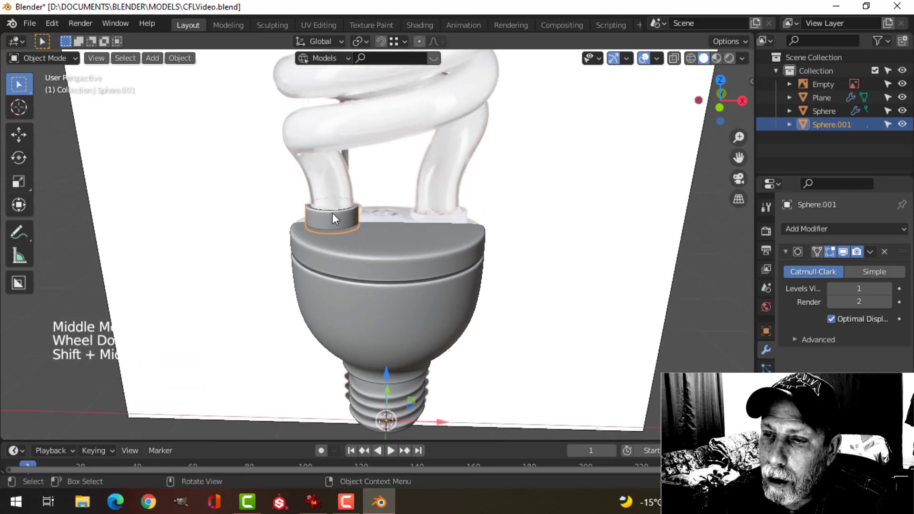
click(181, 57)
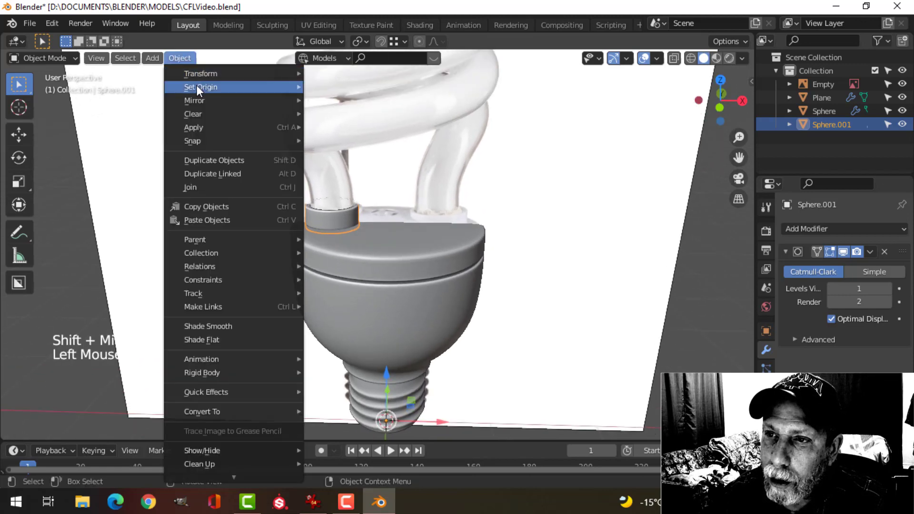
mouse_move(196, 86)
click(364, 115)
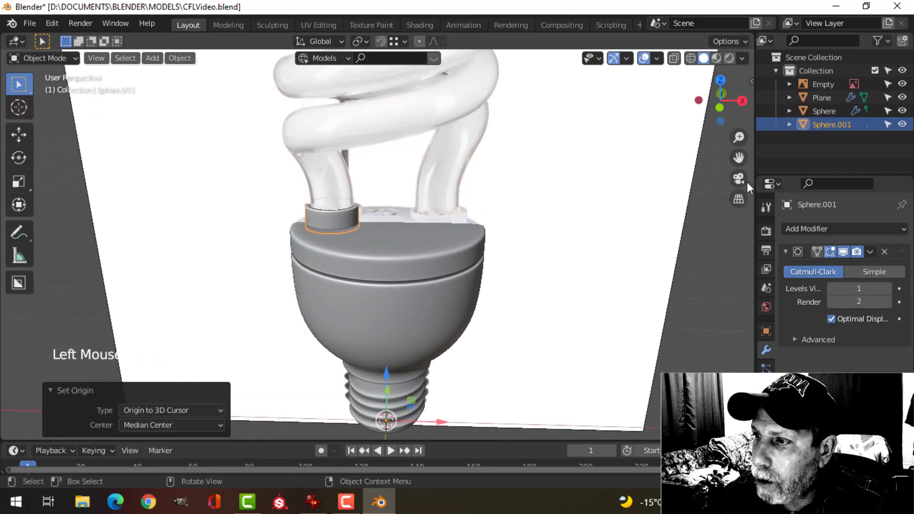
Step: Add a Mirror modifier to the collar ring to create the matching collar on the opposite side, and deselect everything
click(821, 229)
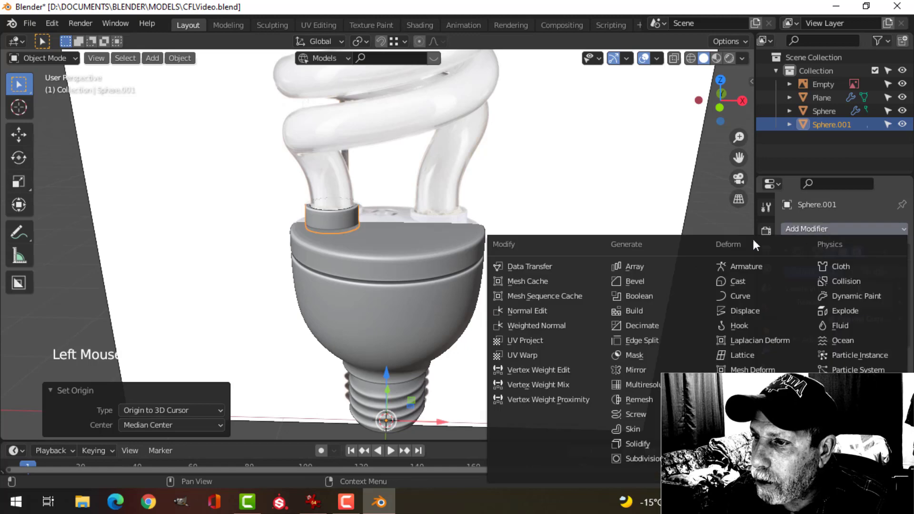
click(642, 368)
key(alt+a)
middle_drag(583, 247, 581, 219)
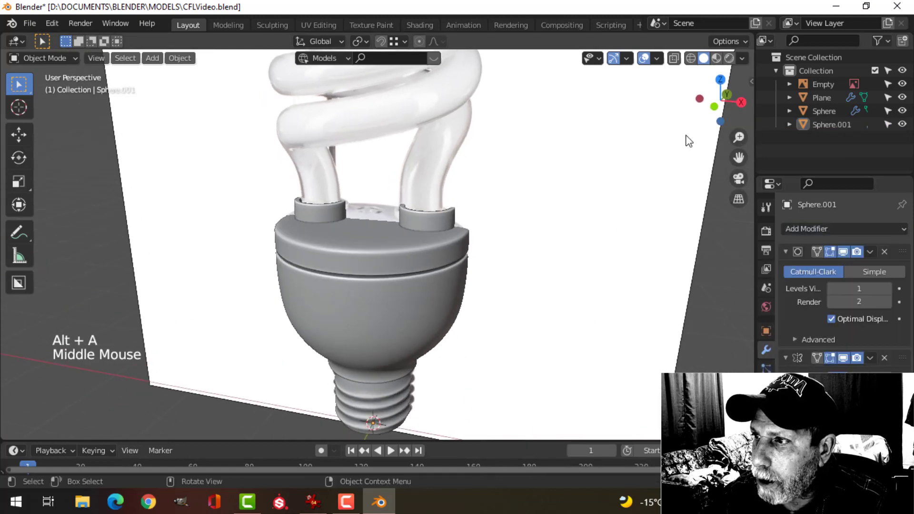
Step: Hide the reference image and save the file
click(902, 84)
middle_drag(464, 235, 490, 230)
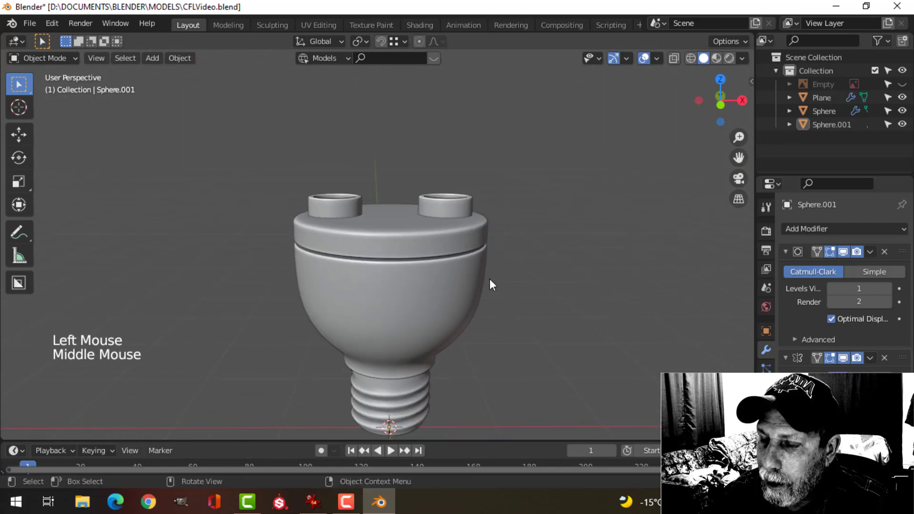
scroll(486, 286, down, 1)
middle_drag(482, 297, 433, 263)
key(ctrl+s)
Step: Add a Bezier circle at the 3D cursor and scale its points by about 0.273 in Edit Mode
scroll(467, 300, down, 2)
key(KP_1)
scroll(399, 261, up, 3)
scroll(411, 272, down, 2)
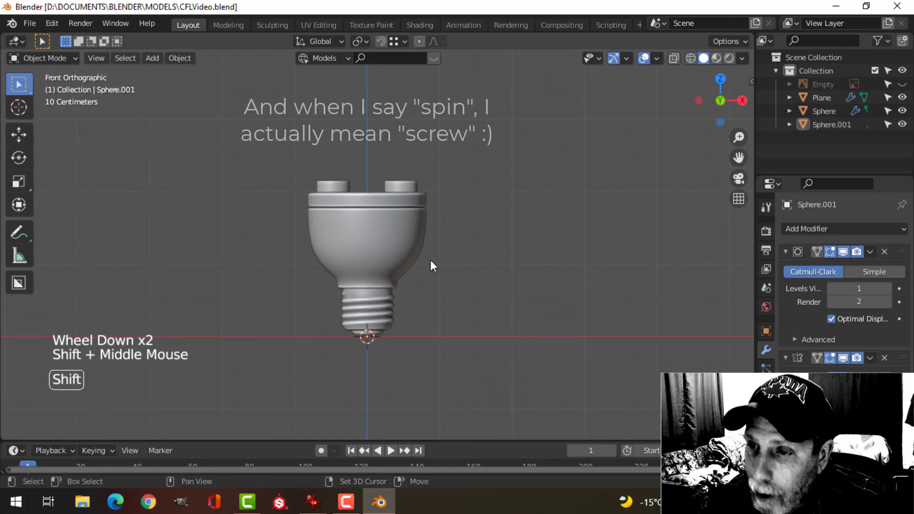
key(shift+a)
mouse_move(401, 201)
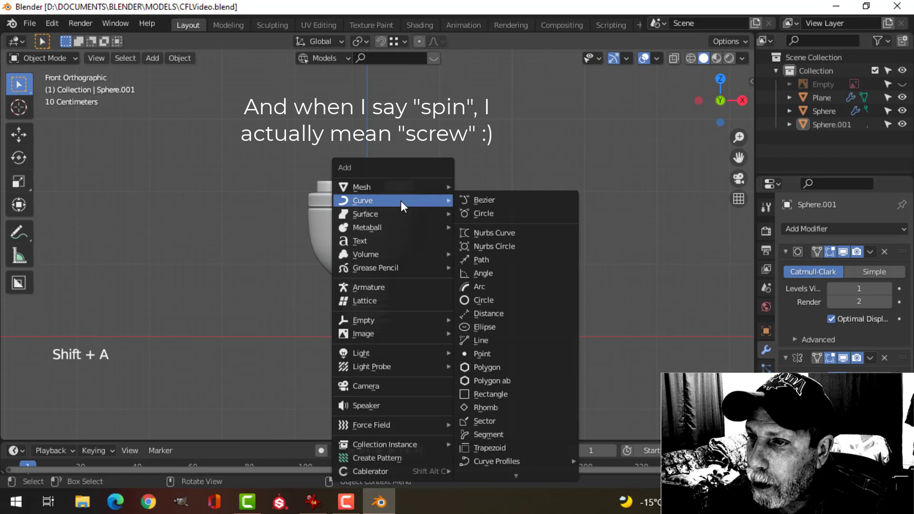
click(502, 213)
key(Tab)
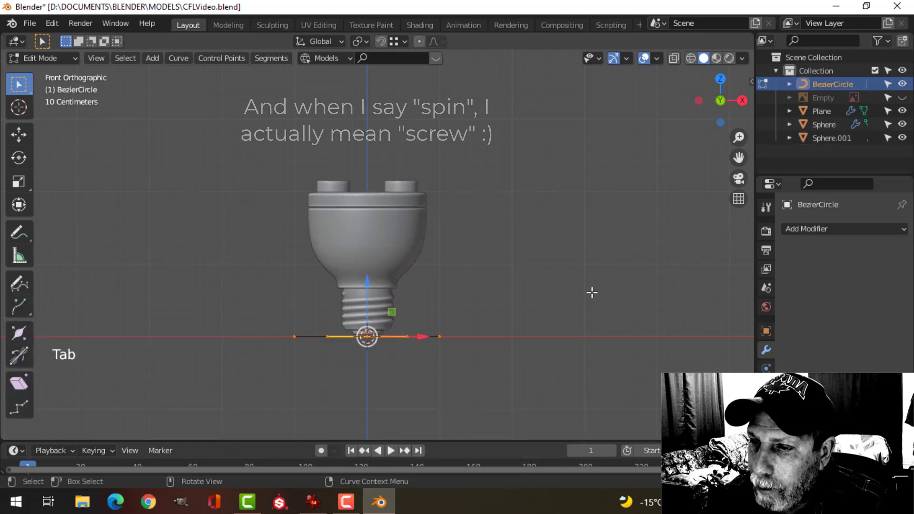
key(s)
click(428, 320)
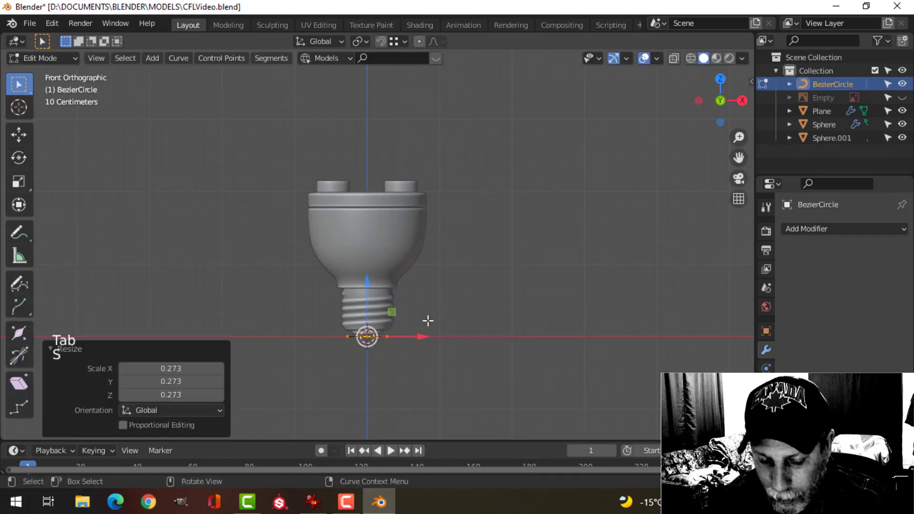
Step: Move the circle's points about -0.37 m in X and 2.2 m in Z to just above the left collar, and scale them by 0.77
key(g)
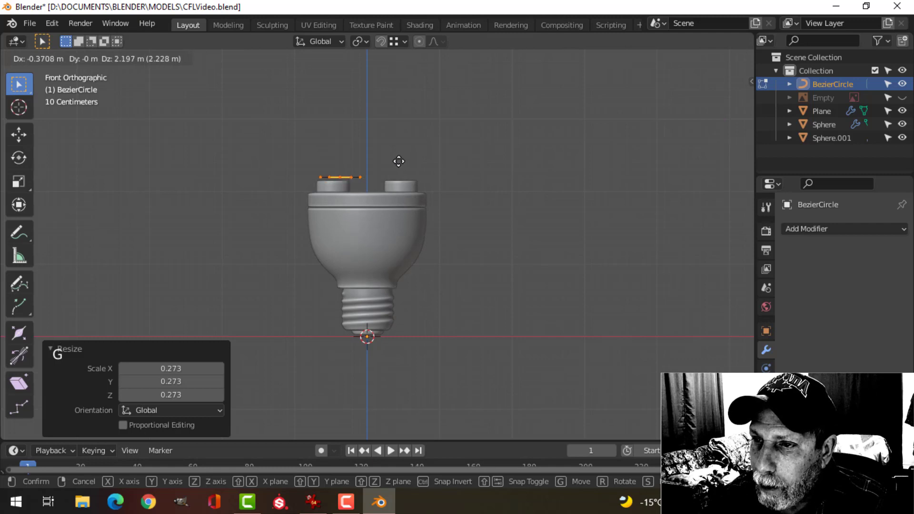
click(398, 162)
key(s)
click(431, 162)
Step: Rotate the circle 90° about Y so it stands upright, resize it by eye to fit the collar, and leave Edit Mode
scroll(409, 173, up, 3)
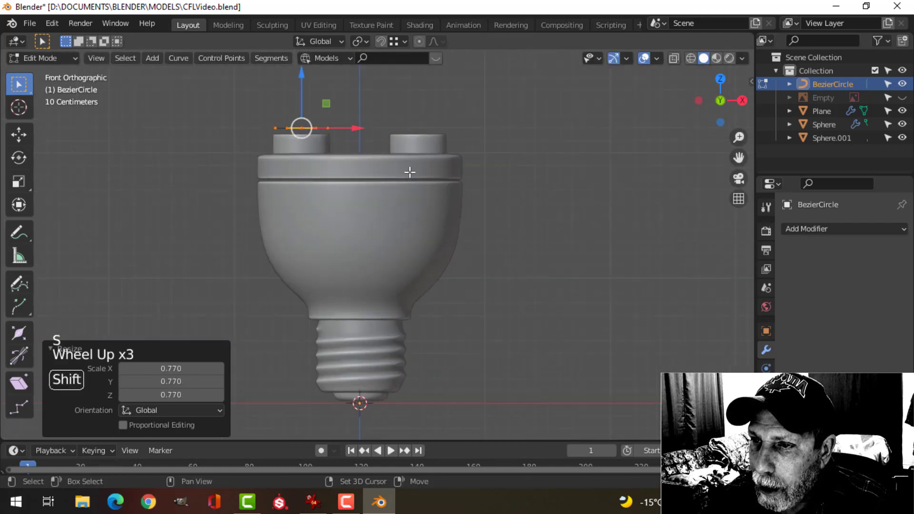
shift+middle_drag(409, 172, 432, 217)
text(r)
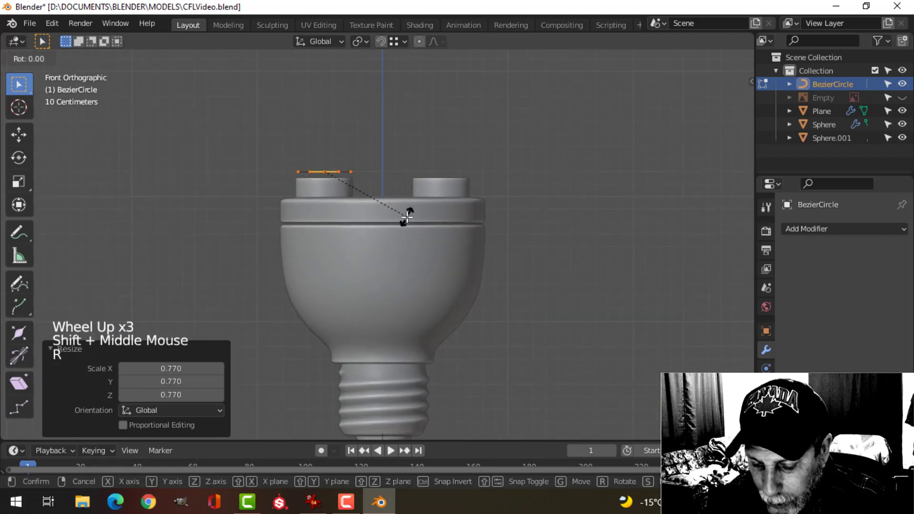
text(y90)
key(Return)
middle_drag(467, 205, 369, 241)
key(s)
click(392, 215)
mouse_move(314, 224)
middle_down()
mouse_move(402, 208)
mouse_move(394, 223)
mouse_move(310, 217)
middle_up()
scroll(427, 215, down, 1)
key(Tab)
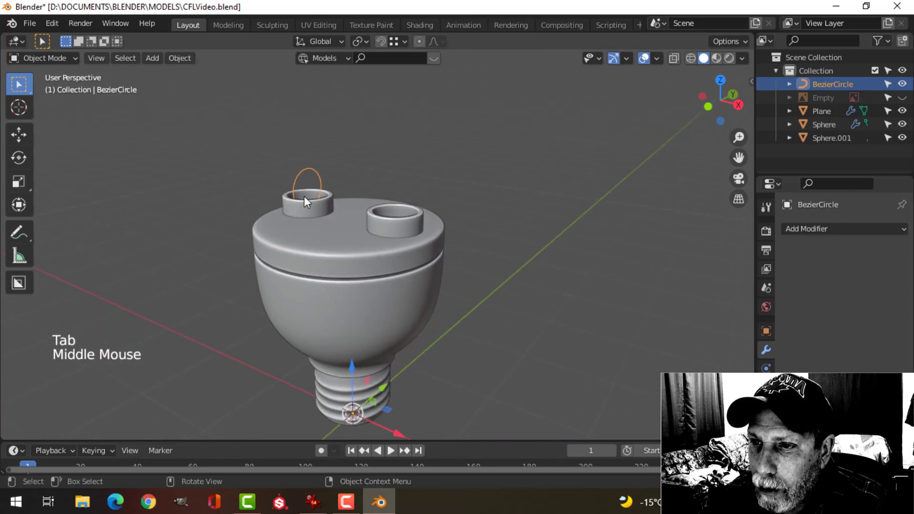
Step: Add a Screw modifier to the Bezier circle
click(798, 228)
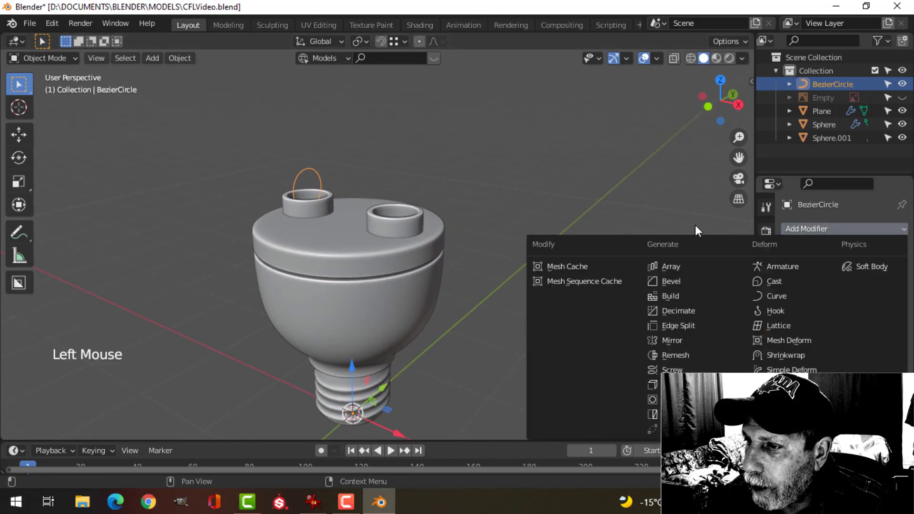
click(673, 365)
mouse_move(450, 230)
middle_down()
mouse_move(483, 239)
mouse_move(453, 241)
middle_up()
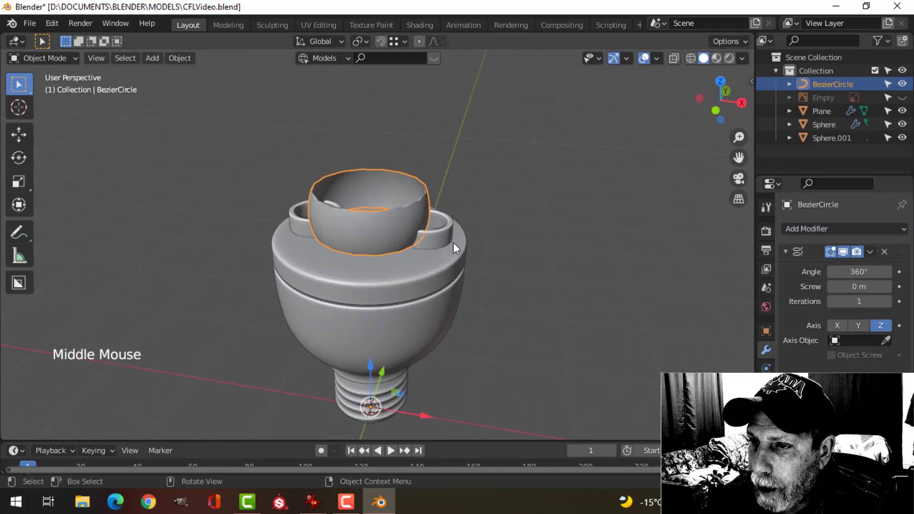
scroll(452, 240, up, 1)
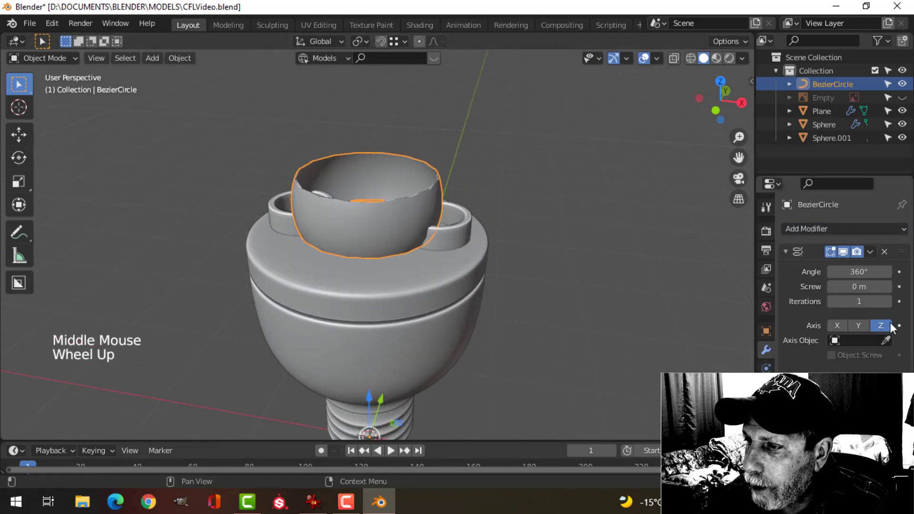
Step: Rotate all of the profile circle's points 90° about the global Z axis in Edit Mode
key(Tab)
key(a)
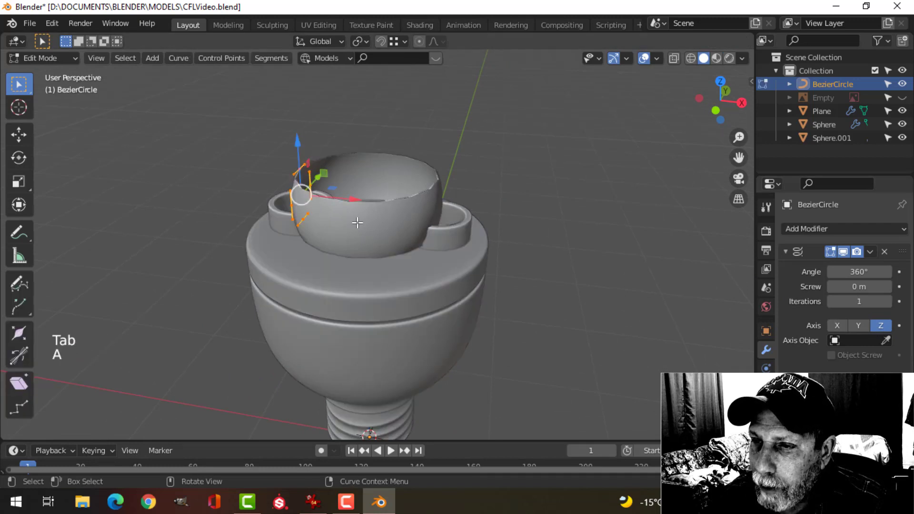
key(r)
key(z)
key(9)
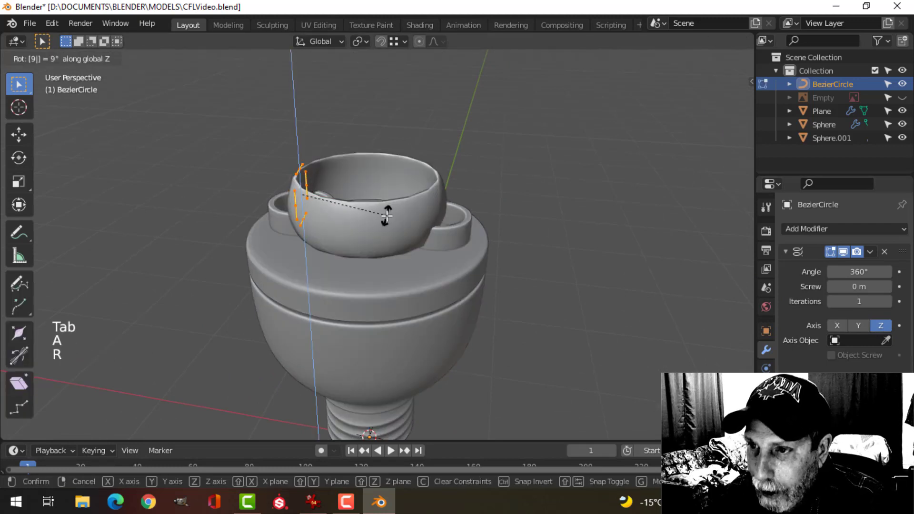
key(0)
key(Return)
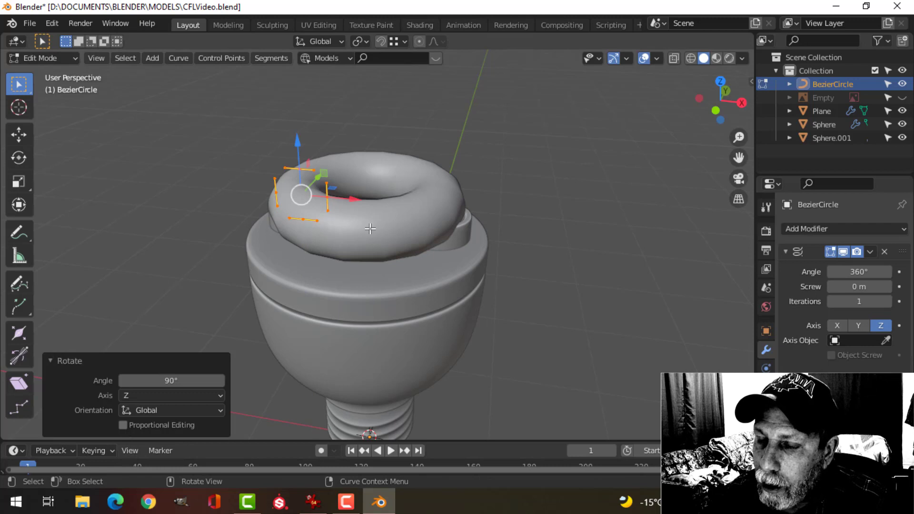
Step: Scale the profile circle by about 0.668 and move it about -0.086 m in X and 0.102 m in Z, above the left collar
middle_drag(370, 229, 441, 190)
key(s)
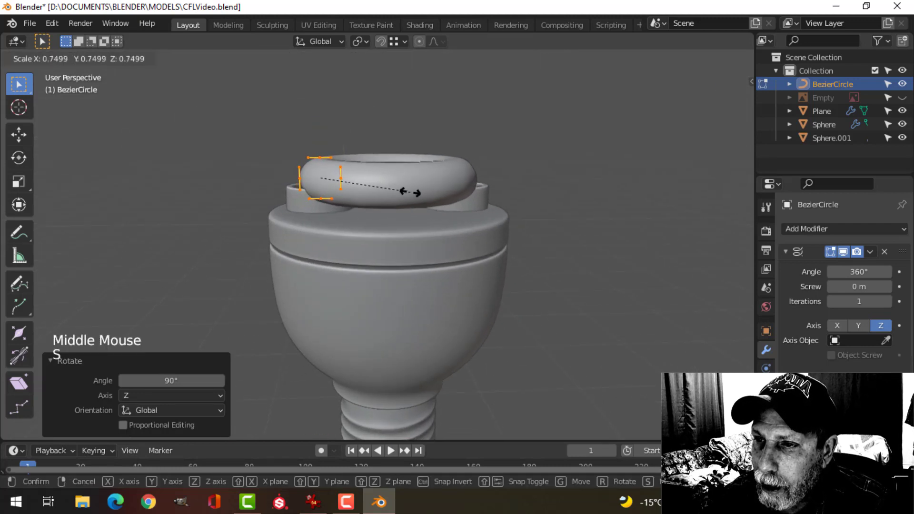
click(400, 189)
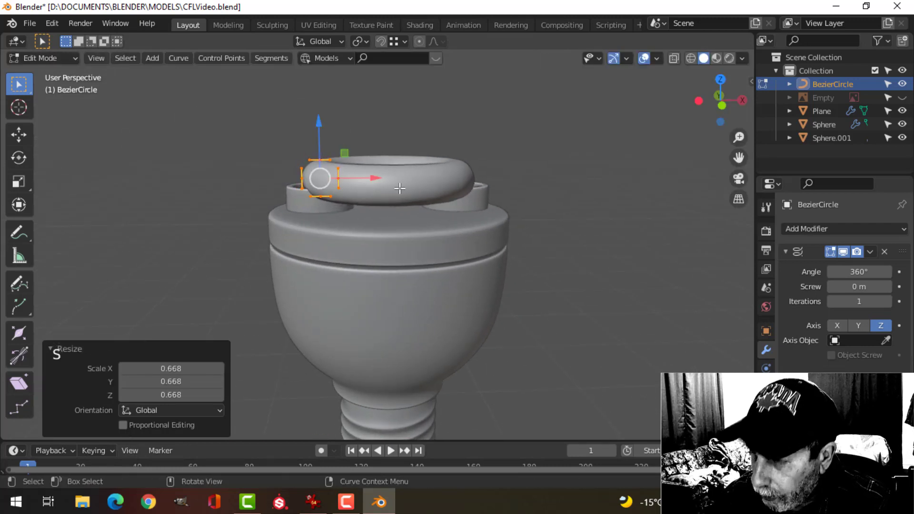
key(KP_1)
key(g)
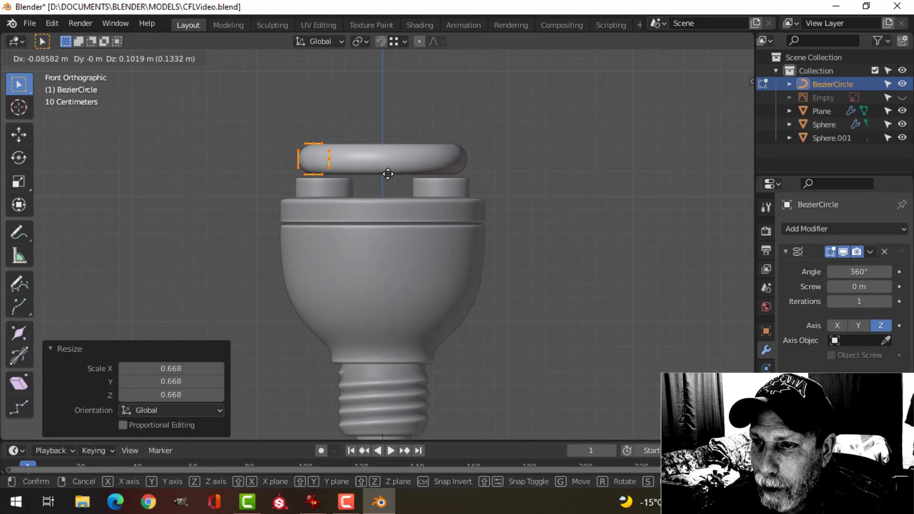
click(388, 174)
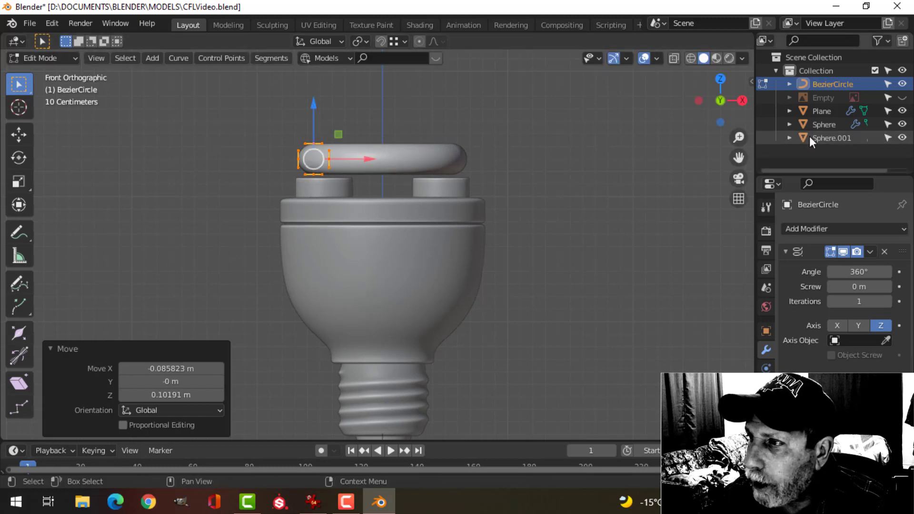
Step: Show the reference image and raise the profile circle about 0.476 m in Z towards the lowest coil
click(902, 97)
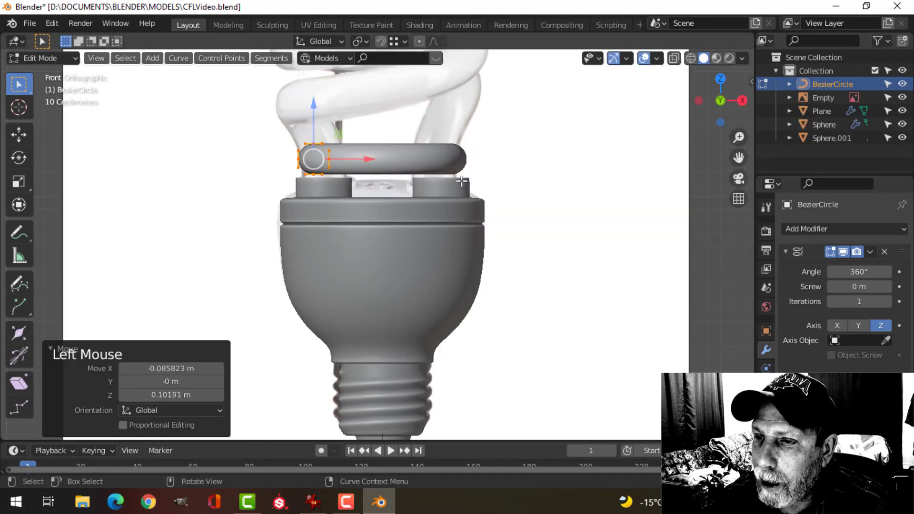
scroll(461, 181, down, 1)
drag(337, 129, 322, 79)
shift+middle_drag(452, 125, 442, 161)
Step: Scale the profile circle by about 1.177 and shift it about -0.116 m in X to match the tube's outer edge
key(s)
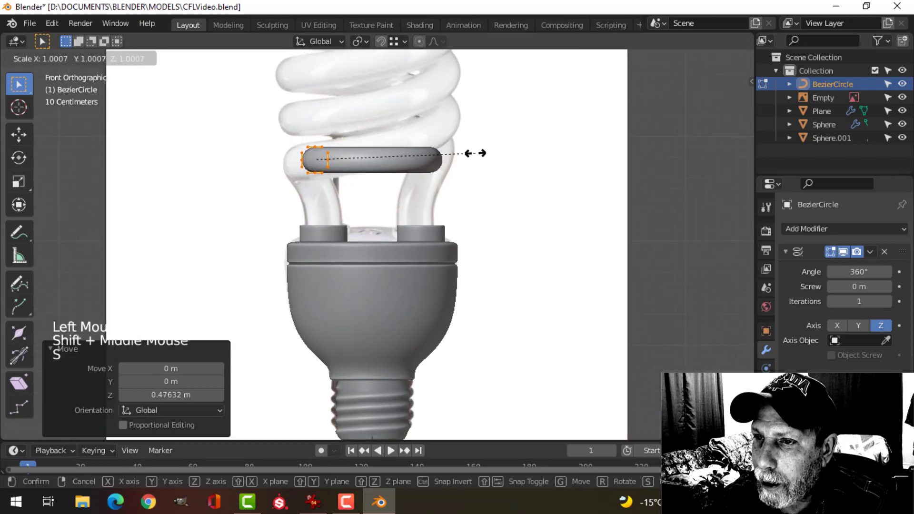
click(503, 151)
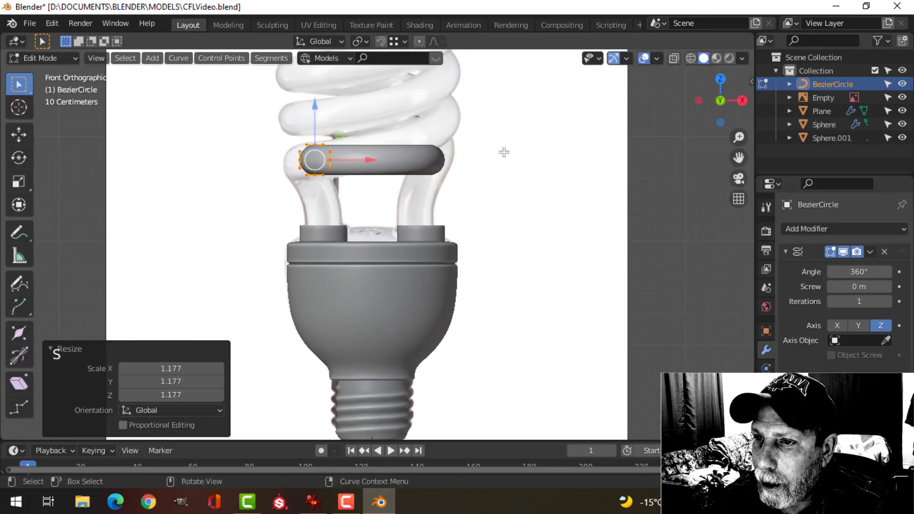
key(g)
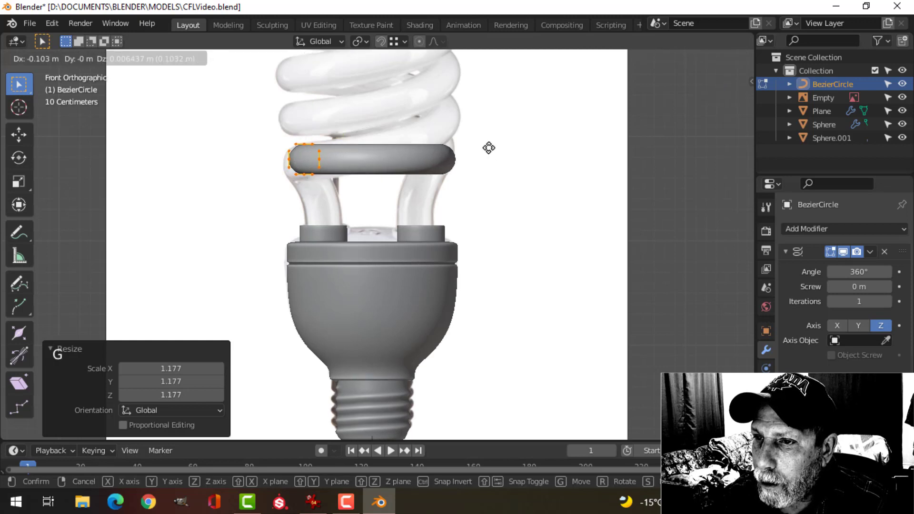
click(486, 147)
Step: Set the Screw modifier's screw offset to 0.86 m to match the pitch of the reference coils
scroll(469, 157, down, 1)
shift+middle_drag(470, 157, 547, 224)
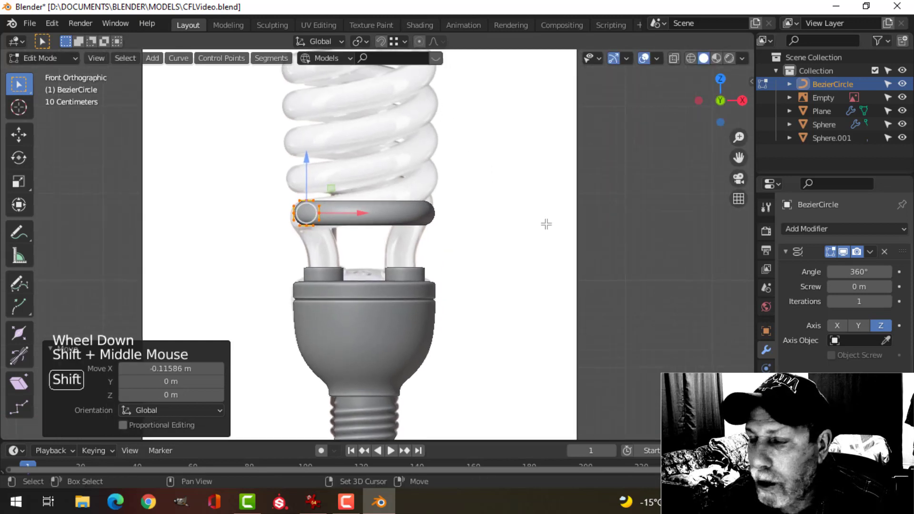
scroll(425, 229, down, 1)
shift+middle_drag(453, 217, 437, 236)
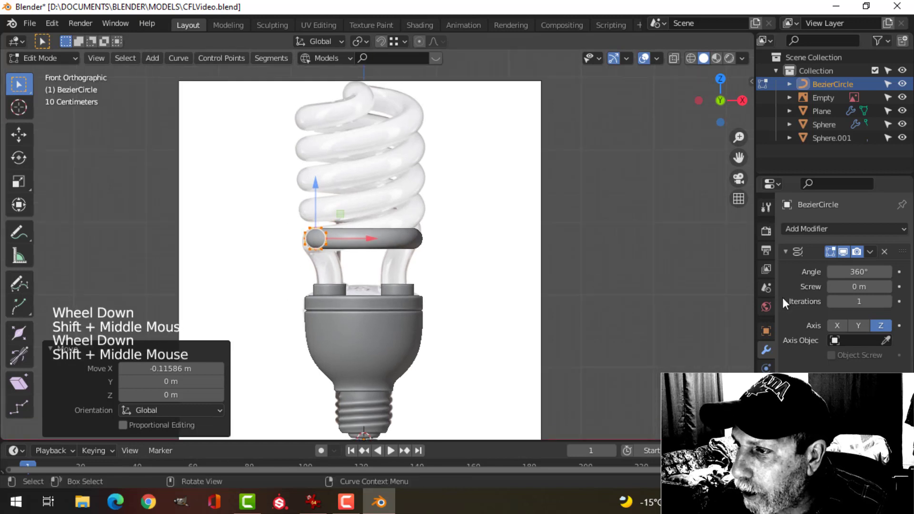
shift+click(853, 287)
shift+drag(854, 287, 892, 286)
Step: Move the profile circle about 0.015 m in X and -0.077 m in Z onto the lowest coil, and scale it by about 1.057
scroll(593, 292, up, 1)
key(g)
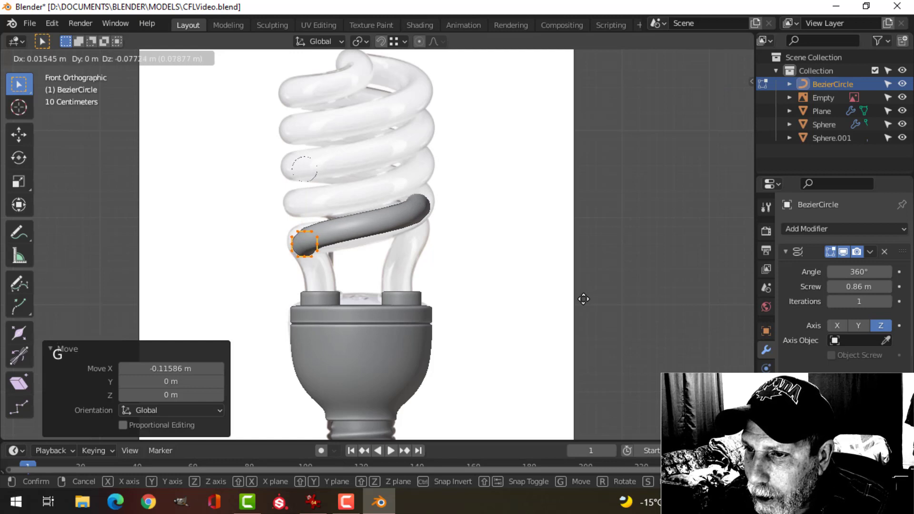
click(584, 299)
key(s)
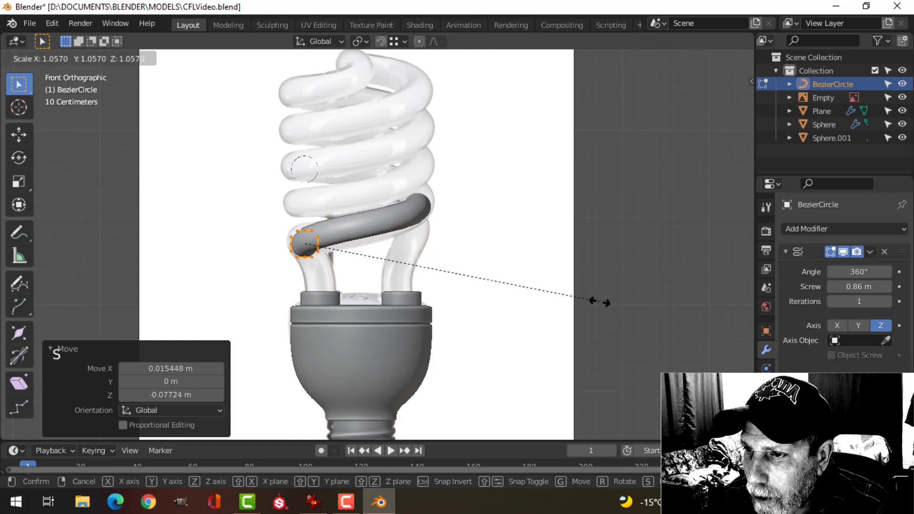
click(600, 301)
Step: Set the Screw modifier's iterations to 2
click(892, 300)
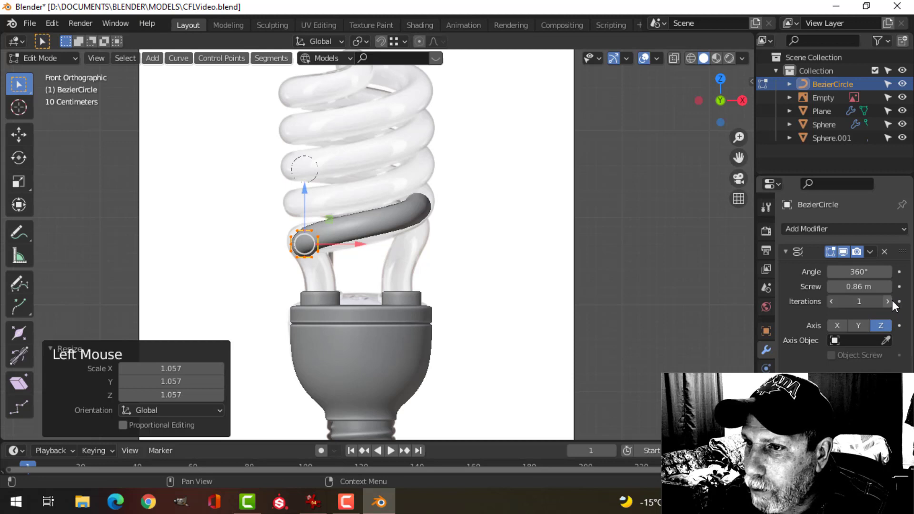
scroll(681, 287, down, 1)
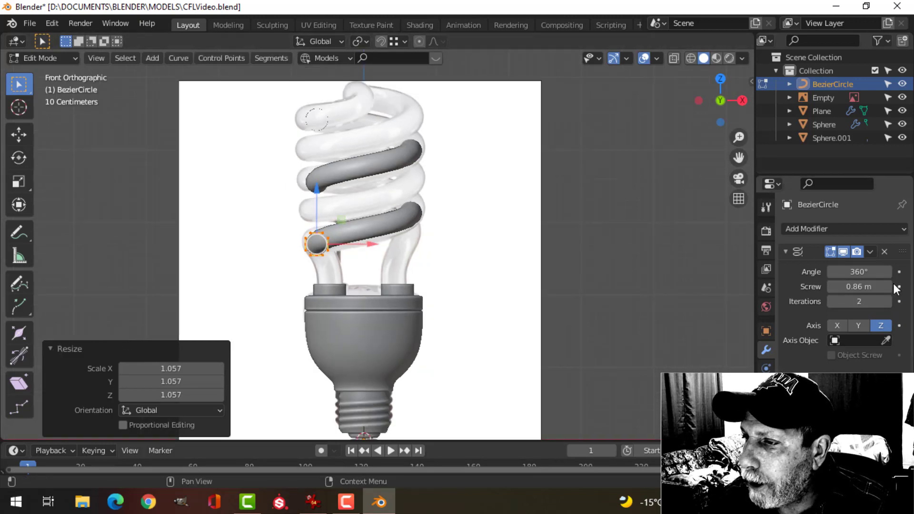
Step: Hide the reference image and scale the spiral's whole profile circle by about 1.117
key(Tab)
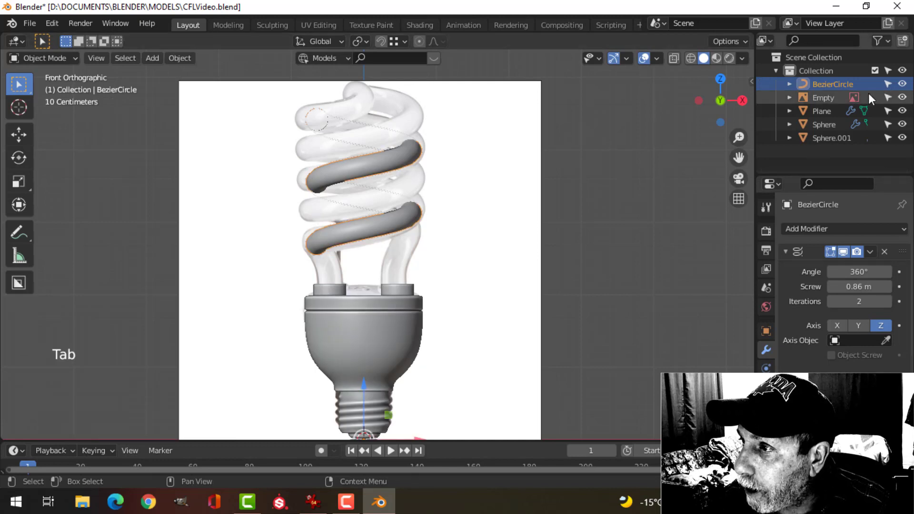
click(902, 97)
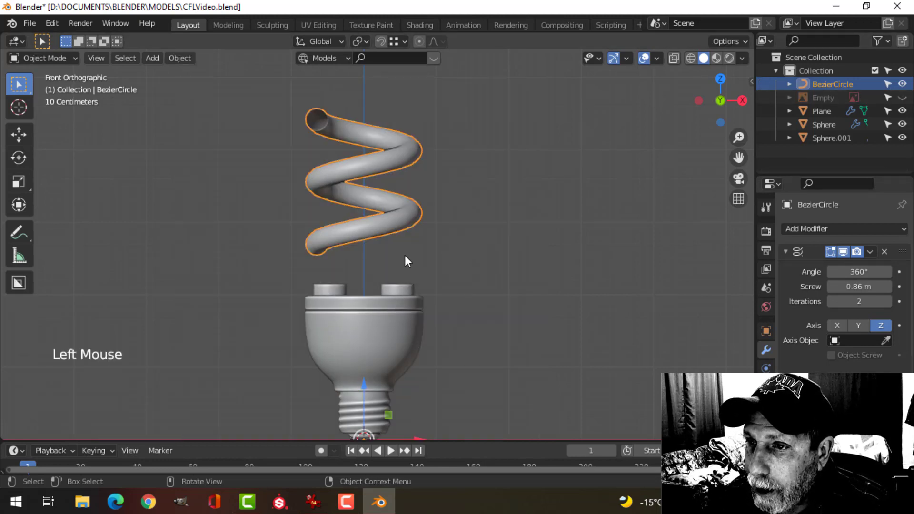
key(Tab)
key(a)
key(s)
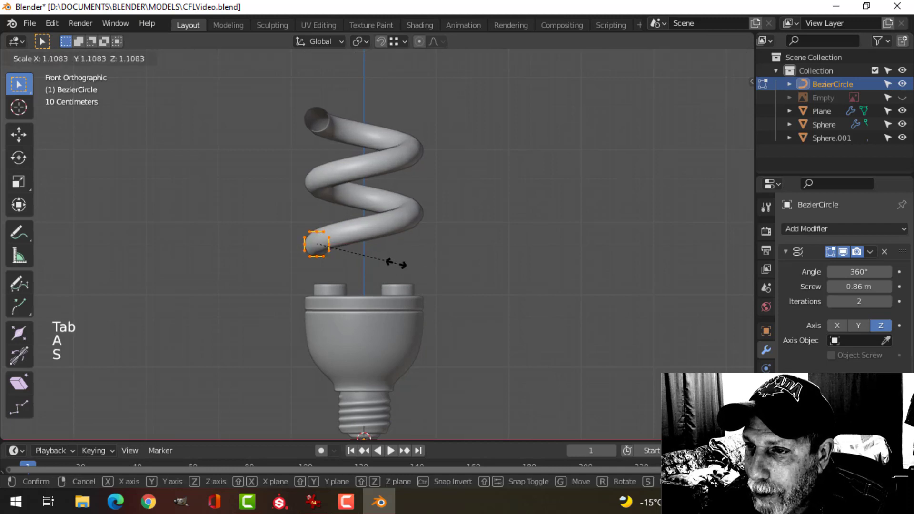
click(397, 263)
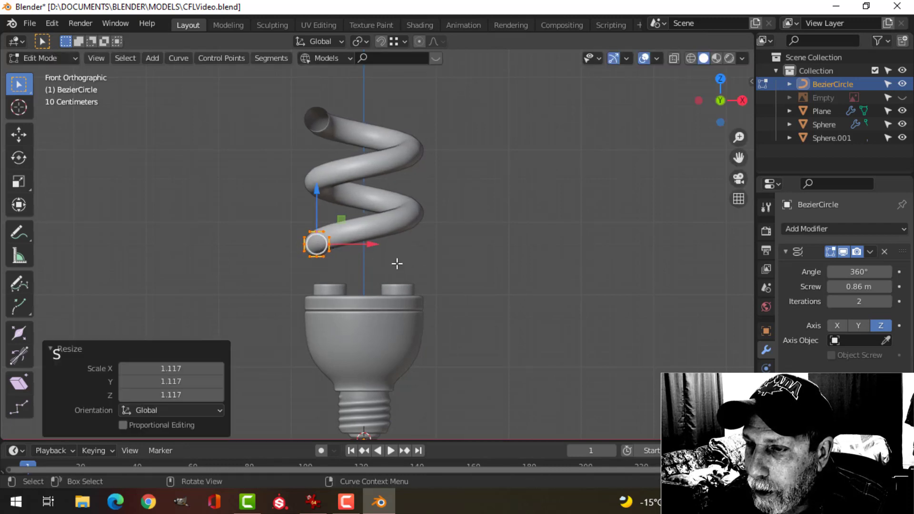
key(Tab)
Step: Duplicate the spiral tube in place and rotate the copy 180° about the global Z axis
scroll(417, 257, down, 1)
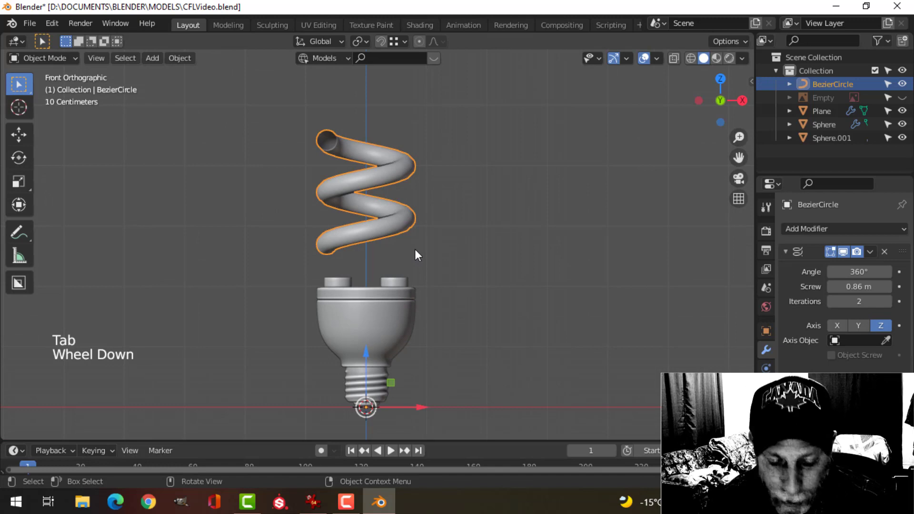
key(shift+d)
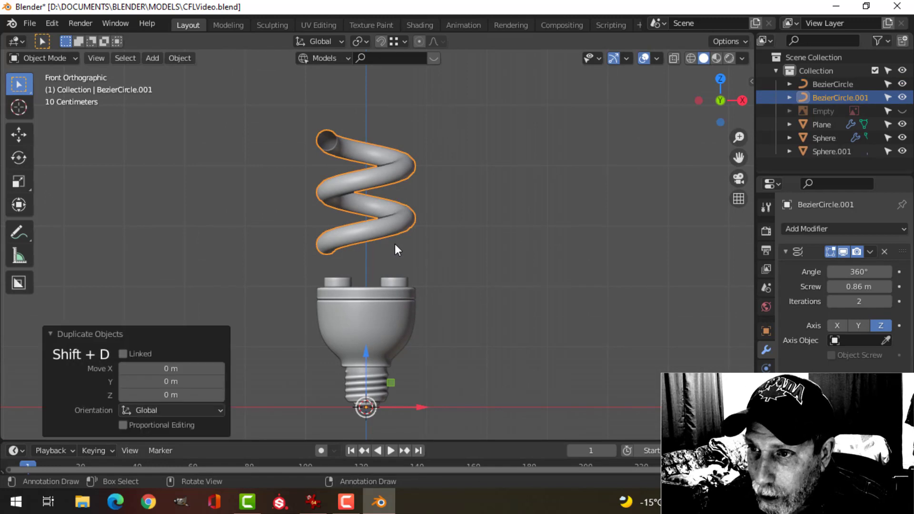
text(rz18)
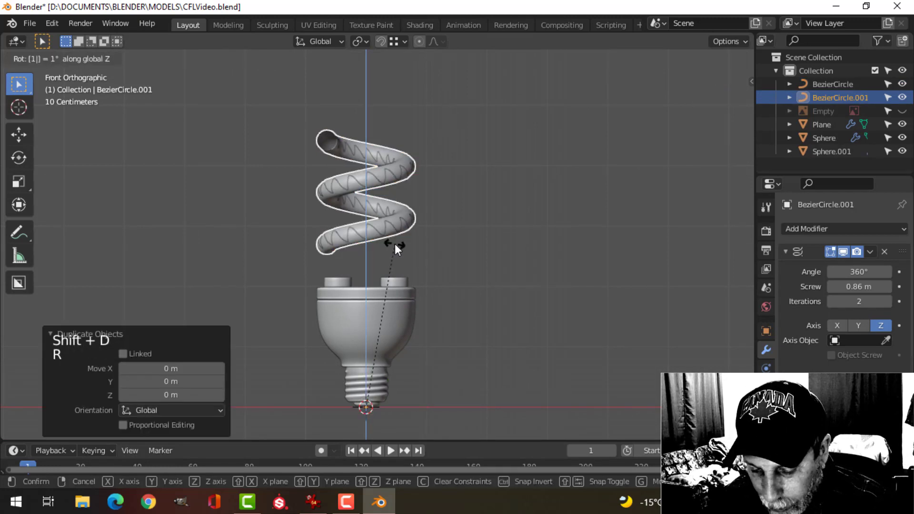
text(0)
click(395, 244)
middle_drag(441, 232, 432, 224)
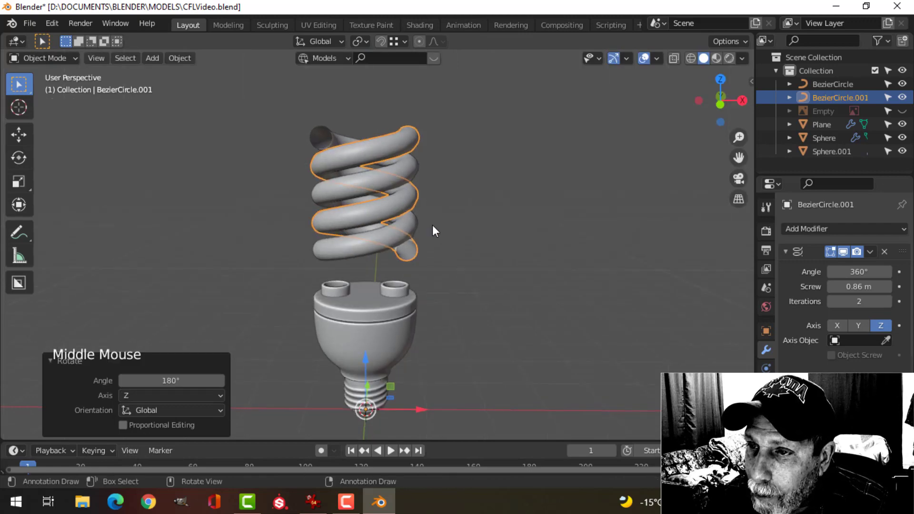
Step: Save the CFLVideo.blend file
scroll(347, 127, up, 2)
key(super)
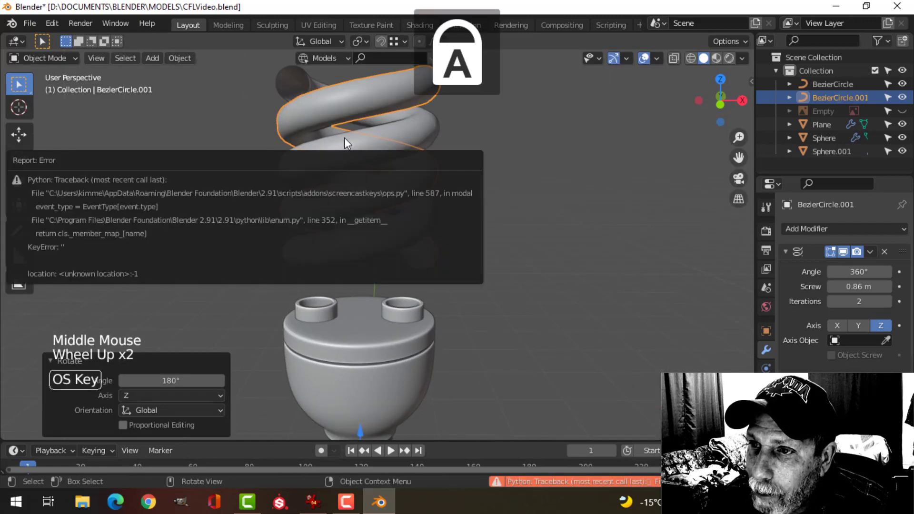
key(ctrl+s)
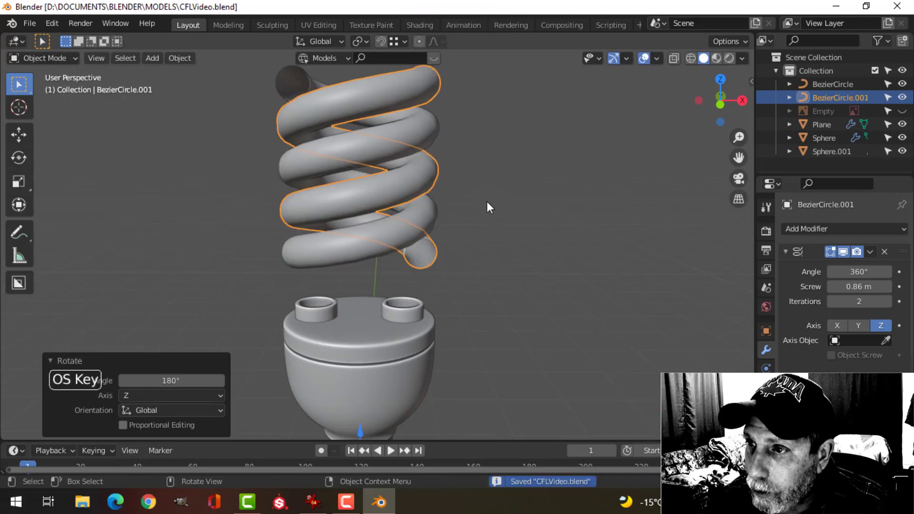
key(n)
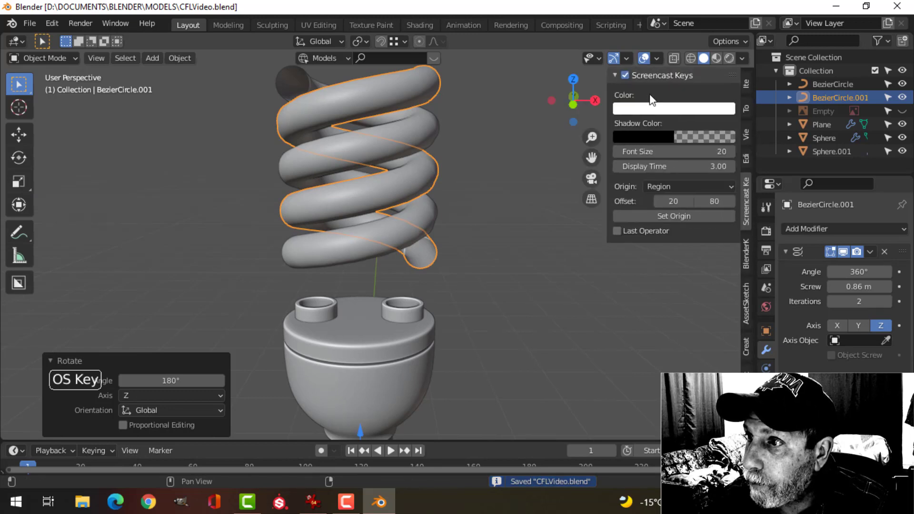
click(633, 77)
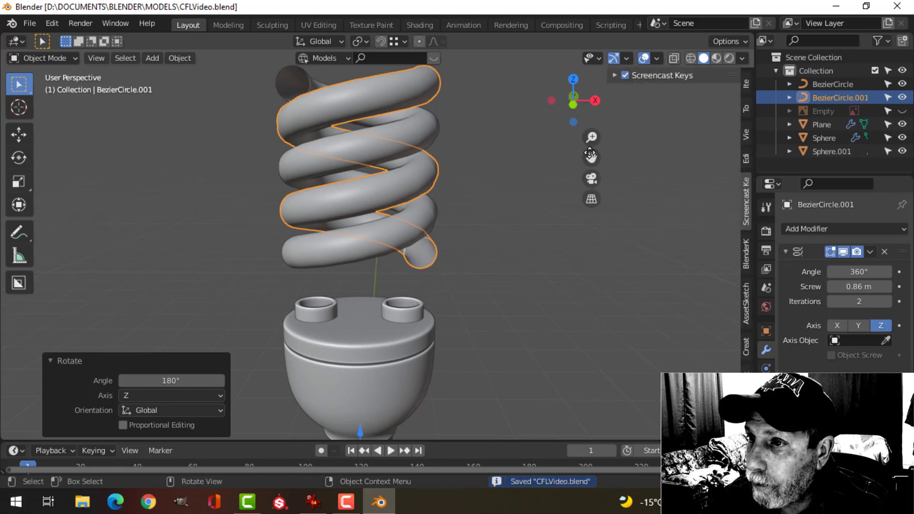
key(n)
Step: Examine the interleaved coils from several angles and open the rotated coil's curve data settings
middle_drag(480, 222, 356, 206)
scroll(476, 221, down, 1)
scroll(510, 209, up, 2)
scroll(348, 273, down, 2)
key(alt+a)
shift+middle_drag(499, 238, 485, 235)
middle_drag(485, 236, 472, 232)
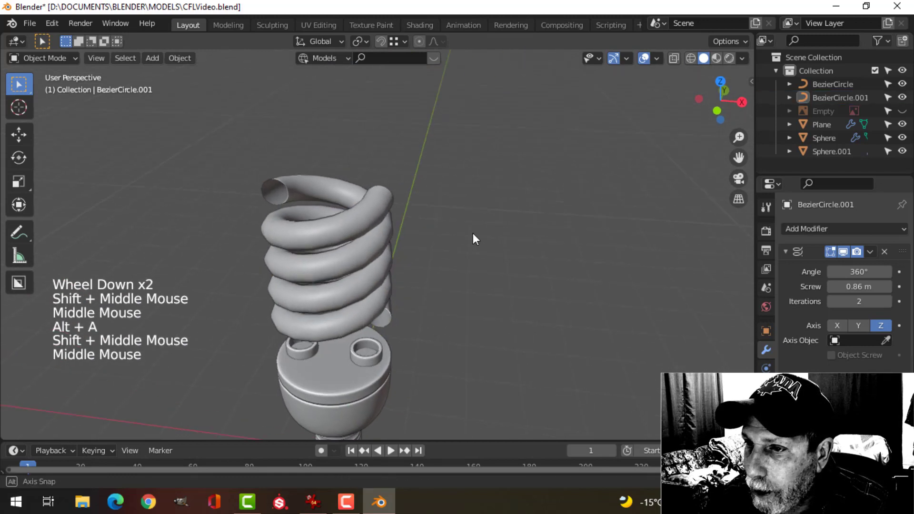
click(381, 220)
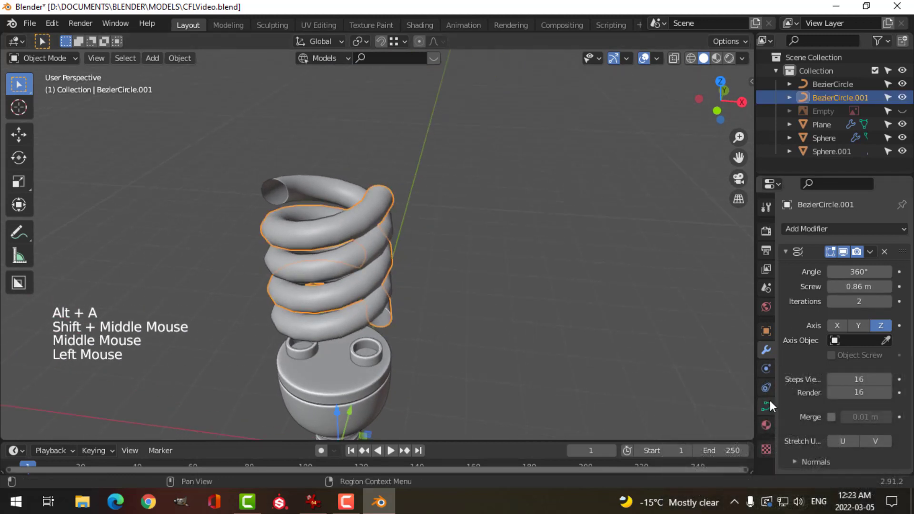
click(764, 408)
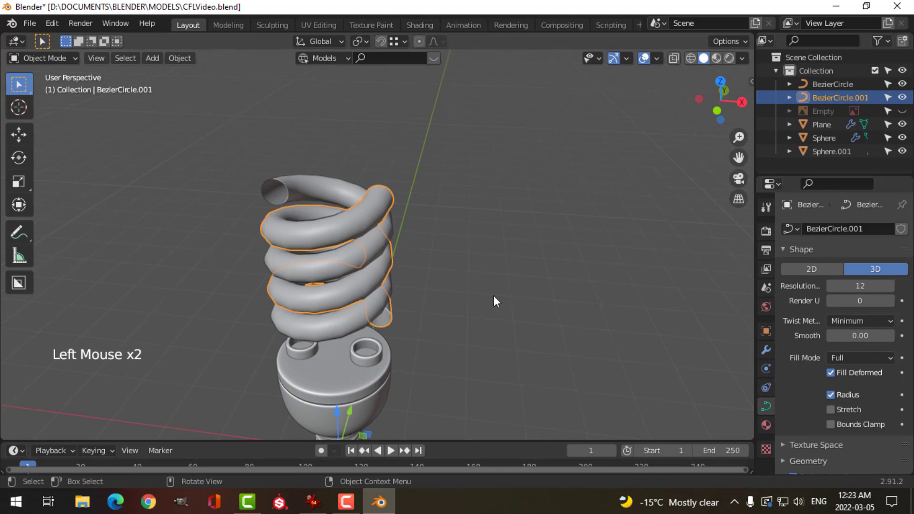
scroll(347, 246, up, 3)
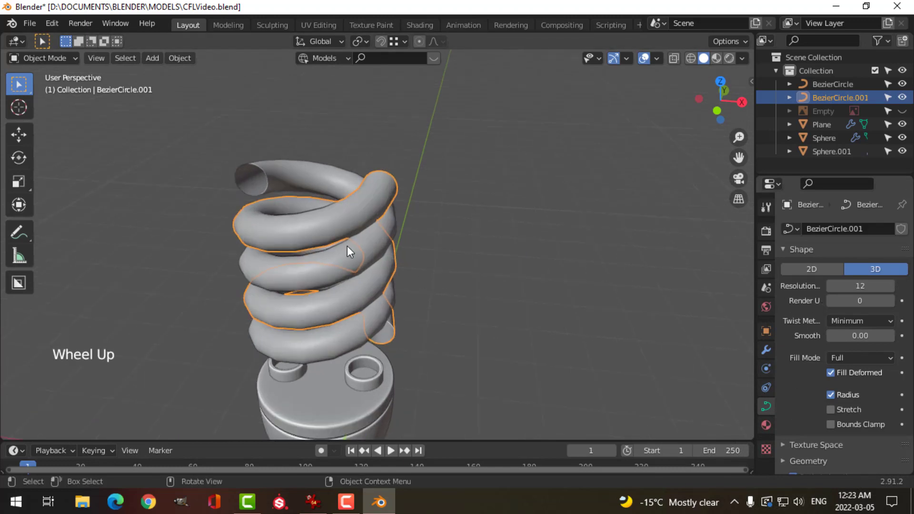
middle_drag(354, 245, 375, 232)
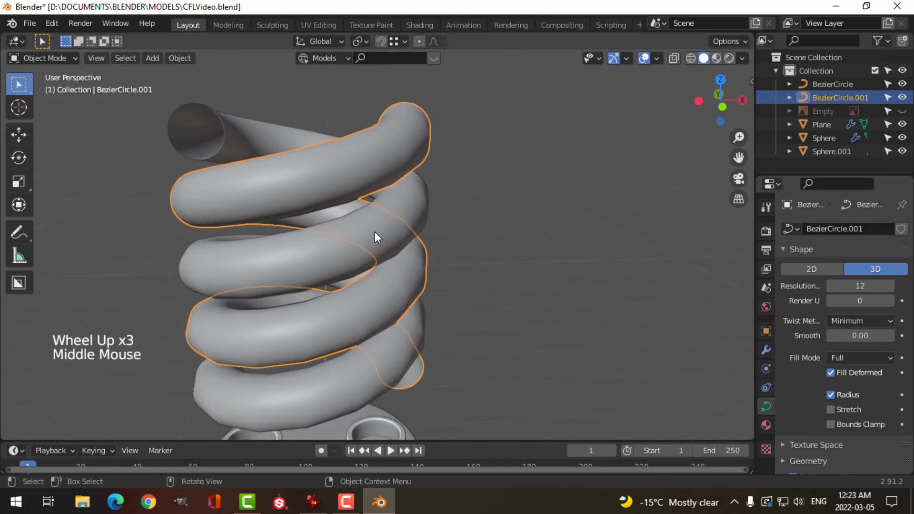
Step: Try to apply the Screw modifier on the rotated coil
click(767, 350)
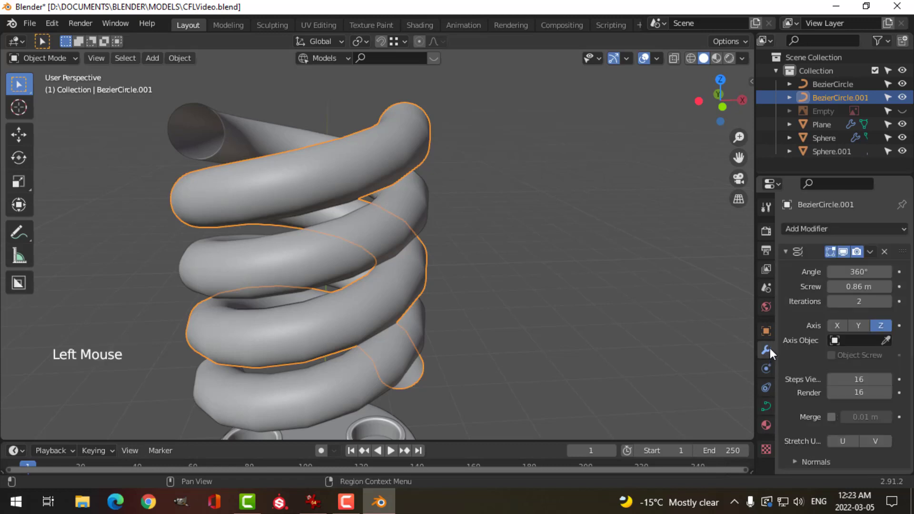
click(869, 250)
click(830, 267)
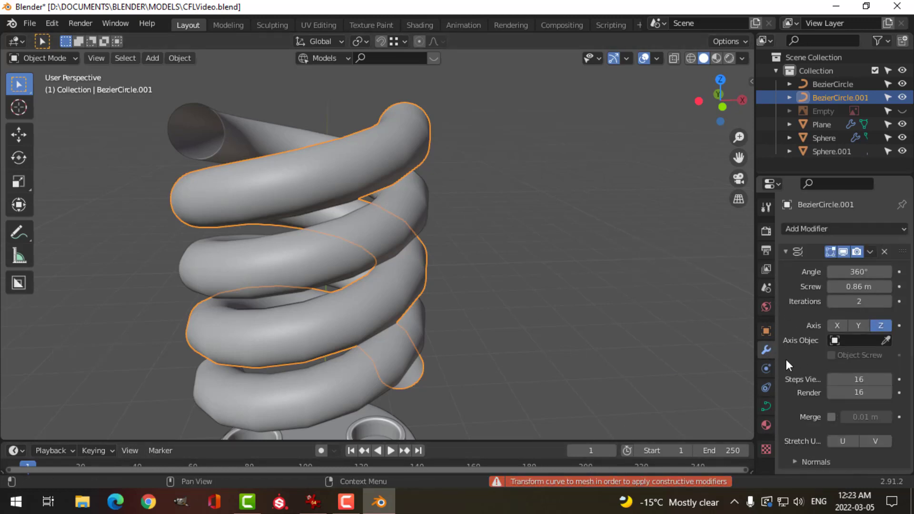
Step: Set the rotated coil's curve resolution to 3
click(766, 407)
scroll(828, 323, up, 4)
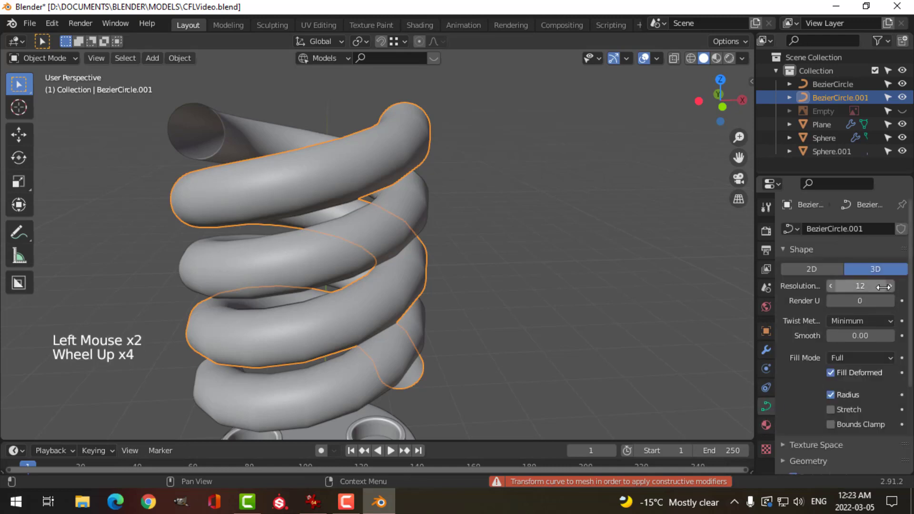
drag(853, 287, 849, 287)
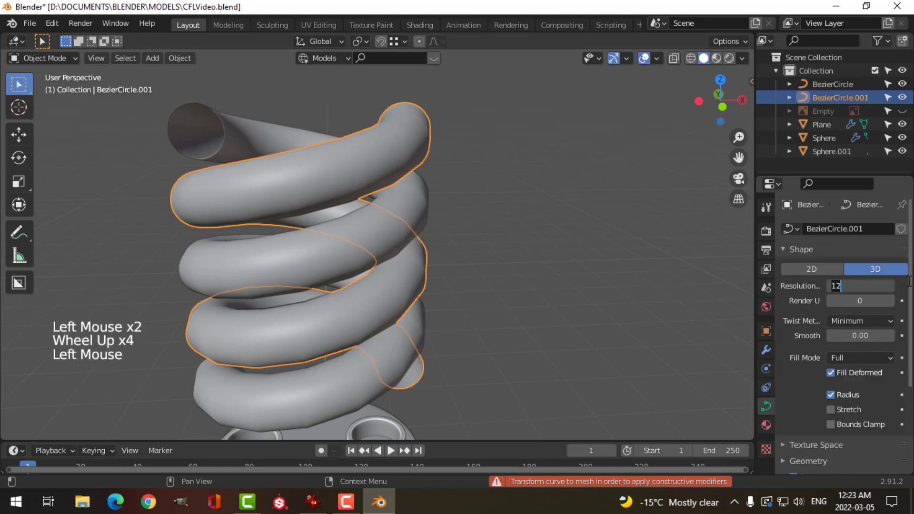
key(Return)
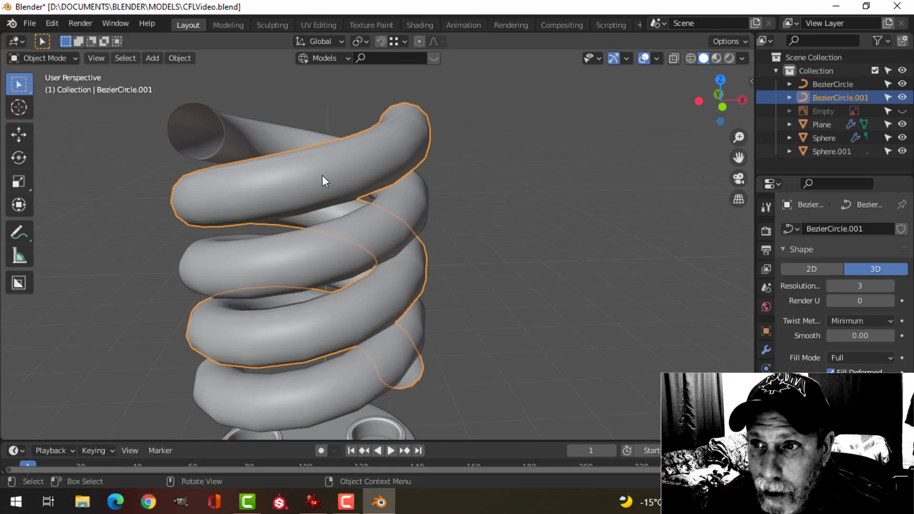
Step: Set the original coil's curve resolution to 3
click(259, 141)
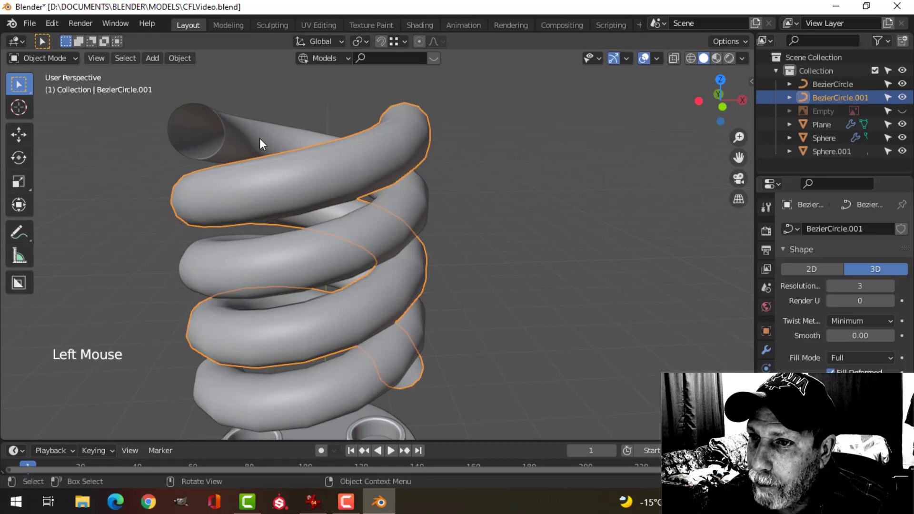
double_click(866, 284)
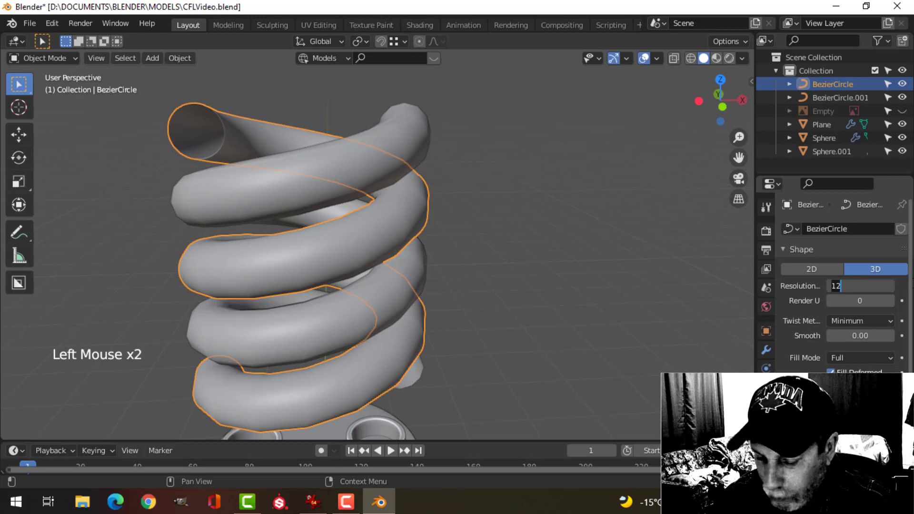
text(3)
key(Return)
Step: Convert the rotated coil to a mesh and check its topology in Edit Mode
click(301, 172)
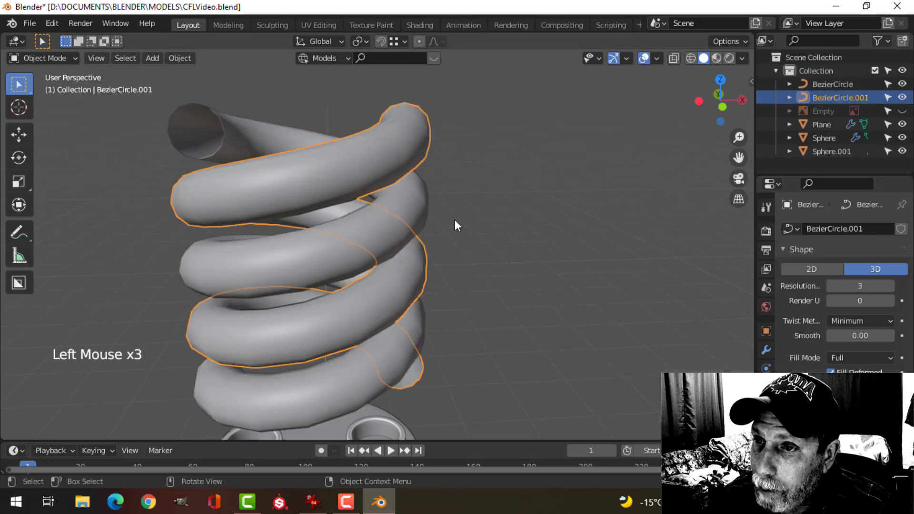
right_click(331, 184)
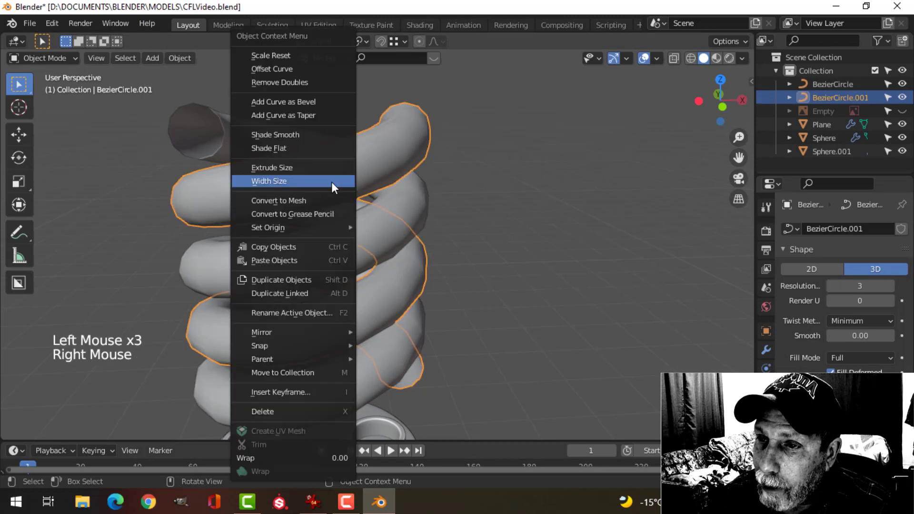
click(313, 199)
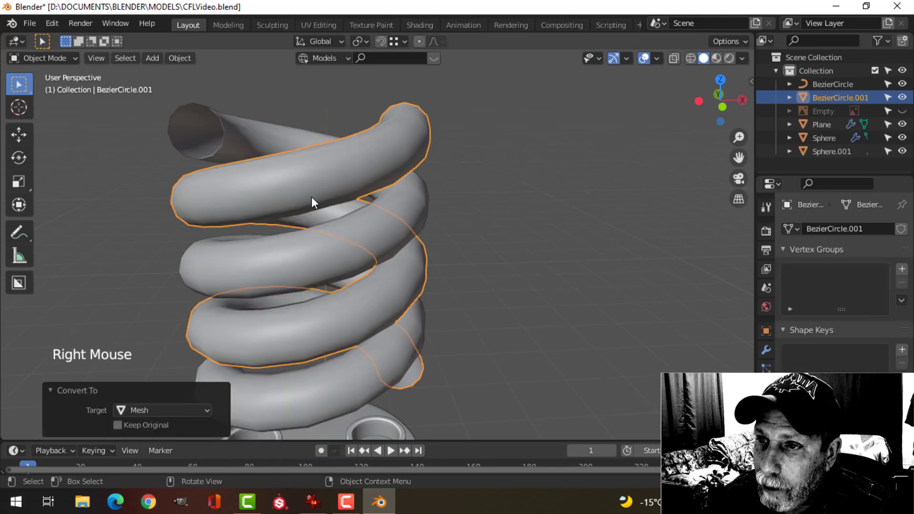
key(Tab)
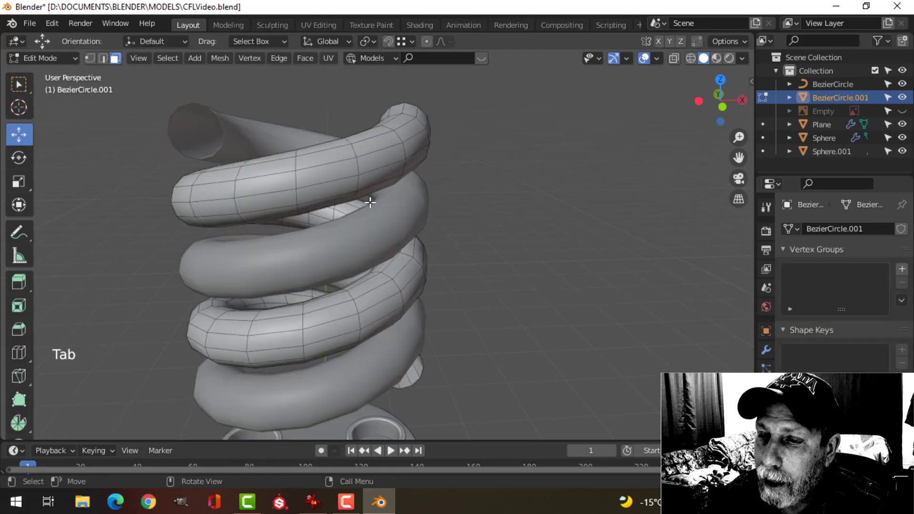
key(Tab)
Step: Convert the original coil to a mesh and save the file
click(285, 135)
right_click(285, 135)
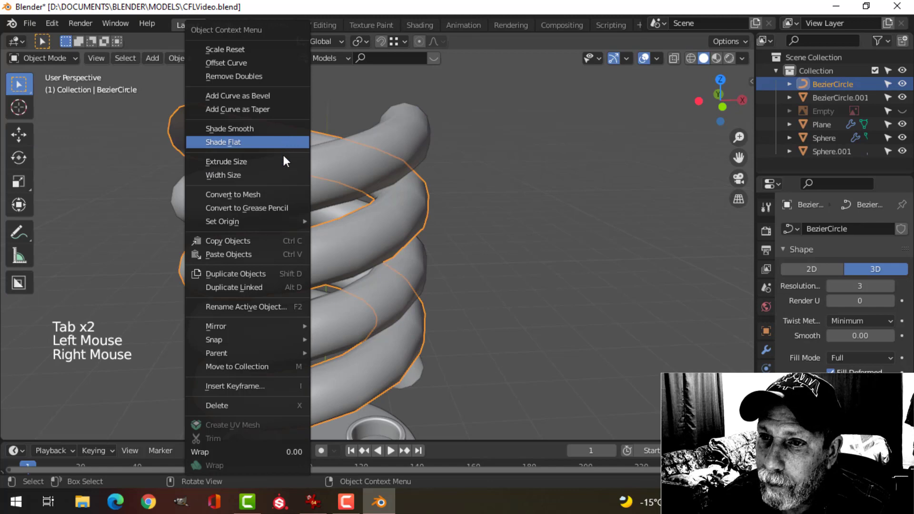
click(283, 193)
scroll(454, 206, down, 1)
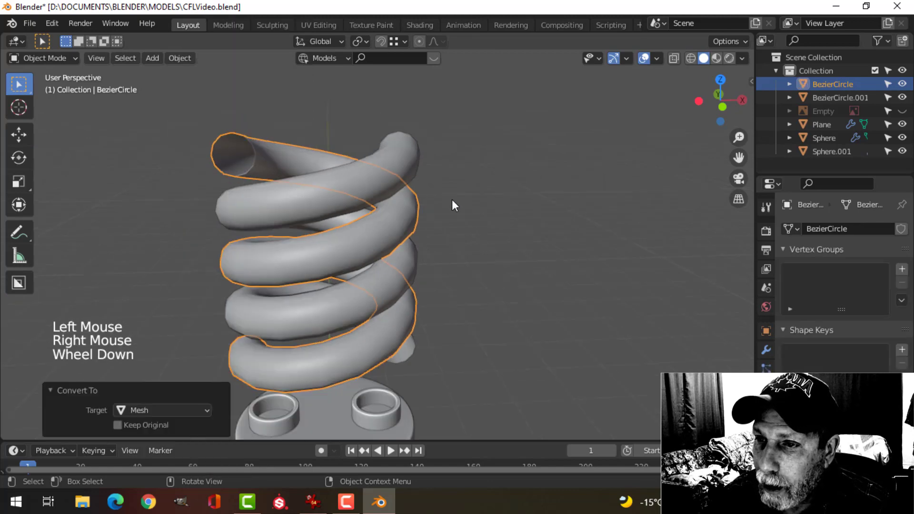
key(ctrl+s)
Step: Open the original coil's mesh in Edit Mode with the tube's open upper end in view
key(alt+a)
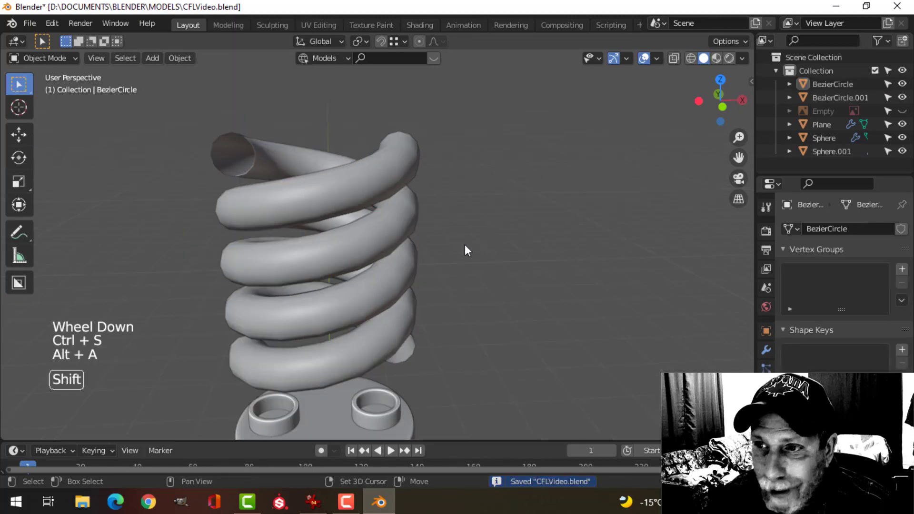
shift+middle_drag(464, 244, 469, 217)
middle_drag(469, 216, 514, 285)
middle_drag(514, 286, 457, 271)
click(447, 253)
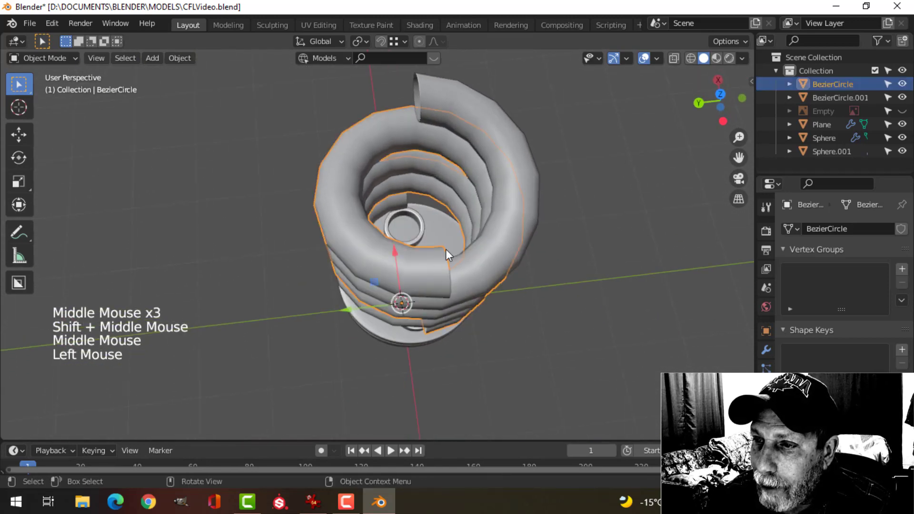
middle_drag(522, 234, 464, 214)
key(Tab)
scroll(472, 219, up, 2)
middle_drag(464, 214, 457, 208)
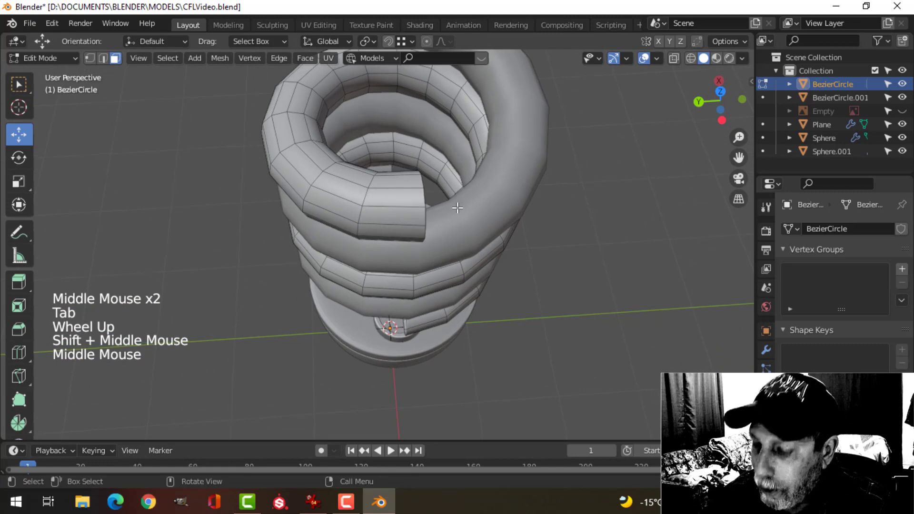
Step: Delete the last ring of faces at the original coil's upper tube end
key(KP_7)
scroll(458, 208, up, 1)
shift+scroll(457, 207, up, 1)
shift+middle_drag(310, 273, 352, 265)
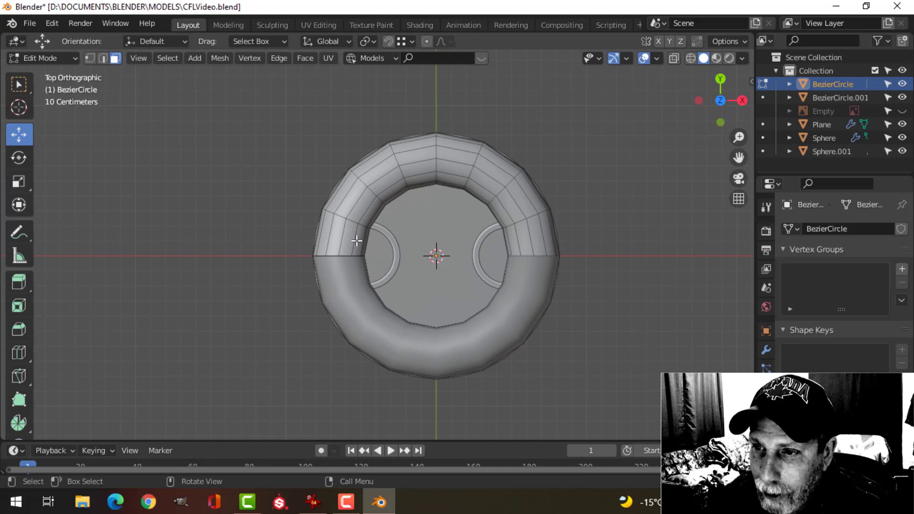
alt+shift+click(339, 239)
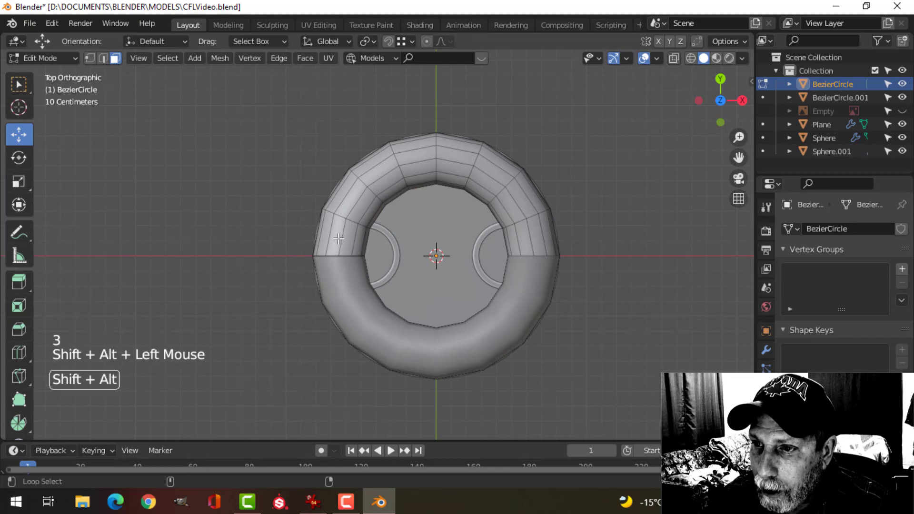
key(x)
click(393, 241)
Step: Extrude the original coil's open upper edge loop about 0.25 m in the negative Y direction, working from the top view
middle_drag(393, 241, 447, 242)
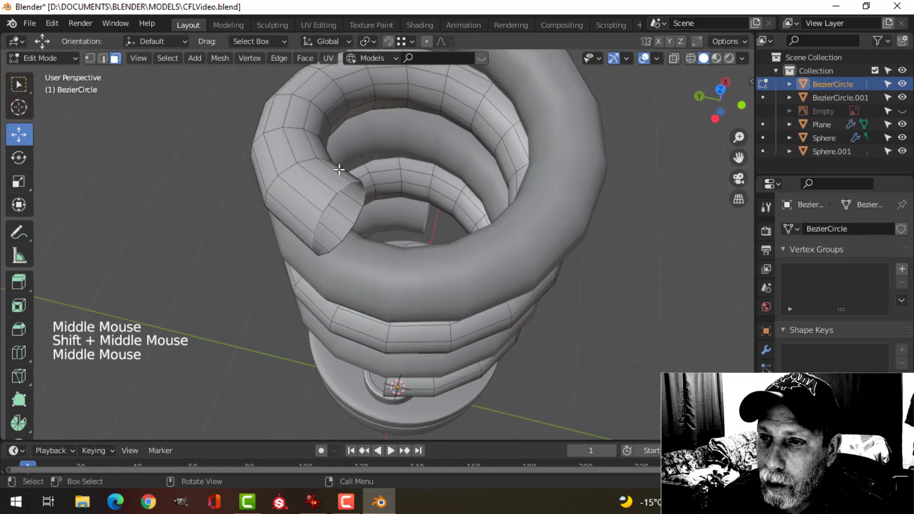
middle_drag(355, 196, 420, 223)
key(2)
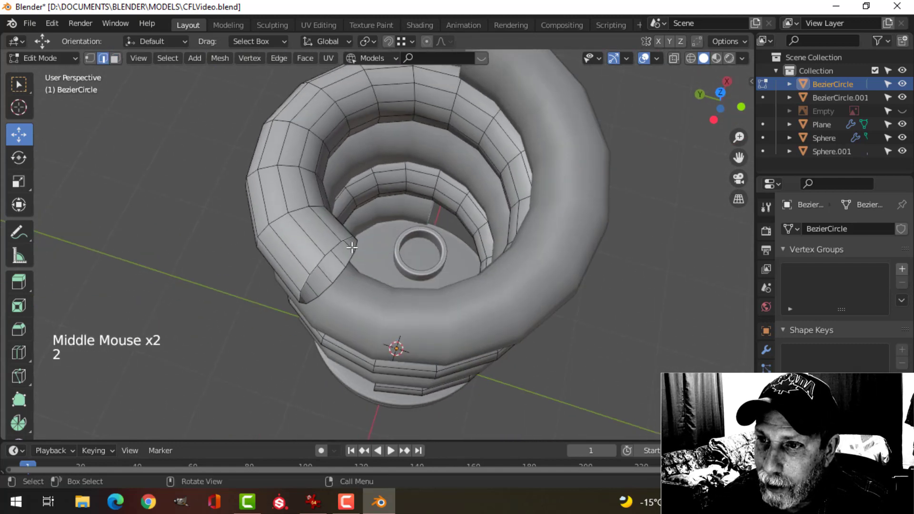
alt+shift+click(333, 248)
middle_drag(333, 249, 456, 253)
key(KP_7)
scroll(410, 261, up, 2)
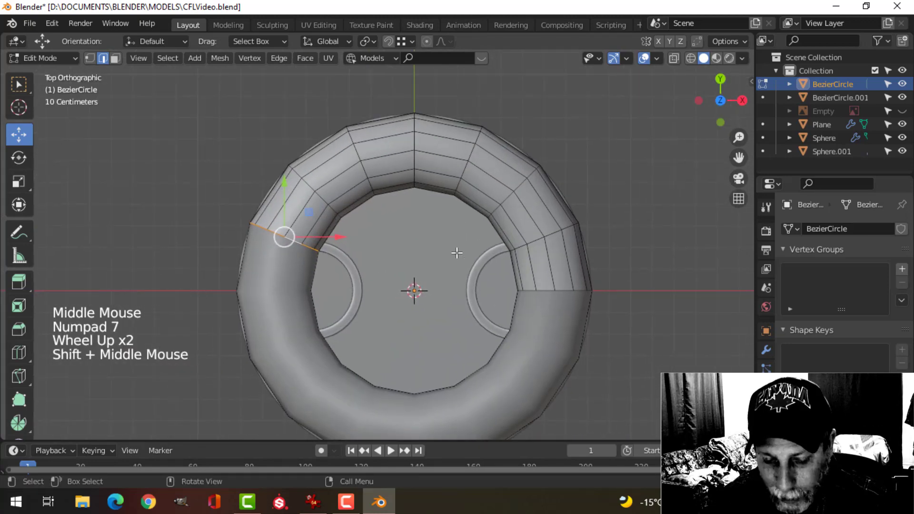
key(e)
key(g)
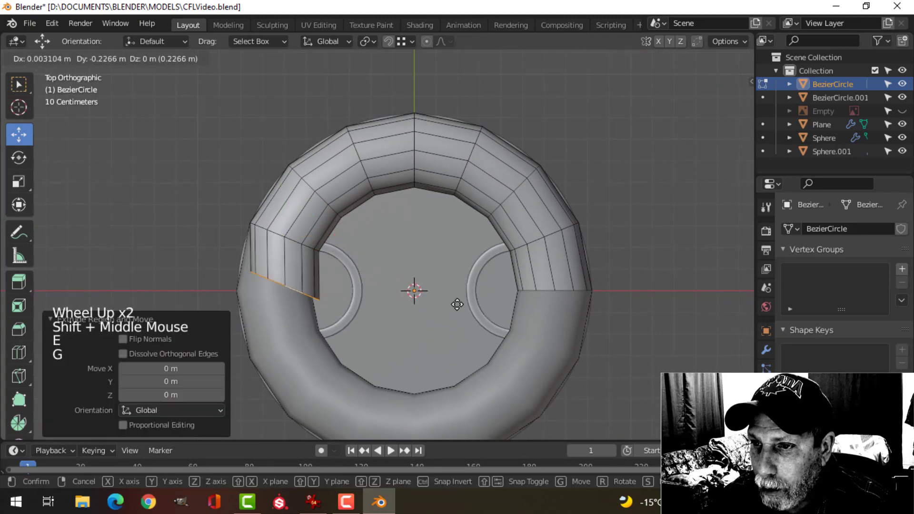
click(457, 307)
Step: Rotate the extruded end loop about -32° and shift it about 0.04 m along X
key(r)
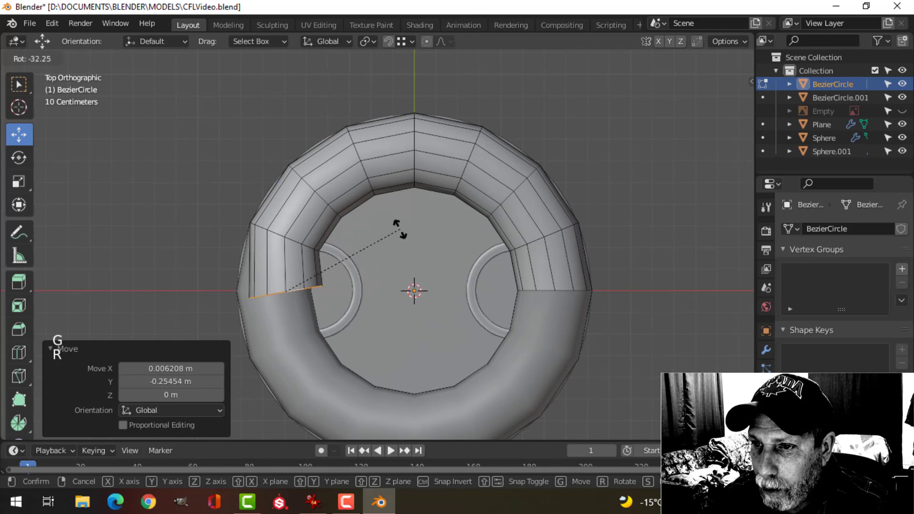
click(400, 228)
key(g)
click(408, 226)
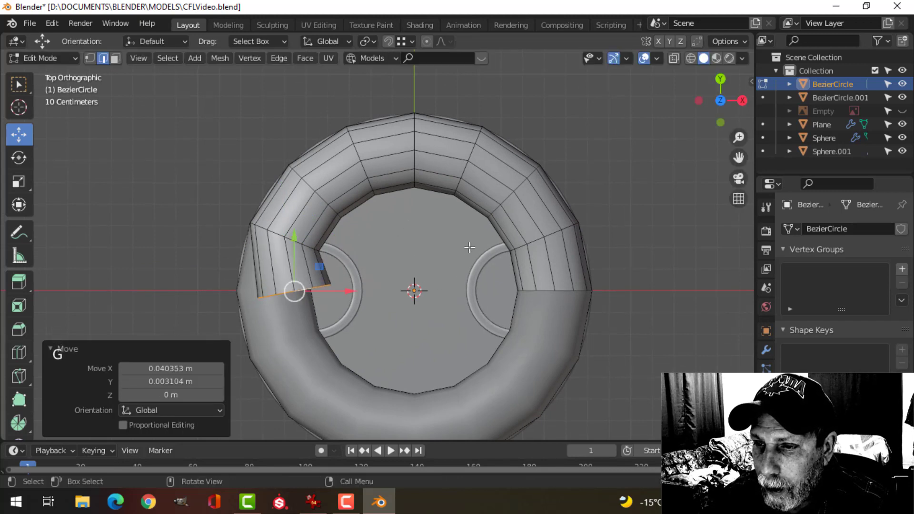
Step: Extrude the end loop about 0.39 m toward the coil's centre, rotate it about -51° and scale it to 0.833
key(e)
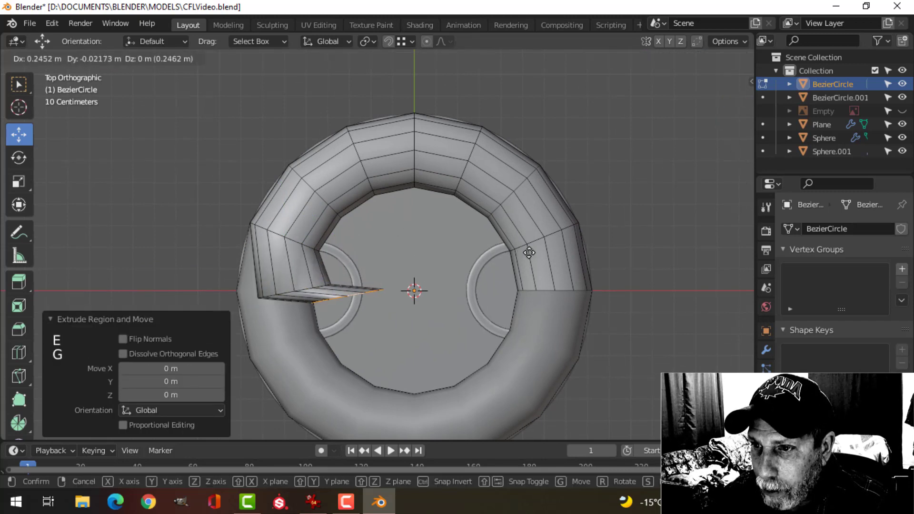
click(555, 257)
key(r)
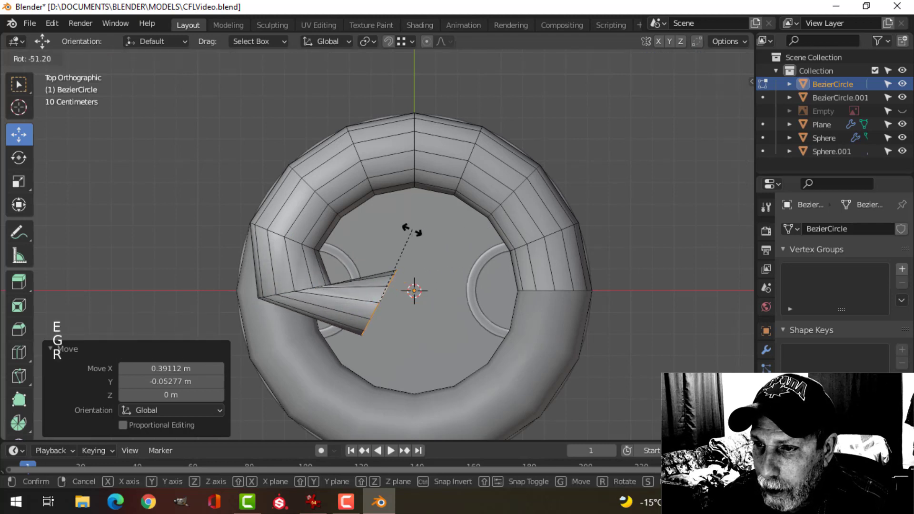
click(411, 231)
key(s)
click(419, 235)
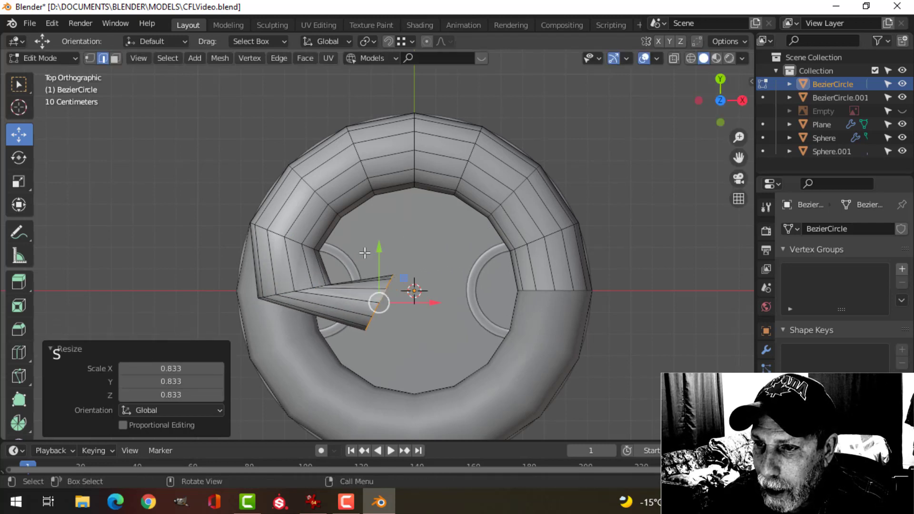
Step: Rotate the edge loop at the tube's bend about -21° and move it about 0.02 m in X and Y
key(alt+a)
alt+shift+click(298, 289)
key(r)
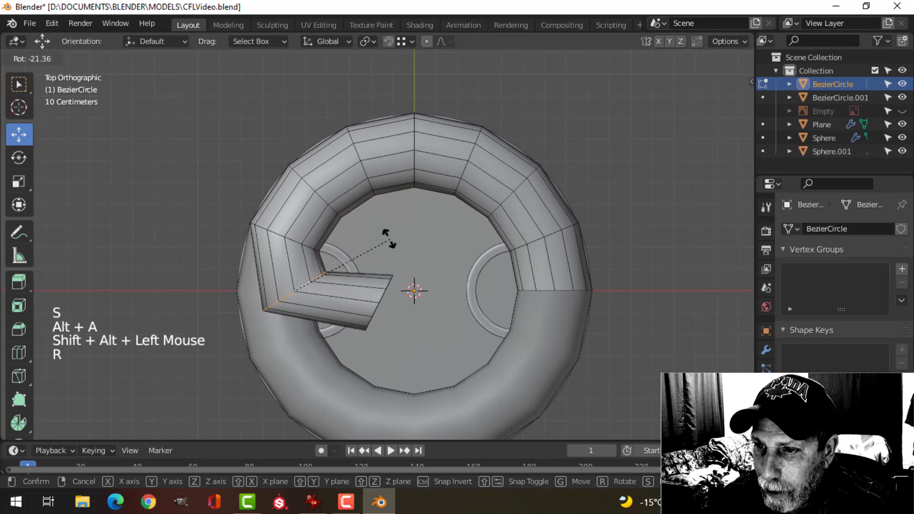
click(386, 237)
key(g)
click(390, 235)
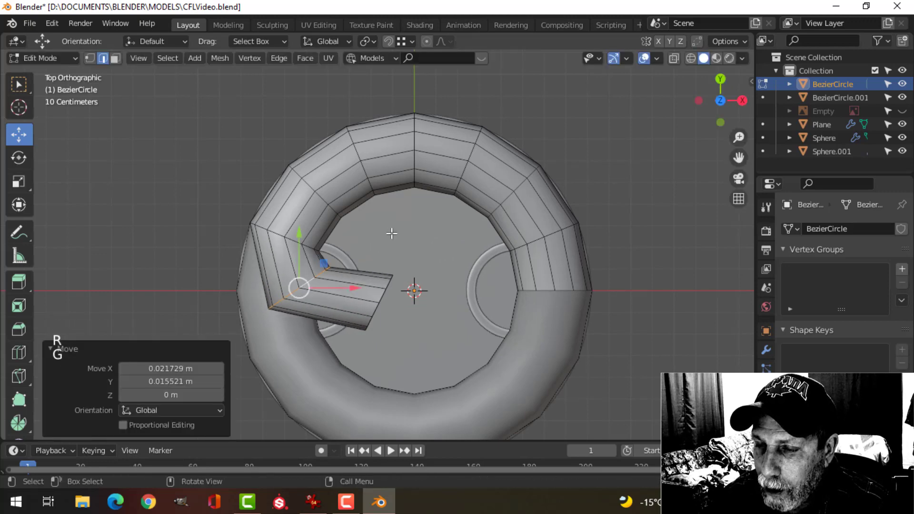
Step: Leave the original coil's mesh and open the rotated coil's mesh in Edit Mode with nothing selected
middle_drag(390, 235, 373, 218)
scroll(403, 240, down, 2)
scroll(524, 216, down, 3)
middle_drag(523, 215, 400, 266)
scroll(418, 258, up, 2)
key(alt+a)
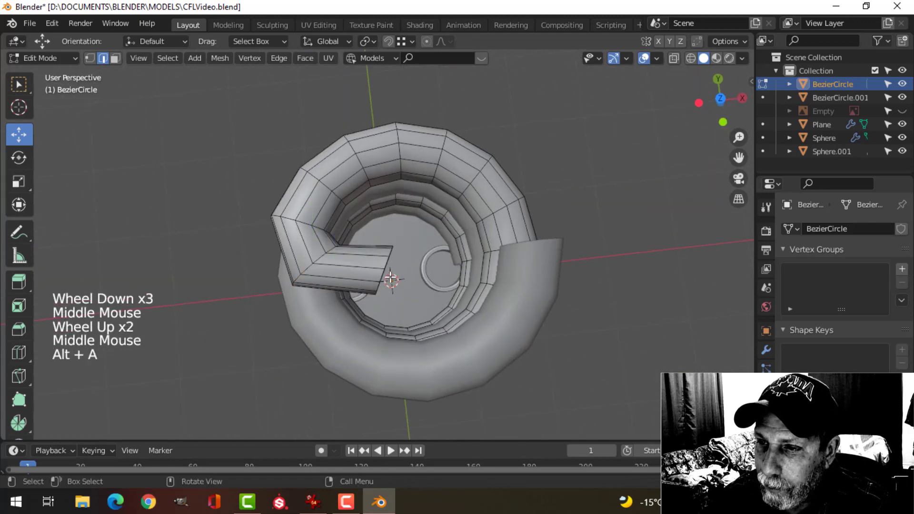
key(Tab)
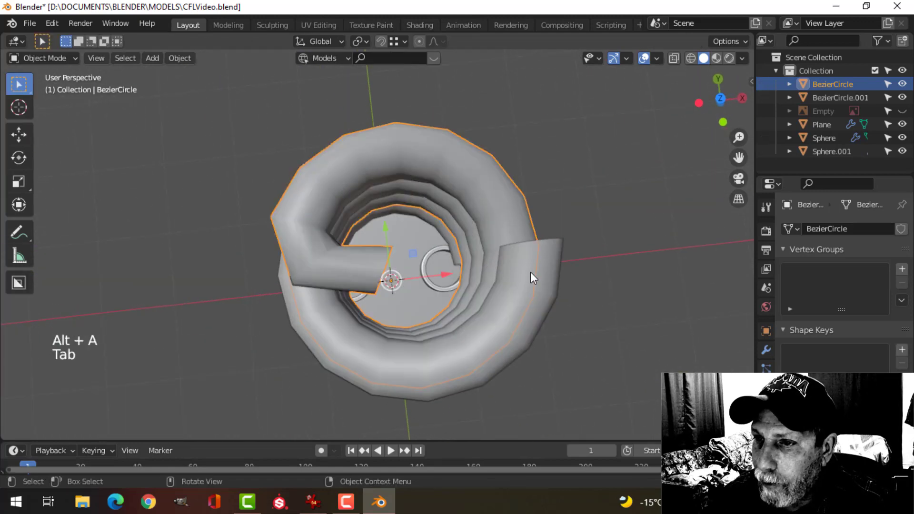
click(530, 273)
key(KP_7)
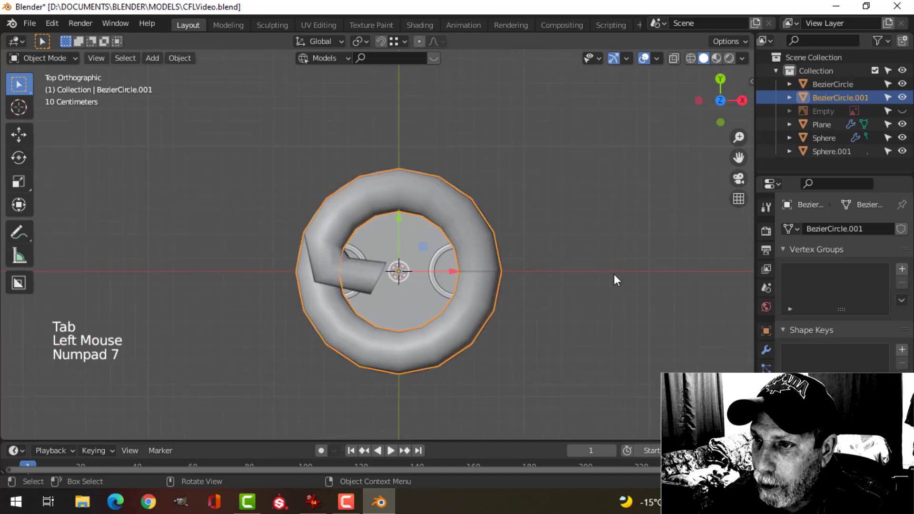
middle_drag(613, 273, 473, 220)
key(Tab)
key(alt+a)
Step: Delete the last ring of faces at the rotated coil's upper tube end
shift+middle_drag(334, 191, 382, 241)
key(3)
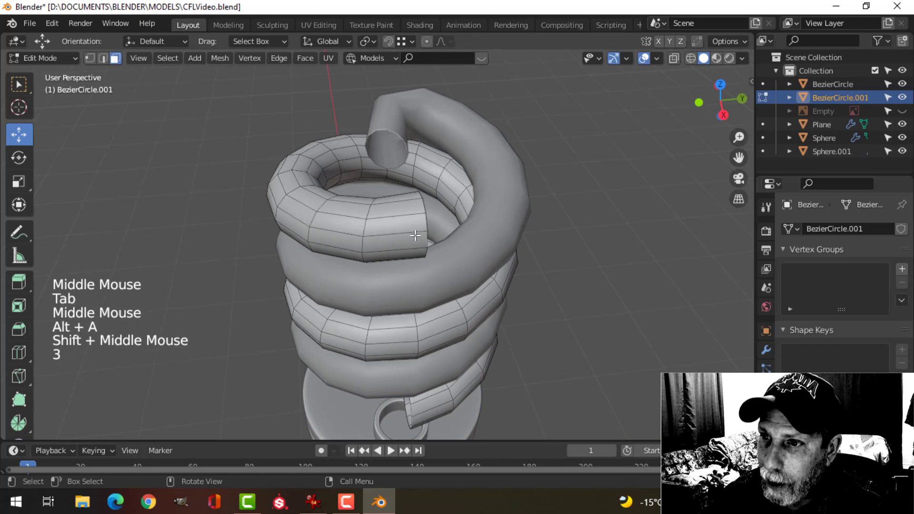
alt+shift+click(398, 223)
key(x)
click(400, 216)
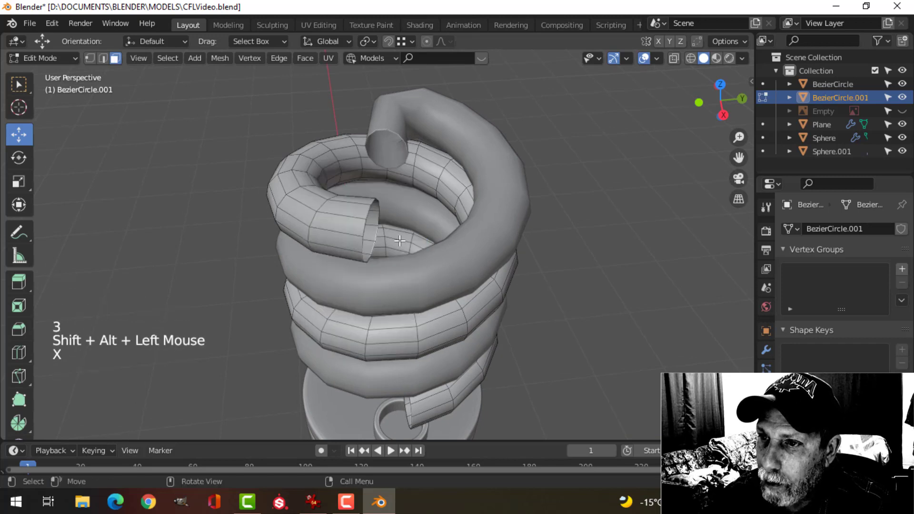
Step: Extrude the rotated coil's open upper edge loop slightly inward in the top view and rotate it about -59.1°
middle_drag(401, 217, 411, 249)
key(2)
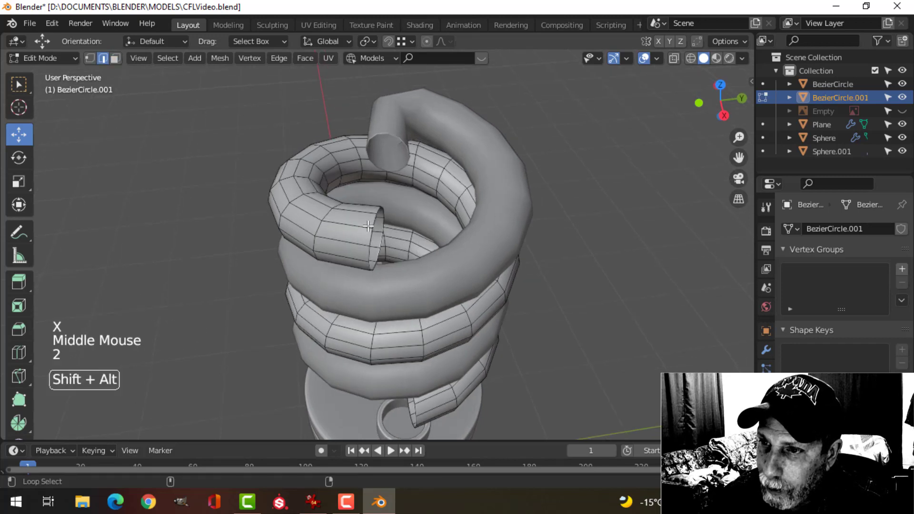
alt+shift+click(368, 226)
key(alt+a)
alt+shift+click(374, 224)
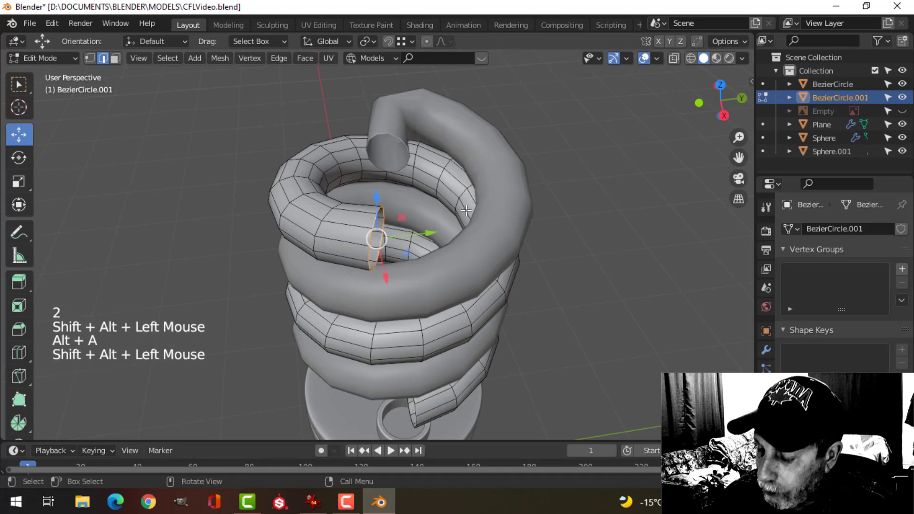
key(KP_7)
scroll(495, 237, up, 2)
shift+middle_drag(495, 237, 443, 233)
key(e)
key(g)
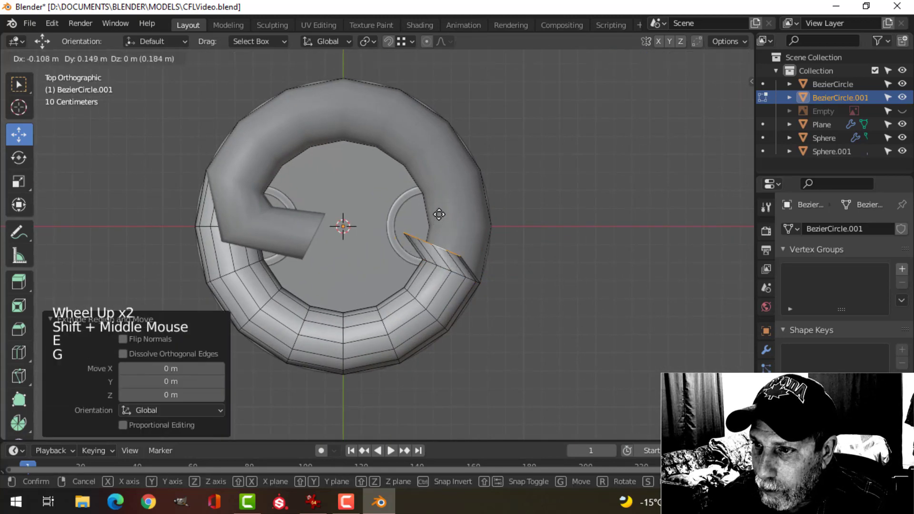
click(434, 212)
key(r)
click(402, 197)
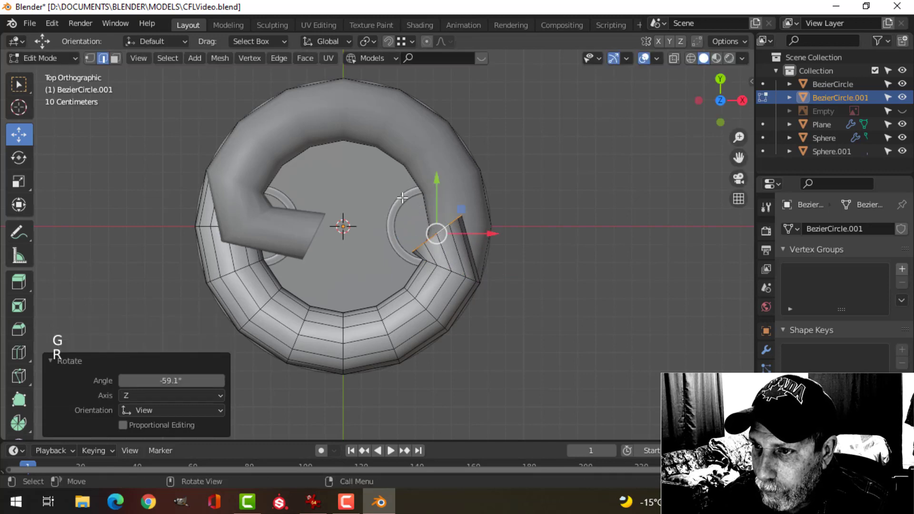
Step: Extrude the rotated coil's end loop again, about 0.26 m toward the coil's centre
key(e)
click(460, 192)
key(g)
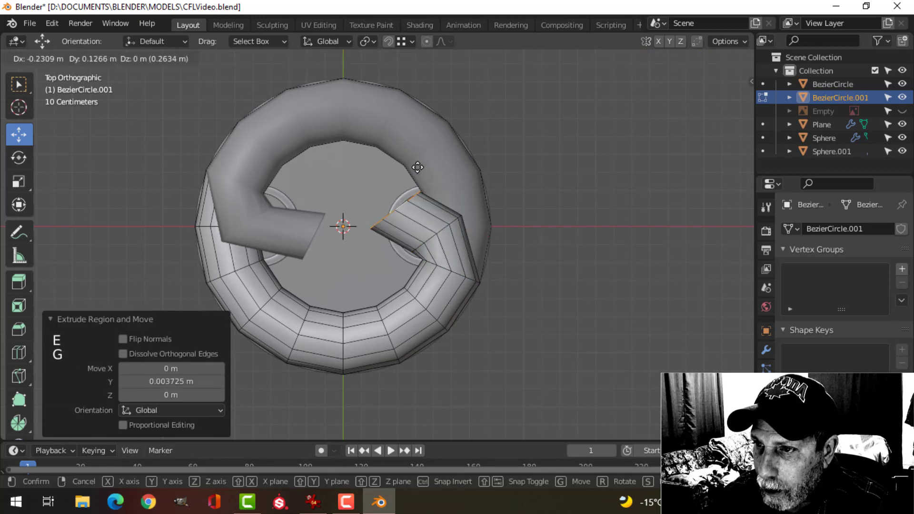
click(415, 167)
key(e)
key(grave)
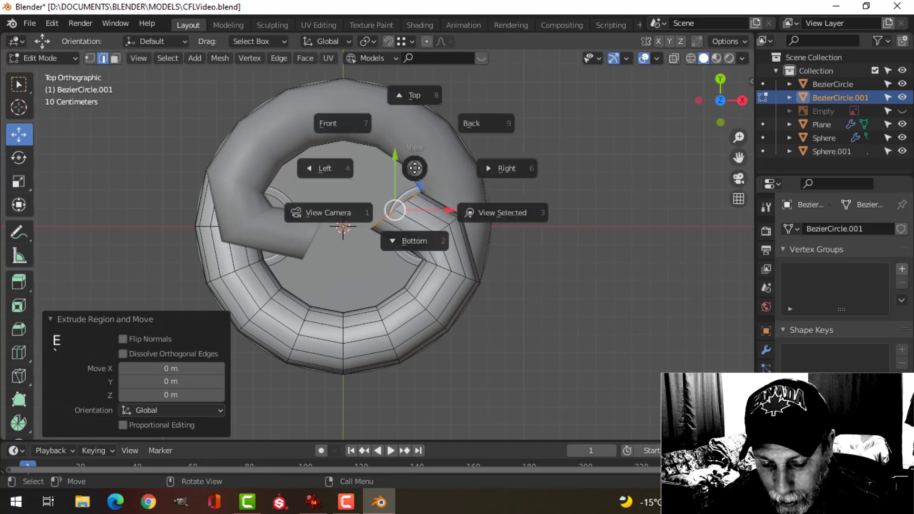
key(ctrl+z)
Step: Rotate the tube's end loop about -24.3°, and rotate the loop before the bend about -14.3° with a slight shift
key(r)
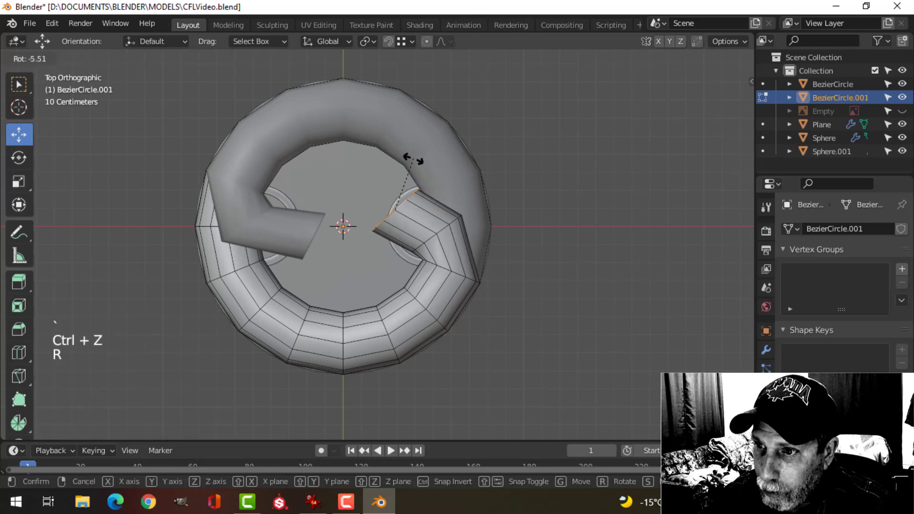
click(395, 158)
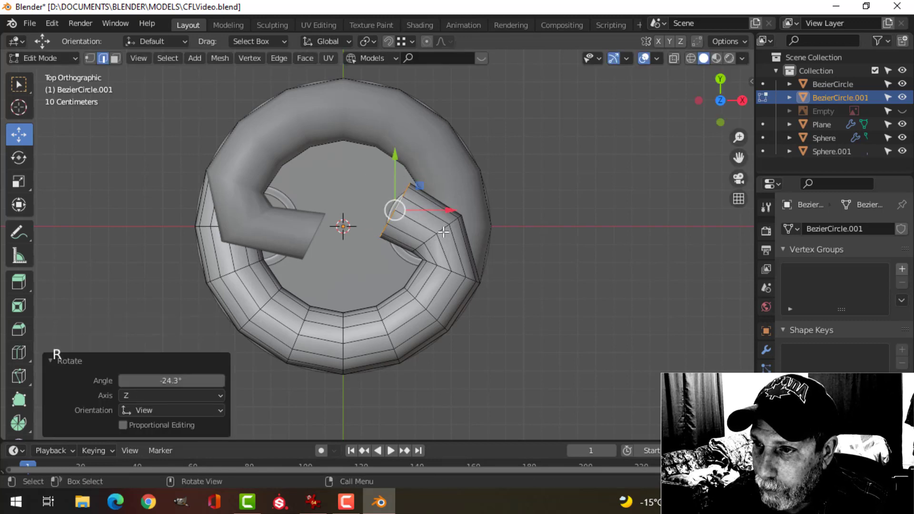
key(alt+a)
alt+shift+click(440, 267)
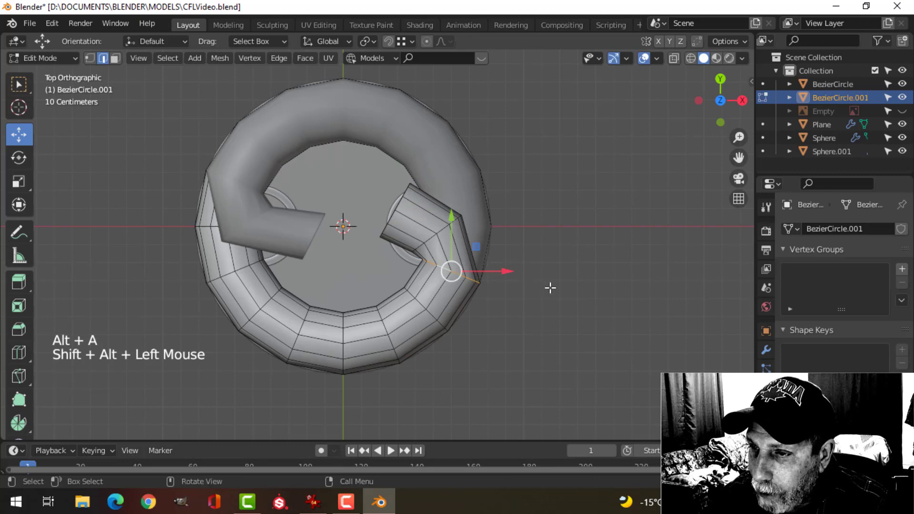
key(r)
click(543, 263)
key(g)
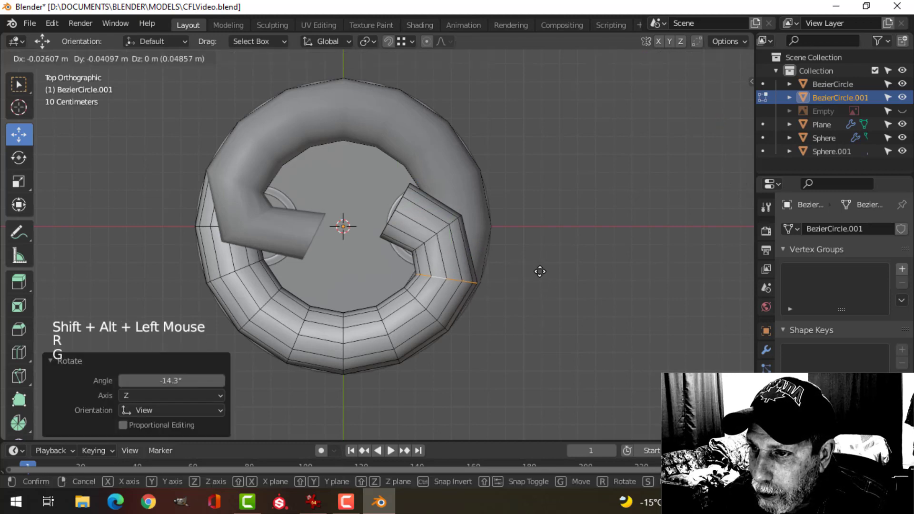
click(541, 270)
Step: Move the rotated coil's end loop about 0.03 m back toward the bend
key(alt+a)
key(alt+s)
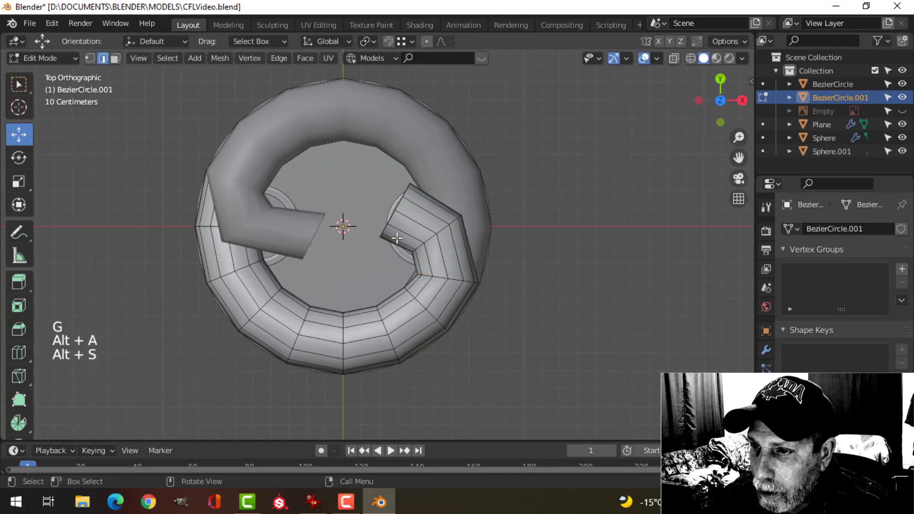
alt+shift+click(395, 214)
key(r)
click(454, 210)
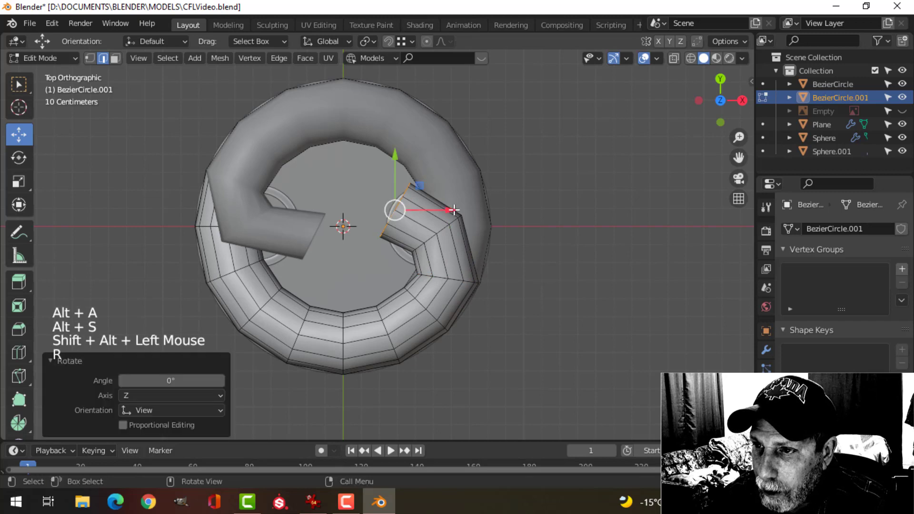
key(g)
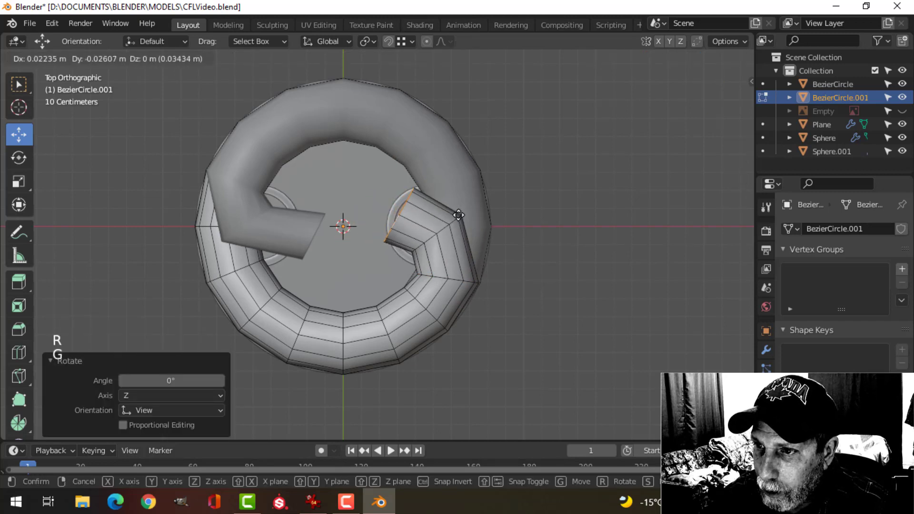
click(457, 217)
Step: Extrude the end loop once more, rotate it about -15.2° and move it about -0.26 m in X and -0.12 m in Y
key(e)
click(457, 215)
key(r)
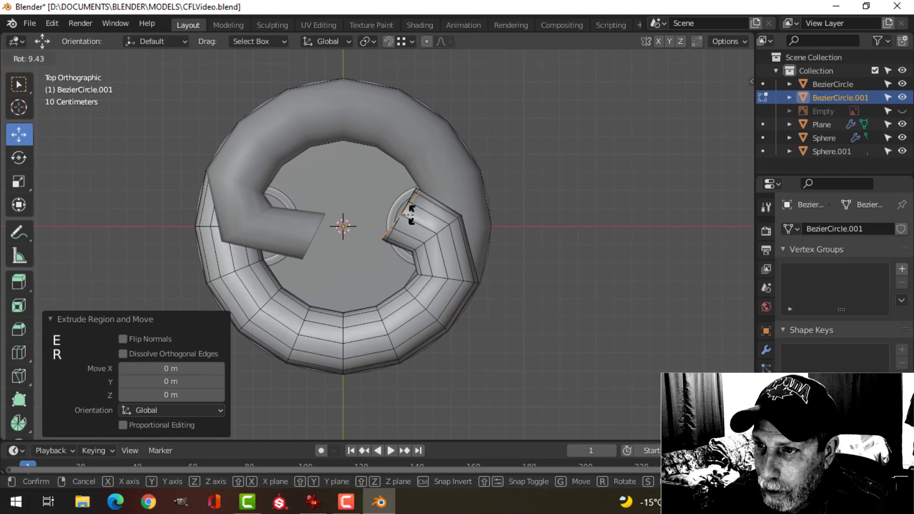
click(411, 215)
key(r)
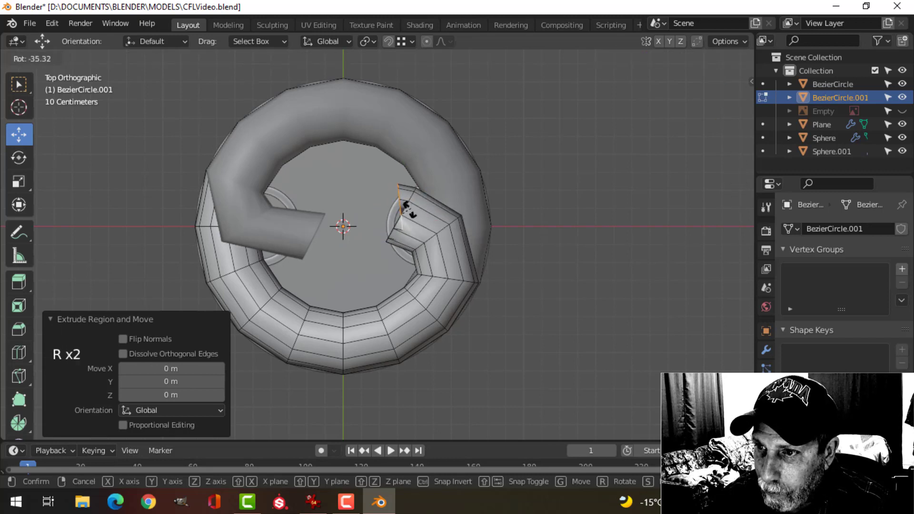
click(402, 212)
key(g)
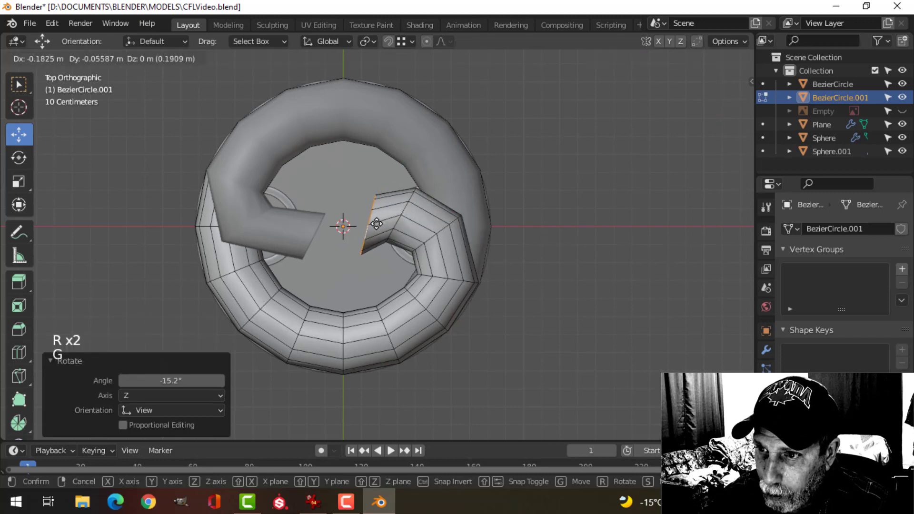
click(364, 233)
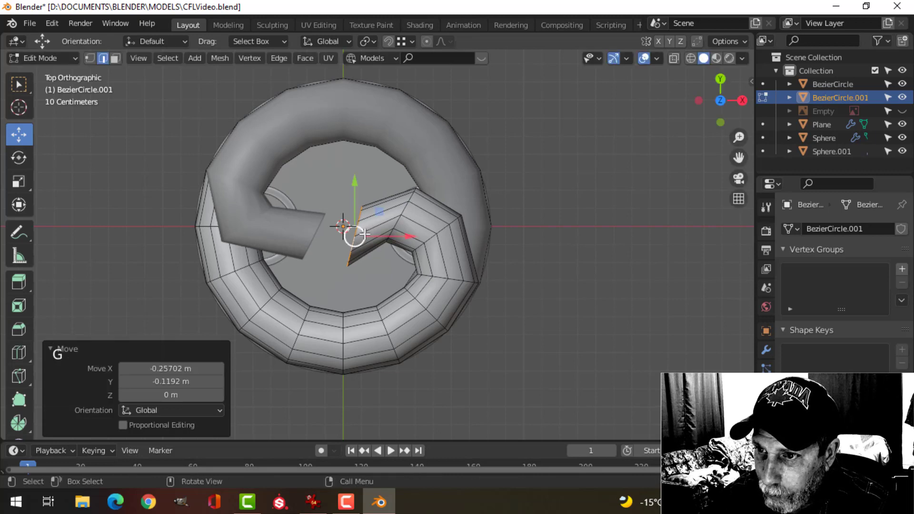
Step: Scale the end loop to about 0.96, and rotate the loop before it about -8.9° with a shift of about -0.03 m in Y
key(s)
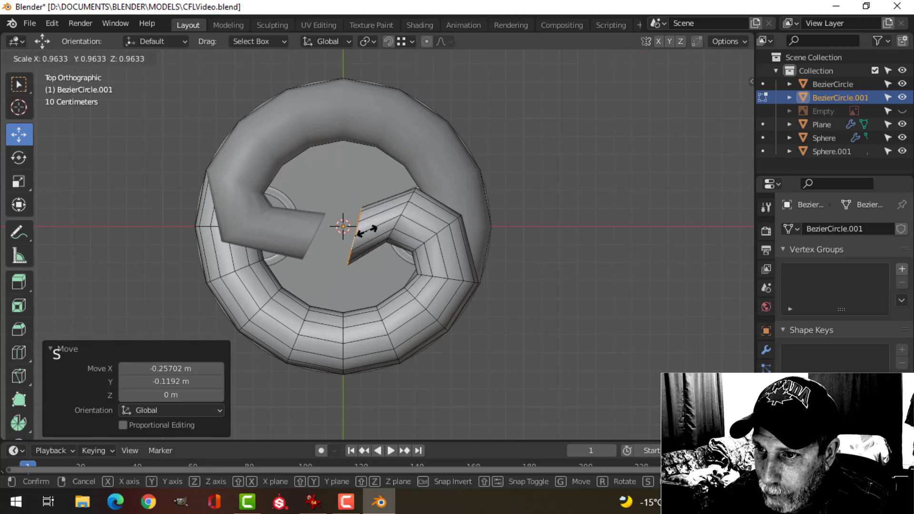
click(367, 231)
key(alt+a)
alt+shift+click(404, 212)
key(r)
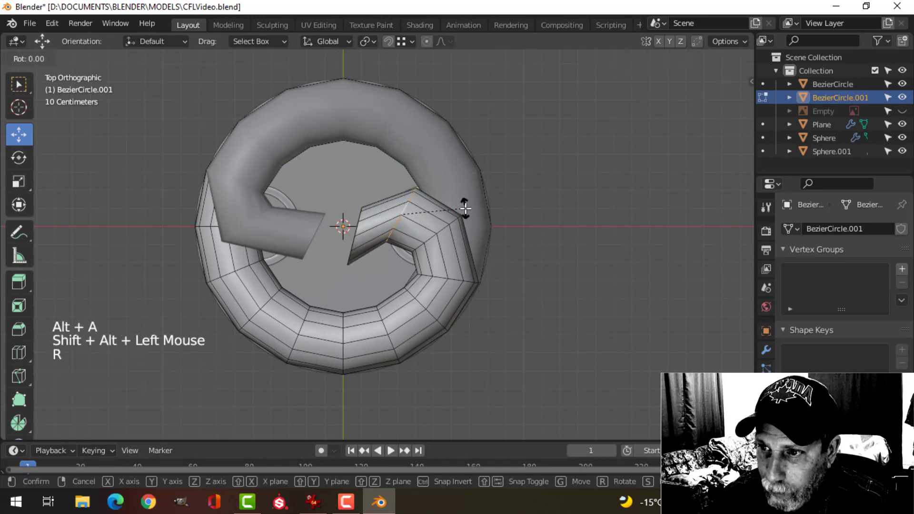
click(457, 203)
key(g)
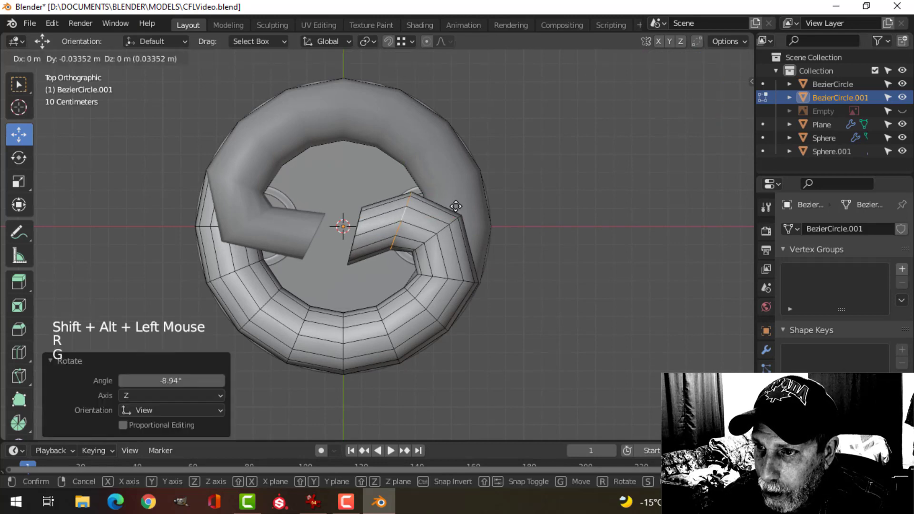
click(477, 259)
Step: Join the two spiral coils into one object
key(Tab)
middle_drag(475, 253, 418, 229)
scroll(471, 212, down, 2)
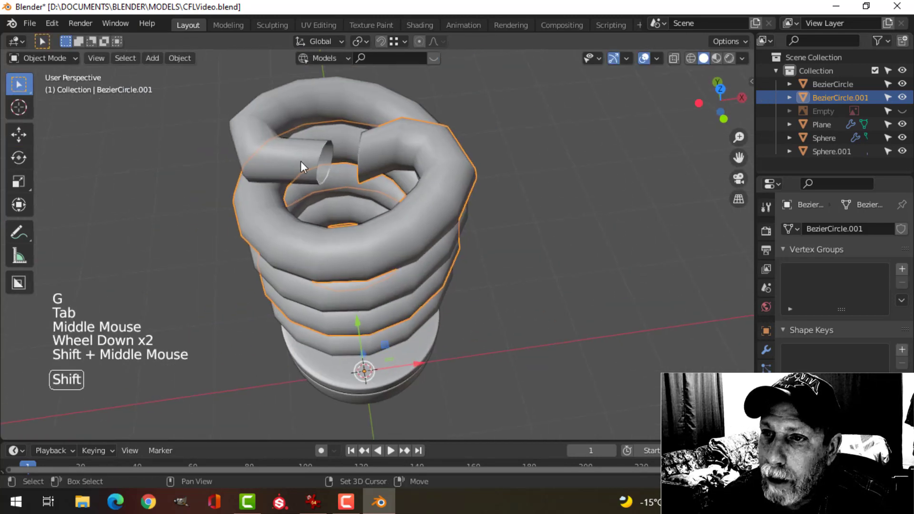
shift+click(306, 167)
middle_drag(306, 167, 472, 196)
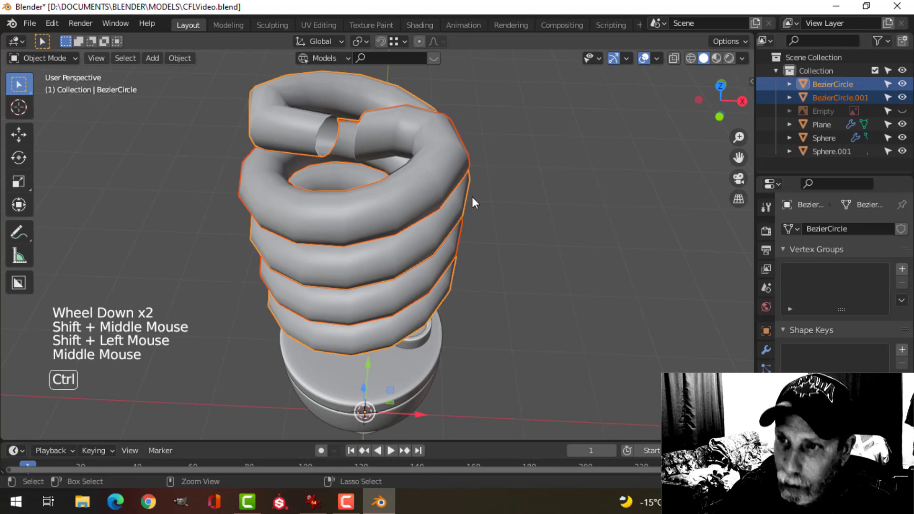
key(ctrl+j)
Step: Rotate the open upper end loop of the joined object's original coil about -4.9° in top view
scroll(400, 190, up, 2)
shift+middle_drag(400, 190, 428, 234)
shift+scroll(402, 218, down, 1)
key(Tab)
shift+middle_drag(379, 204, 451, 159)
key(alt+a)
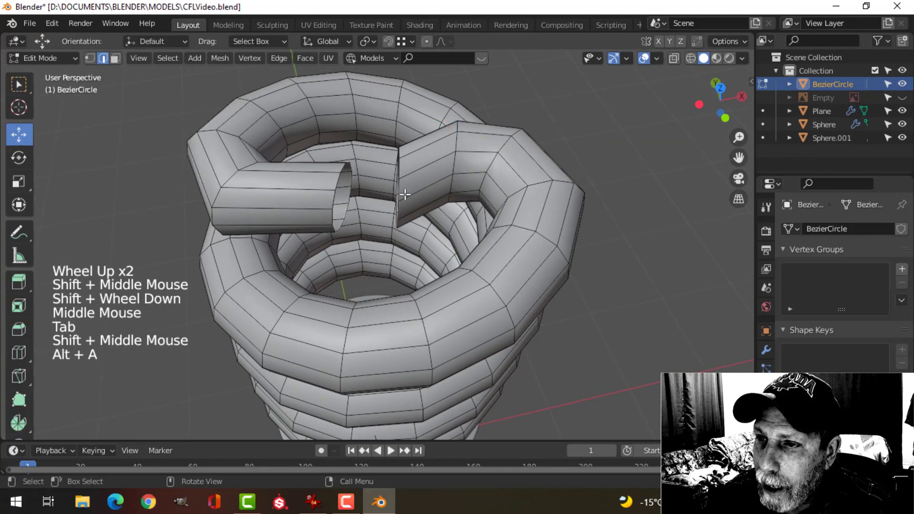
middle_drag(402, 194, 376, 250)
alt+shift+click(352, 249)
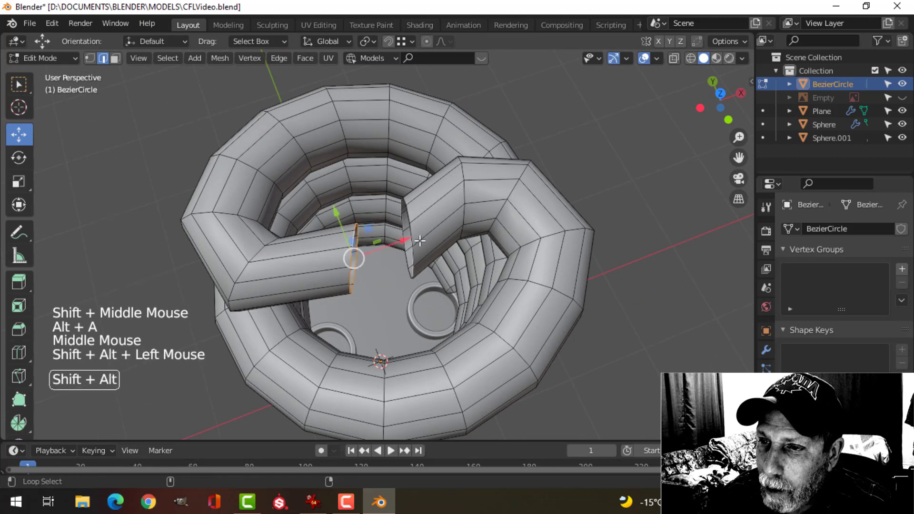
key(KP_7)
key(r)
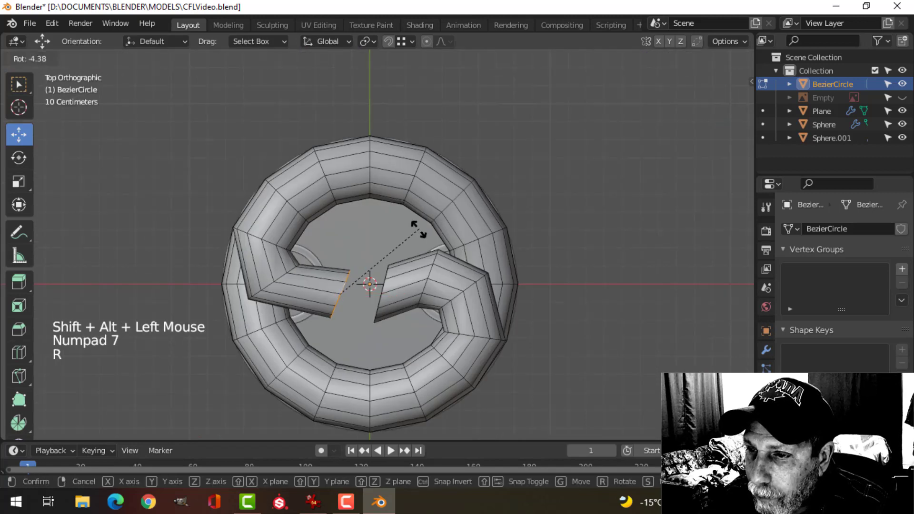
click(393, 262)
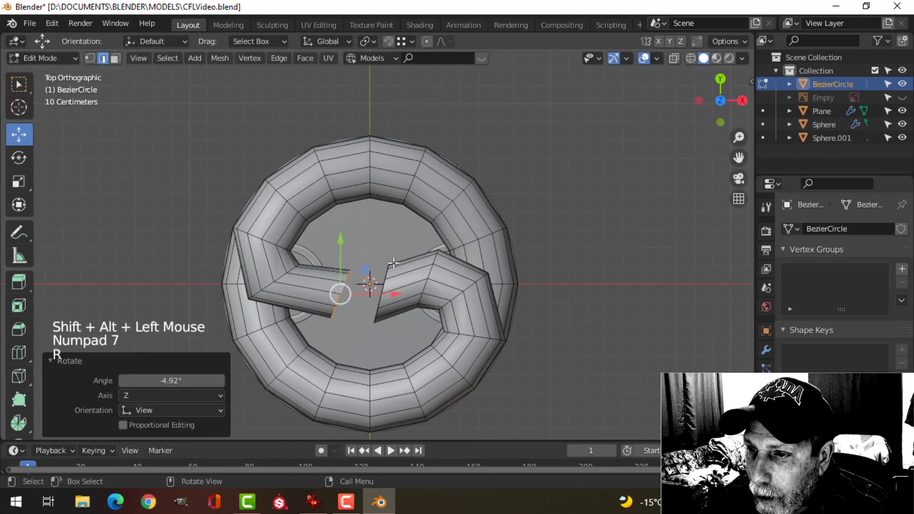
Step: Bridge the two facing upper end loops to connect the tubes across the coil's centre
alt+shift+click(384, 286)
key(ctrl+e)
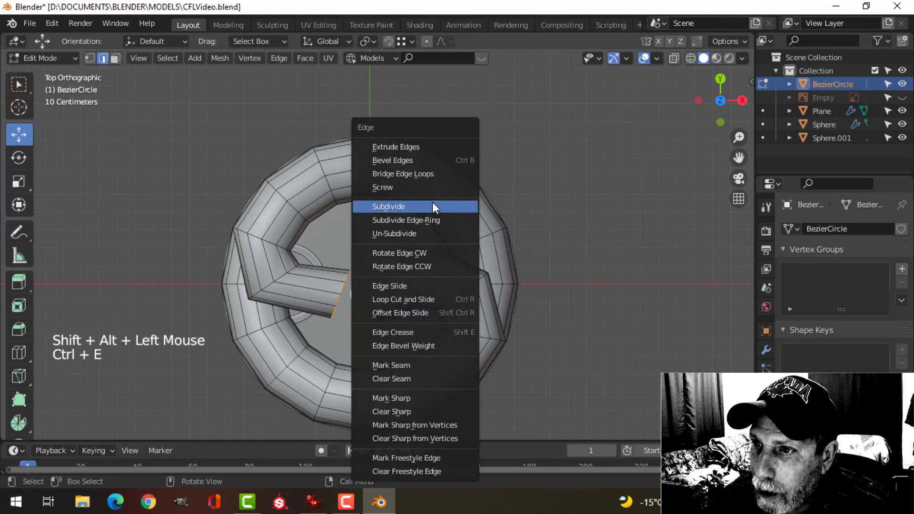
click(430, 171)
key(alt+a)
scroll(437, 312, up, 2)
shift+middle_drag(260, 322, 281, 311)
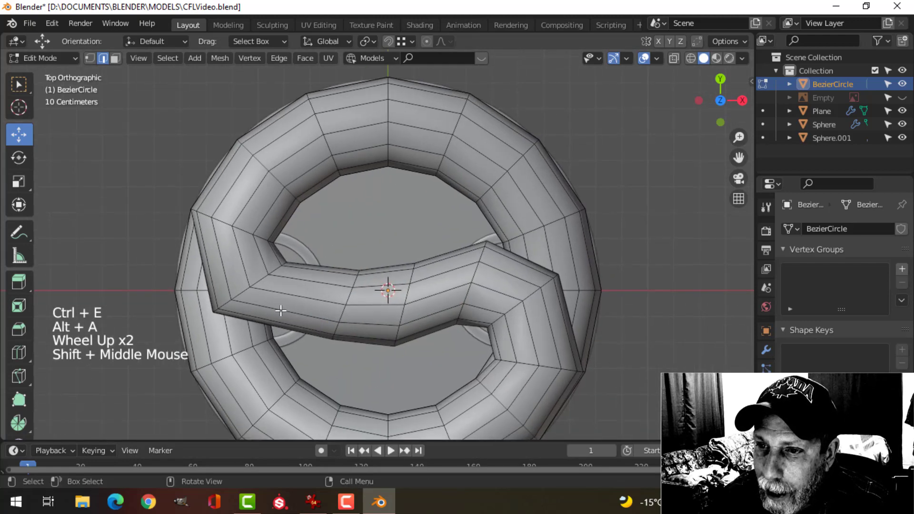
Step: Move the connection's loop on the negative X side about -0.07 m in X and -0.03 m in Y, and rotate its other loop slightly clockwise
alt+shift+click(351, 295)
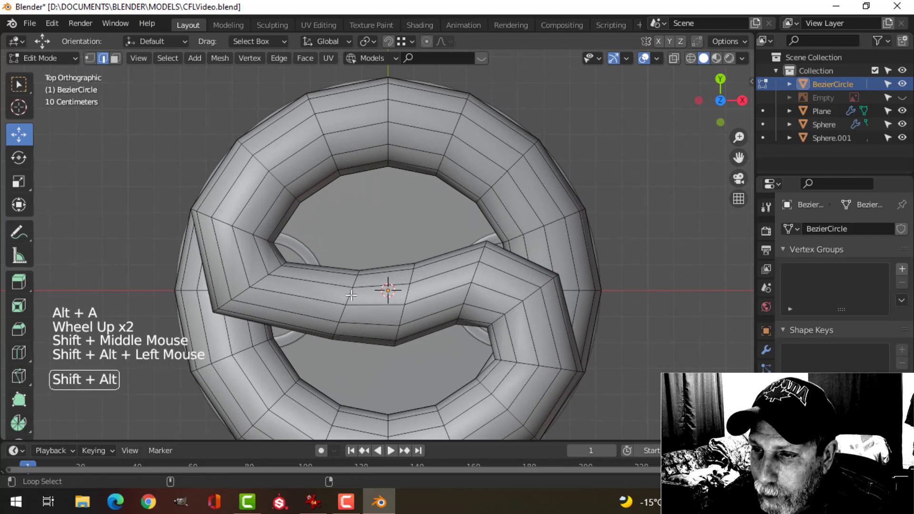
key(g)
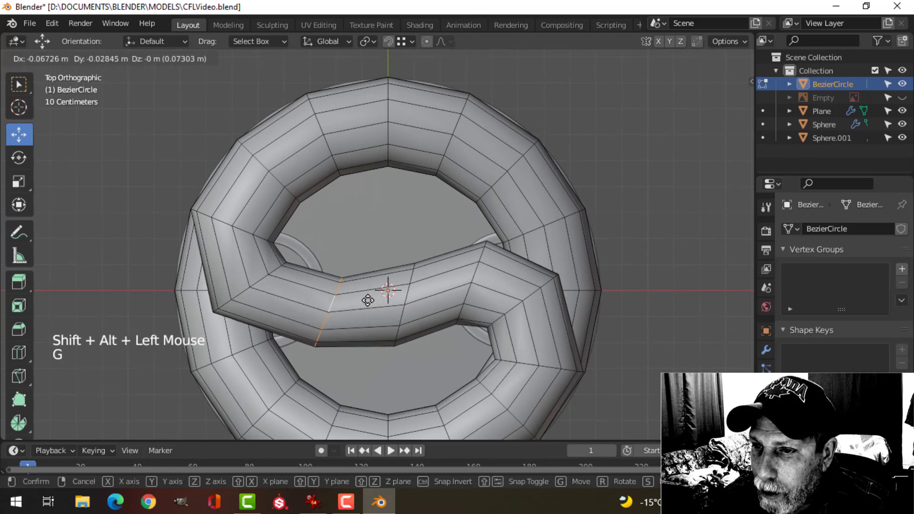
click(326, 309)
key(alt+a)
alt+shift+click(428, 295)
key(r)
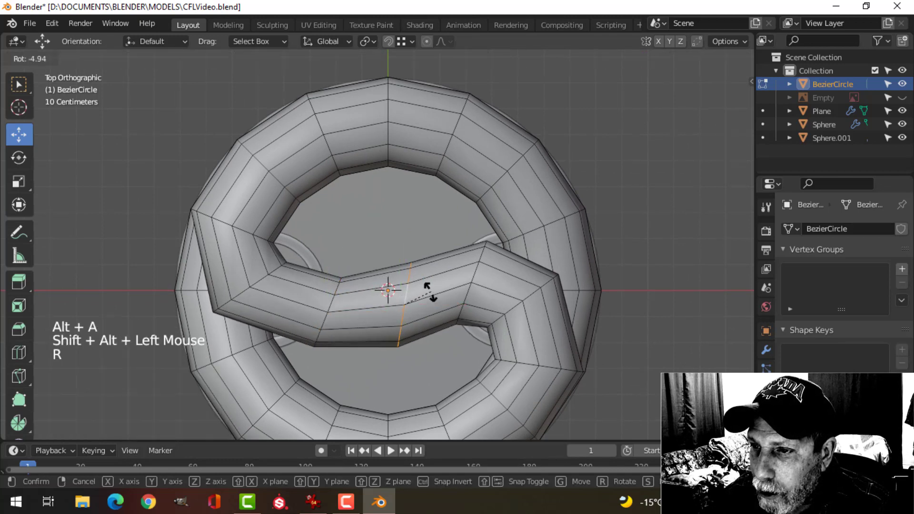
click(425, 290)
Step: Rotate the connecting tube's next loop toward positive X about -10.1°, and reposition it with a small move and a 0.047 edge slide
key(alt+a)
alt+shift+click(474, 266)
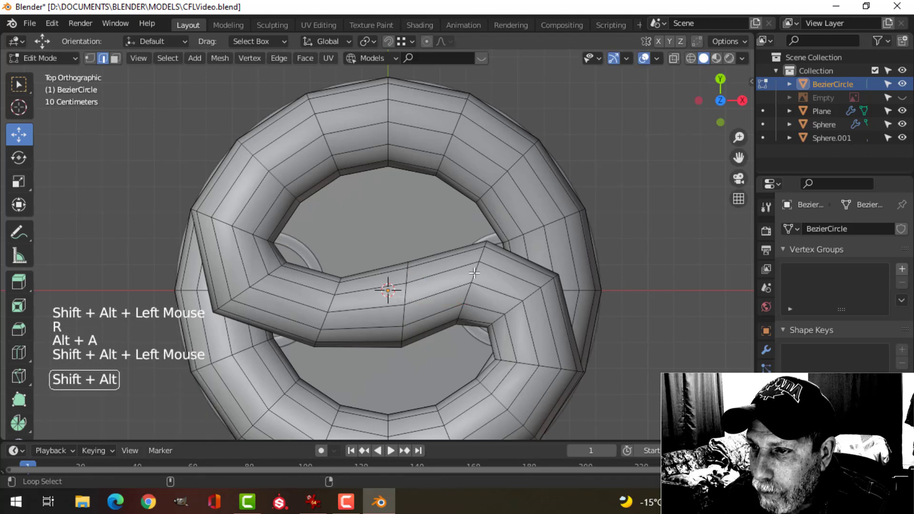
key(r)
click(476, 274)
key(g)
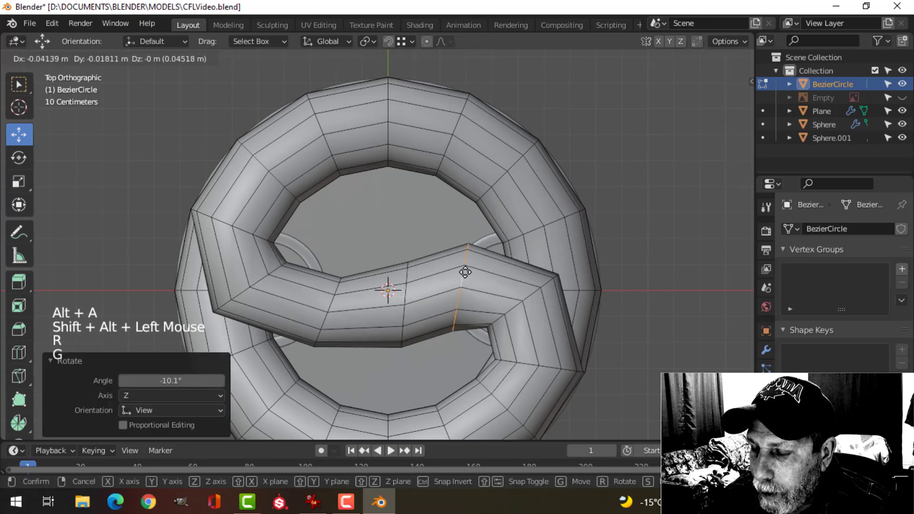
click(465, 272)
key(g)
key(g)
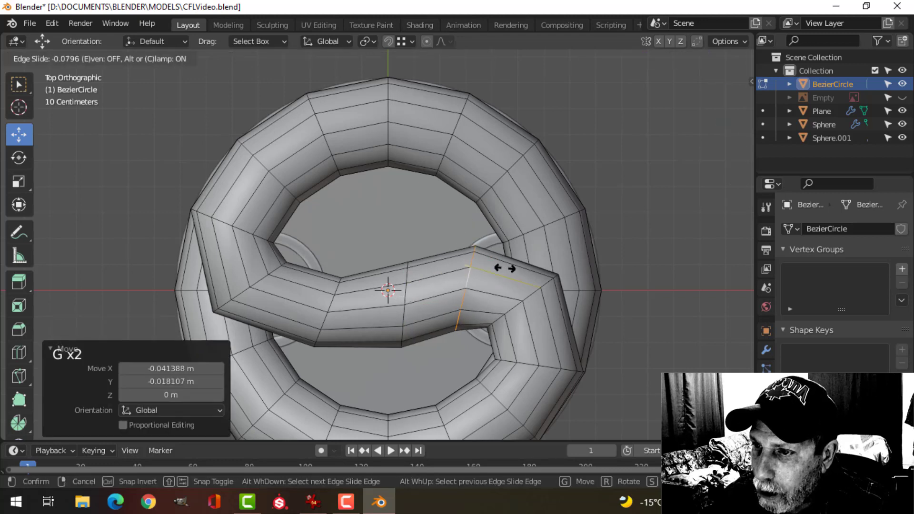
click(495, 271)
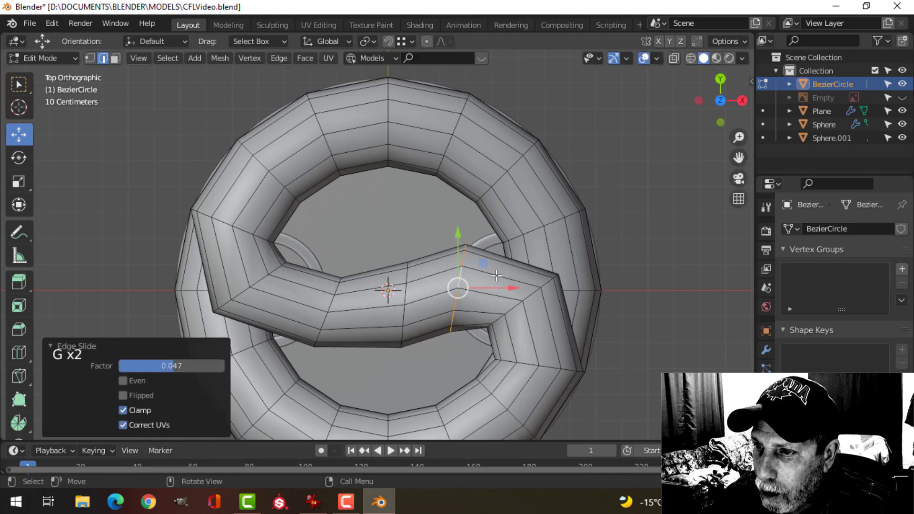
Step: Shift the edge loop at the corner of the negative X bend slightly inward
key(alt+a)
scroll(474, 317, down, 1)
key(Tab)
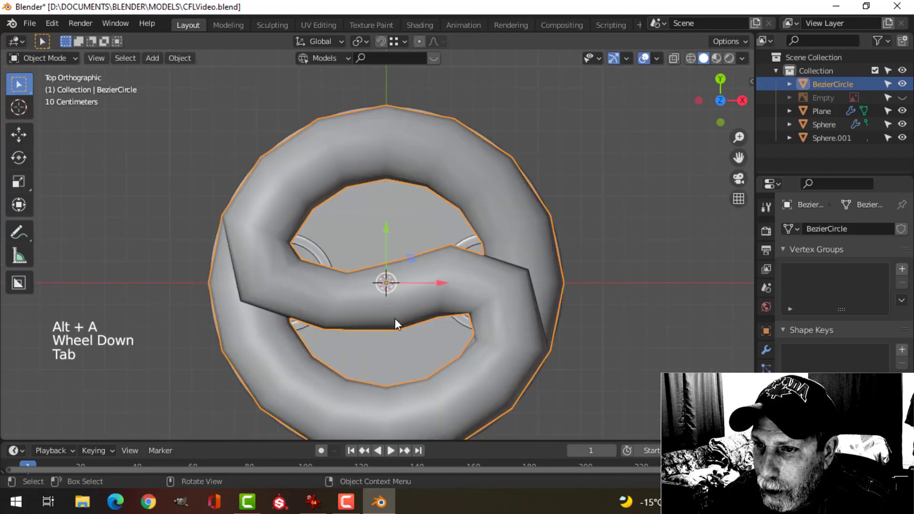
key(Tab)
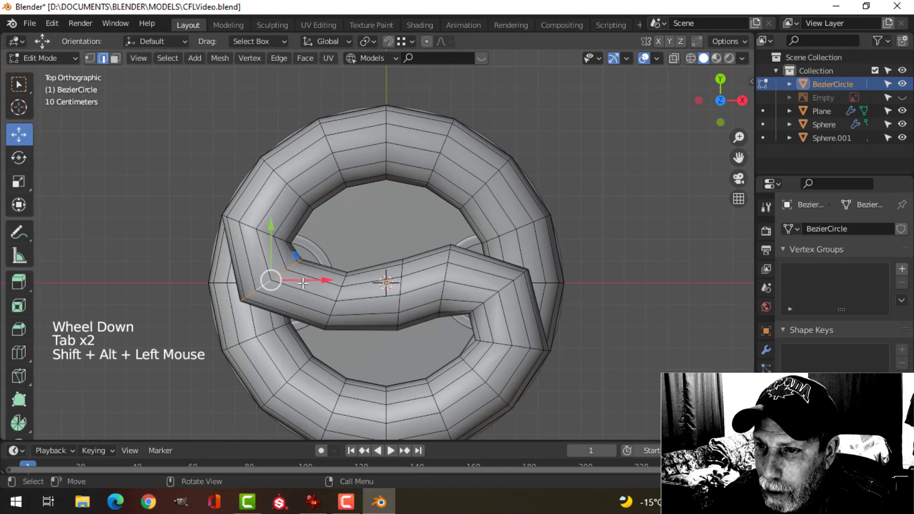
key(g)
key(Tab)
Step: Add a level 2 Subdivision Surface to the joined coil
scroll(400, 291, down, 2)
middle_drag(400, 291, 391, 252)
key(ctrl+2)
key(alt+a)
click(387, 298)
Step: Move the loop just before the negative X bend's corner about 0.028 m in X and -0.016 m in Y
key(Tab)
middle_drag(387, 299, 402, 320)
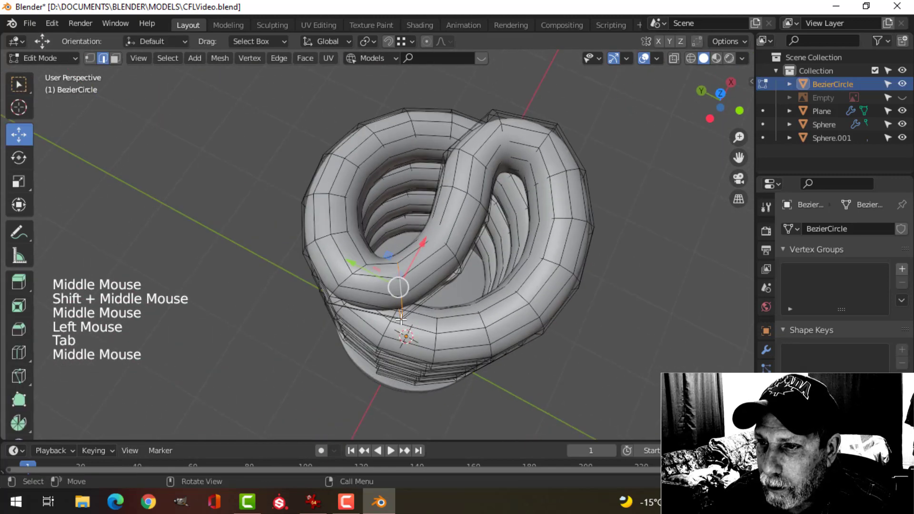
key(alt+a)
alt+shift+click(366, 277)
key(KP_7)
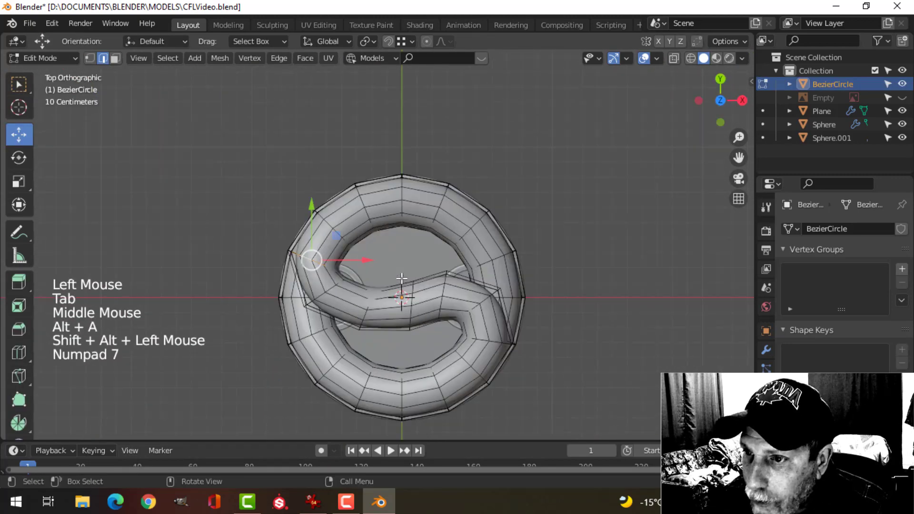
scroll(389, 272, up, 2)
key(g)
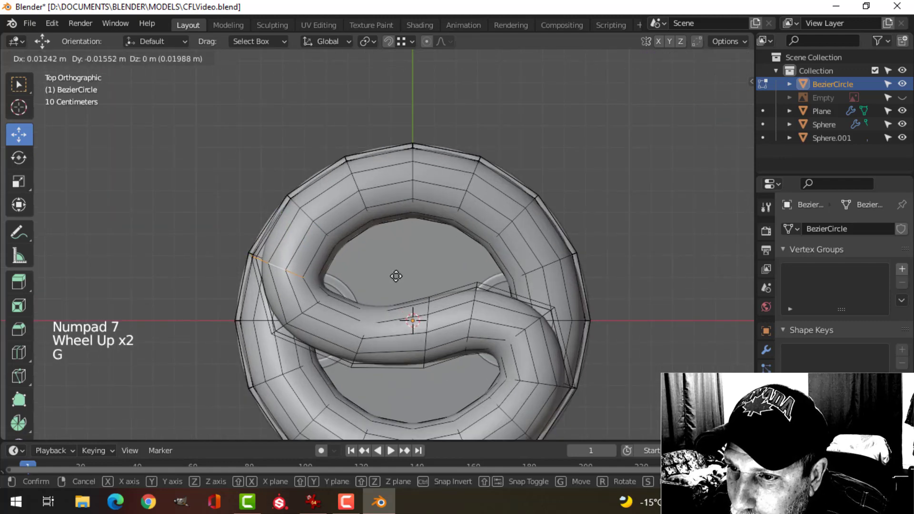
click(399, 276)
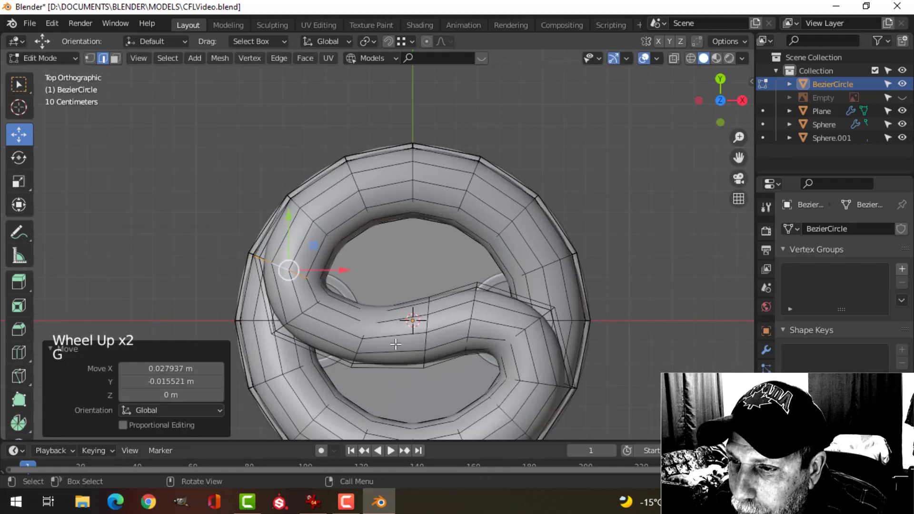
key(alt+a)
Step: Raise the three edge loops across the middle of the connecting tube slightly along Z
middle_drag(415, 323, 453, 266)
alt+shift+click(352, 282)
alt+shift+click(459, 263)
alt+shift+click(501, 205)
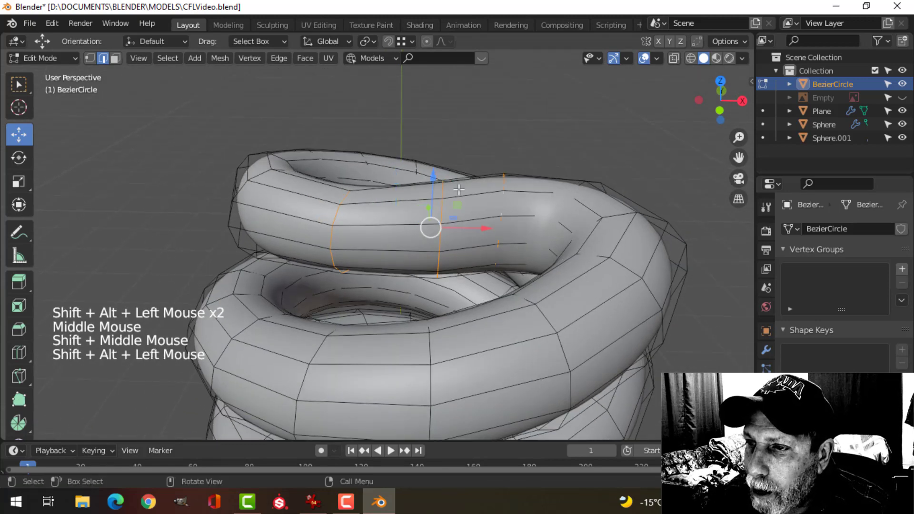
drag(434, 177, 435, 149)
key(Tab)
Step: Move the connecting tube's loop nearest the negative X bend about -0.09 m in X and -0.04 m in Y
scroll(509, 183, down, 3)
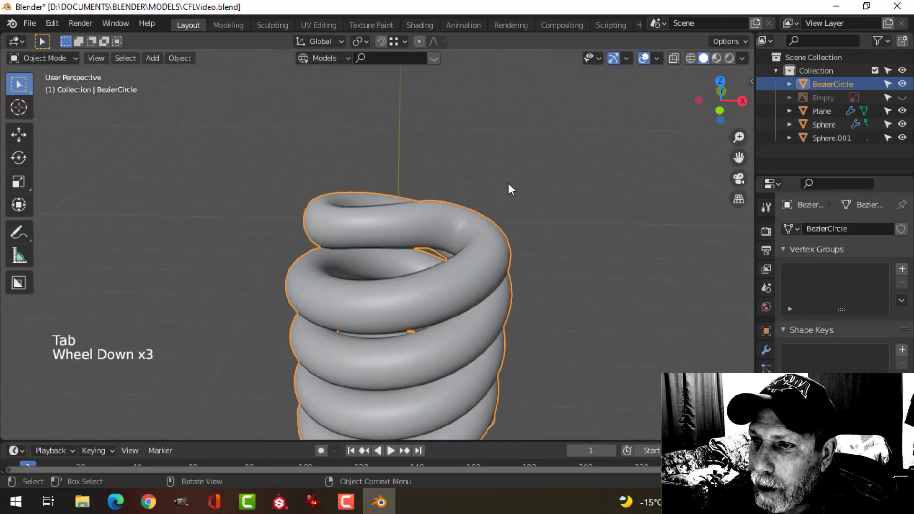
middle_drag(509, 184, 471, 264)
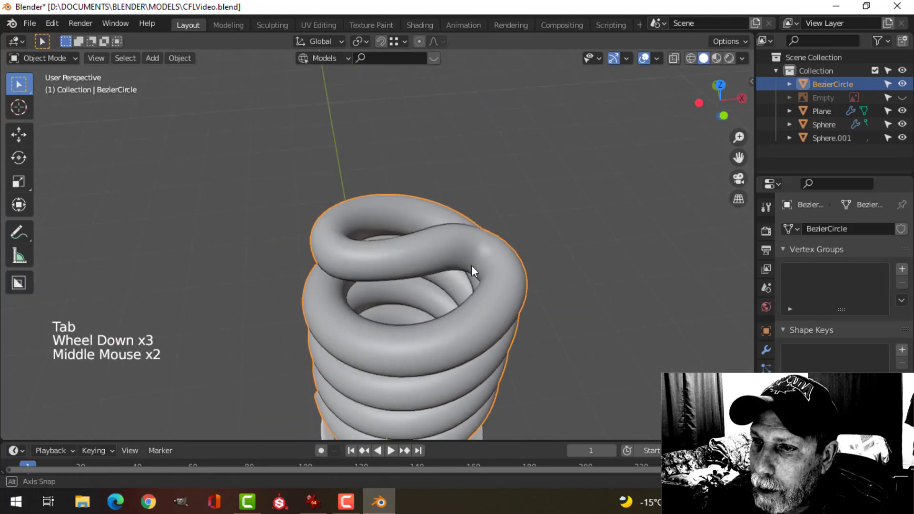
scroll(399, 301, up, 1)
scroll(399, 301, up, 1)
key(Tab)
middle_drag(399, 301, 465, 301)
key(alt+a)
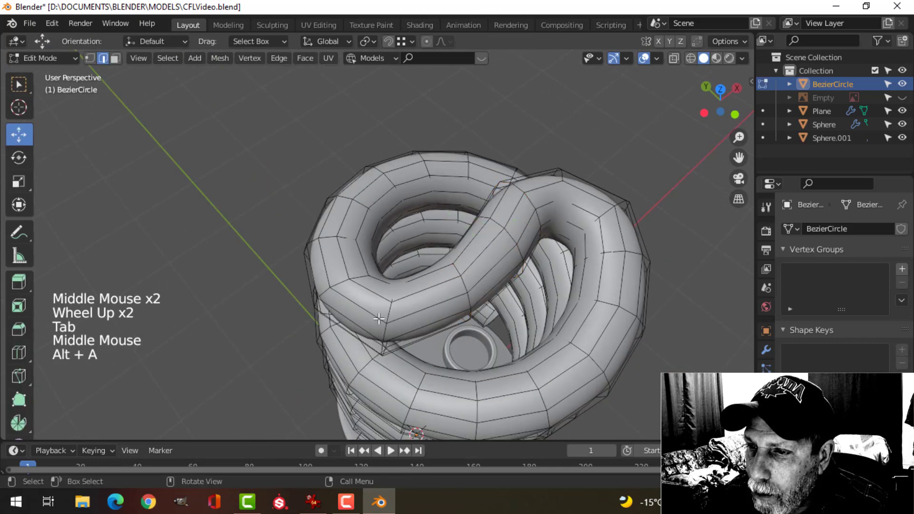
alt+shift+click(462, 284)
key(KP_7)
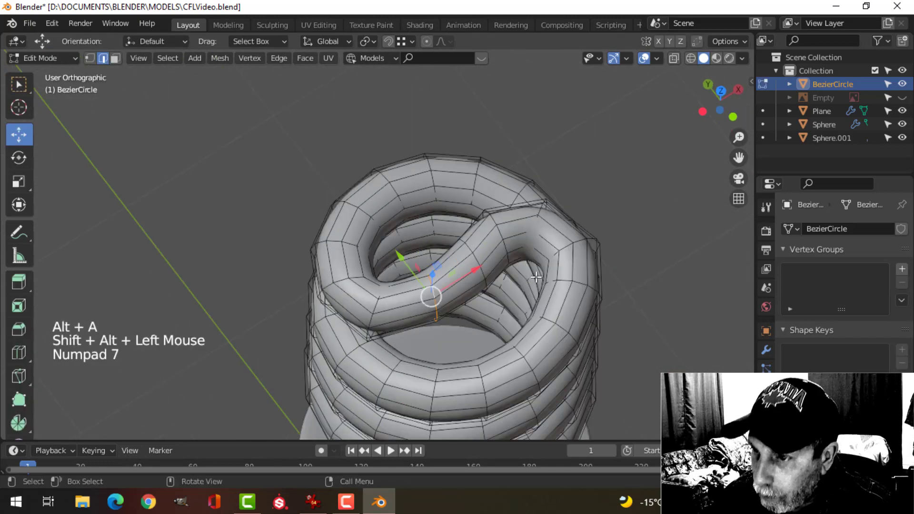
key(g)
click(512, 284)
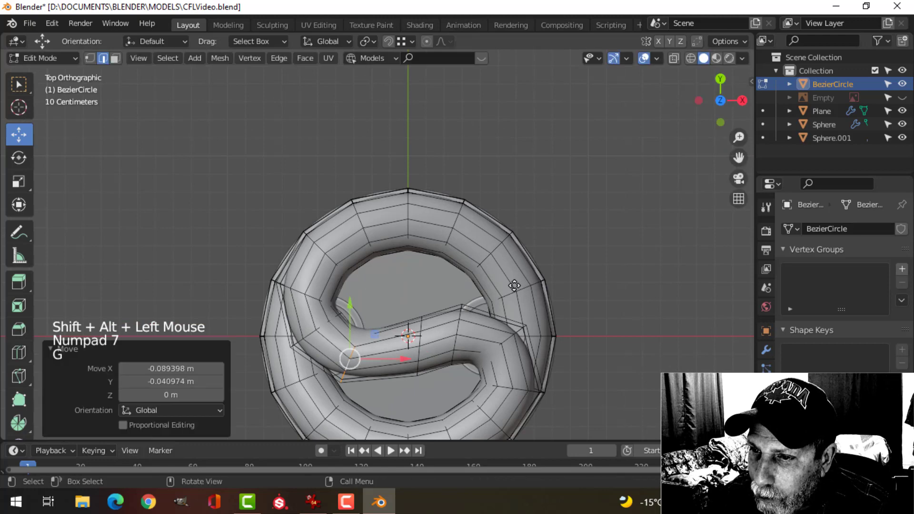
key(Tab)
Step: Scale the connecting tube's loop beside the positive X bend to 0.942
scroll(479, 325, down, 3)
scroll(479, 325, up, 1)
middle_drag(479, 326, 475, 226)
key(alt+a)
scroll(483, 281, down, 2)
middle_drag(483, 280, 447, 285)
scroll(398, 299, up, 2)
click(390, 294)
key(Tab)
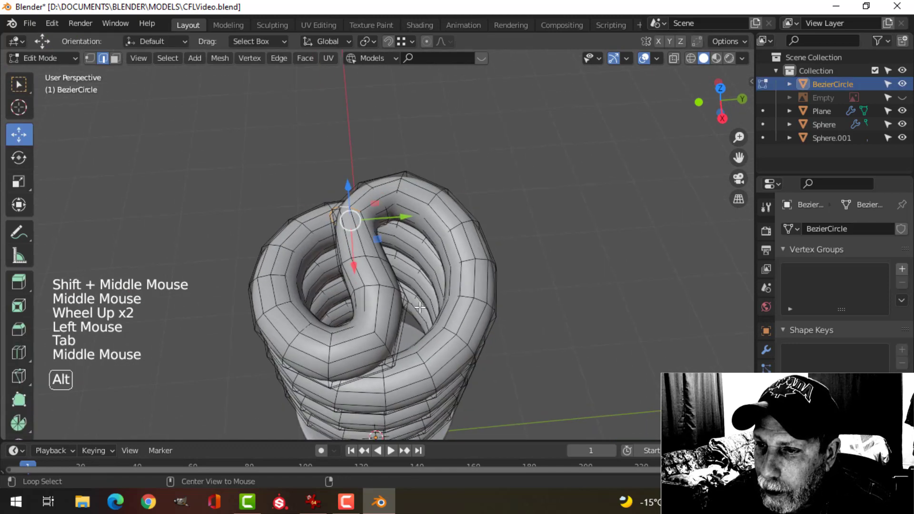
key(alt+a)
alt+shift+click(458, 285)
key(s)
click(450, 282)
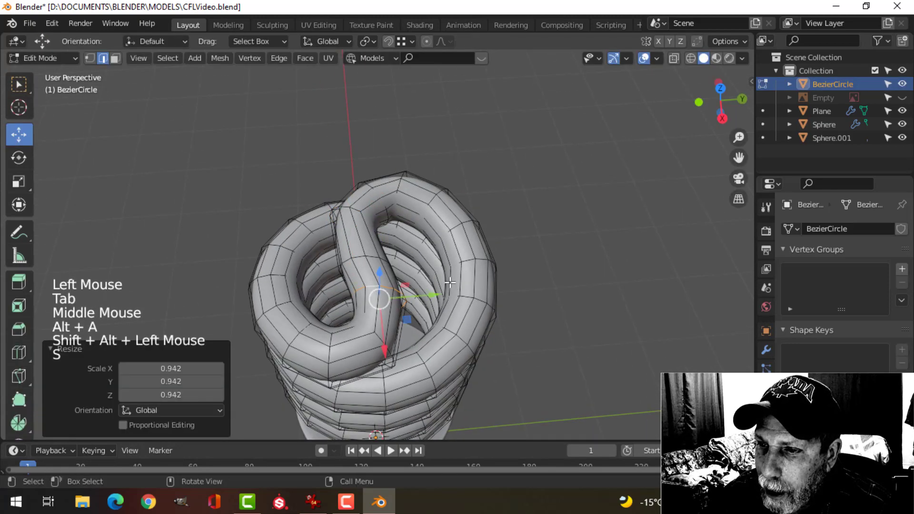
Step: Move the loop at the corner of the positive X bend about -0.02 m in X and -0.03 m in Y
key(alt+a)
alt+shift+click(452, 335)
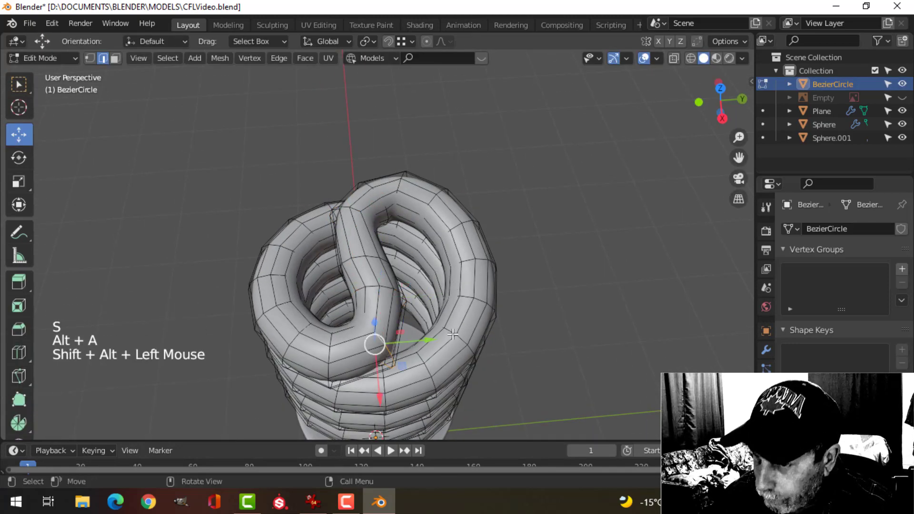
key(KP_7)
scroll(540, 261, up, 2)
key(g)
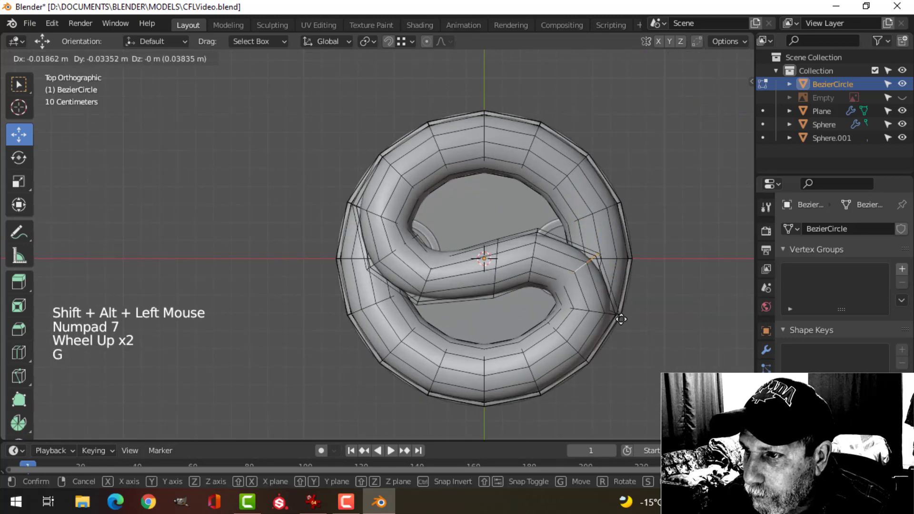
click(621, 319)
key(Tab)
Step: Examine the coil's open lower tube ends and how they line up with the two sockets on the base
scroll(599, 336, down, 3)
key(alt+a)
middle_drag(598, 336, 428, 285)
scroll(509, 328, down, 2)
middle_drag(428, 286, 350, 257)
scroll(381, 235, up, 3)
mouse_move(349, 257)
middle_down()
mouse_move(345, 264)
mouse_move(358, 262)
mouse_move(353, 248)
middle_up()
middle_drag(353, 247, 341, 233)
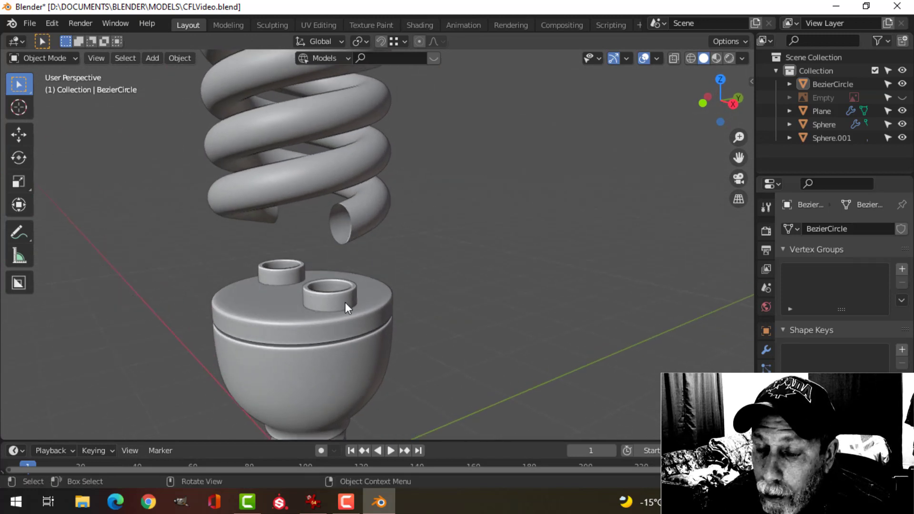
Step: Select the open end loop of the spiral's lowest coil above the front socket and move it about 0.07 m in Y and 0.01 m in Z
middle_drag(396, 282, 359, 244)
click(359, 243)
key(Tab)
middle_drag(420, 245, 384, 255)
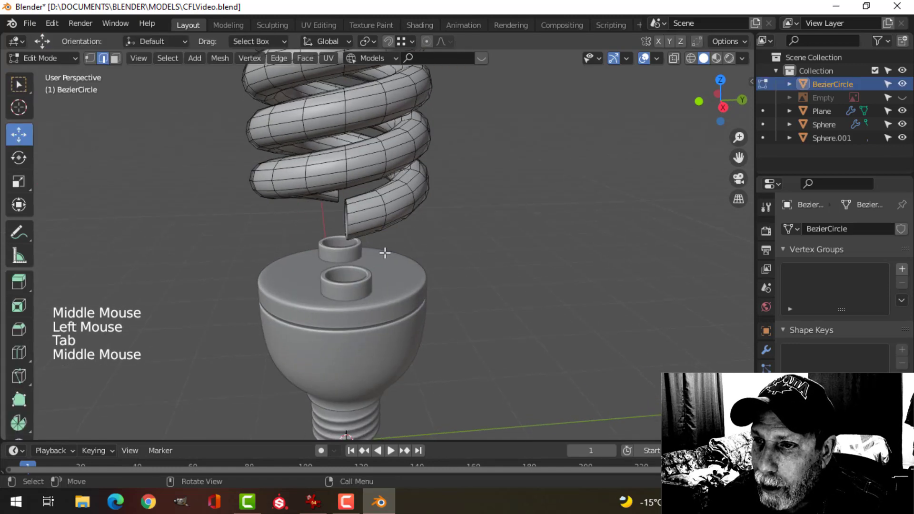
scroll(384, 255, up, 2)
key(alt+a)
alt+shift+click(335, 210)
middle_drag(335, 210, 353, 255)
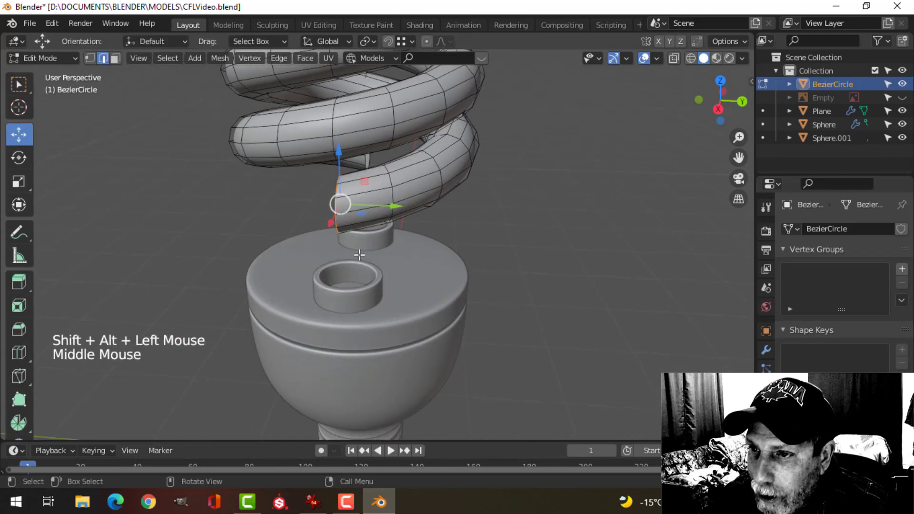
mouse_move(391, 297)
shift+middle_down()
mouse_move(362, 285)
mouse_move(347, 302)
mouse_move(374, 295)
shift+middle_up()
middle_drag(374, 295, 404, 276)
key(g)
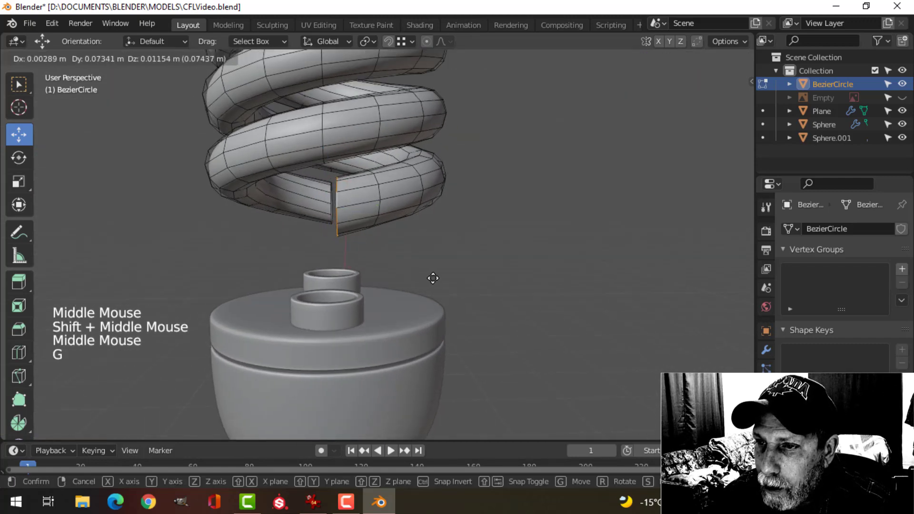
click(432, 278)
Step: Extrude the open end loop about -0.16 m in Y and -0.08 m in Z and tilt it down toward the socket
key(e)
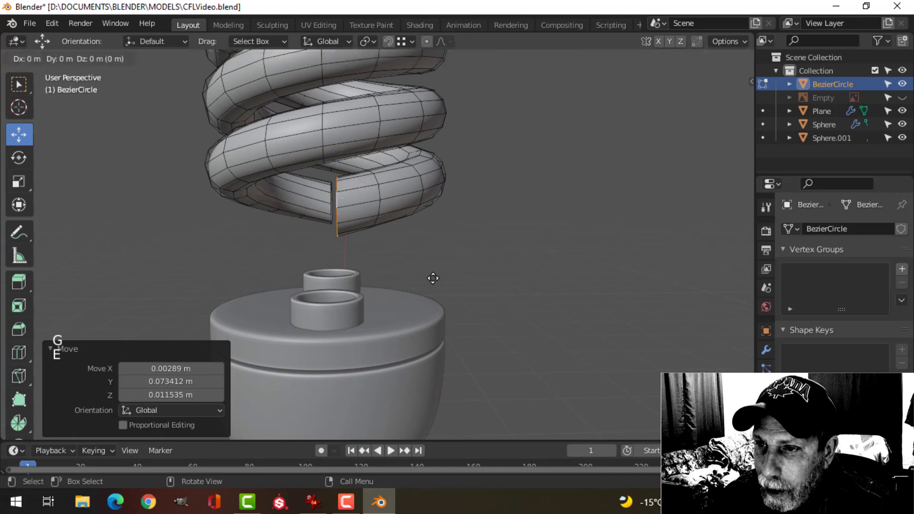
right_click(433, 278)
key(g)
click(404, 287)
key(r)
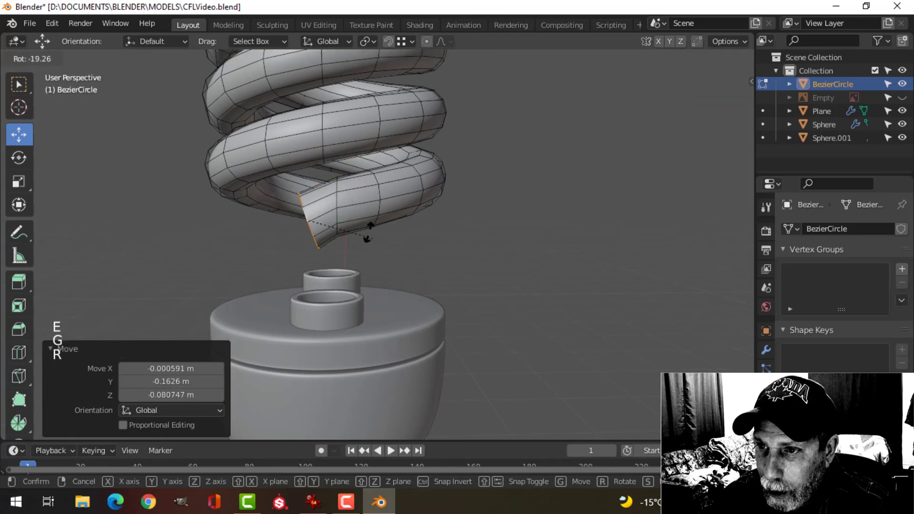
click(369, 232)
Step: Move the extruded end loop about 0.03 m in Y and -0.10 m in Z, rotate it -10.3° and scale it down slightly
key(g)
click(354, 238)
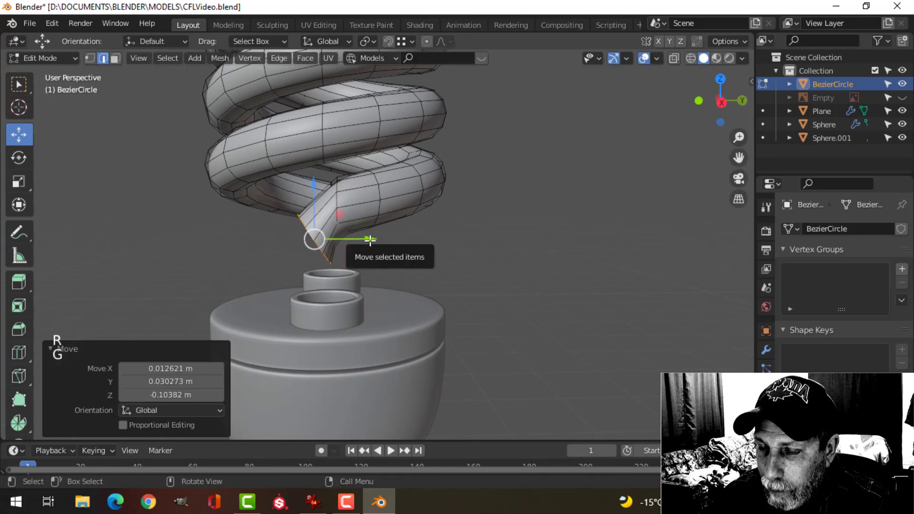
key(r)
click(385, 230)
key(s)
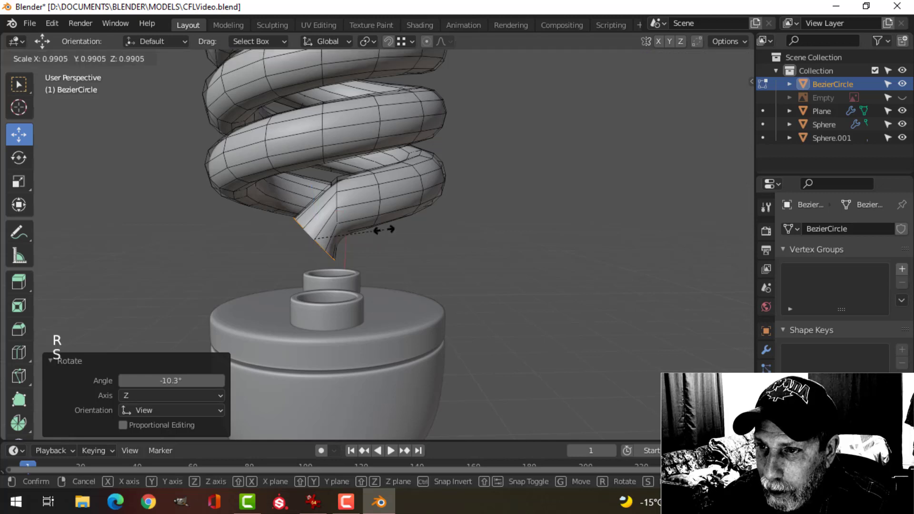
click(377, 230)
Step: Extrude the tube end again about 0.05 m in Y and -0.27 m in Z, and rotate it toward horizontal above the socket
key(e)
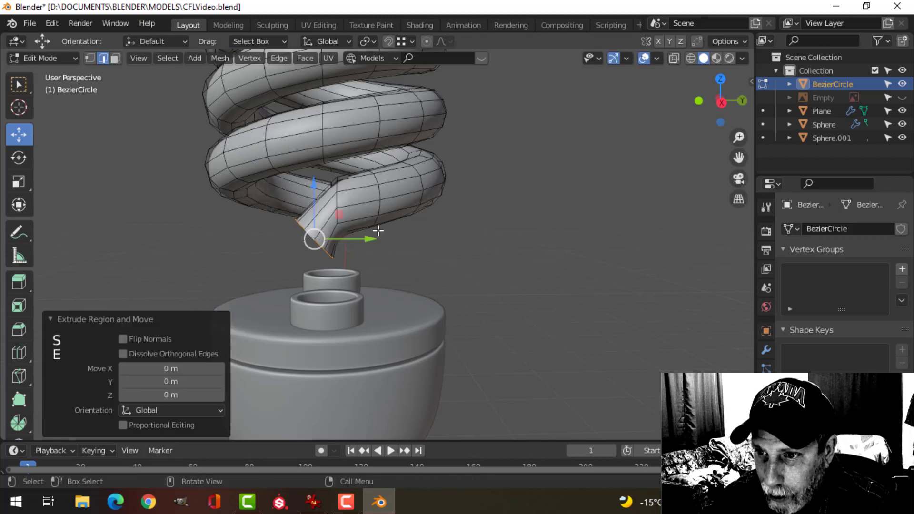
key(g)
click(386, 276)
key(r)
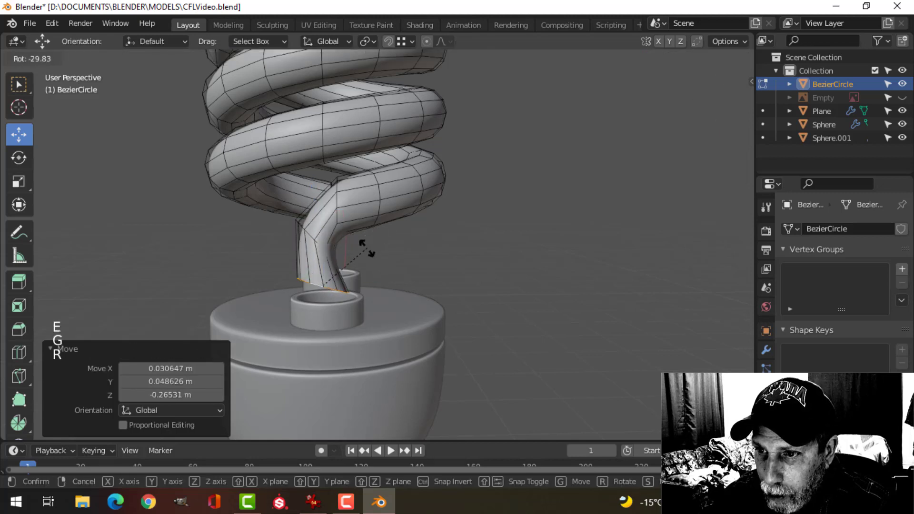
click(365, 248)
Step: Move the bend loop and the tube's end loop together in front view about -0.18 m in X and -0.03 m in Z
middle_drag(355, 239, 405, 236)
alt+shift+click(382, 219)
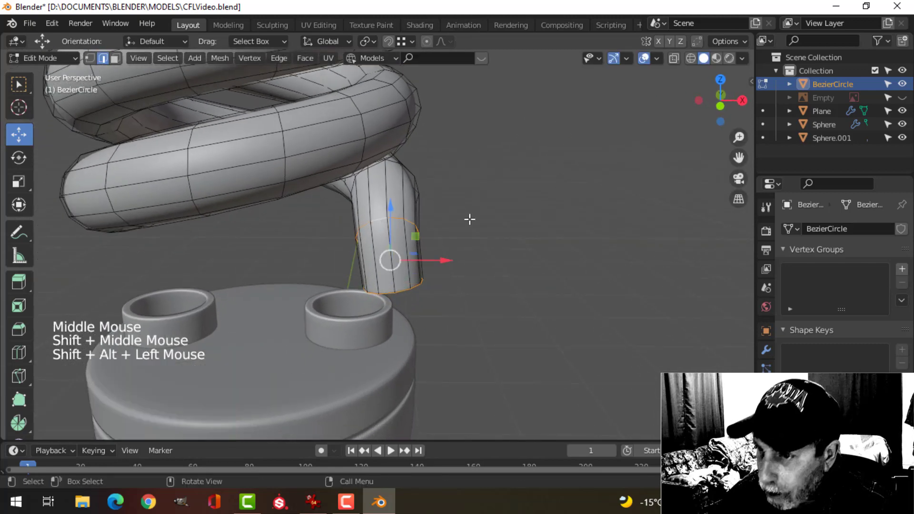
key(KP_1)
key(g)
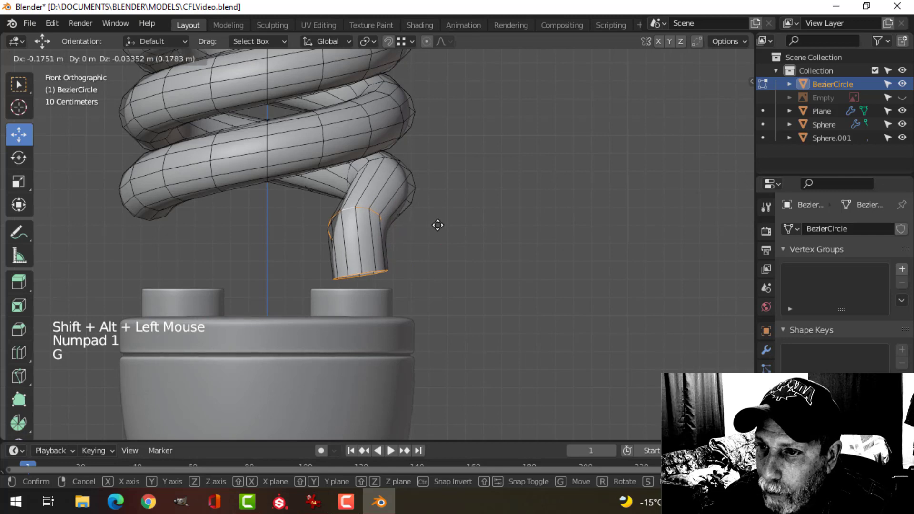
click(438, 225)
Step: Rotate only the tube's end loop about 14° and move it about -0.06 m in X and 0.02 m in Z
key(alt+a)
key(r)
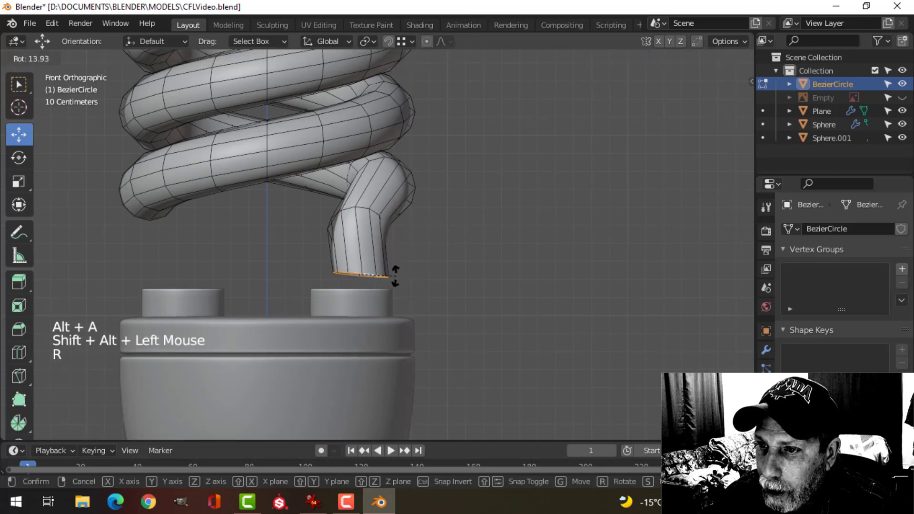
click(393, 275)
key(g)
click(380, 270)
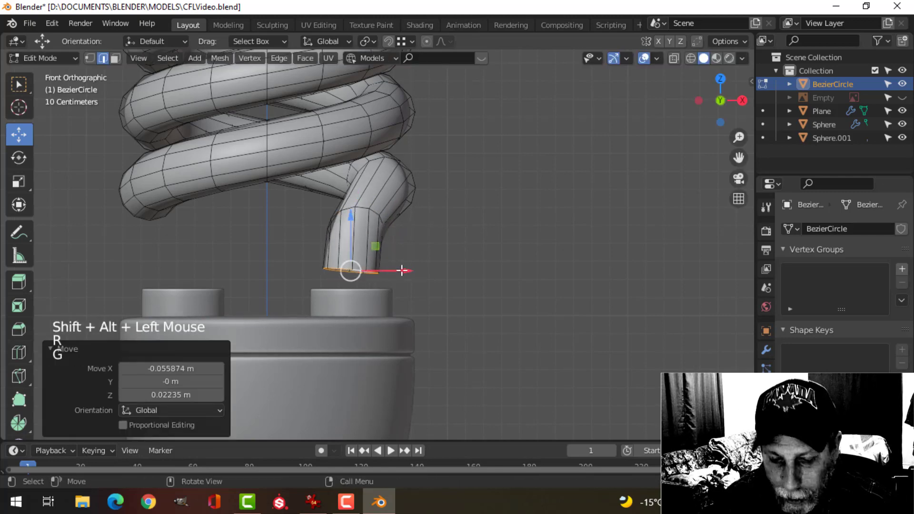
Step: Extrude the tube end about -0.19 m in Z into the socket and shift it slightly in Y to center it
key(e)
key(g)
click(400, 305)
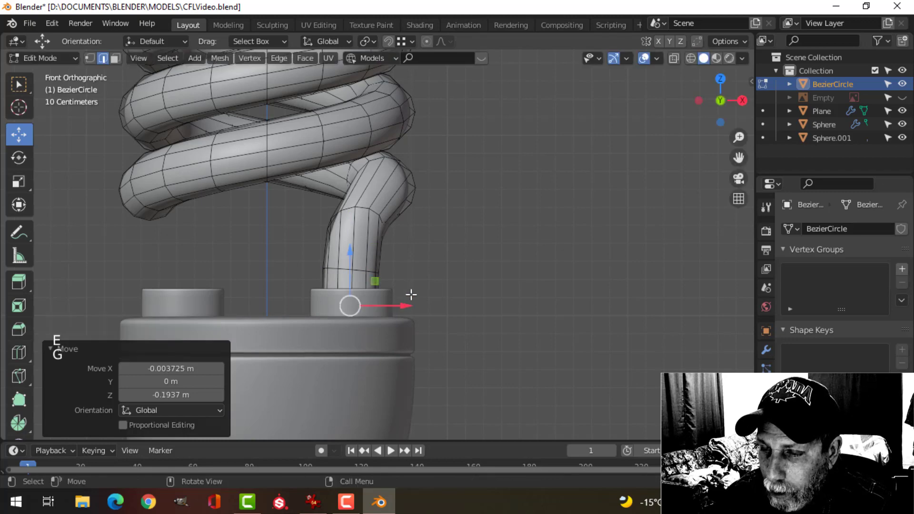
middle_drag(410, 296, 366, 308)
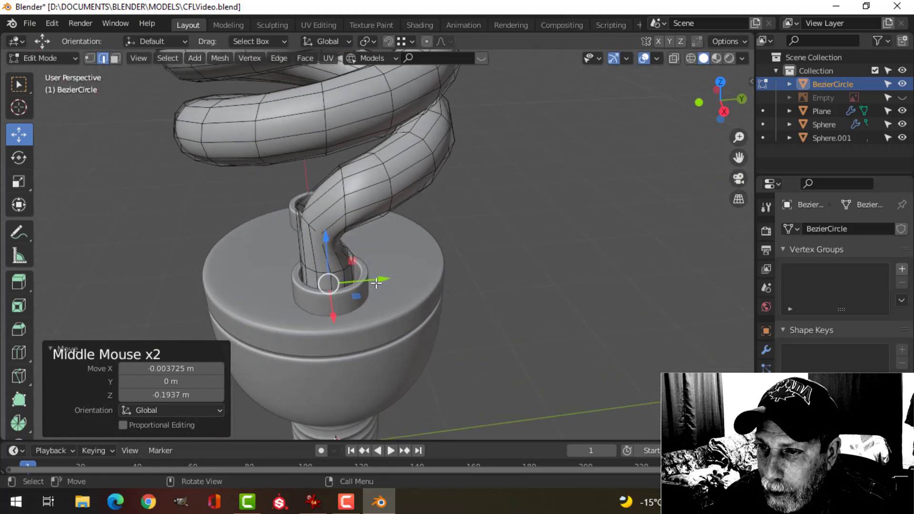
drag(381, 278, 387, 274)
Step: Scale the tube's lower bend loop to 1.232 and move it about 0.02 m in Y in right view
middle_drag(387, 274, 348, 229)
key(alt+a)
alt+shift+click(345, 226)
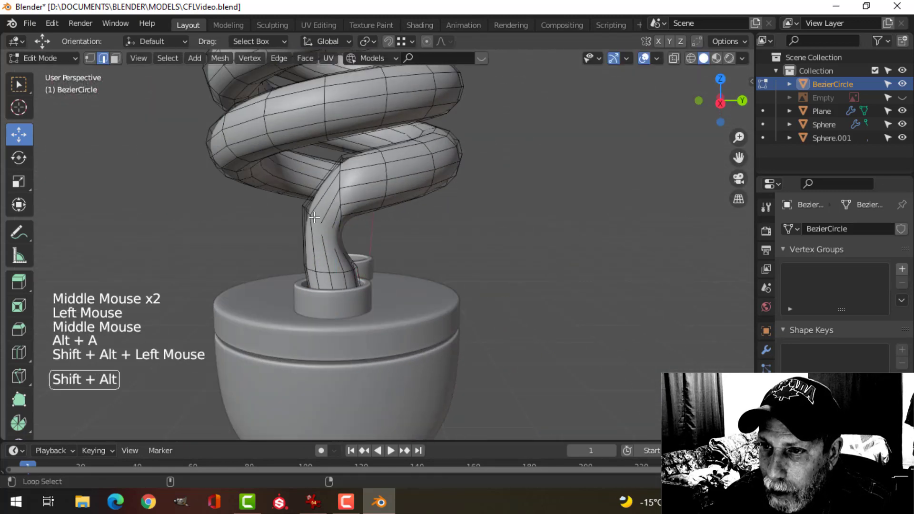
key(s)
click(409, 241)
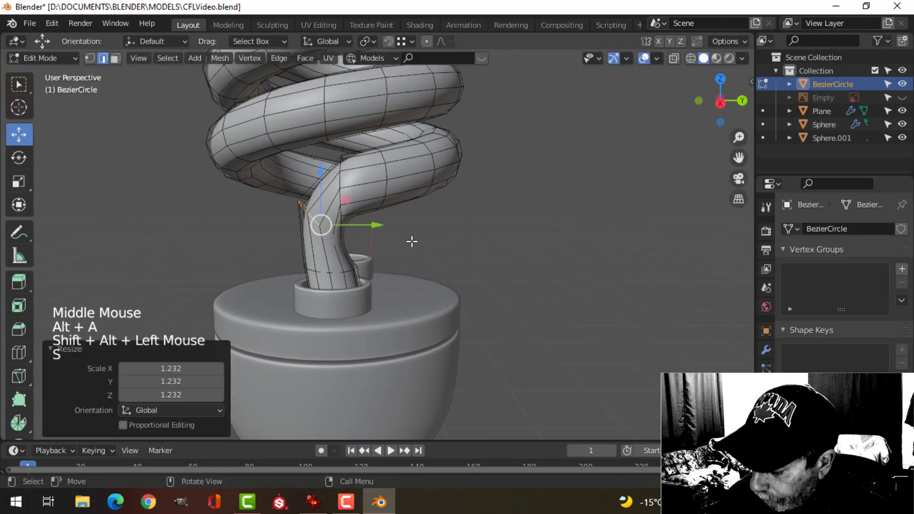
key(ctrl+KP_3)
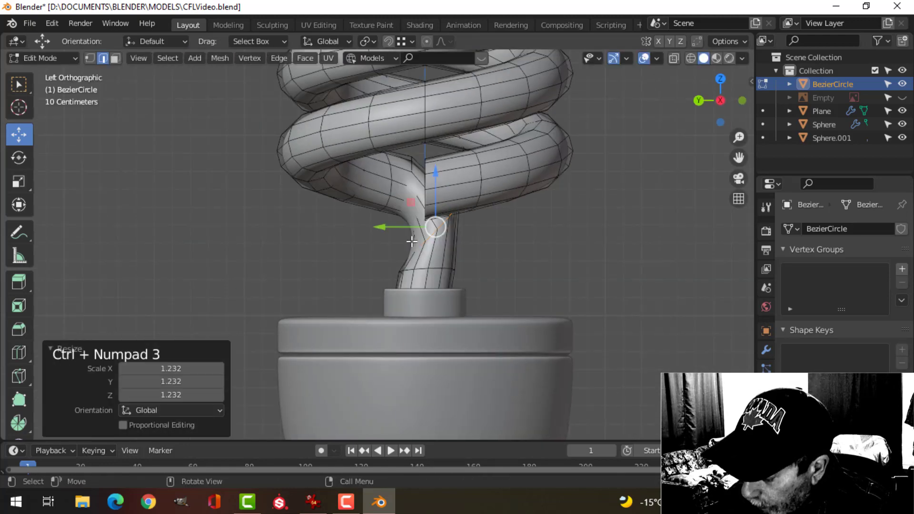
key(KP_3)
key(g)
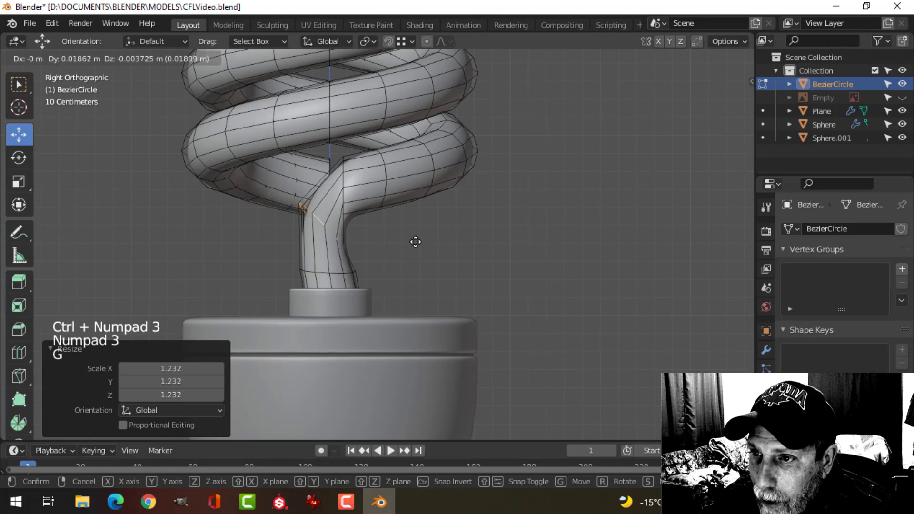
click(415, 242)
Step: Rotate the loop where the coil meets the new tube section -24.8° and move it about 0.02 m in Y and -0.01 m in Z
key(alt+a)
alt+shift+click(346, 186)
key(r)
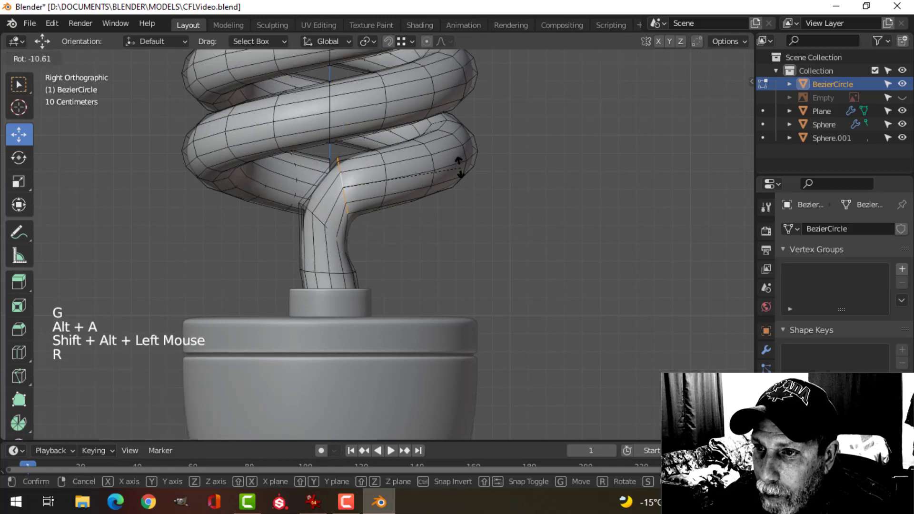
click(444, 149)
key(g)
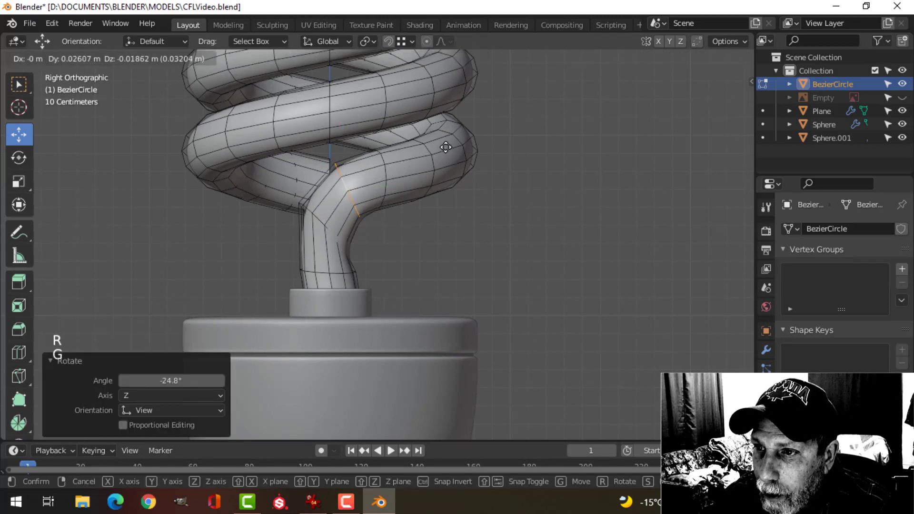
click(446, 193)
Step: Move the same upper bend loop about -0.06 m in X and 0.02 m in Y
middle_drag(446, 192, 524, 218)
key(g)
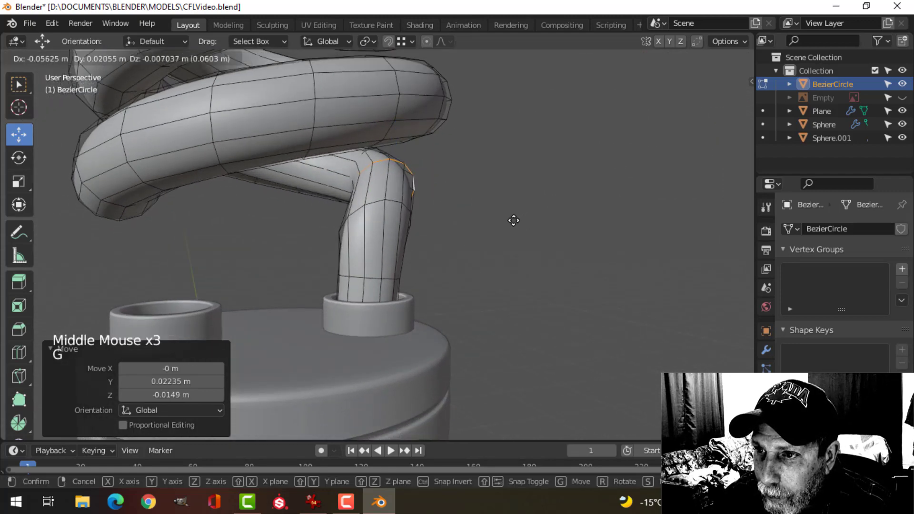
click(510, 219)
Step: Rotate the lower bend loop about 20° from the back side, reposition it slightly and check the smooth tube in Object Mode
key(alt+a)
middle_drag(444, 223, 592, 225)
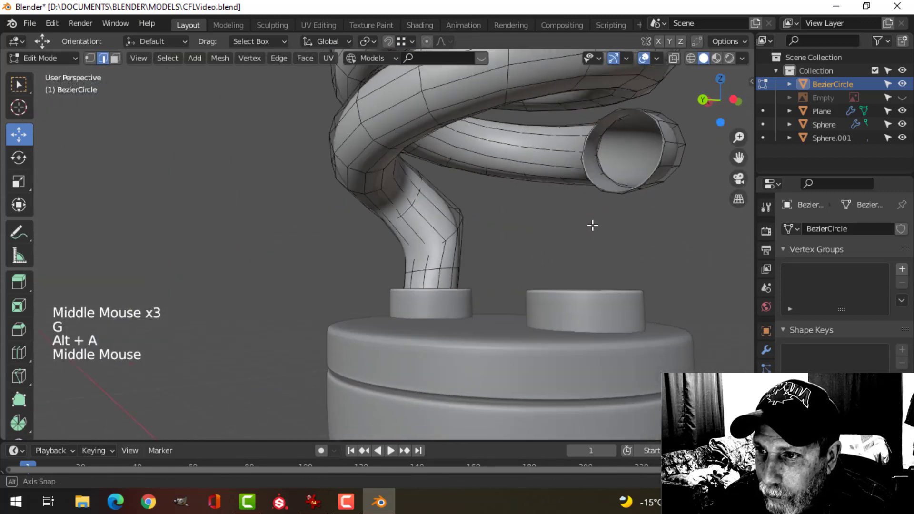
alt+shift+click(460, 246)
middle_drag(459, 245, 490, 238)
key(r)
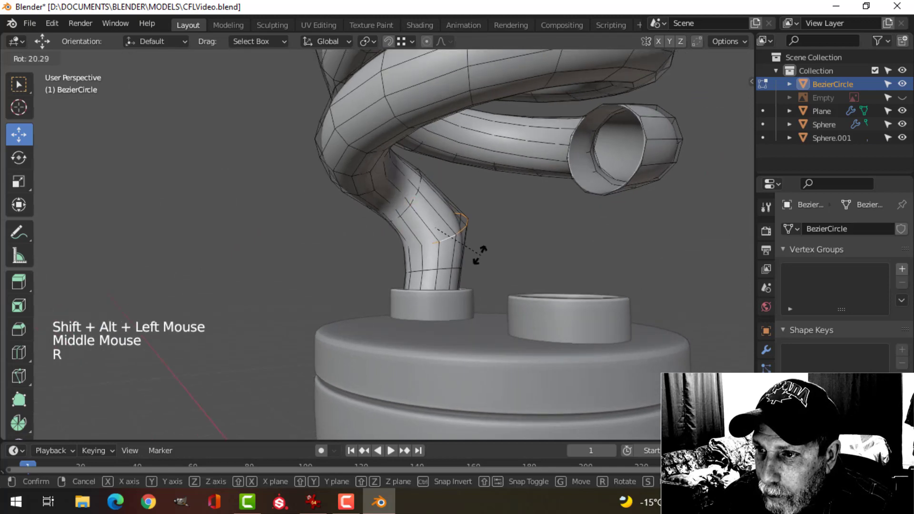
click(476, 258)
key(g)
click(466, 263)
key(Tab)
middle_drag(466, 263, 402, 243)
key(alt+a)
Step: Reopen the coil mesh and move the tube's loop just above the socket to straighten the tube
key(Tab)
key(alt+a)
middle_drag(376, 293, 354, 278)
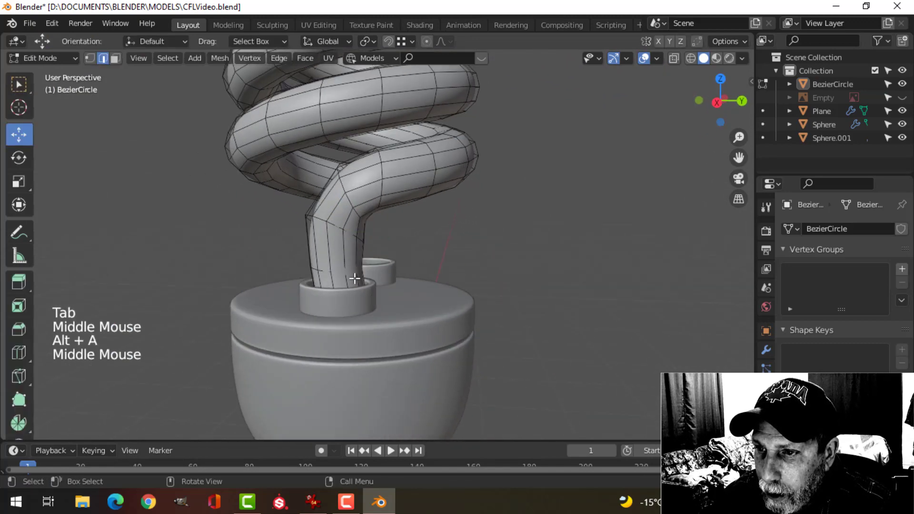
alt+shift+click(343, 272)
key(g)
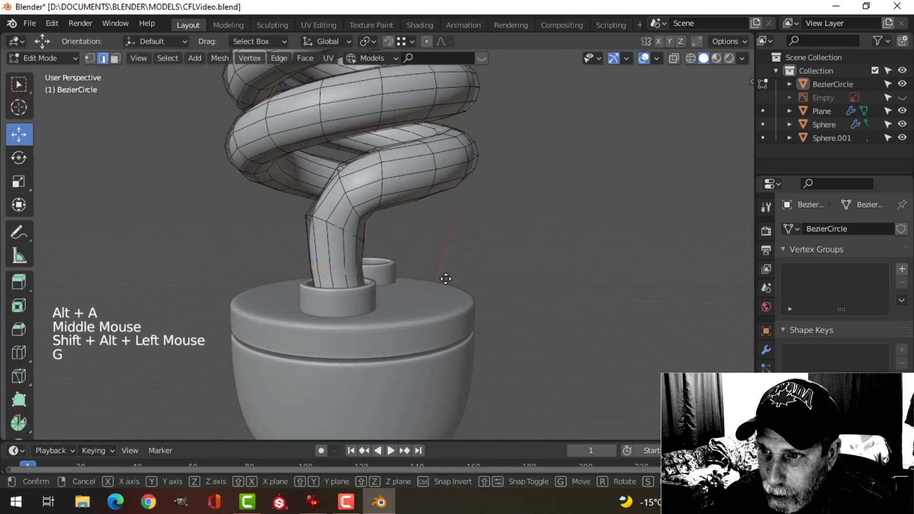
click(408, 287)
Step: Select the hidden end loop inside the socket using wireframe shading, restore solid shading and move the loop slightly in negative Y
key(alt+a)
key(z)
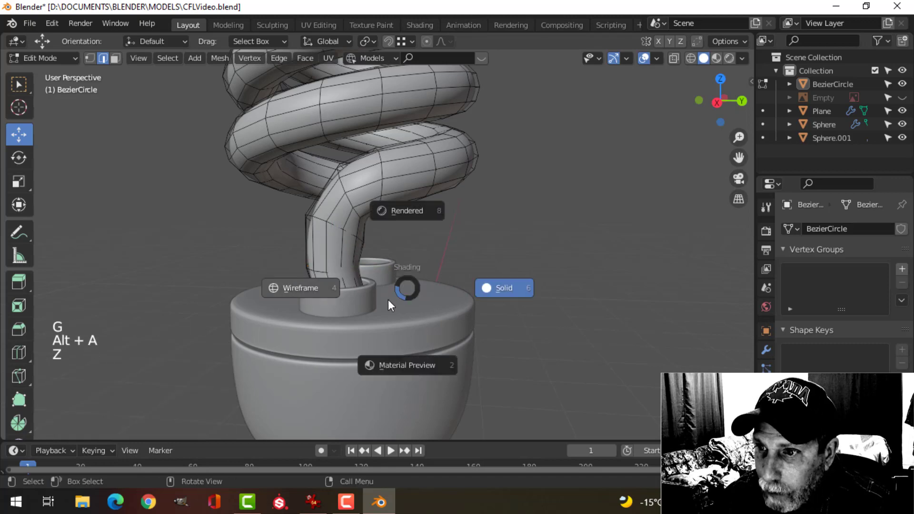
click(287, 297)
alt+shift+click(344, 304)
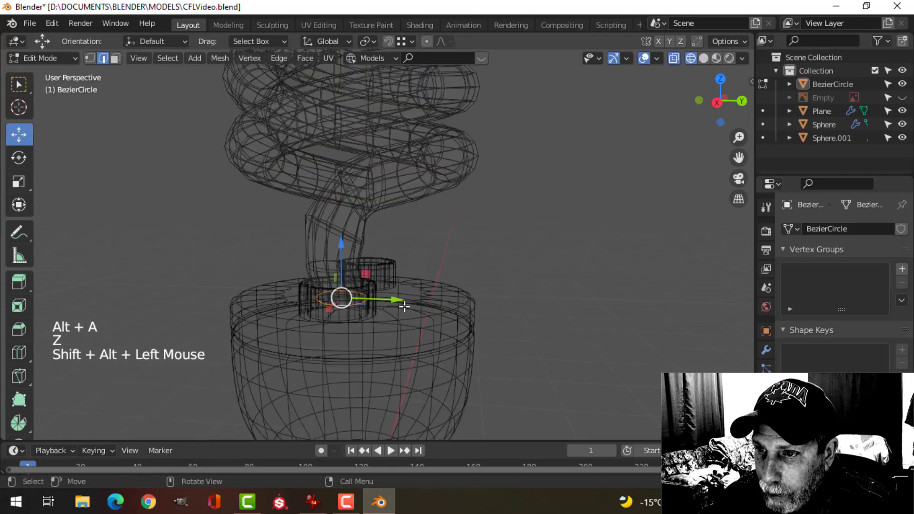
key(z)
click(528, 300)
key(g)
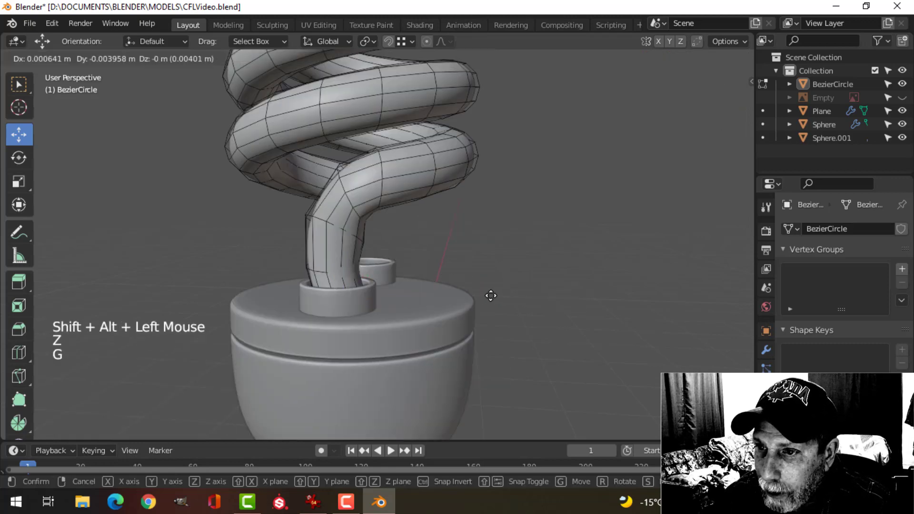
click(488, 295)
Step: Adjust the position of the tube's loop just above the socket again
key(alt+a)
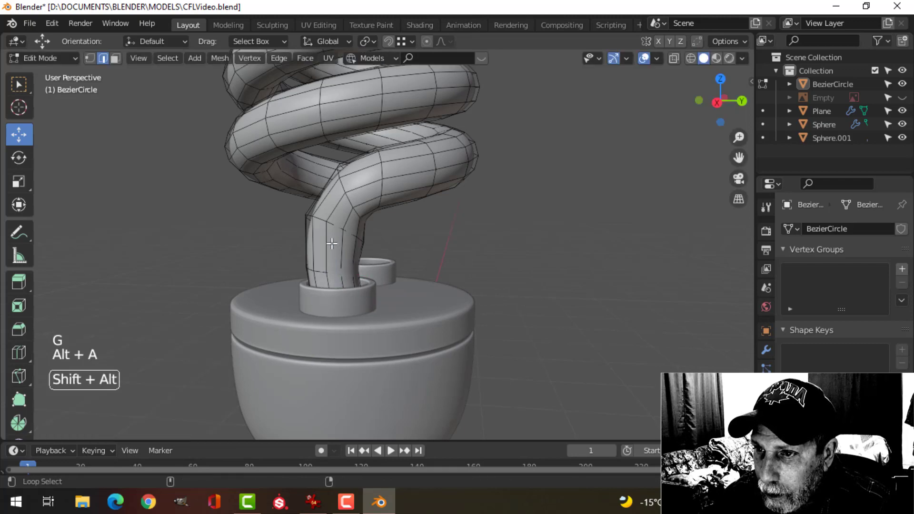
key(g)
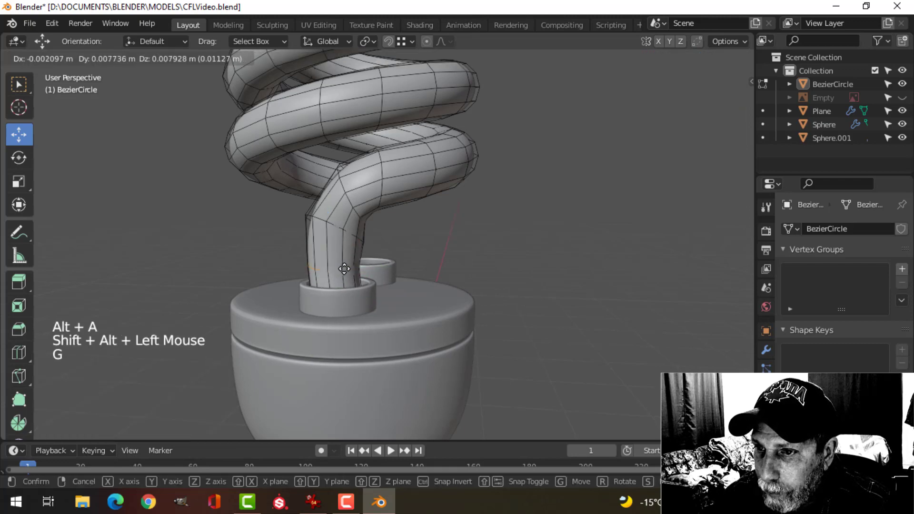
click(381, 239)
Step: Rotate the lower bend loop 14° in the view plane and return to Object Mode to check the tube's shape
middle_drag(380, 239, 559, 251)
key(alt+a)
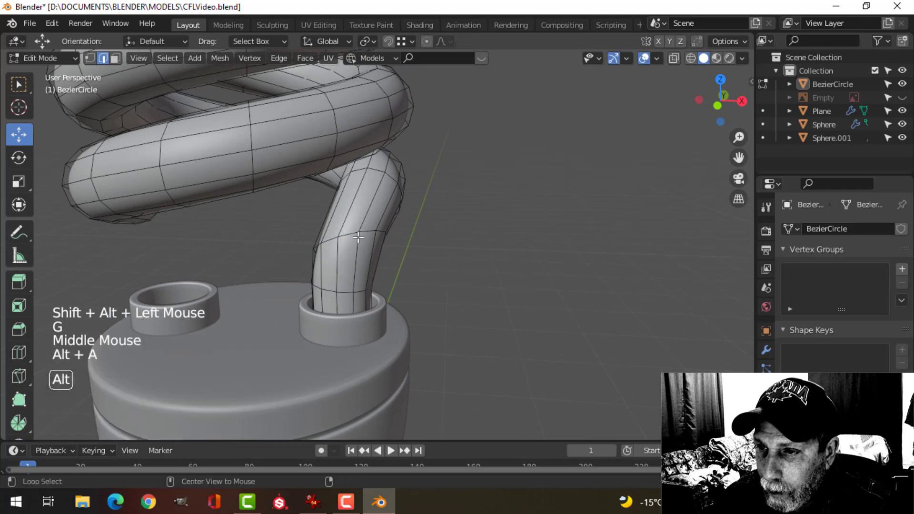
alt+shift+click(378, 238)
key(r)
click(410, 247)
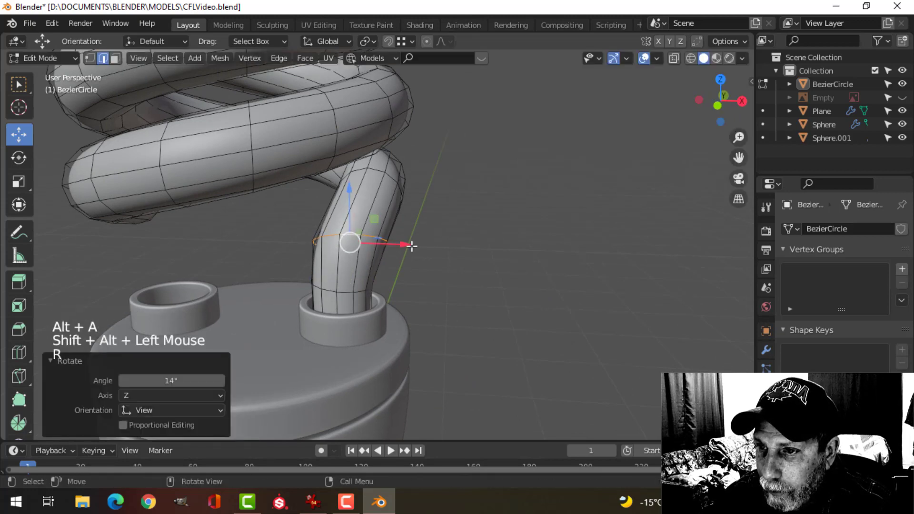
key(Tab)
middle_drag(411, 248, 331, 269)
scroll(433, 249, down, 3)
middle_drag(433, 250, 456, 242)
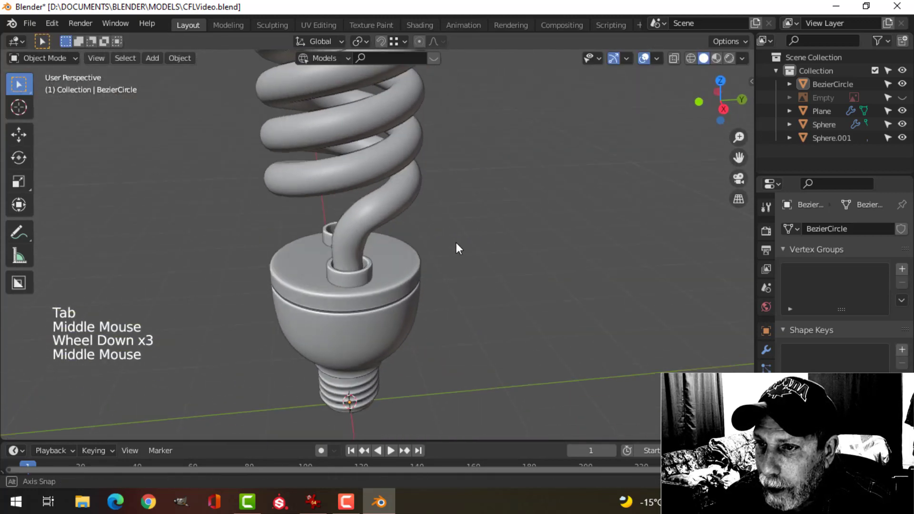
Step: Reopen the coil mesh, scale the bend loop above the socket, nudge it along Y and return to Object Mode
scroll(347, 273, up, 3)
middle_drag(348, 273, 403, 269)
click(341, 264)
key(Tab)
key(alt+a)
alt+shift+click(337, 270)
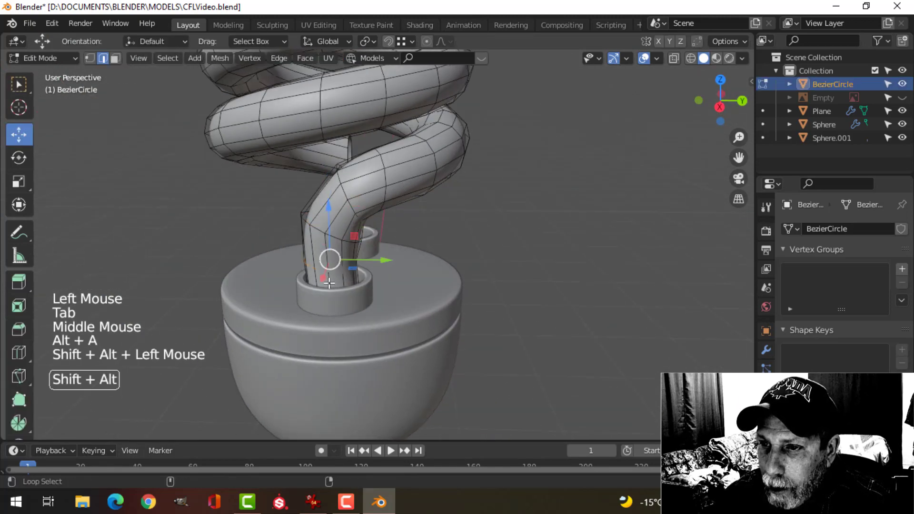
key(s)
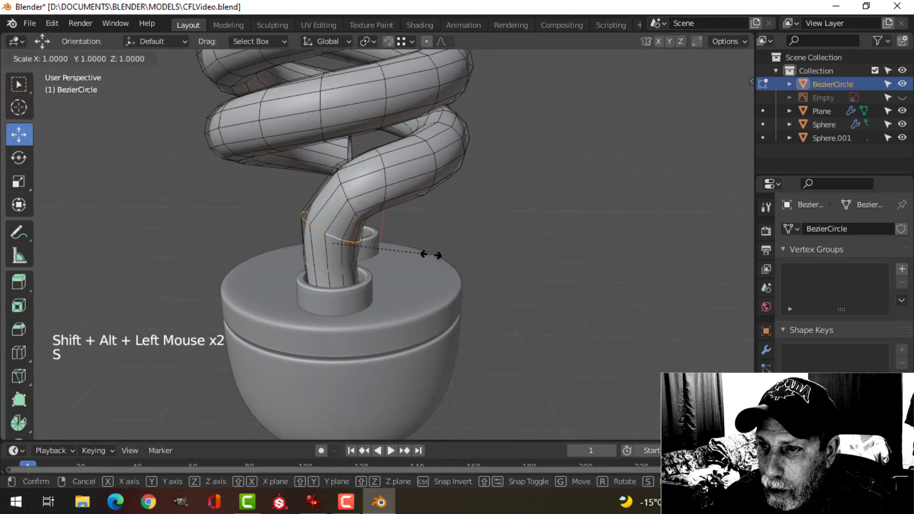
click(443, 256)
drag(388, 246, 390, 246)
key(Tab)
middle_drag(343, 267, 443, 283)
key(alt+a)
scroll(318, 287, down, 3)
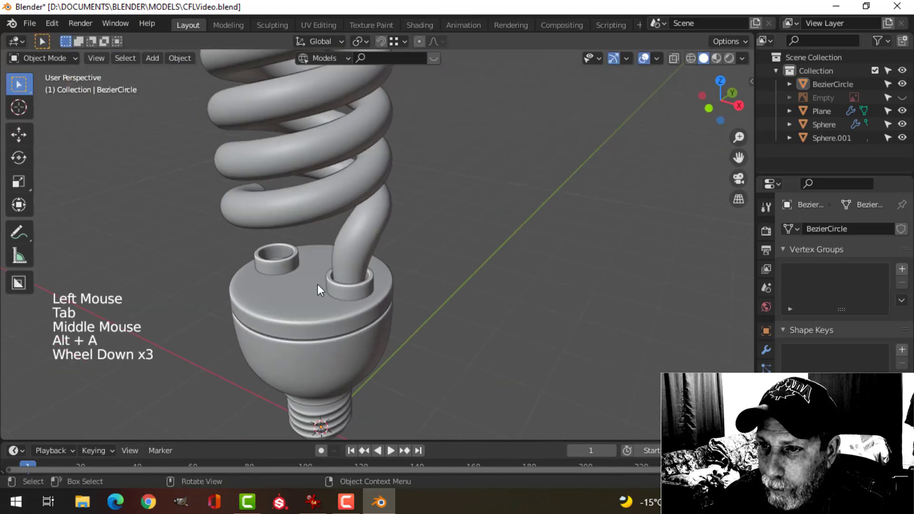
Step: Reopen the coil mesh and move the loop just above the socket slightly along the Y axis
middle_drag(318, 287, 419, 224)
scroll(471, 279, up, 3)
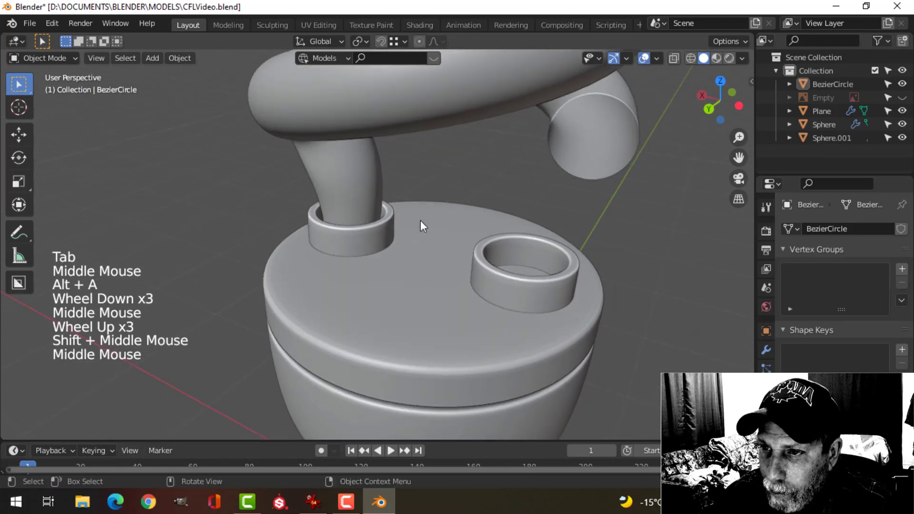
click(379, 261)
key(Tab)
middle_drag(380, 262, 351, 187)
key(alt+a)
alt+shift+click(355, 193)
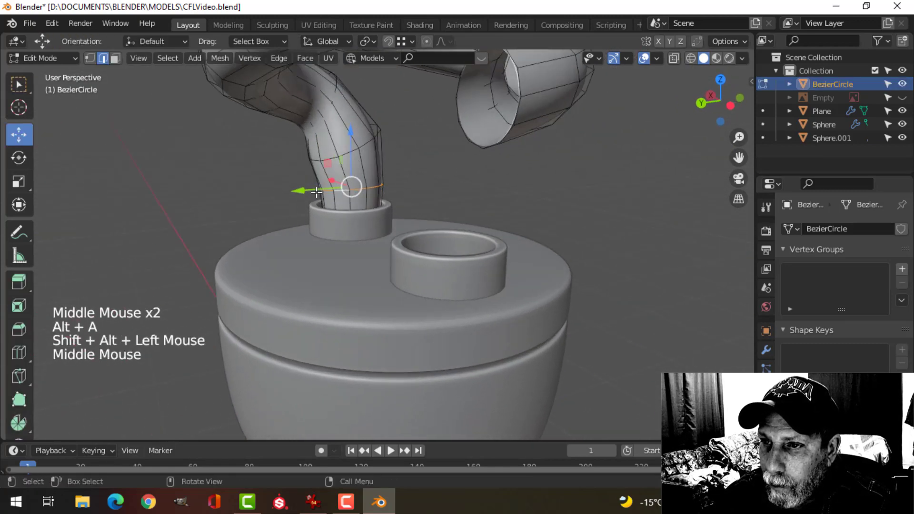
drag(307, 191, 305, 193)
Step: Enlarge the tube's upper bend loop slightly, shrink the loop below it and return to Object Mode
key(alt+a)
alt+shift+click(336, 96)
key(s)
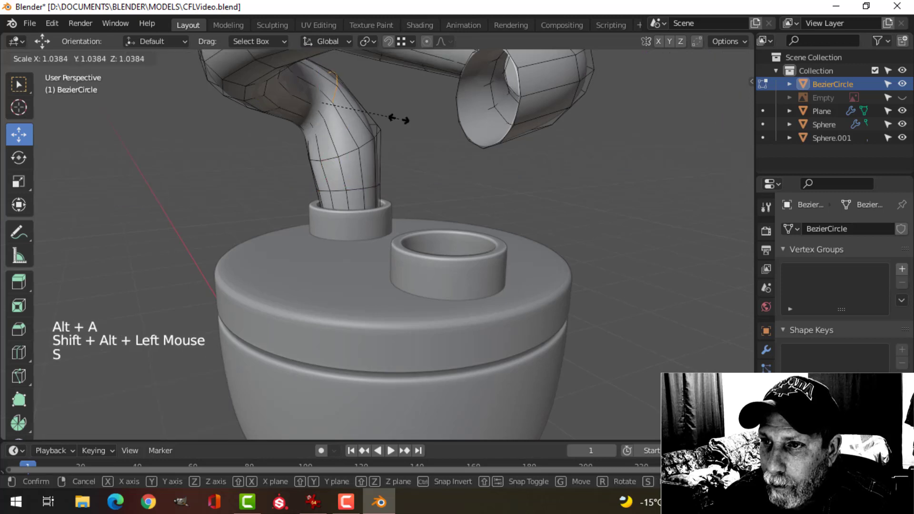
click(399, 116)
key(alt+a)
alt+shift+click(342, 143)
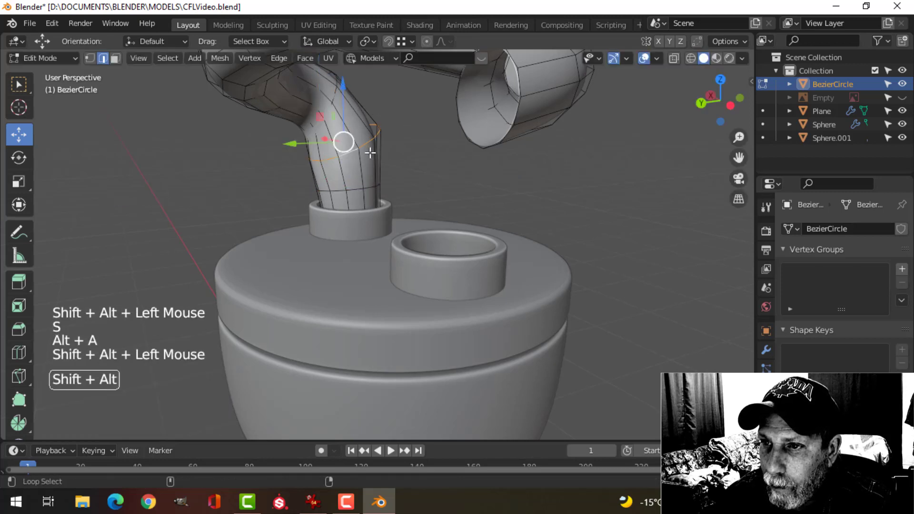
key(s)
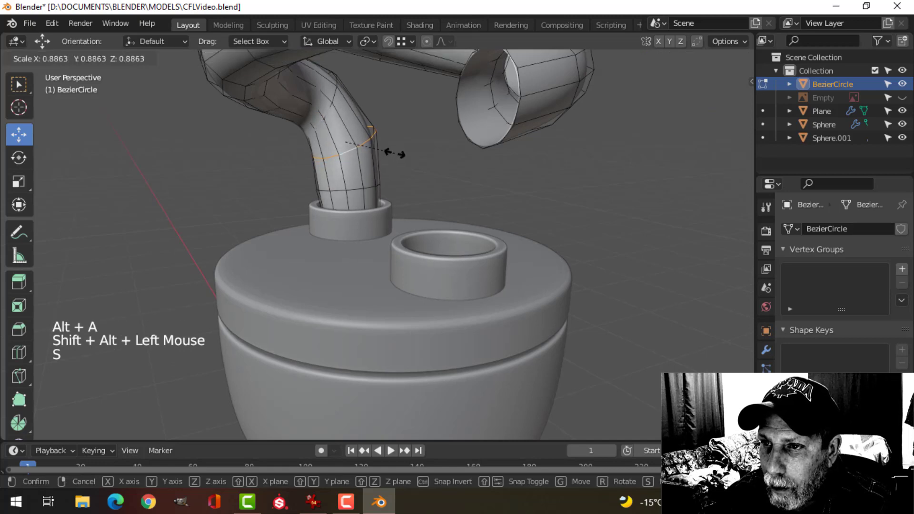
click(397, 148)
key(Tab)
scroll(333, 218, down, 3)
middle_drag(376, 226, 410, 230)
key(alt+a)
Step: Reopen the coil mesh, save the file, and reposition the open end loop of the unfinished tube above the empty socket
shift+middle_drag(546, 234, 419, 241)
shift+scroll(419, 240, up, 2)
shift+middle_drag(419, 240, 438, 253)
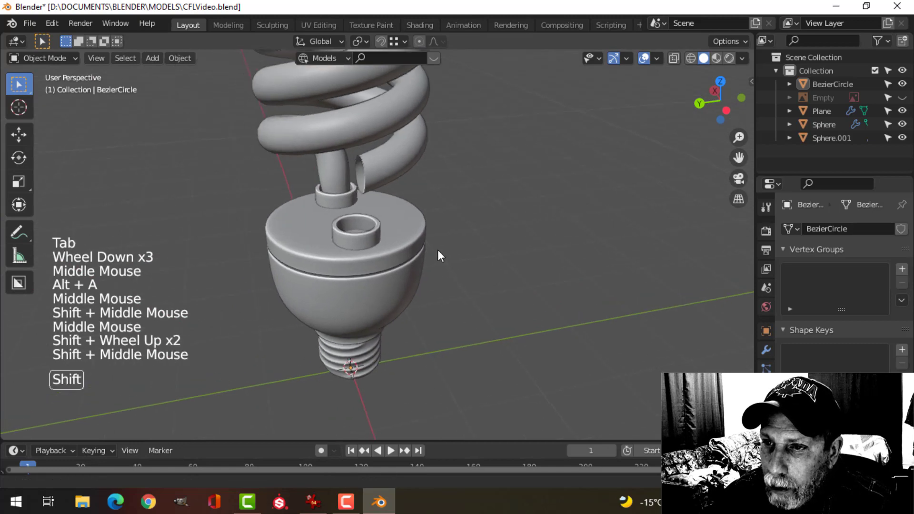
click(390, 176)
key(Tab)
key(alt+a)
middle_drag(438, 207, 492, 214)
scroll(404, 190, up, 2)
key(ctrl+s)
alt+shift+click(467, 225)
key(g)
click(424, 224)
Step: Extrude the open end loop, rotate it -42.6° in the view plane and move it down about 0.106 m to start the bend
key(e)
click(491, 214)
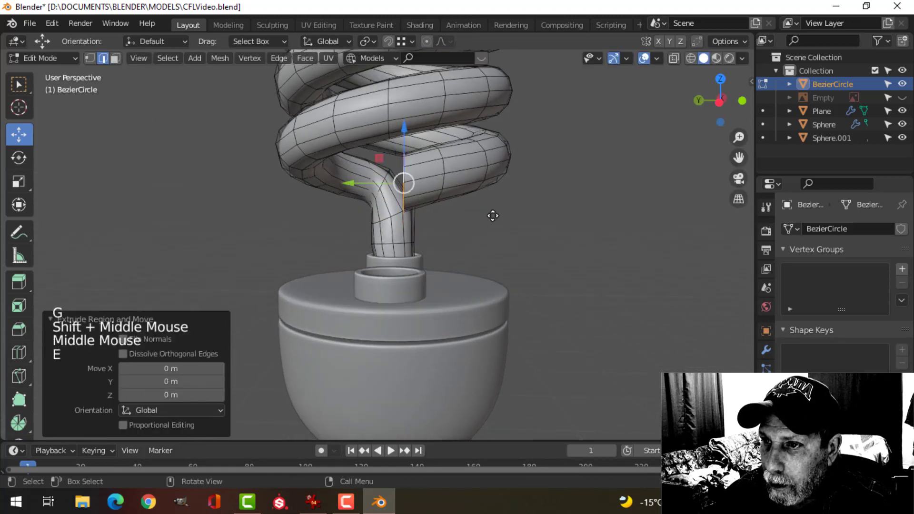
key(g)
click(453, 228)
key(r)
click(414, 174)
key(g)
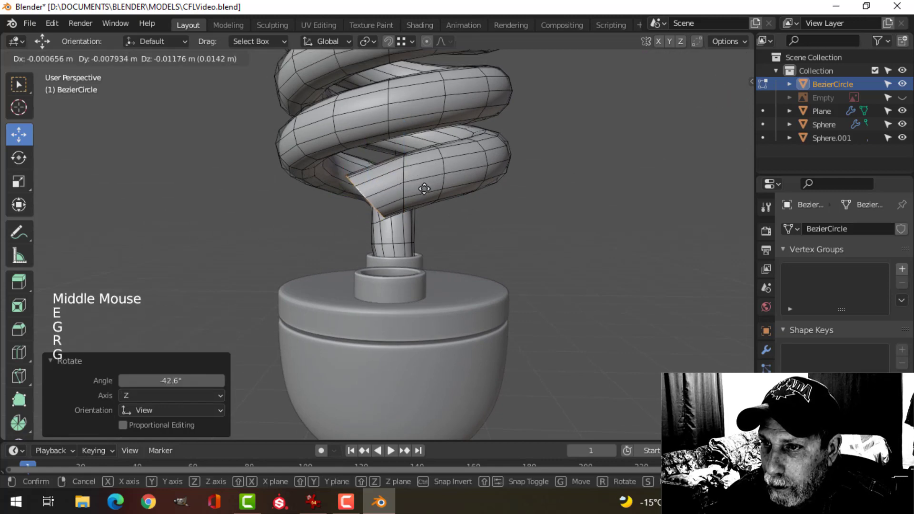
click(446, 205)
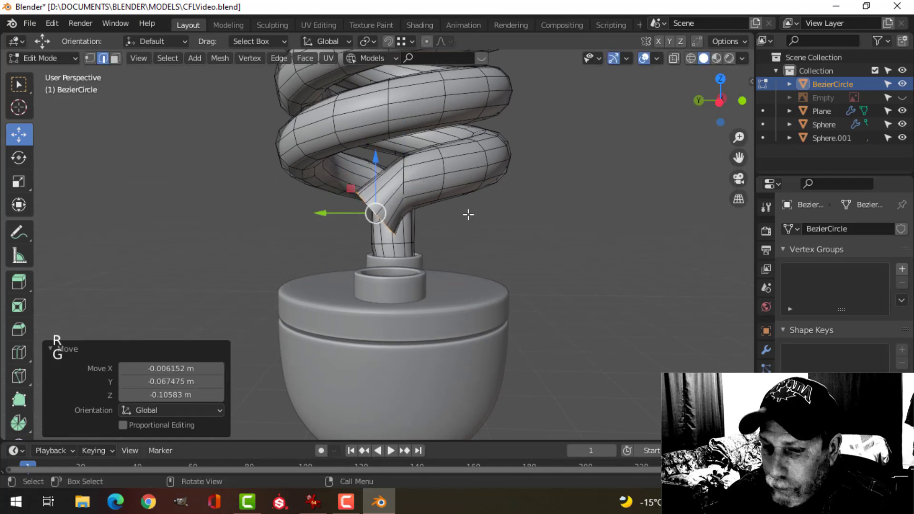
Step: Extrude the end loop again about 0.2 m downward, rotate it toward horizontal and lower it to just above the socket
key(e)
click(467, 213)
key(g)
click(469, 247)
key(r)
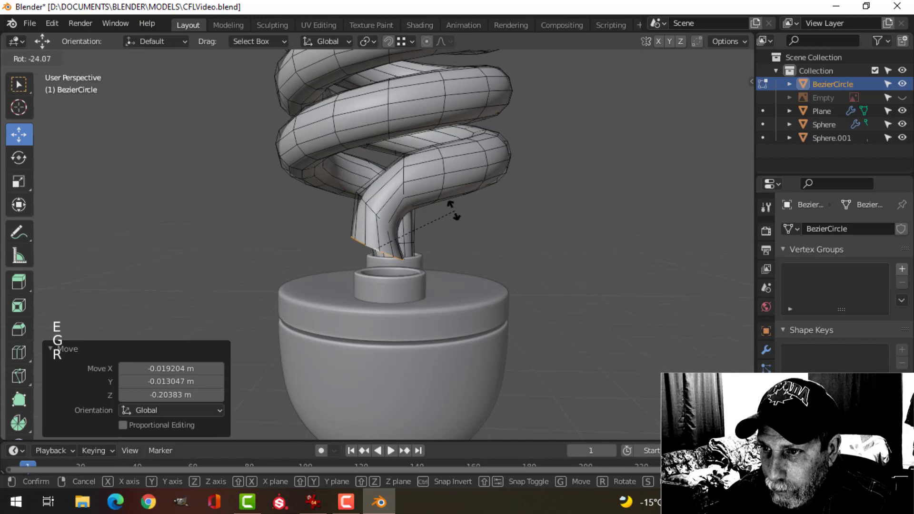
click(445, 199)
key(g)
click(448, 218)
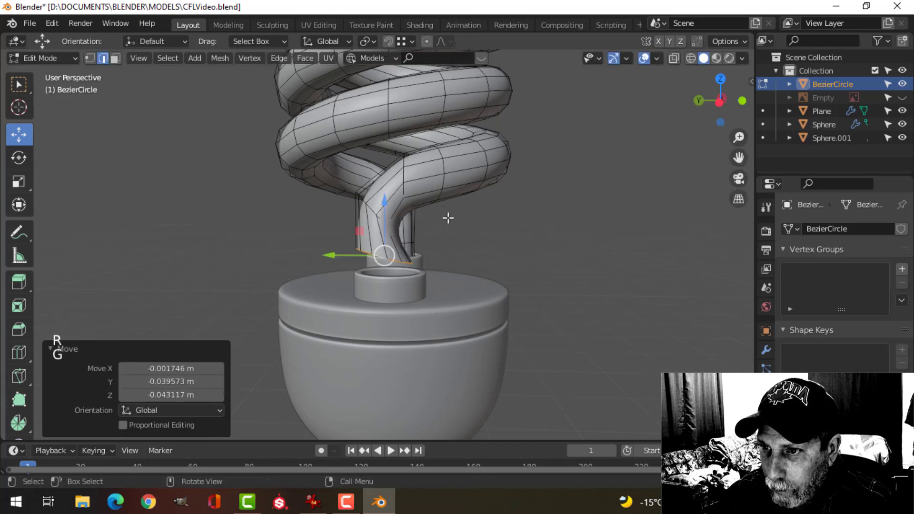
Step: Rotate the tube's end loop -17° to level it, and extrude it down into the socket
key(alt+a)
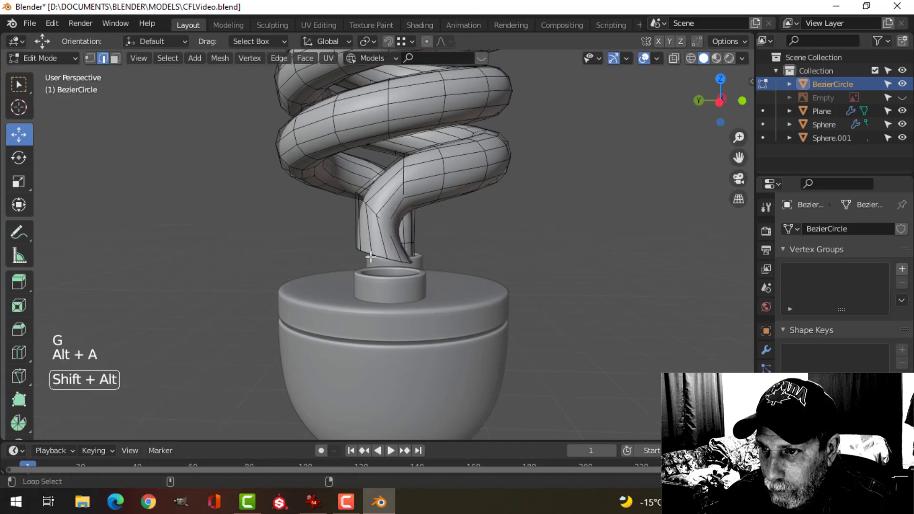
key(r)
click(450, 236)
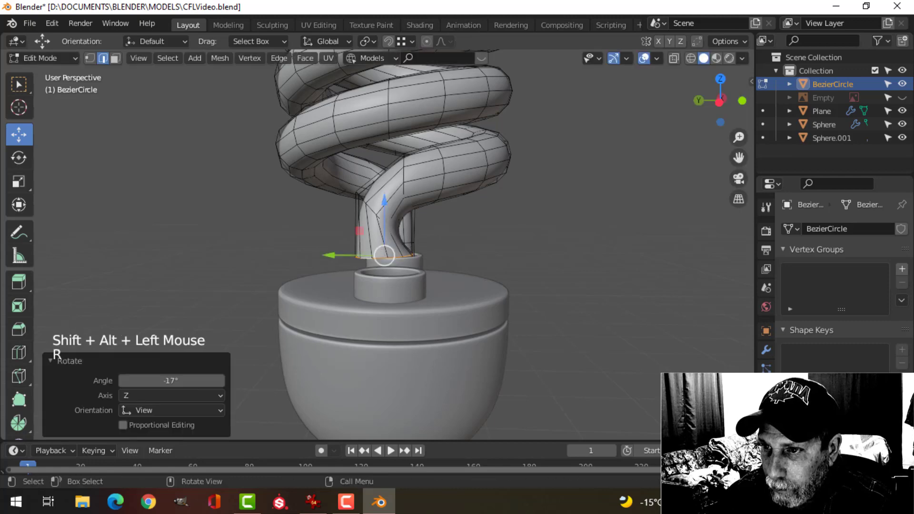
key(e)
click(452, 237)
key(g)
click(457, 262)
Step: Select the new lower loops of the tube and move them together to centre the tube in its socket
middle_drag(438, 285, 451, 265)
alt+shift+click(442, 265)
alt+shift+click(460, 211)
key(g)
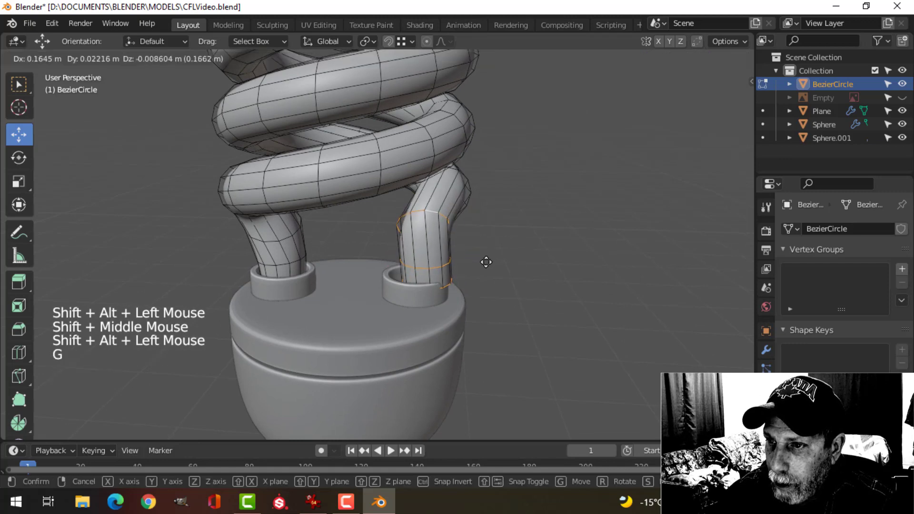
click(524, 254)
middle_drag(528, 253, 522, 278)
Step: Reposition the new tube's bend loop and rotate it 25° in the view plane to smooth the curve
key(alt+a)
alt+shift+click(373, 212)
key(g)
click(536, 257)
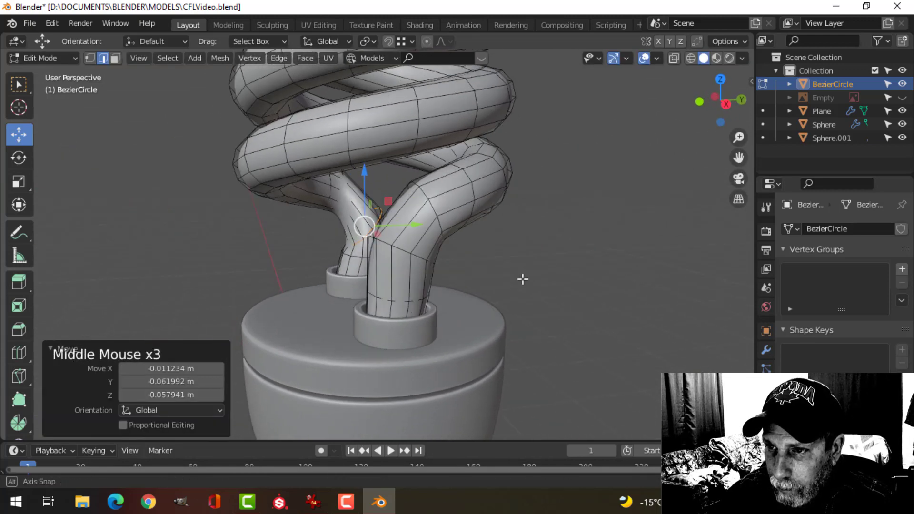
key(r)
click(471, 327)
key(g)
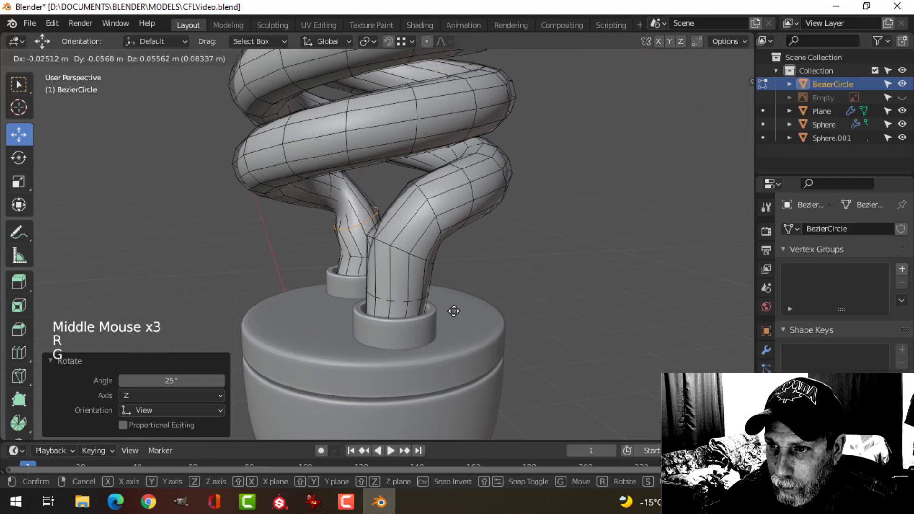
click(459, 309)
Step: Select the loop where the spiral meets the new bend and rotate it in the view plane
middle_drag(502, 280, 330, 290)
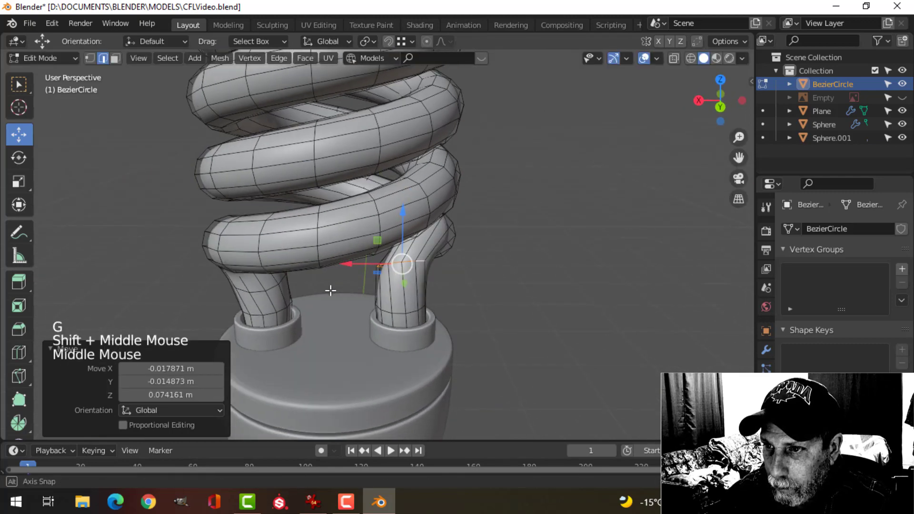
scroll(428, 276, up, 2)
middle_drag(428, 276, 520, 251)
key(alt+a)
alt+shift+click(458, 245)
alt+shift+click(400, 259)
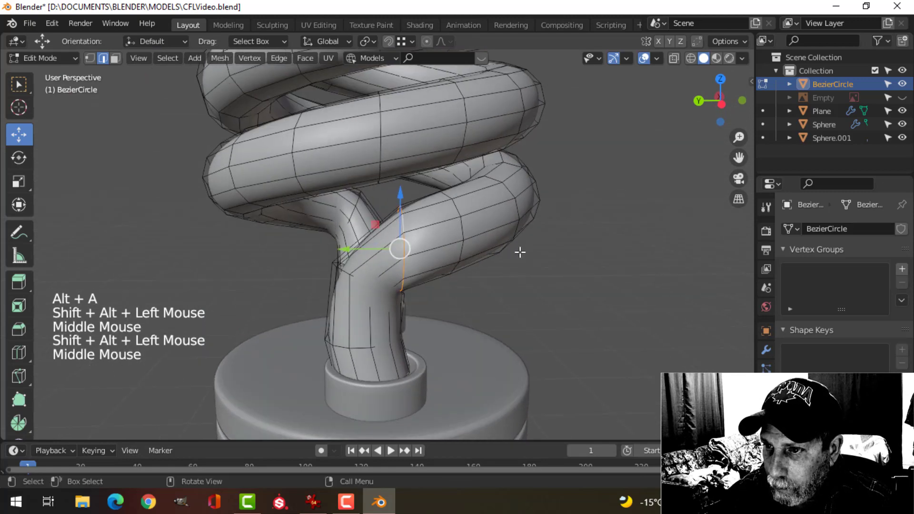
key(r)
click(474, 209)
Step: Rotate the tube's bend loop from another viewing angle and return to Object Mode to check the curve
middle_drag(475, 209, 395, 306)
key(alt+a)
key(r)
click(498, 298)
key(Tab)
scroll(473, 309, down, 2)
Step: Reopen the coil mesh, nudge the bend loop slightly along one axis and inspect both tube ends in Object Mode
key(Tab)
key(alt+a)
drag(429, 295, 418, 292)
key(alt+a)
key(Tab)
key(alt+a)
middle_drag(545, 282, 328, 315)
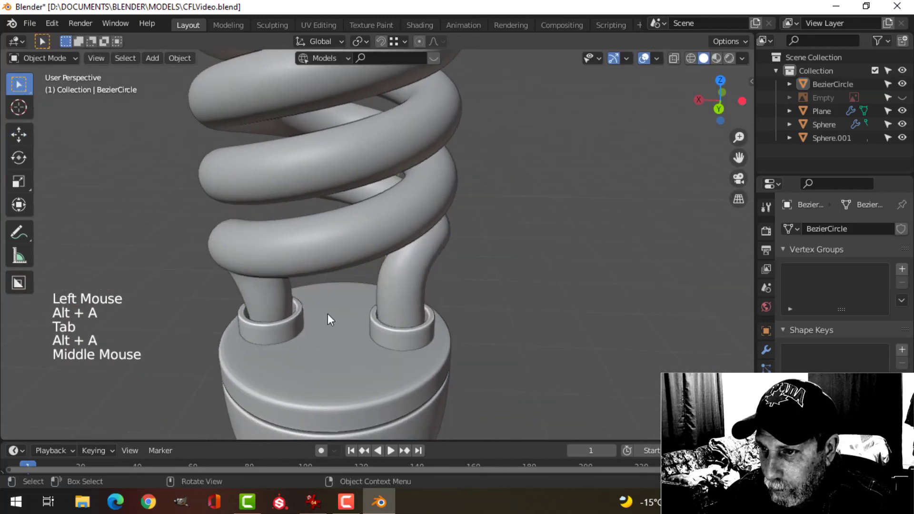
Step: Reopen the coil mesh and scale the new tube's lower bend loop to even out its thickness
scroll(469, 315, down, 2)
middle_drag(469, 315, 442, 326)
scroll(422, 263, up, 1)
click(410, 317)
key(Tab)
scroll(455, 326, up, 2)
key(alt+a)
alt+shift+click(374, 334)
key(s)
click(525, 334)
Step: Move the upper bend loop slightly along the X axis and return to Object Mode to check the whole bulb
key(alt+a)
alt+shift+click(383, 309)
middle_drag(383, 309, 392, 308)
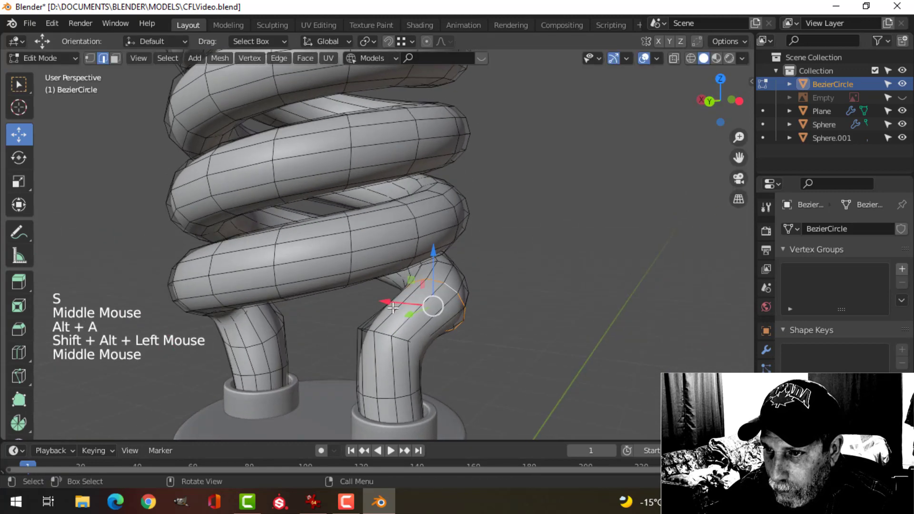
drag(385, 302, 395, 304)
key(Tab)
middle_drag(467, 310, 291, 328)
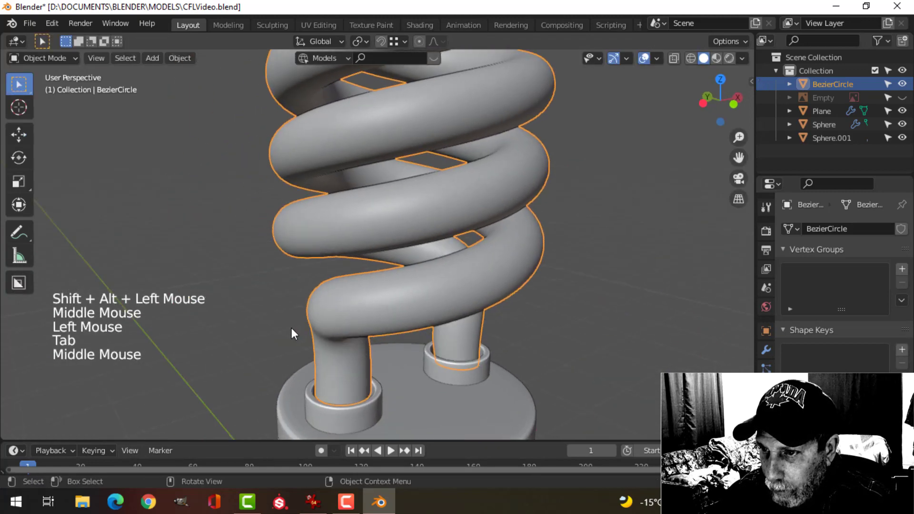
scroll(291, 327, down, 3)
key(alt+a)
mouse_move(444, 342)
middle_down()
mouse_move(299, 328)
mouse_move(386, 306)
mouse_move(438, 348)
middle_up()
scroll(300, 329, down, 4)
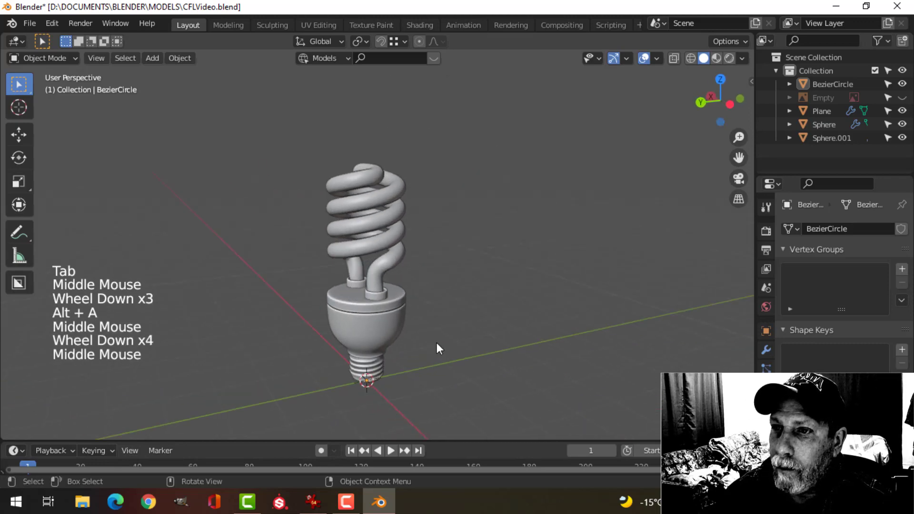
Step: Reopen the coil mesh and scale a loop on the thin crossover at the spiral's top by 1.22
scroll(436, 348, down, 2)
middle_drag(398, 281, 370, 237)
scroll(478, 316, up, 3)
scroll(435, 293, up, 2)
click(360, 208)
key(Tab)
scroll(467, 241, up, 3)
shift+middle_drag(467, 240, 409, 273)
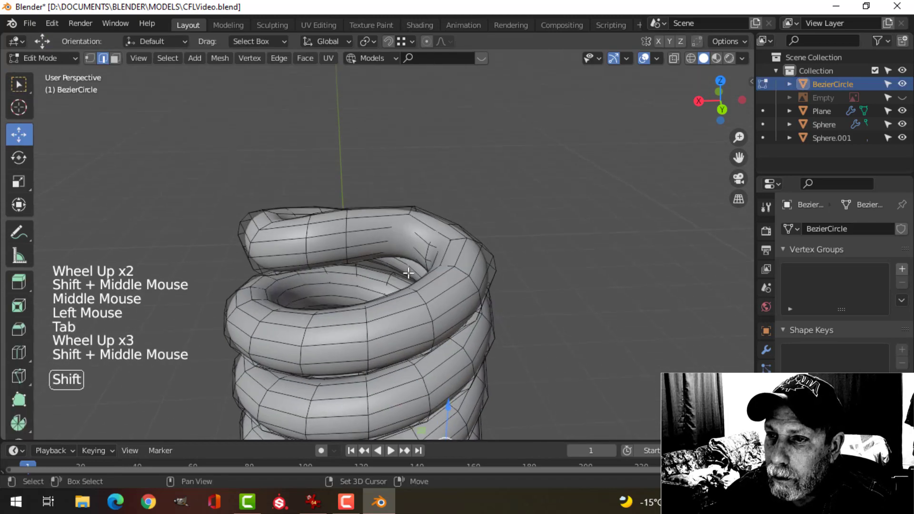
key(alt+a)
alt+shift+click(421, 240)
key(s)
click(431, 241)
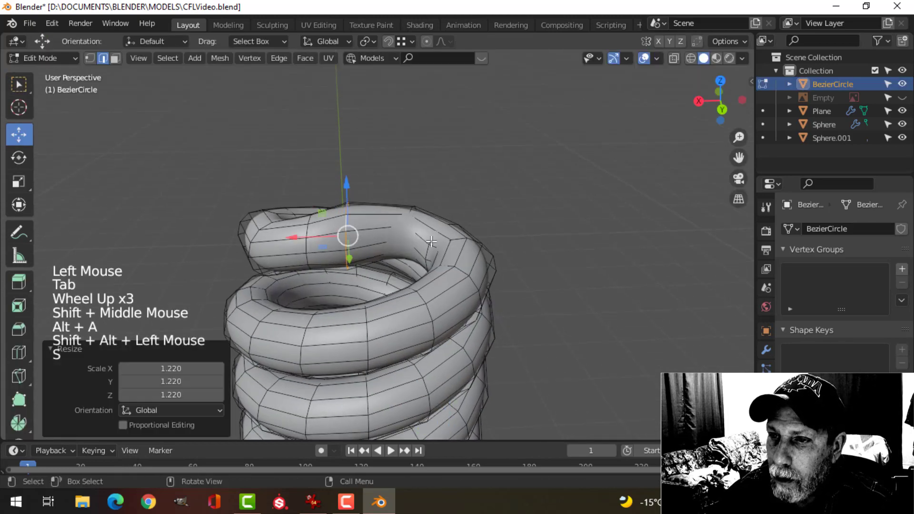
Step: Scale the neighbouring crossover loop by about 1.11 and return to Object Mode
key(alt+a)
alt+shift+click(307, 231)
key(s)
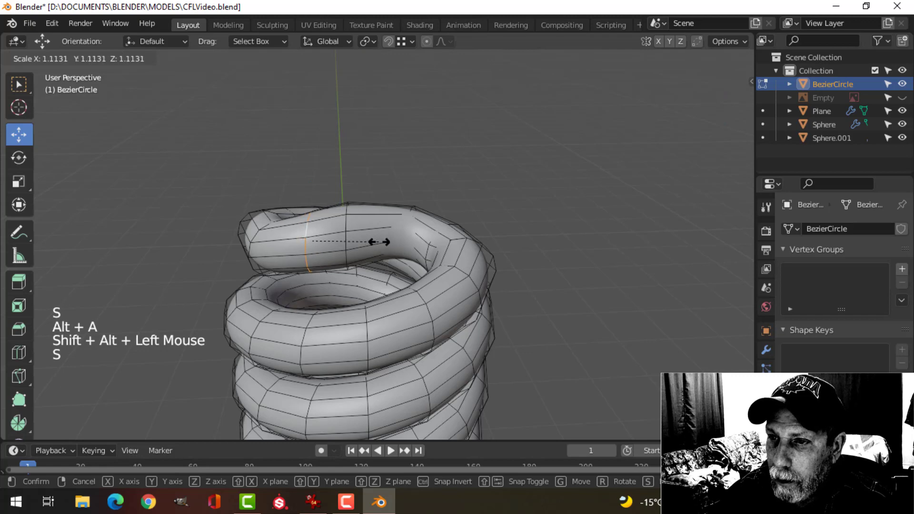
click(379, 242)
key(Tab)
scroll(510, 245, down, 3)
key(alt+a)
Step: Reopen the coil mesh and move the crossover loop next to the outer coil about 0.018 m in X and 0.03 m in Y
middle_drag(510, 245, 381, 298)
scroll(348, 262, up, 2)
key(Tab)
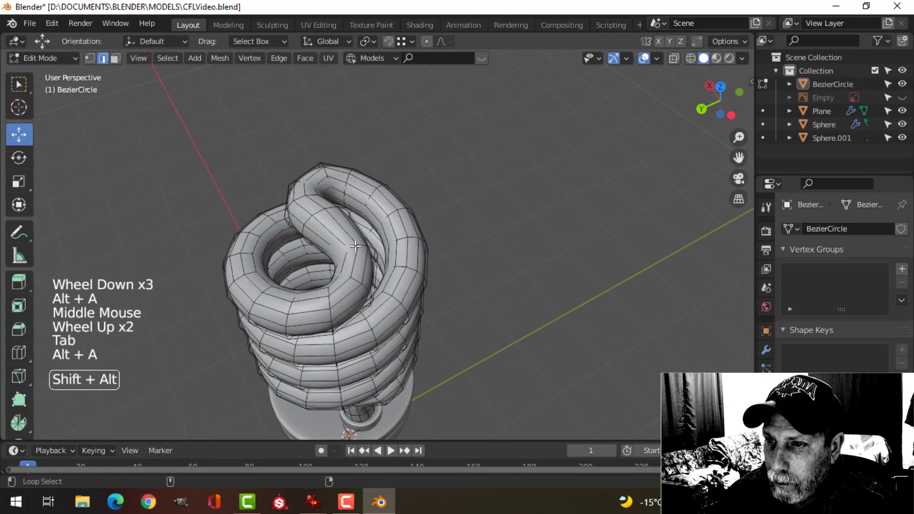
alt+shift+click(355, 246)
scroll(347, 261, up, 3)
middle_drag(347, 261, 339, 286)
key(g)
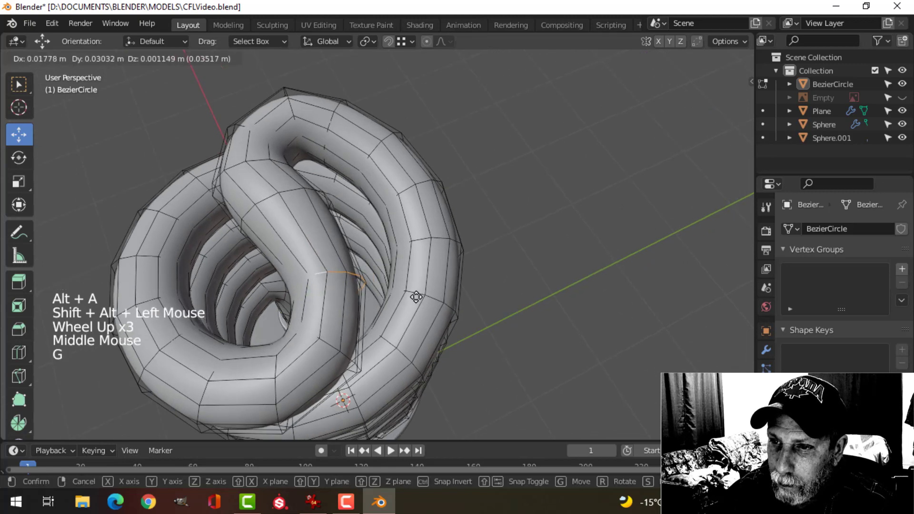
click(415, 297)
Step: Rotate the same crossover loop slightly, reposition it and check the spiral's top in Object Mode
middle_drag(416, 297, 406, 275)
key(r)
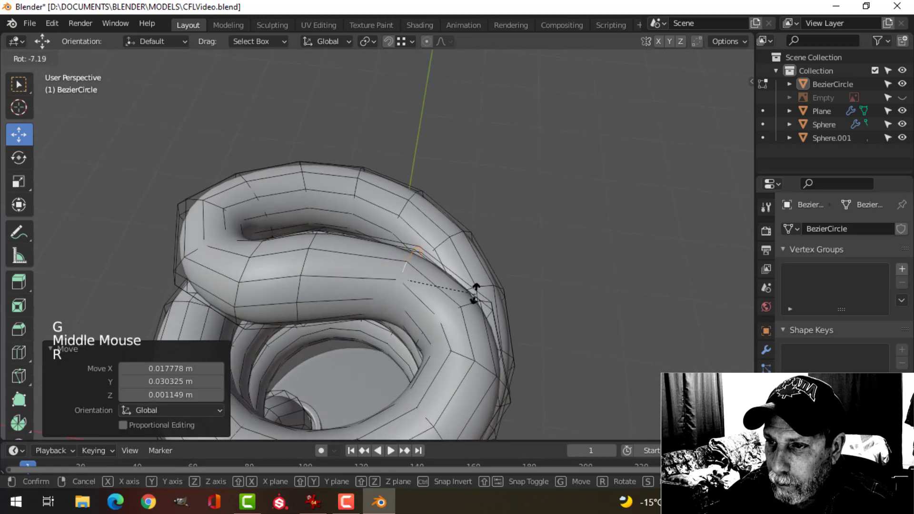
click(460, 285)
key(g)
click(471, 300)
key(Tab)
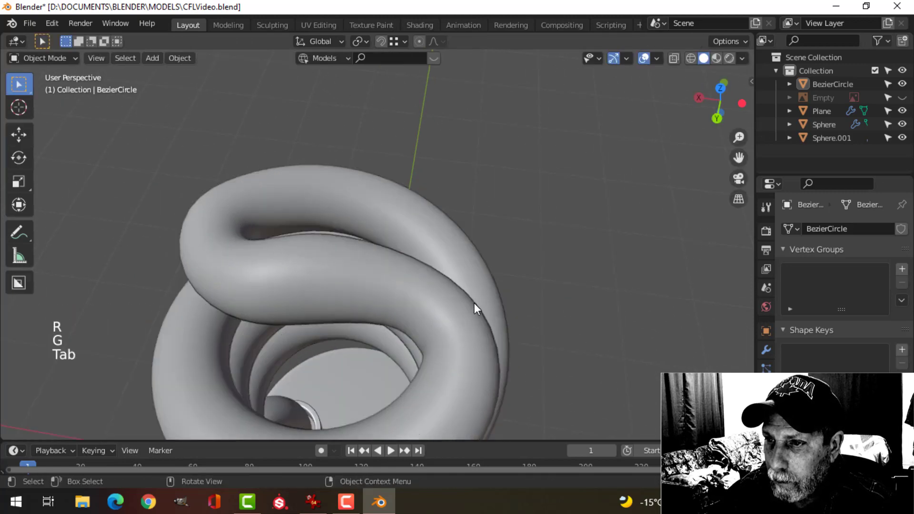
scroll(474, 303, down, 4)
middle_drag(474, 303, 401, 317)
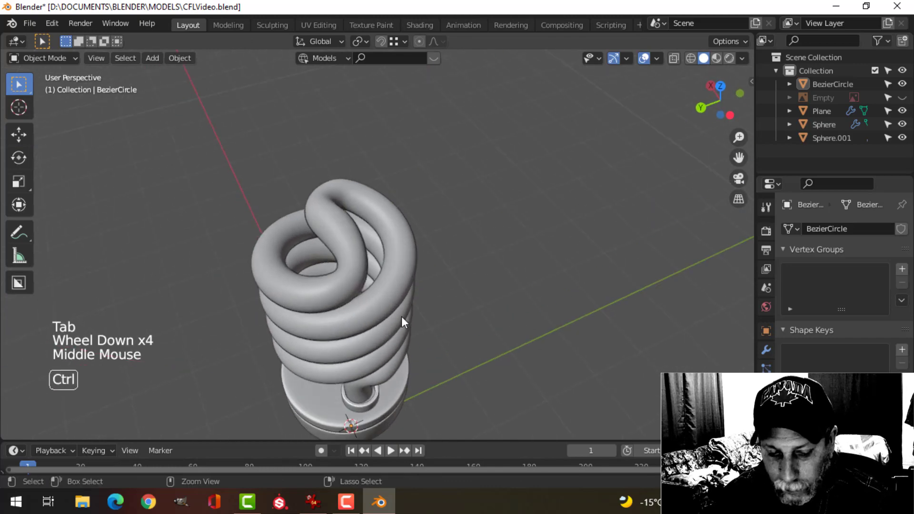
Step: Save the file, reopen the coil mesh to adjust the position of the selected crossover loop at the spiral's top, and return to Object Mode
key(ctrl+s)
middle_drag(335, 303, 433, 253)
click(317, 295)
key(Tab)
scroll(359, 333, up, 2)
key(g)
key(Tab)
Step: Deselect everything, check the whole bulb from the side and save the file
scroll(499, 318, down, 4)
key(alt+a)
scroll(398, 312, down, 3)
scroll(435, 299, down, 2)
shift+middle_drag(435, 299, 431, 275)
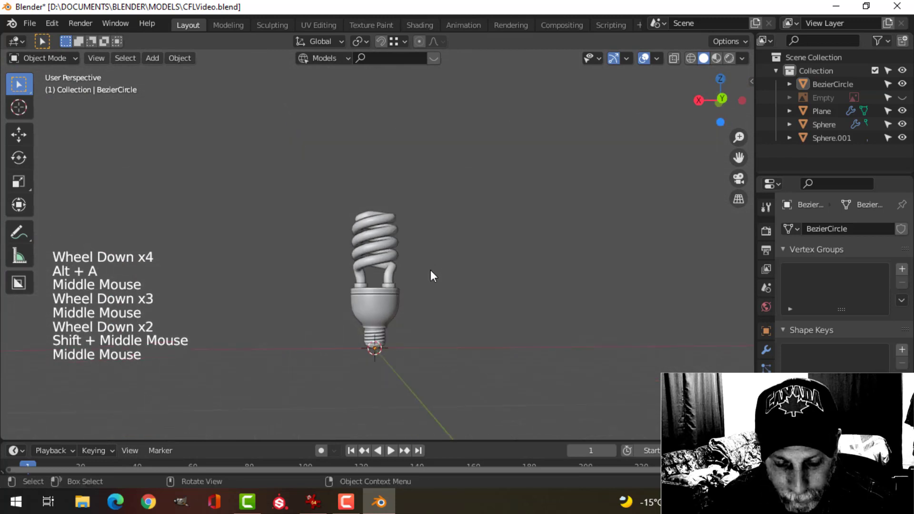
key(ctrl+s)
Step: Check the bulb's normals with the Face Orientation overlay and turn the overlay off again
click(742, 59)
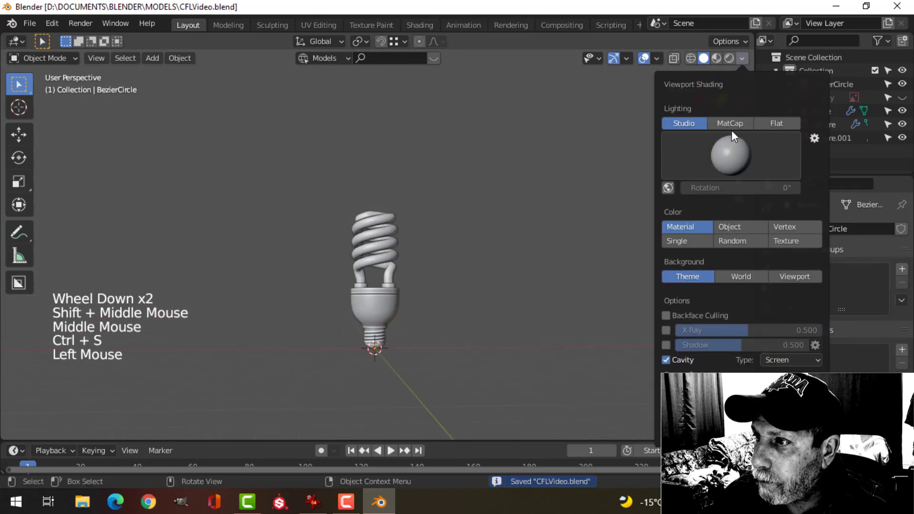
scroll(551, 184, up, 3)
mouse_move(533, 210)
middle_down()
mouse_move(514, 229)
mouse_move(528, 171)
middle_up()
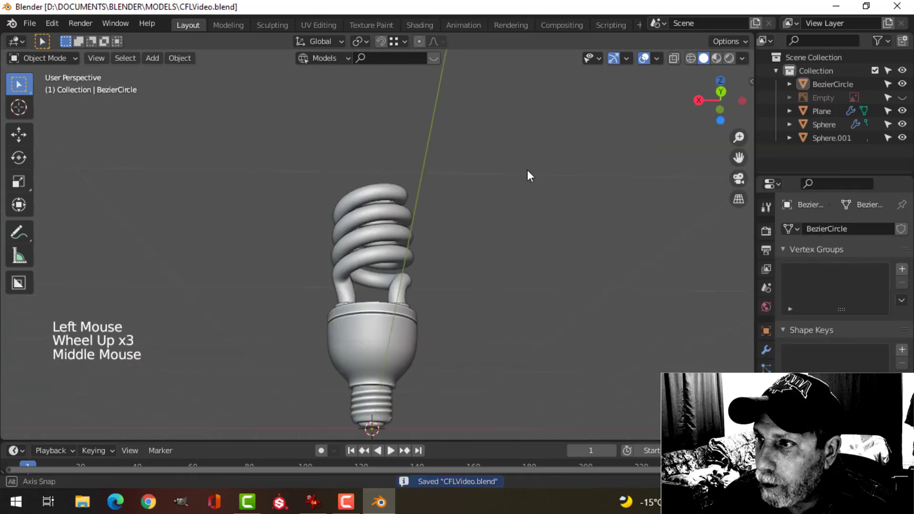
click(656, 59)
click(605, 304)
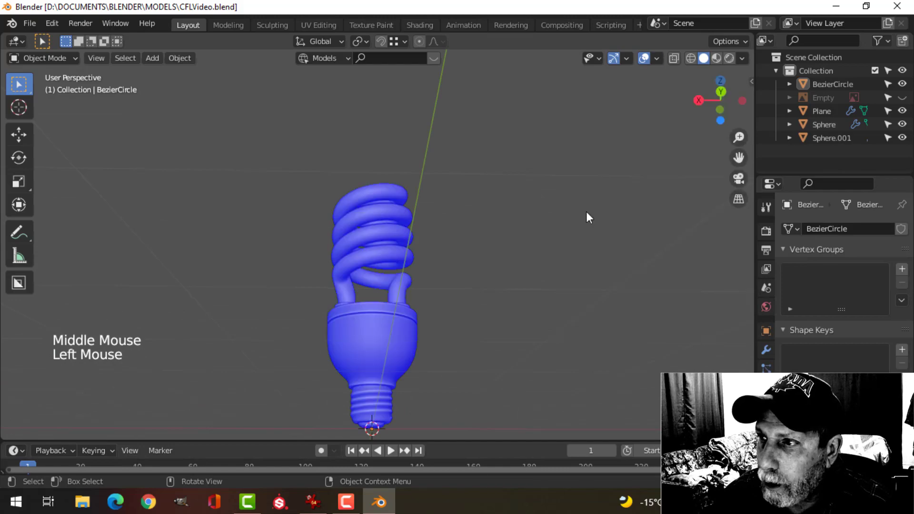
click(656, 58)
click(593, 301)
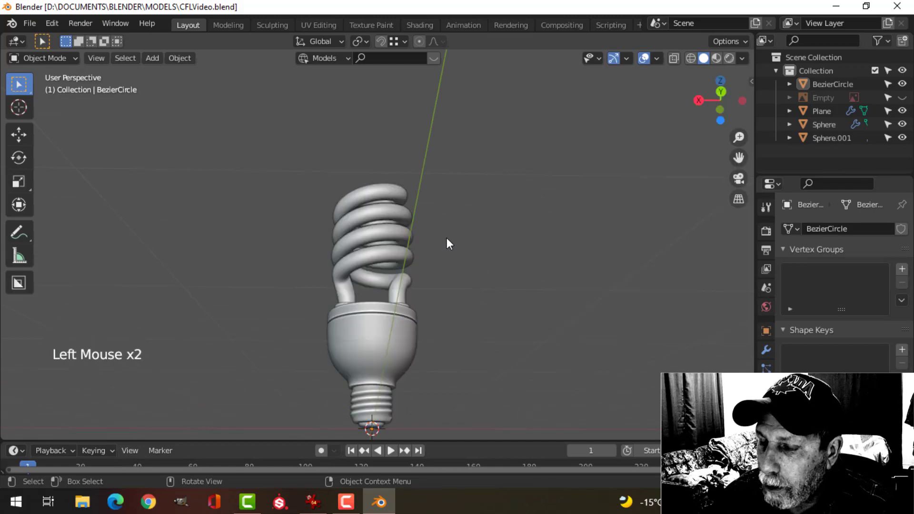
Step: Examine the finished bulb from several angles in red MatCap shading with overlays and gizmos hidden
scroll(446, 238, down, 3)
shift+middle_drag(447, 238, 452, 221)
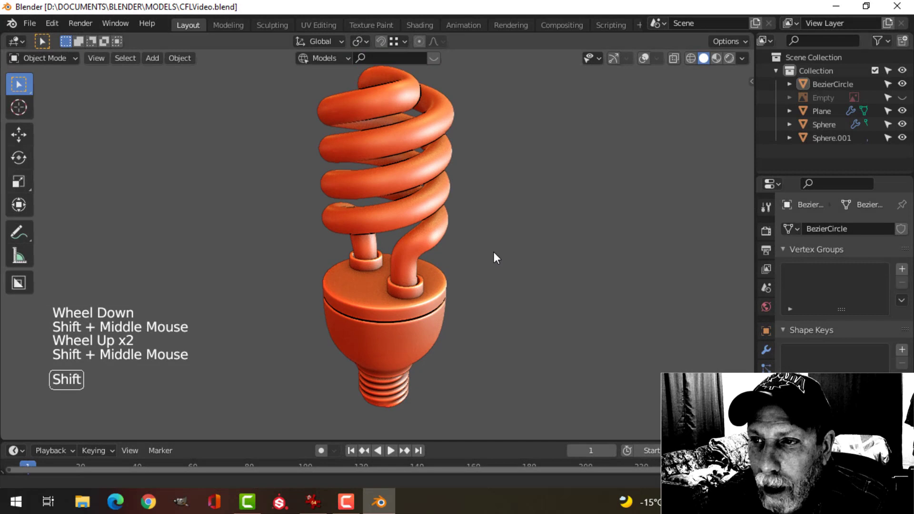
shift+middle_drag(493, 252, 524, 239)
scroll(481, 261, down, 1)
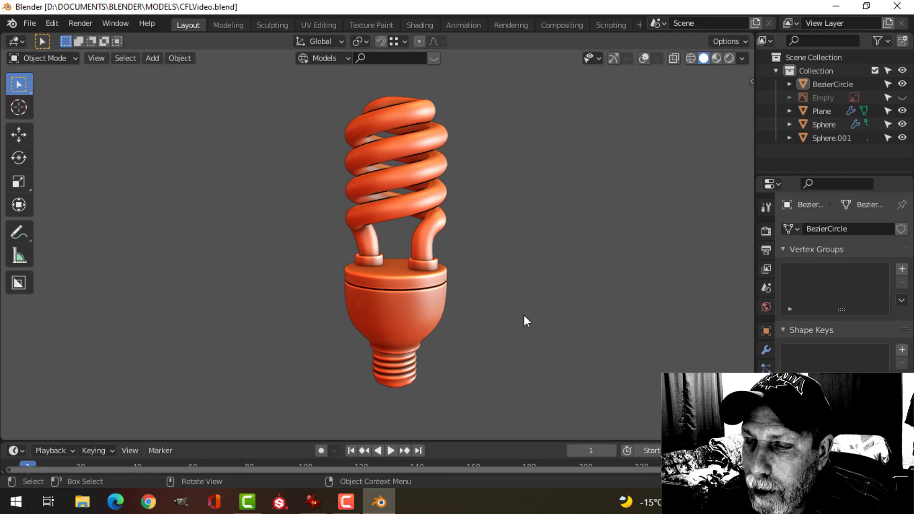
scroll(500, 257, up, 1)
shift+middle_drag(497, 257, 468, 248)
scroll(489, 281, down, 1)
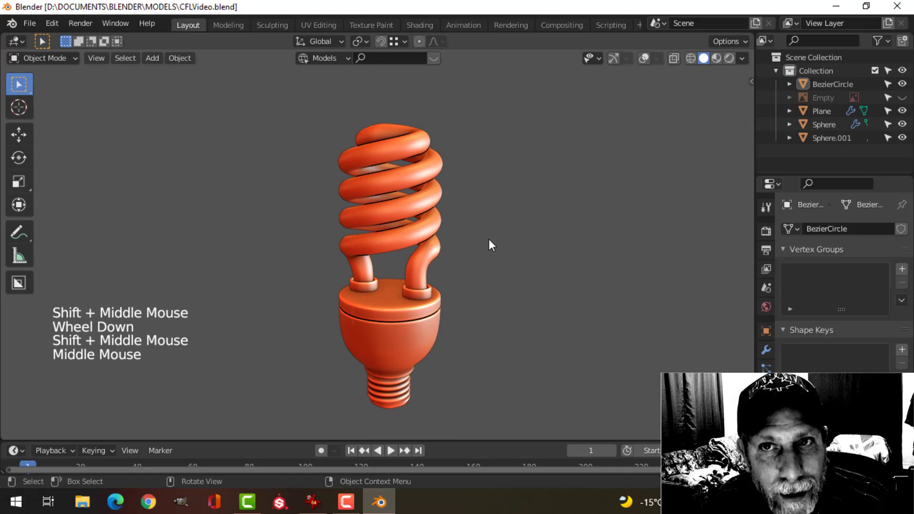